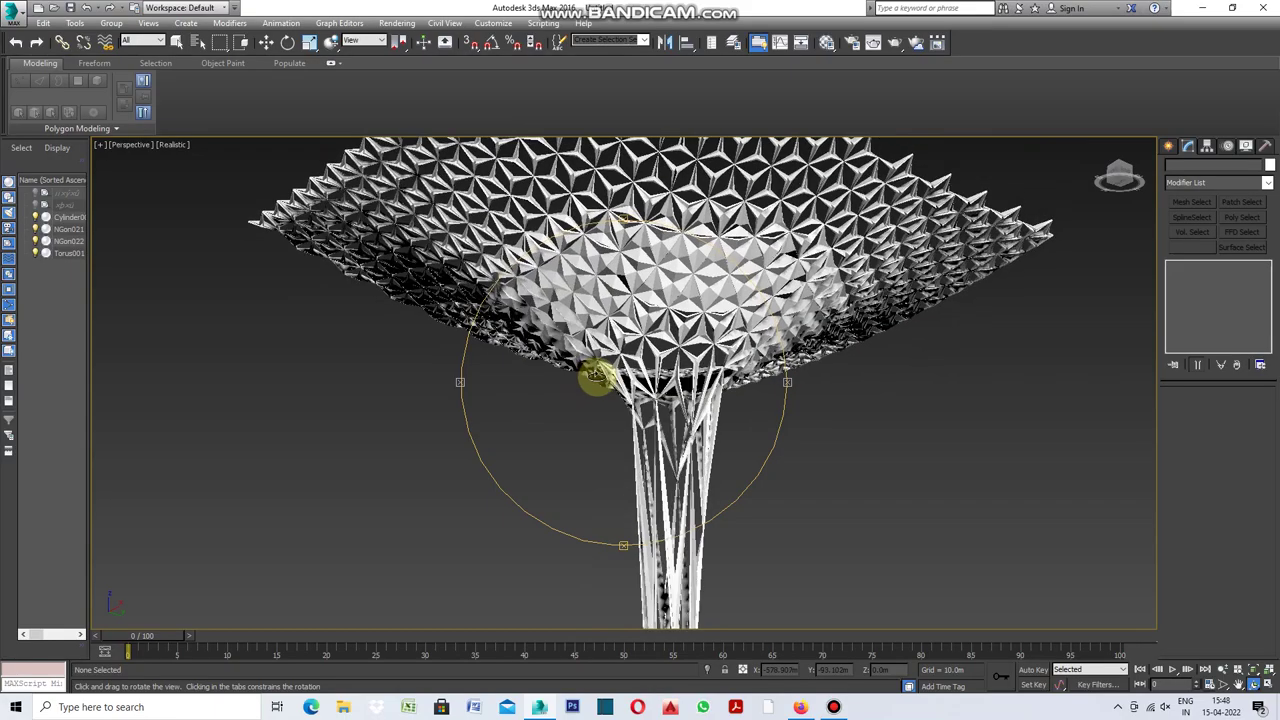
Orbit and zoom around the finished canopy to see its top and underside, then pick the NGon shape
{"action": "left_click_drag", "start_coordinate": [594, 371], "coordinate": [947, 402]}
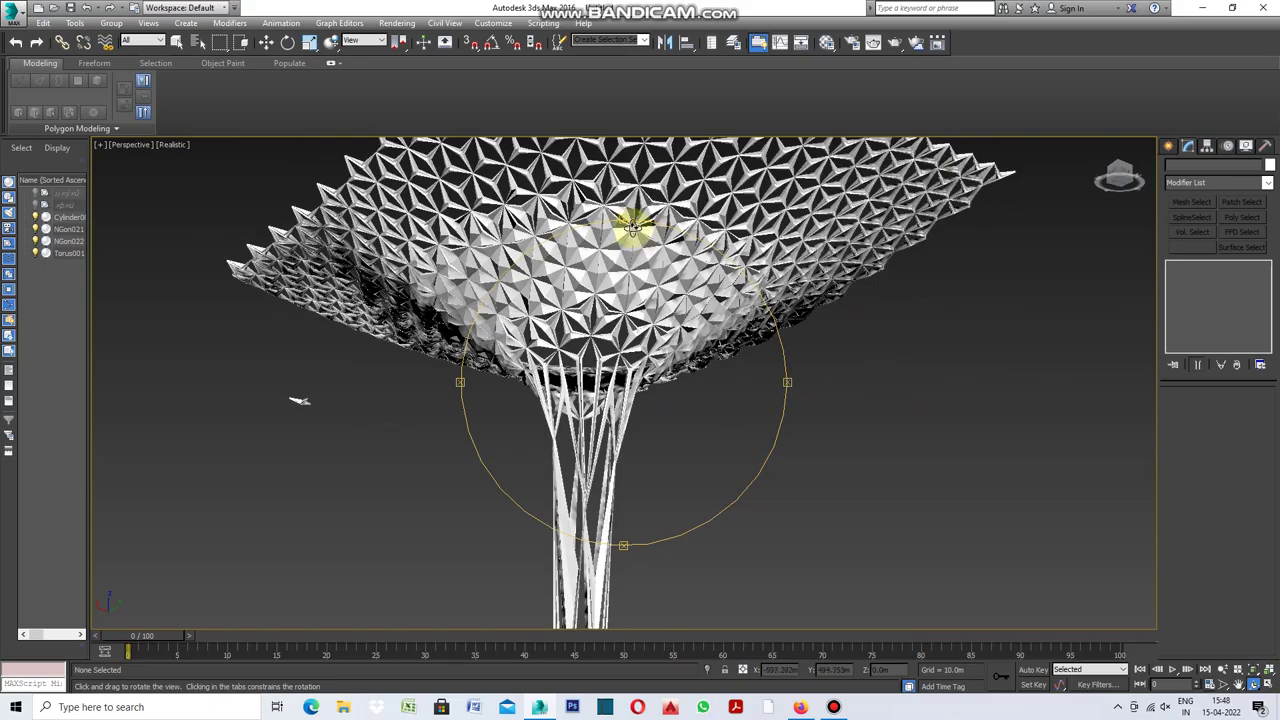
{"action": "mouse_move", "coordinate": [622, 222]}
{"action": "left_mouse_down"}
{"action": "mouse_move", "coordinate": [609, 386]}
{"action": "mouse_move", "coordinate": [651, 400]}
{"action": "mouse_move", "coordinate": [703, 346]}
{"action": "mouse_move", "coordinate": [701, 276]}
{"action": "mouse_move", "coordinate": [683, 246]}
{"action": "mouse_move", "coordinate": [591, 217]}
{"action": "mouse_move", "coordinate": [513, 233]}
{"action": "mouse_move", "coordinate": [484, 262]}
{"action": "left_mouse_up"}
{"action": "mouse_move", "coordinate": [621, 550]}
{"action": "left_mouse_down"}
{"action": "mouse_move", "coordinate": [623, 514]}
{"action": "mouse_move", "coordinate": [606, 526]}
{"action": "mouse_move", "coordinate": [480, 457]}
{"action": "mouse_move", "coordinate": [666, 486]}
{"action": "mouse_move", "coordinate": [786, 434]}
{"action": "mouse_move", "coordinate": [786, 384]}
{"action": "left_mouse_up"}
{"action": "scroll", "coordinate": [474, 448], "scroll_direction": "up", "scroll_amount": 5}
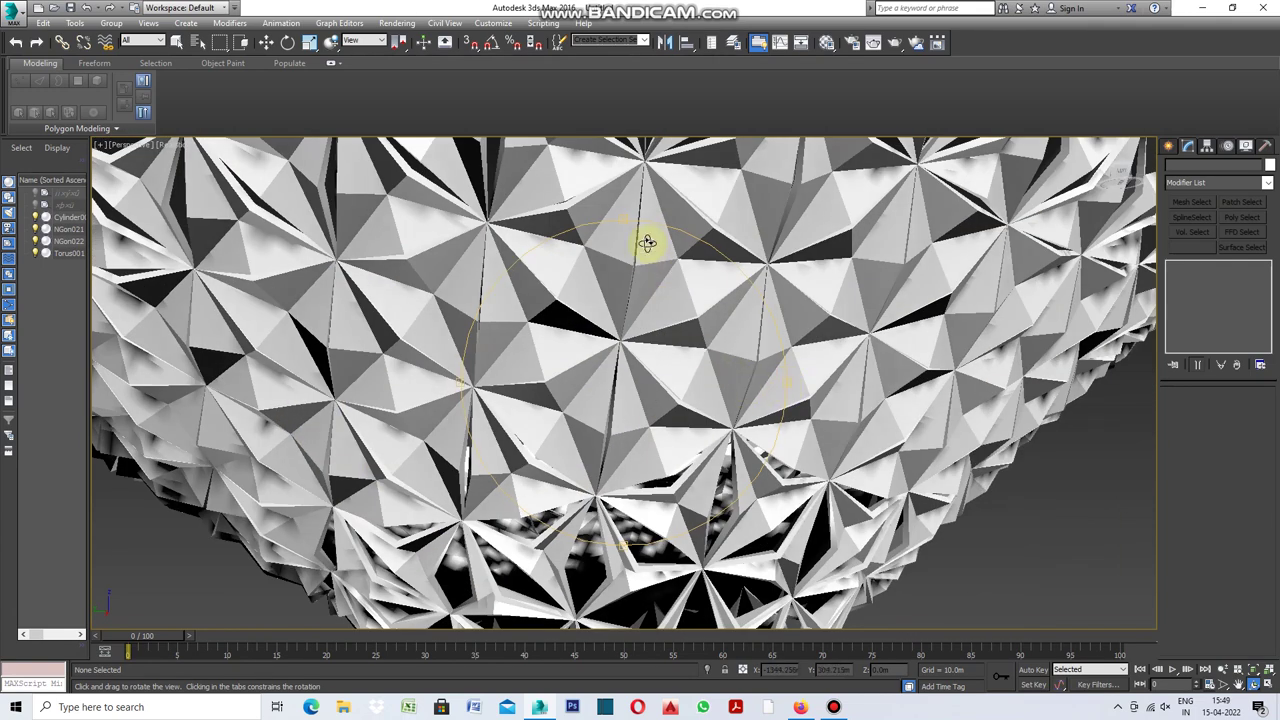
{"action": "scroll", "coordinate": [652, 275], "scroll_direction": "down", "scroll_amount": 2}
{"action": "scroll", "coordinate": [677, 356], "scroll_direction": "down", "scroll_amount": 4}
{"action": "mouse_move", "coordinate": [676, 437]}
{"action": "left_mouse_down"}
{"action": "mouse_move", "coordinate": [591, 568]}
{"action": "mouse_move", "coordinate": [746, 514]}
{"action": "left_mouse_up"}
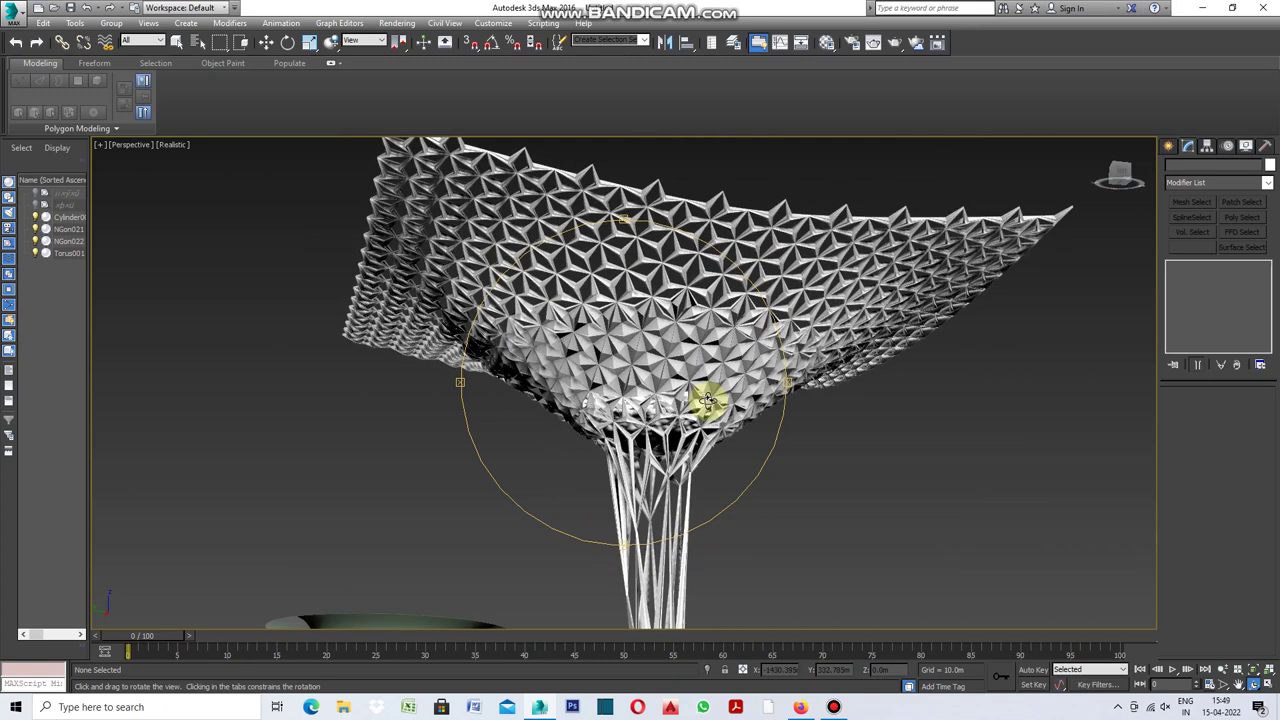
{"action": "scroll", "coordinate": [703, 400], "scroll_direction": "up", "scroll_amount": 5}
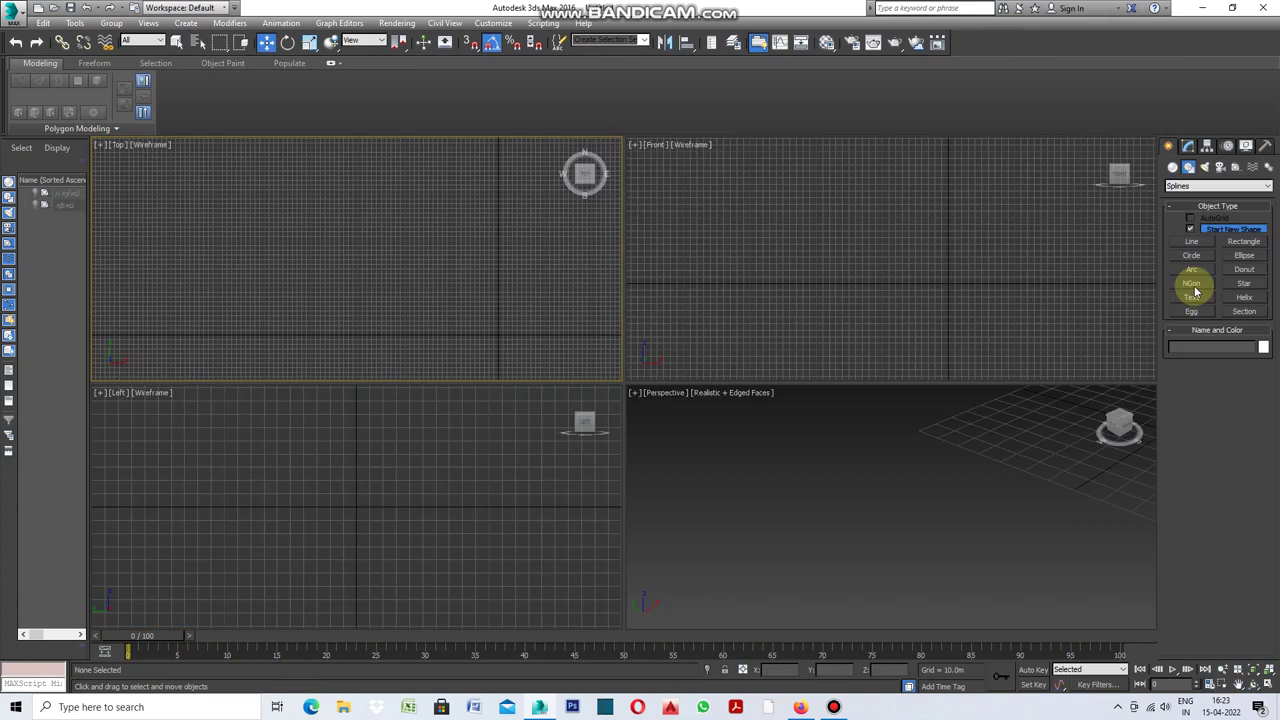
{"action": "left_click", "coordinate": [1193, 285]}
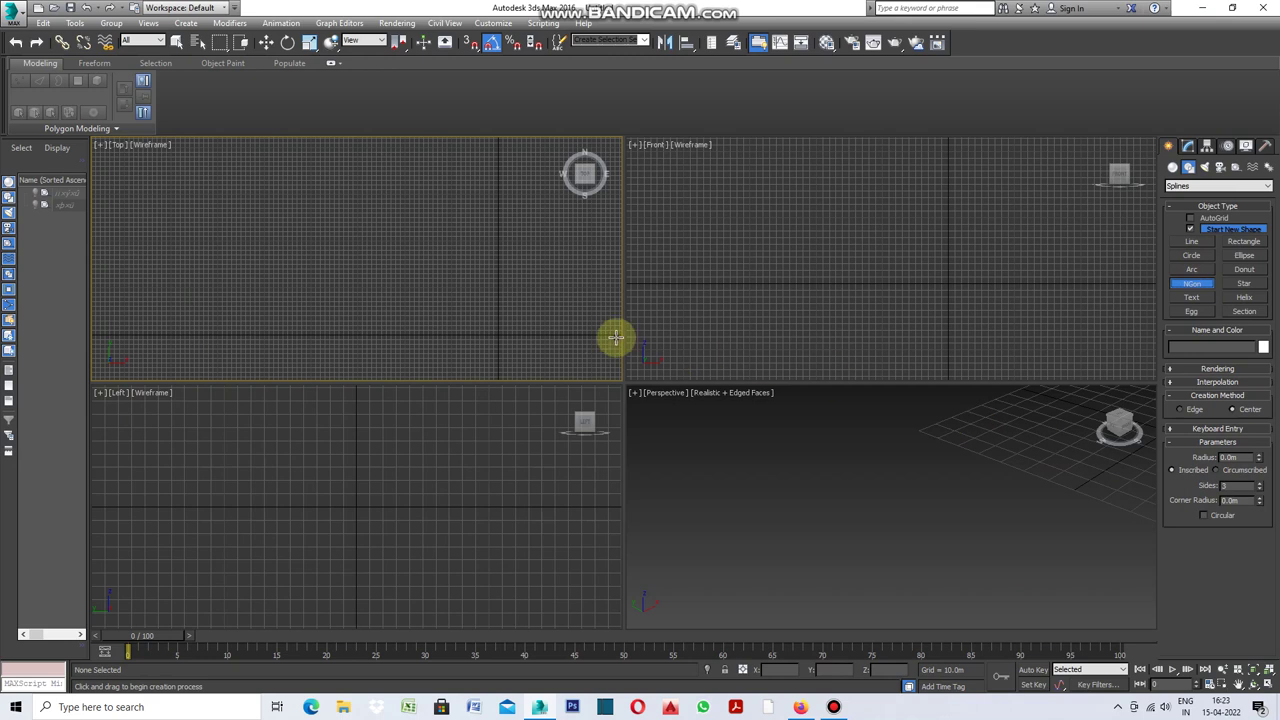
Draw a small three-sided NGon in the Top view and maximize that viewport
{"action": "scroll", "coordinate": [287, 248], "scroll_direction": "down", "scroll_amount": 3}
{"action": "scroll", "coordinate": [390, 296], "scroll_direction": "up", "scroll_amount": 3}
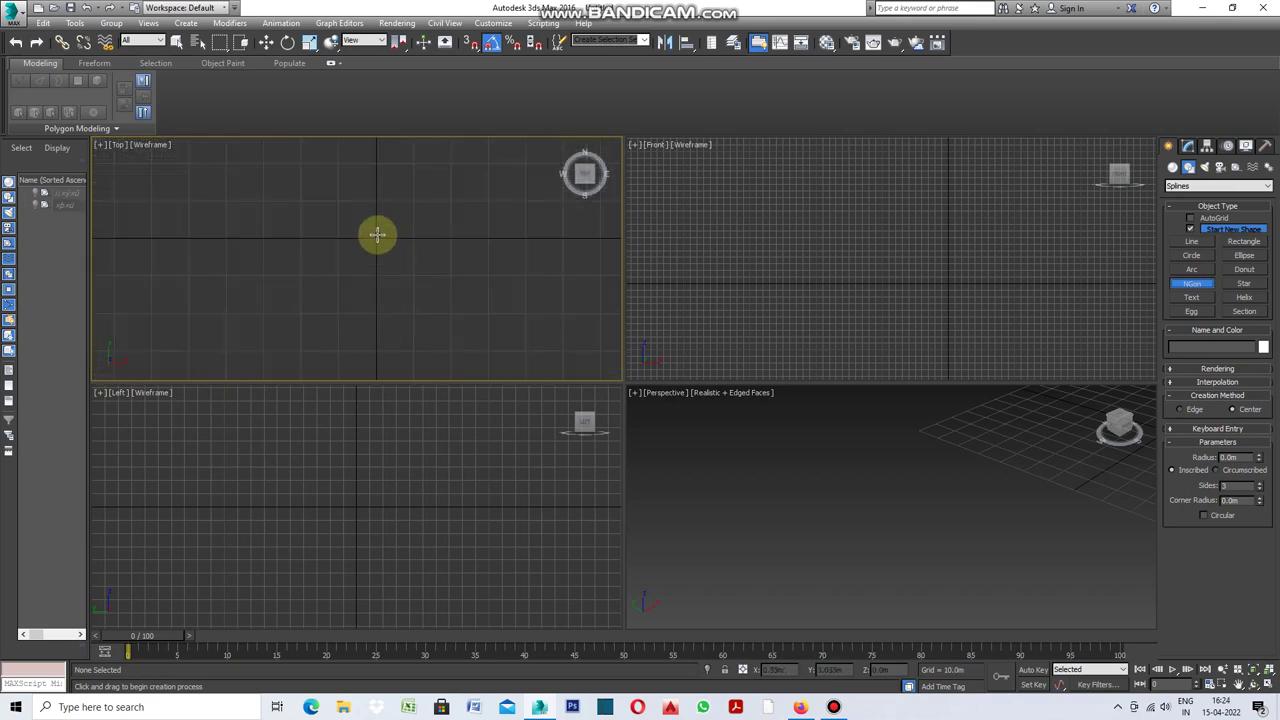
{"action": "left_click_drag", "start_coordinate": [377, 231], "coordinate": [370, 245]}
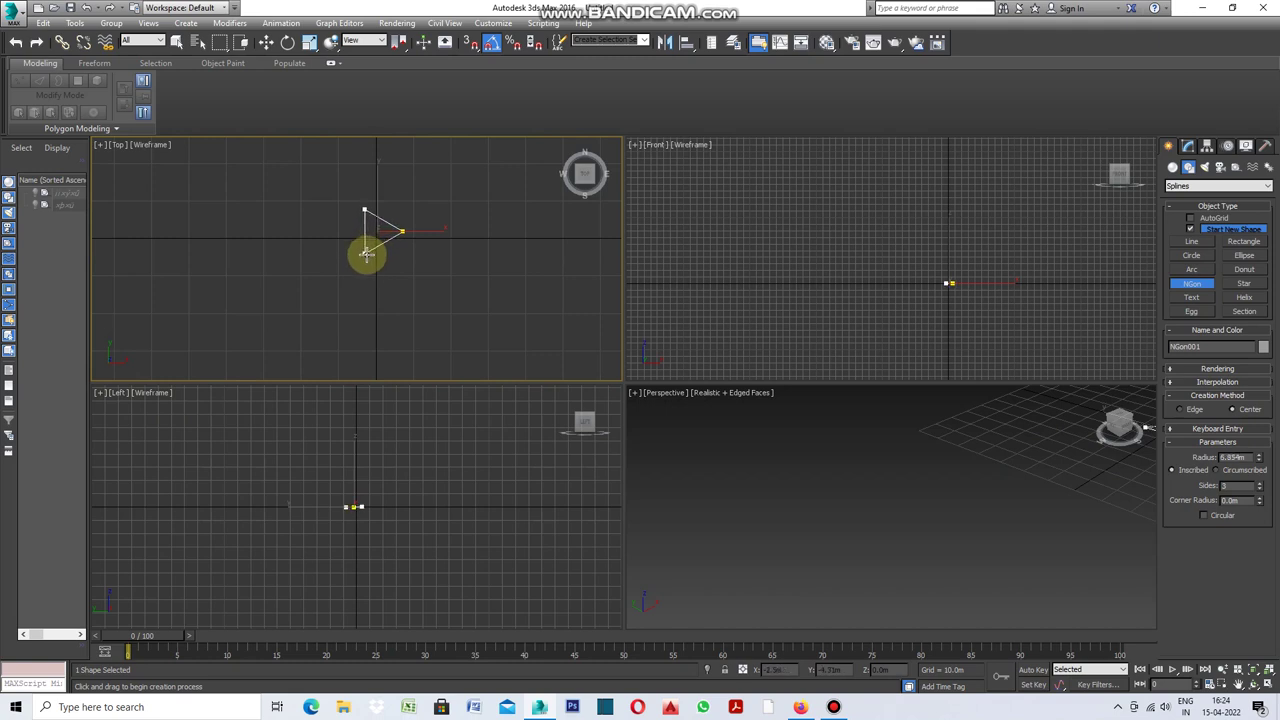
{"action": "scroll", "coordinate": [394, 222], "scroll_direction": "up", "scroll_amount": 2}
{"action": "scroll", "coordinate": [394, 222], "scroll_direction": "up", "scroll_amount": 1}
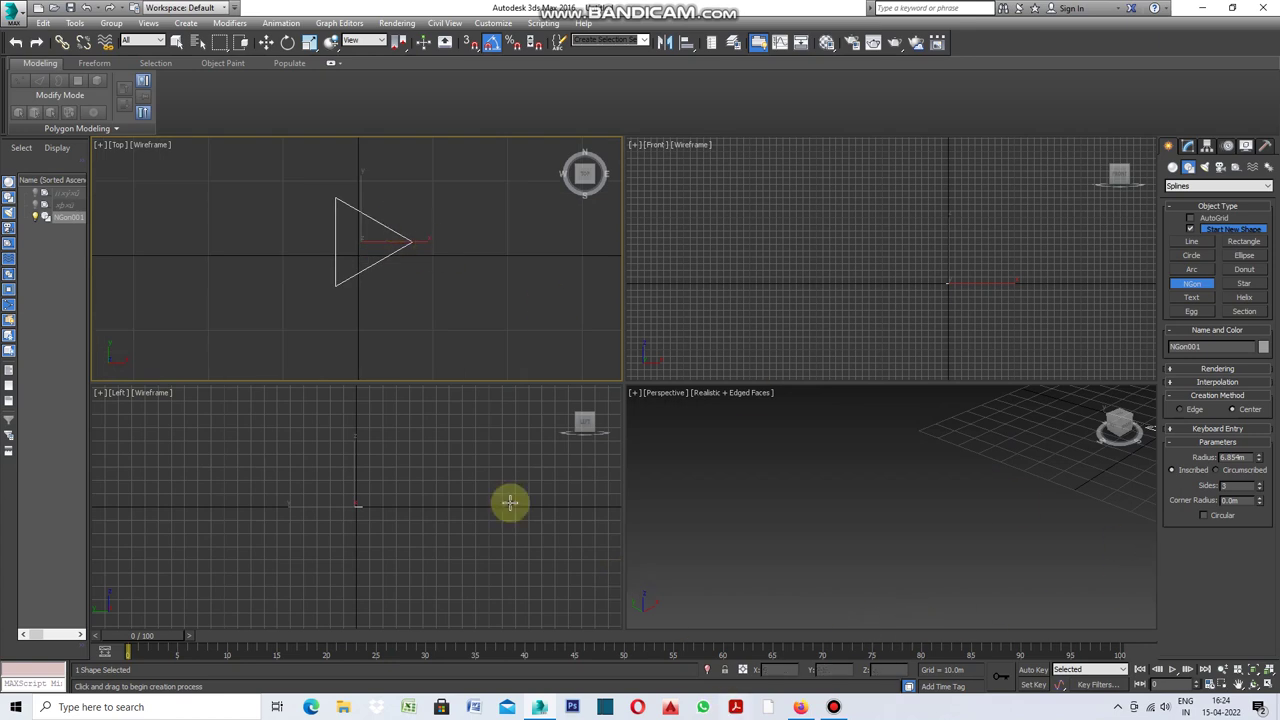
{"action": "left_click", "coordinate": [99, 145]}
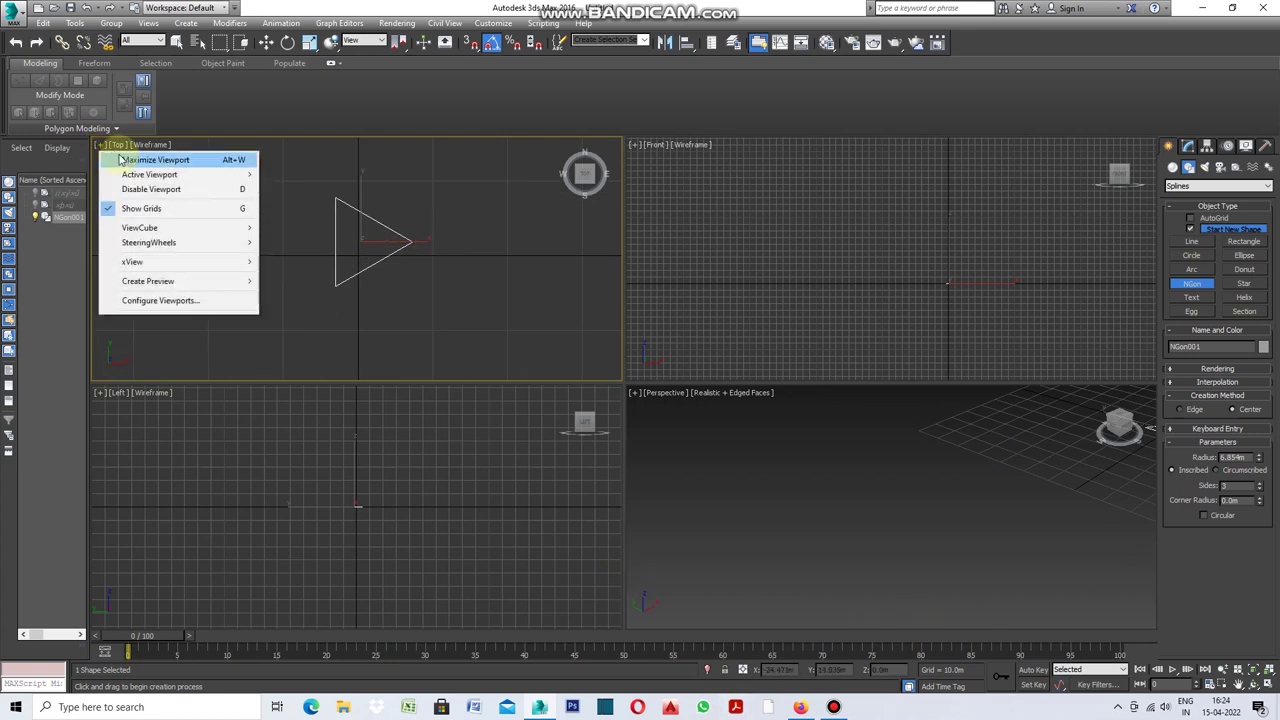
{"action": "left_click", "coordinate": [155, 160]}
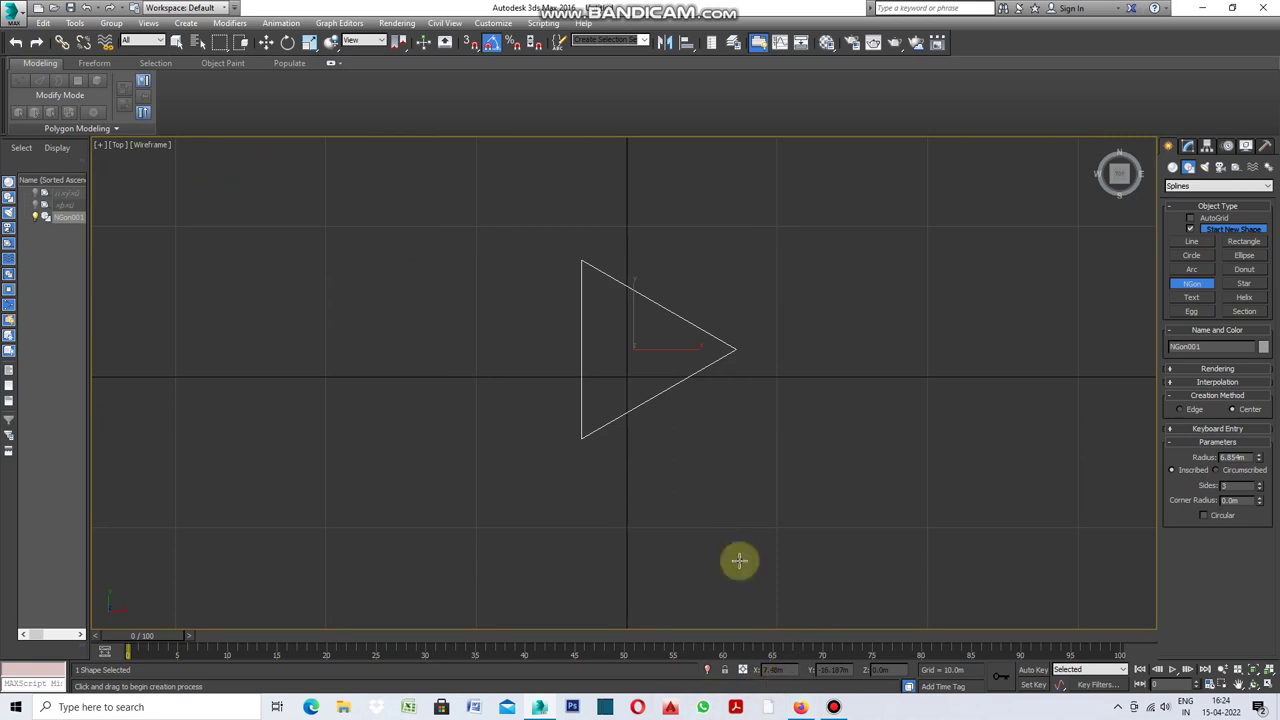
Move the triangle to Y 0 and shift it left onto the origin
{"action": "left_click", "coordinate": [268, 44]}
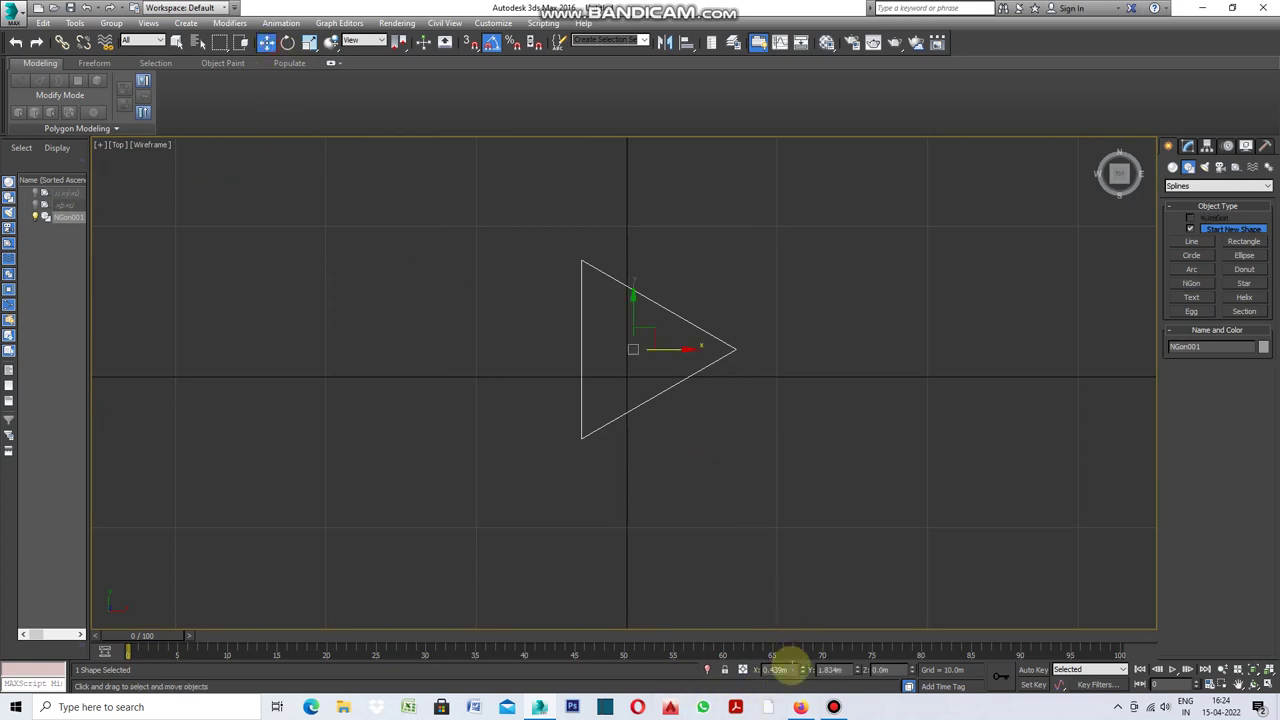
{"action": "left_click", "coordinate": [846, 669]}
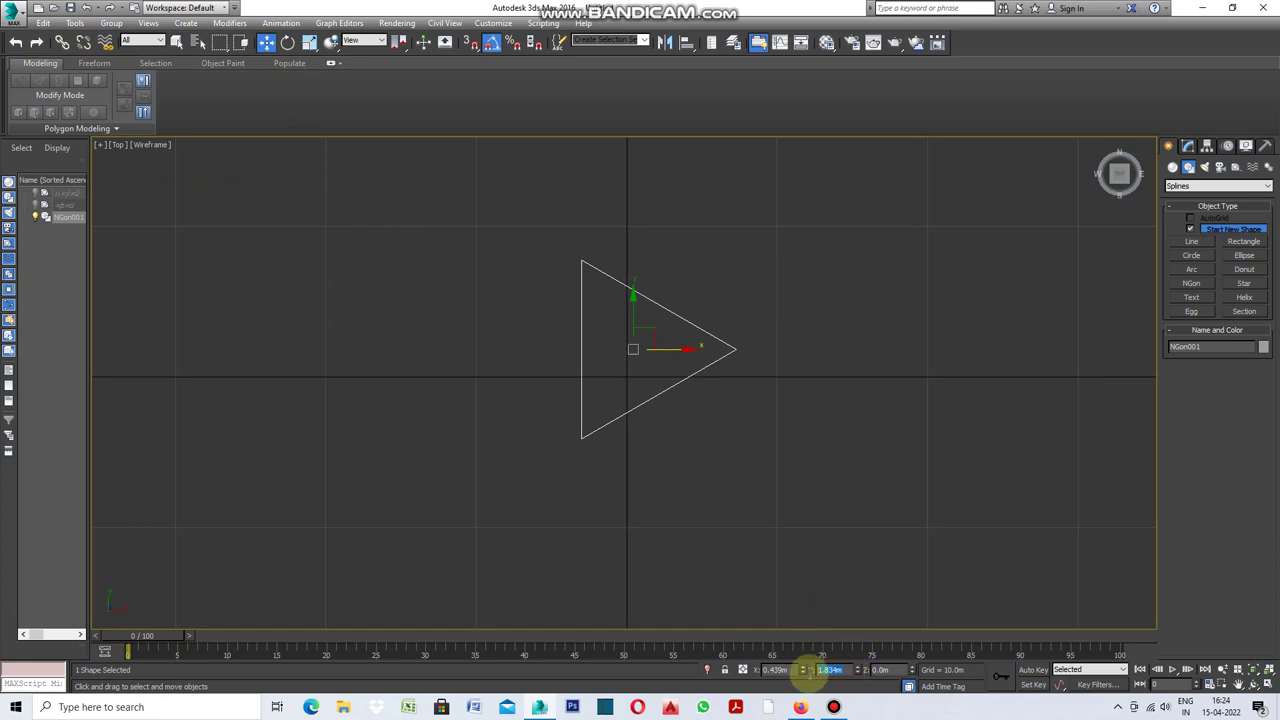
{"action": "type", "text": "0.0m"}
{"action": "key", "text": "Return"}
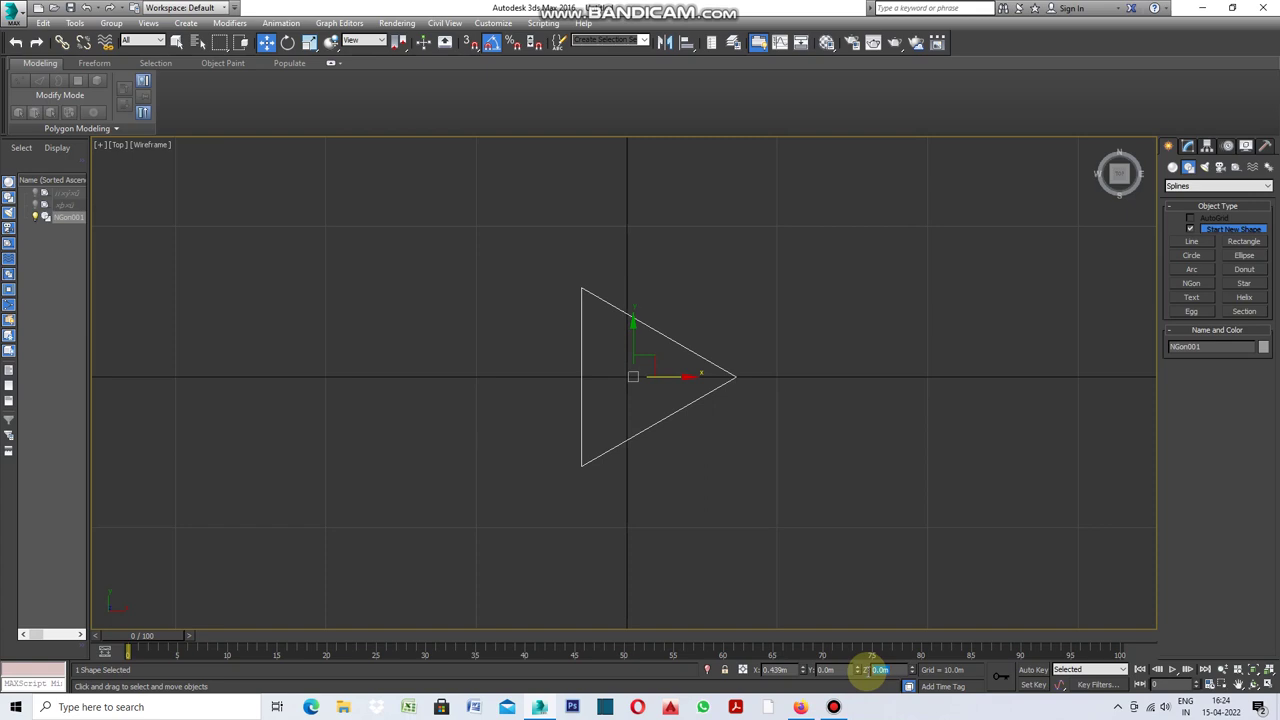
{"action": "left_click", "coordinate": [888, 591]}
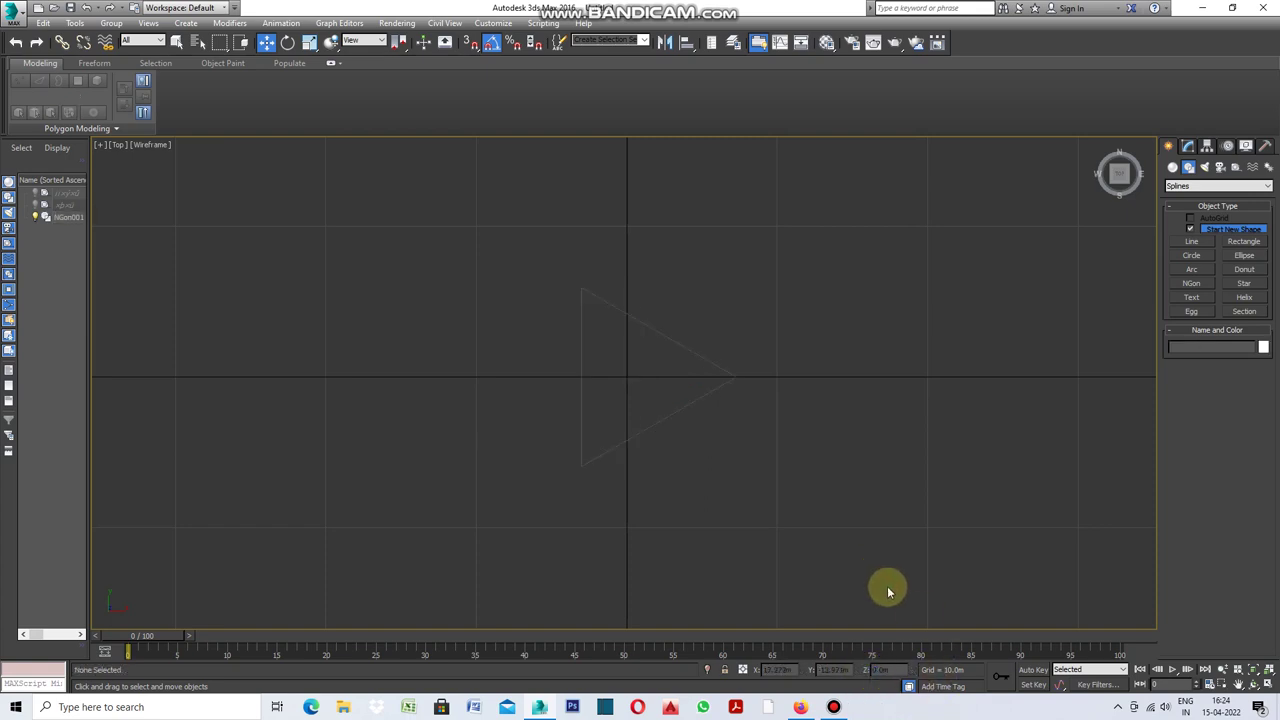
{"action": "left_click", "coordinate": [681, 409]}
{"action": "scroll", "coordinate": [608, 383], "scroll_direction": "up", "scroll_amount": 3}
{"action": "scroll", "coordinate": [640, 390], "scroll_direction": "up", "scroll_amount": 2}
{"action": "left_click_drag", "start_coordinate": [706, 365], "coordinate": [685, 365]}
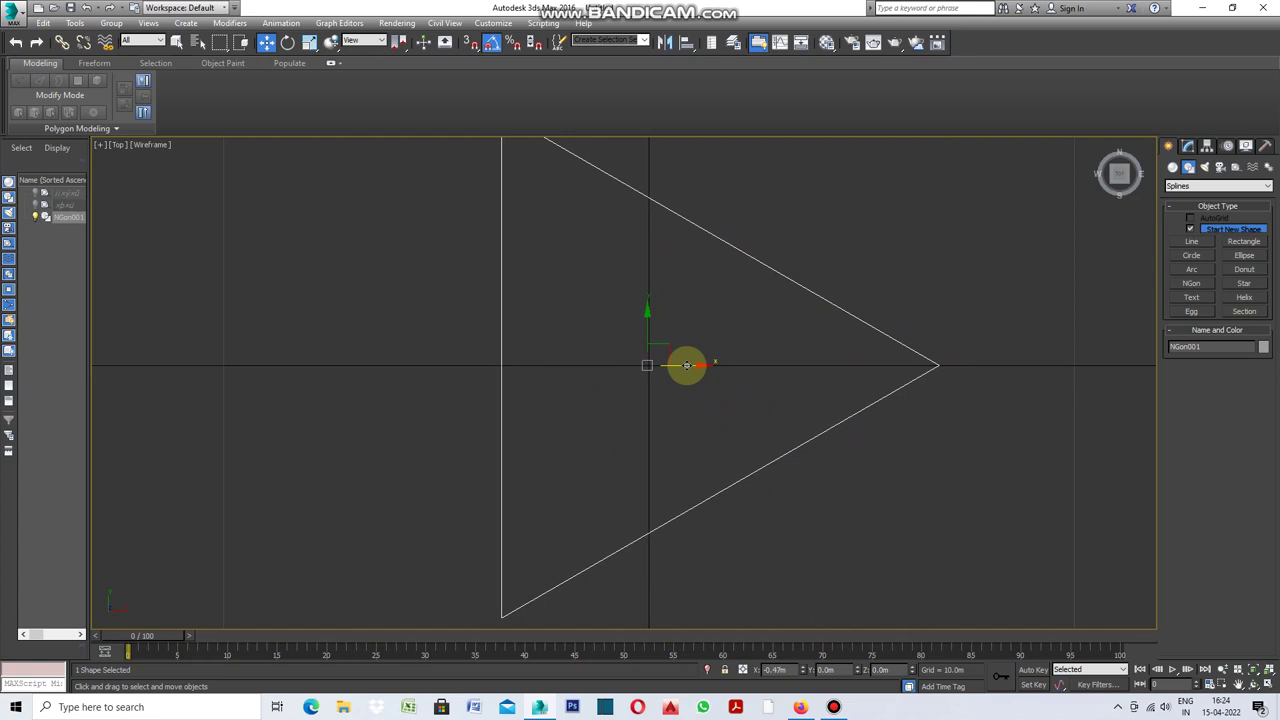
{"action": "scroll", "coordinate": [636, 395], "scroll_direction": "down", "scroll_amount": 6}
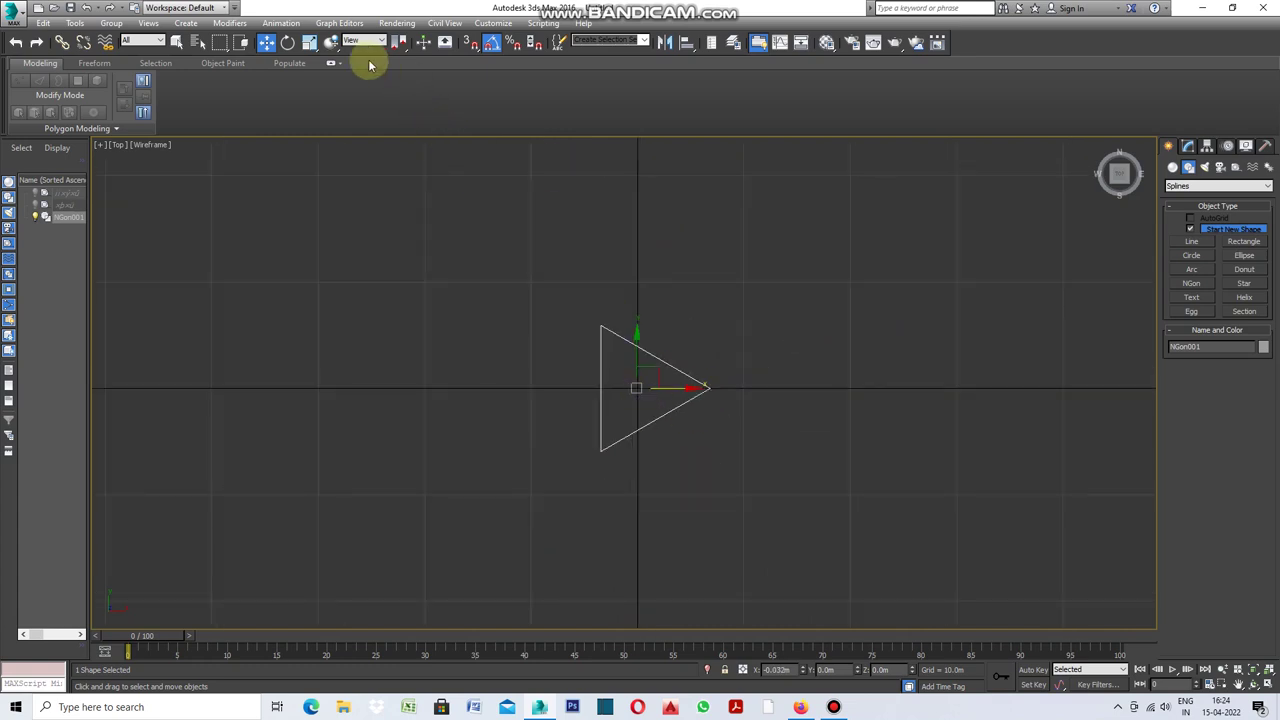
Rotate the triangle 90° about Z so one corner points upward
{"action": "left_click", "coordinate": [287, 42]}
{"action": "scroll", "coordinate": [664, 397], "scroll_direction": "up", "scroll_amount": 4}
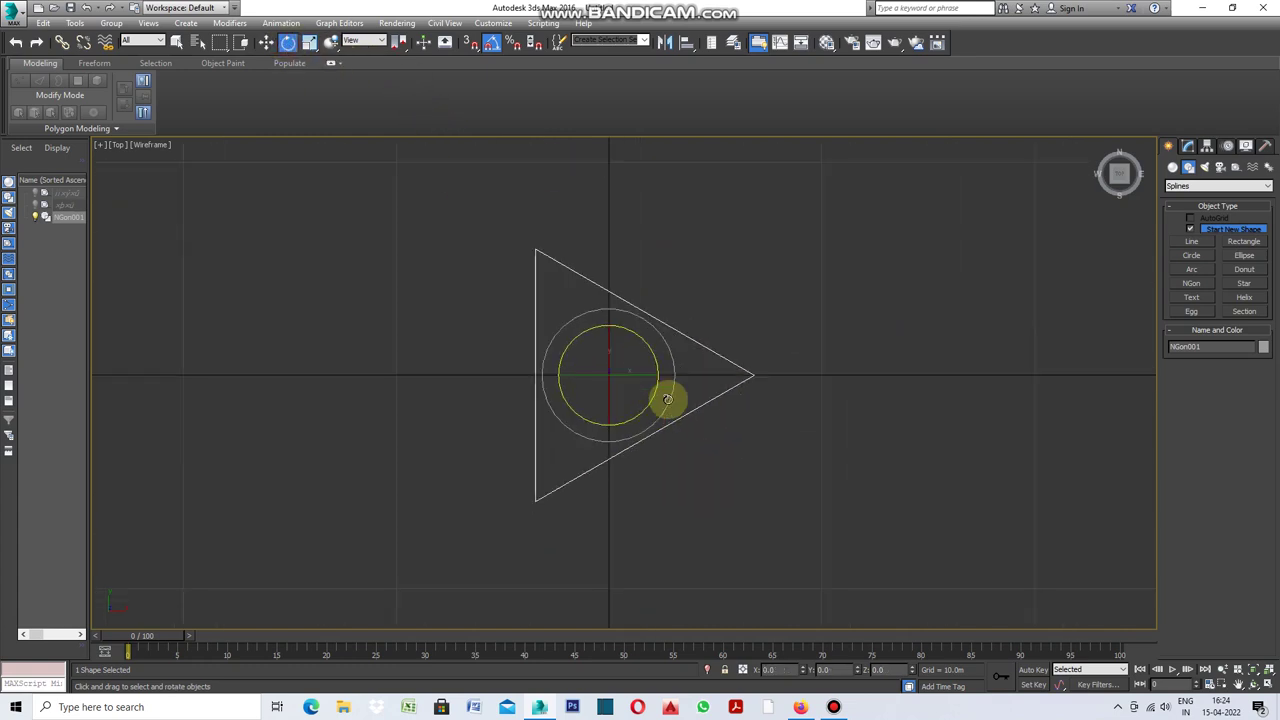
{"action": "left_click_drag", "start_coordinate": [670, 396], "coordinate": [683, 337]}
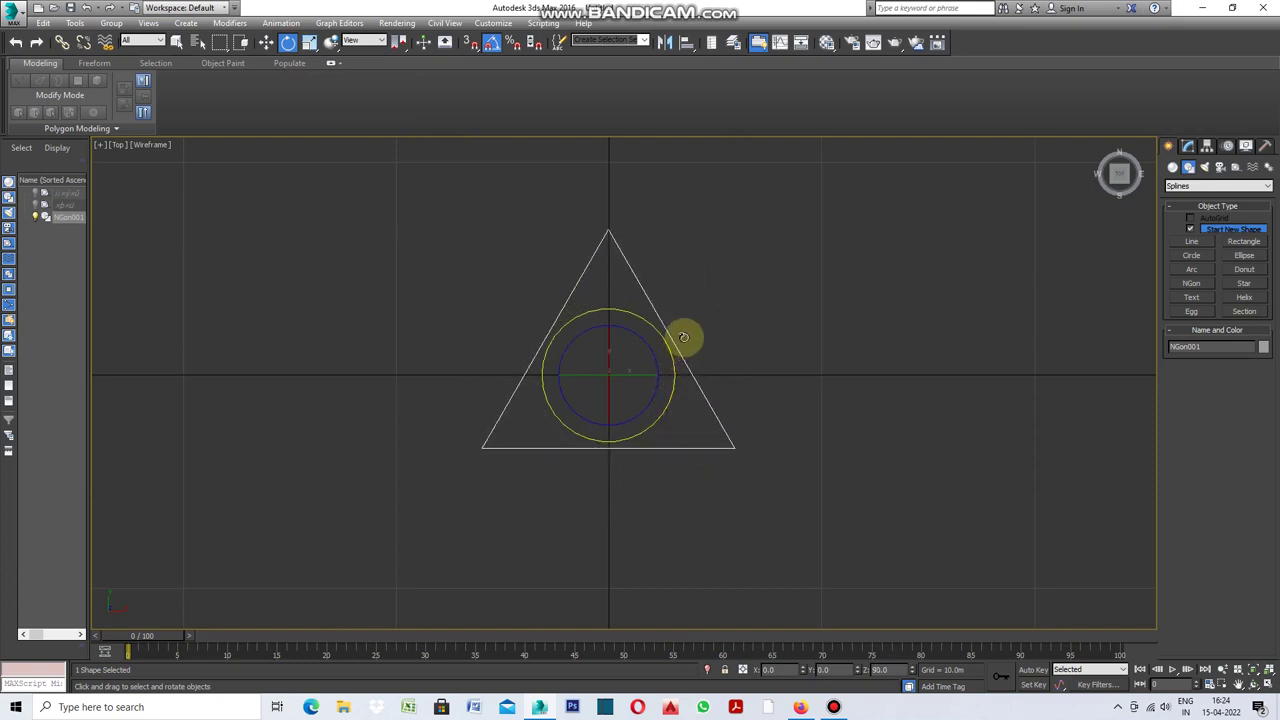
{"action": "scroll", "coordinate": [674, 470], "scroll_direction": "down", "scroll_amount": 4}
{"action": "left_click", "coordinate": [754, 478]}
Convert the triangle NGon into an Editable Poly
{"action": "left_click_drag", "start_coordinate": [653, 447], "coordinate": [543, 489]}
{"action": "right_click", "coordinate": [793, 380]}
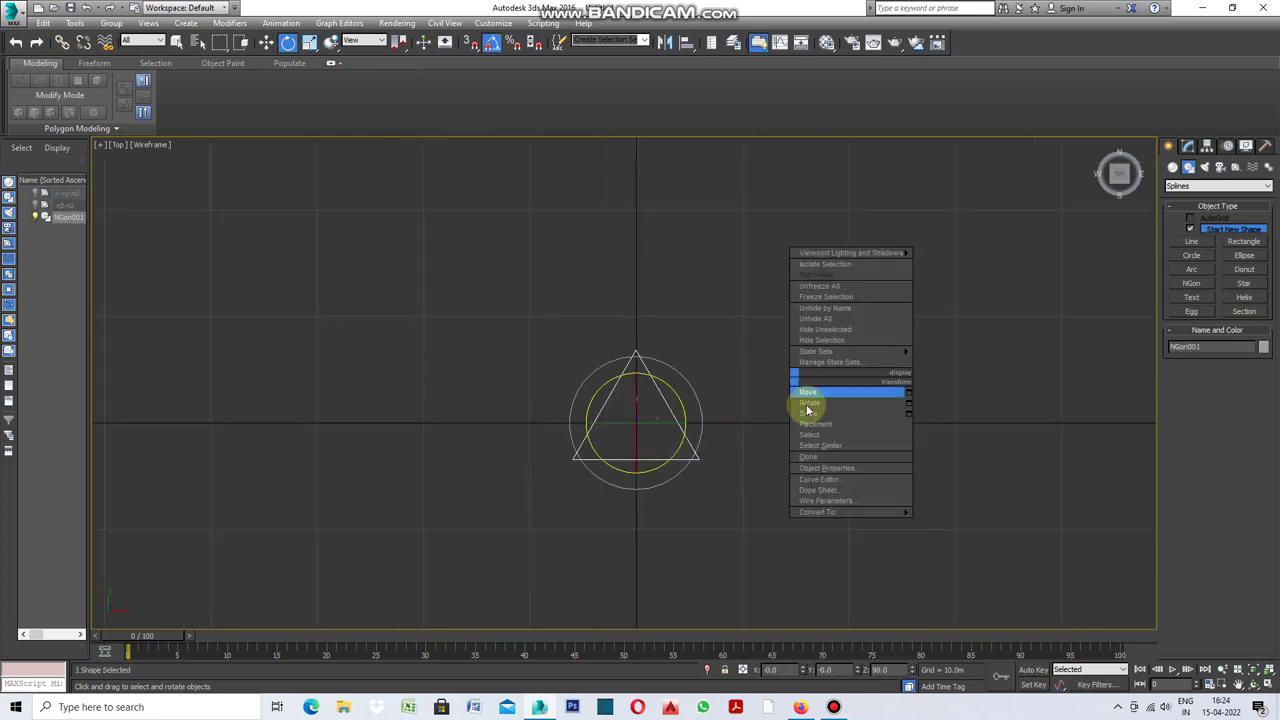
{"action": "left_click", "coordinate": [944, 530]}
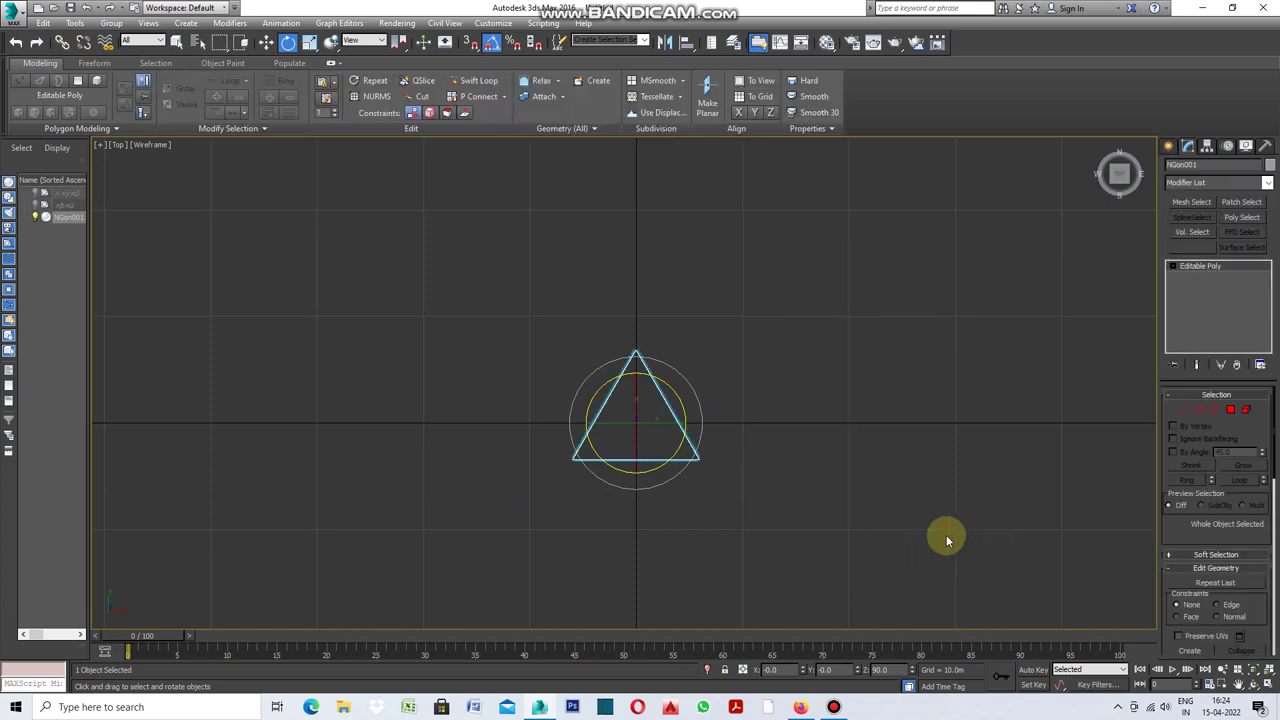
Inset the triangle's face, then collapse the inner triangle into a single centre point
{"action": "left_click", "coordinate": [1230, 410]}
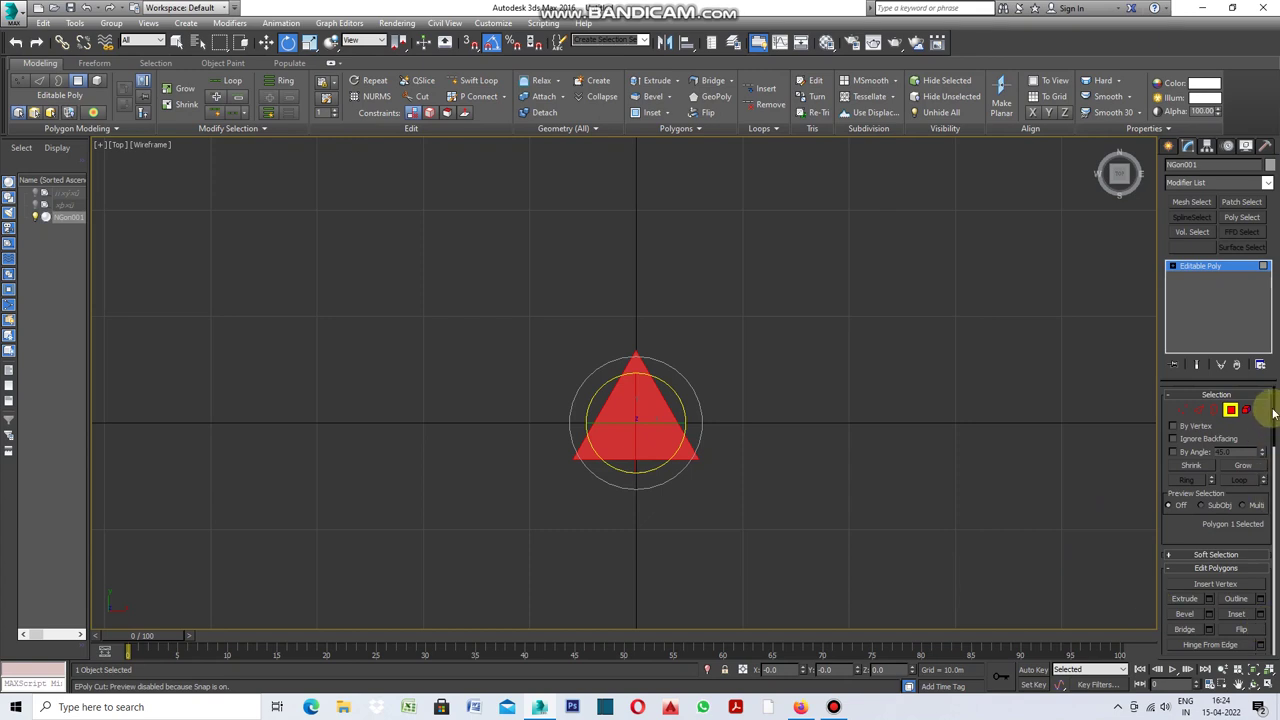
{"action": "left_click_drag", "start_coordinate": [1273, 412], "coordinate": [1275, 457]}
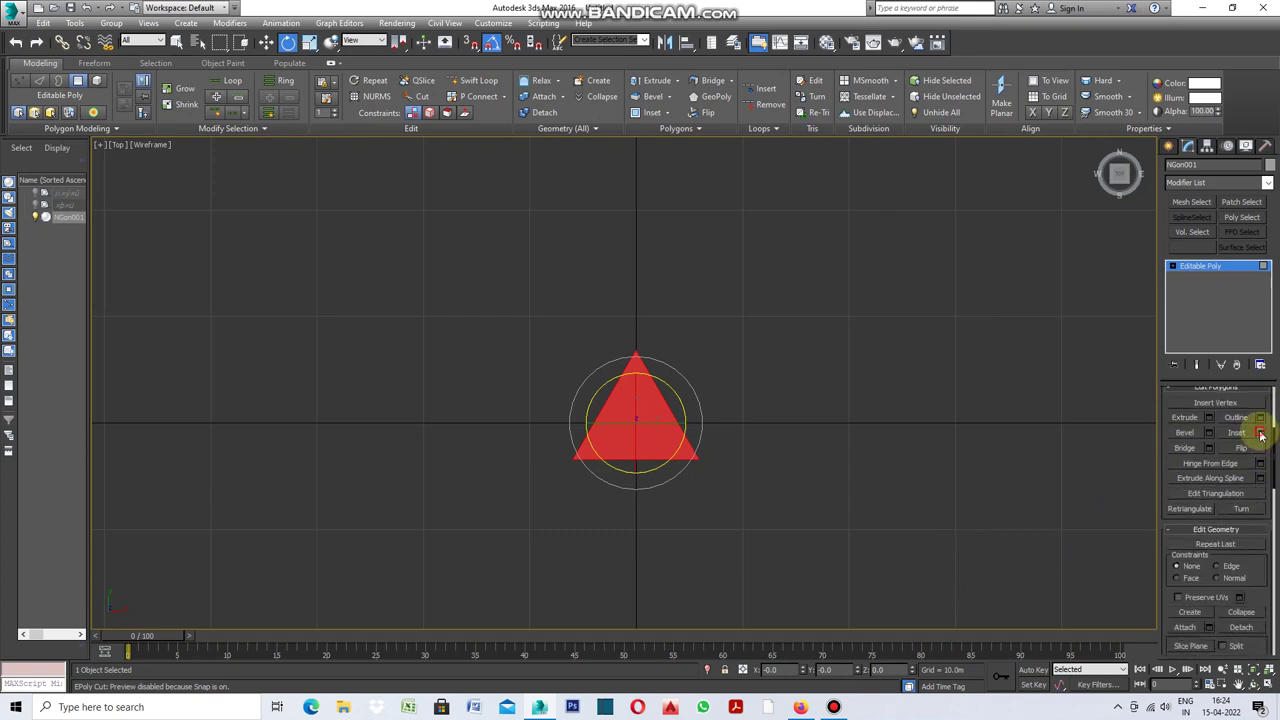
{"action": "left_click", "coordinate": [1261, 433]}
{"action": "scroll", "coordinate": [650, 450], "scroll_direction": "up", "scroll_amount": 2}
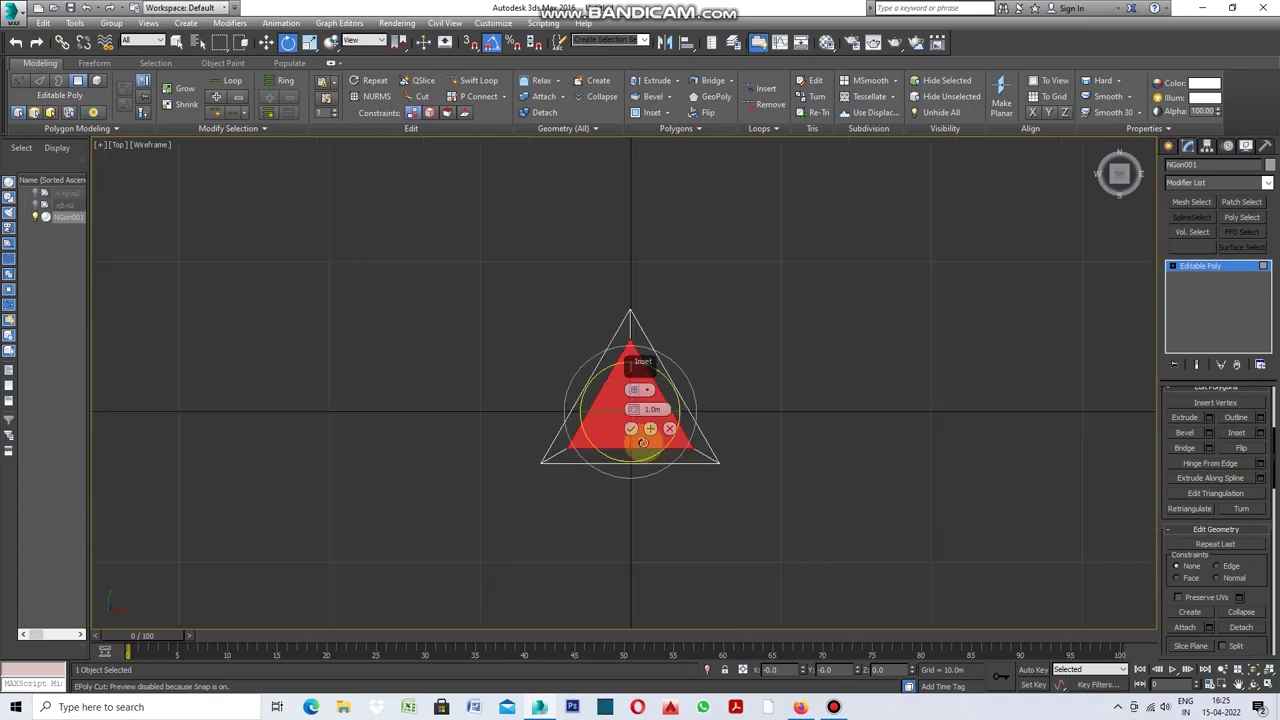
{"action": "left_click_drag", "start_coordinate": [631, 409], "coordinate": [633, 376]}
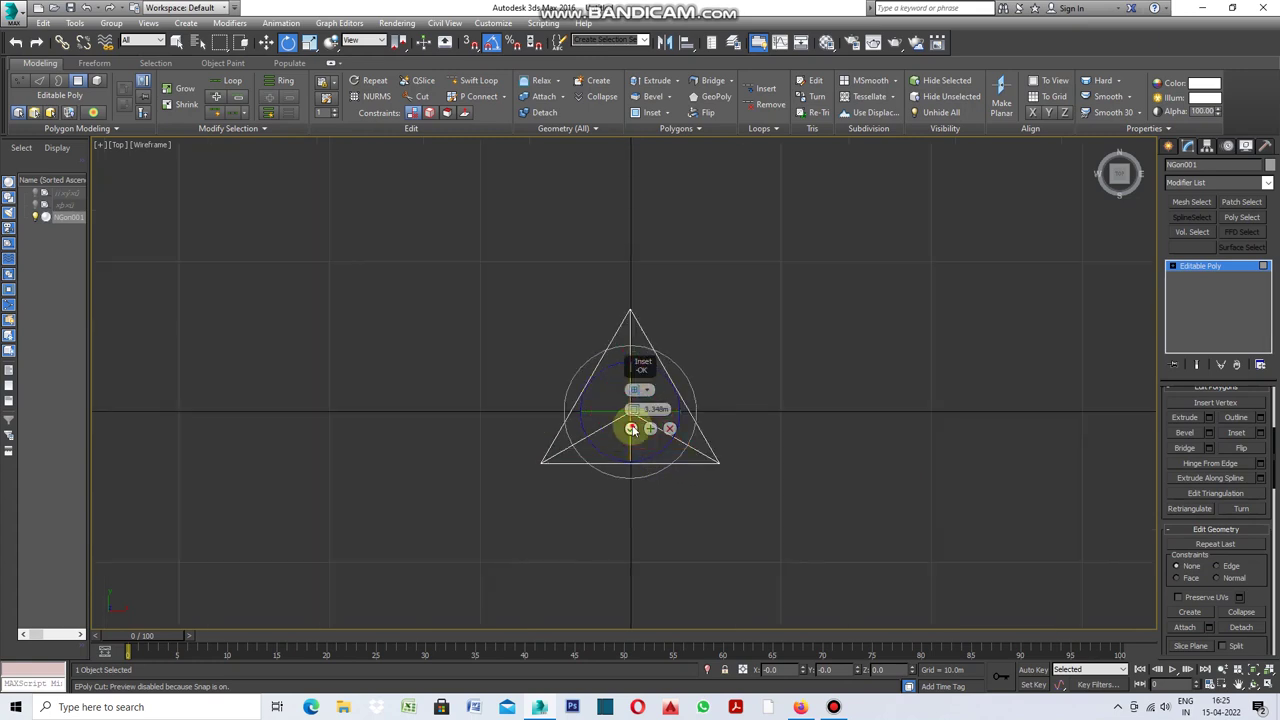
{"action": "left_click", "coordinate": [631, 428]}
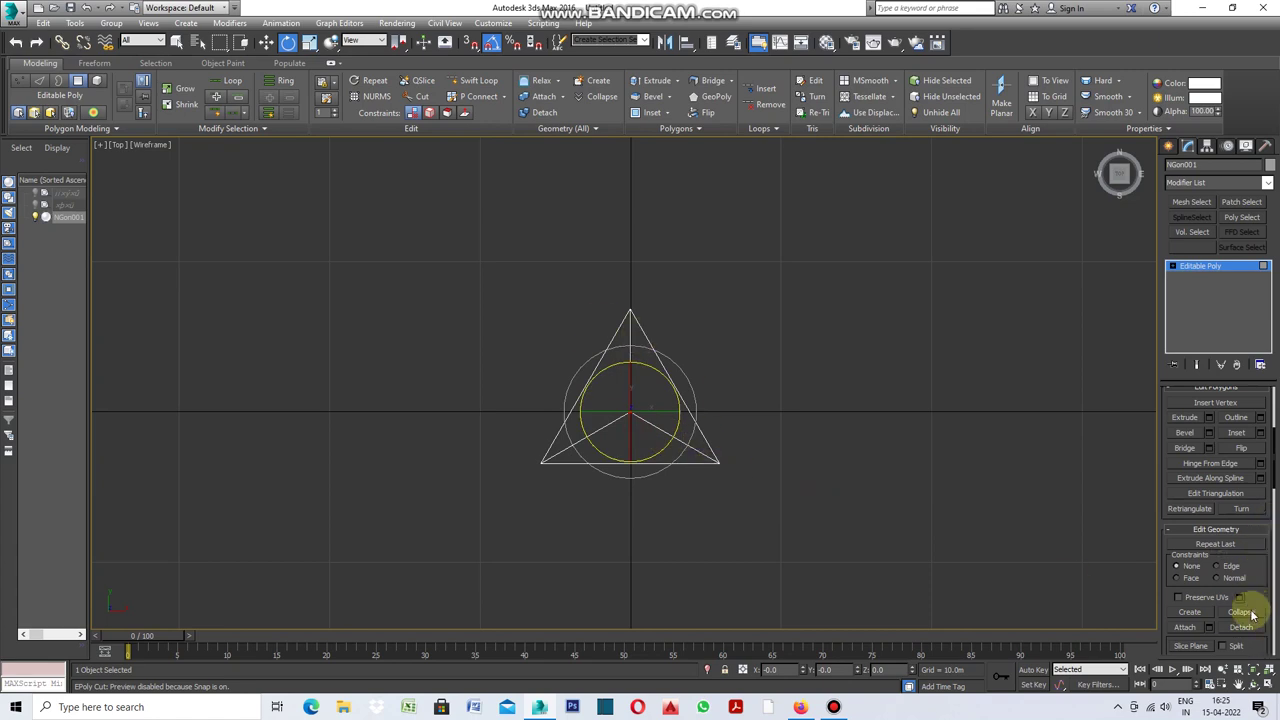
{"action": "left_click", "coordinate": [1249, 616]}
{"action": "key", "text": "1"}
{"action": "key", "text": "q"}
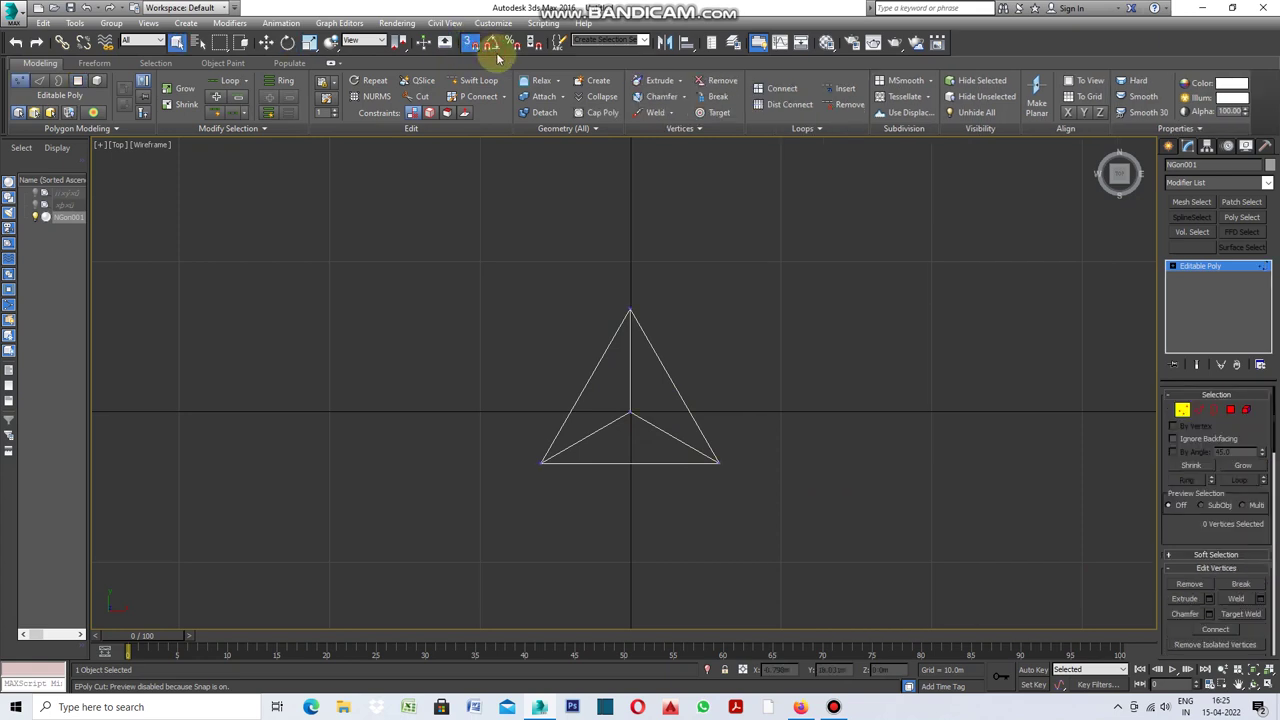
With Cut, add an edge from the centre vertex to the right side's midpoint
{"action": "scroll", "coordinate": [1246, 566], "scroll_direction": "down", "scroll_amount": 5}
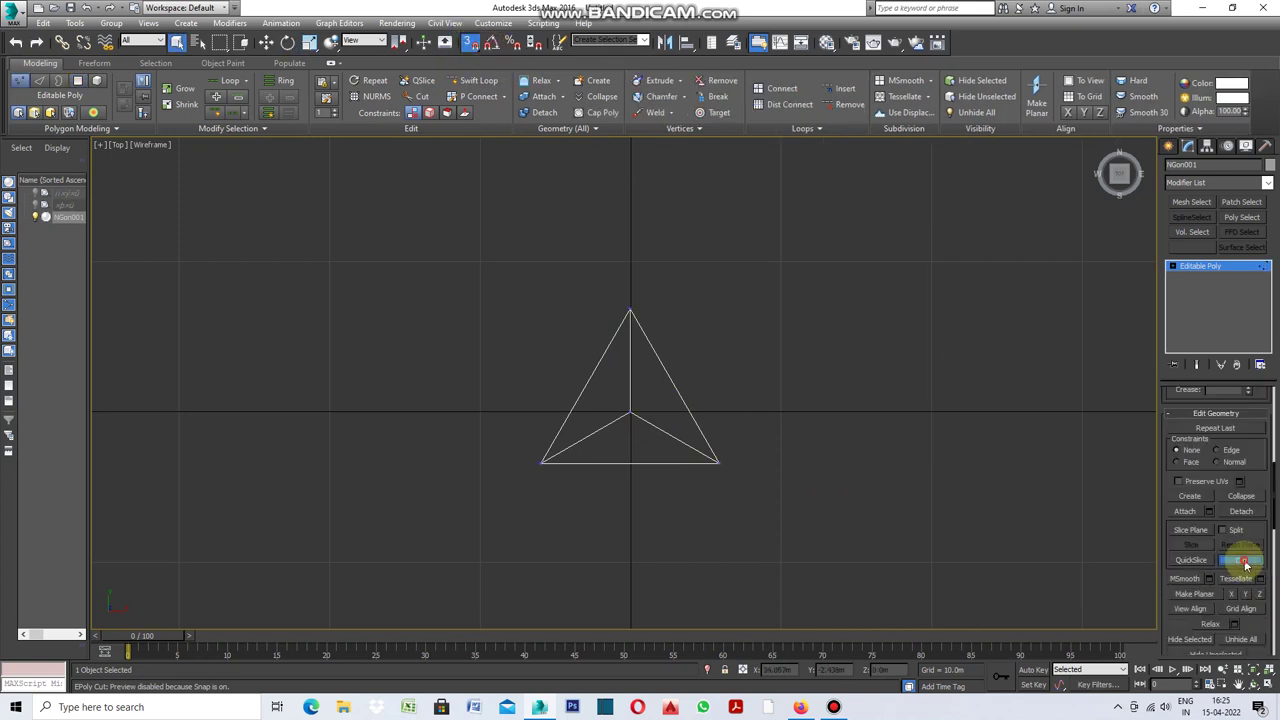
{"action": "left_click", "coordinate": [1245, 566]}
{"action": "scroll", "coordinate": [660, 417], "scroll_direction": "up", "scroll_amount": 2}
{"action": "scroll", "coordinate": [651, 420], "scroll_direction": "up", "scroll_amount": 2}
{"action": "scroll", "coordinate": [648, 385], "scroll_direction": "up", "scroll_amount": 2}
{"action": "scroll", "coordinate": [640, 403], "scroll_direction": "up", "scroll_amount": 2}
{"action": "scroll", "coordinate": [590, 444], "scroll_direction": "up", "scroll_amount": 2}
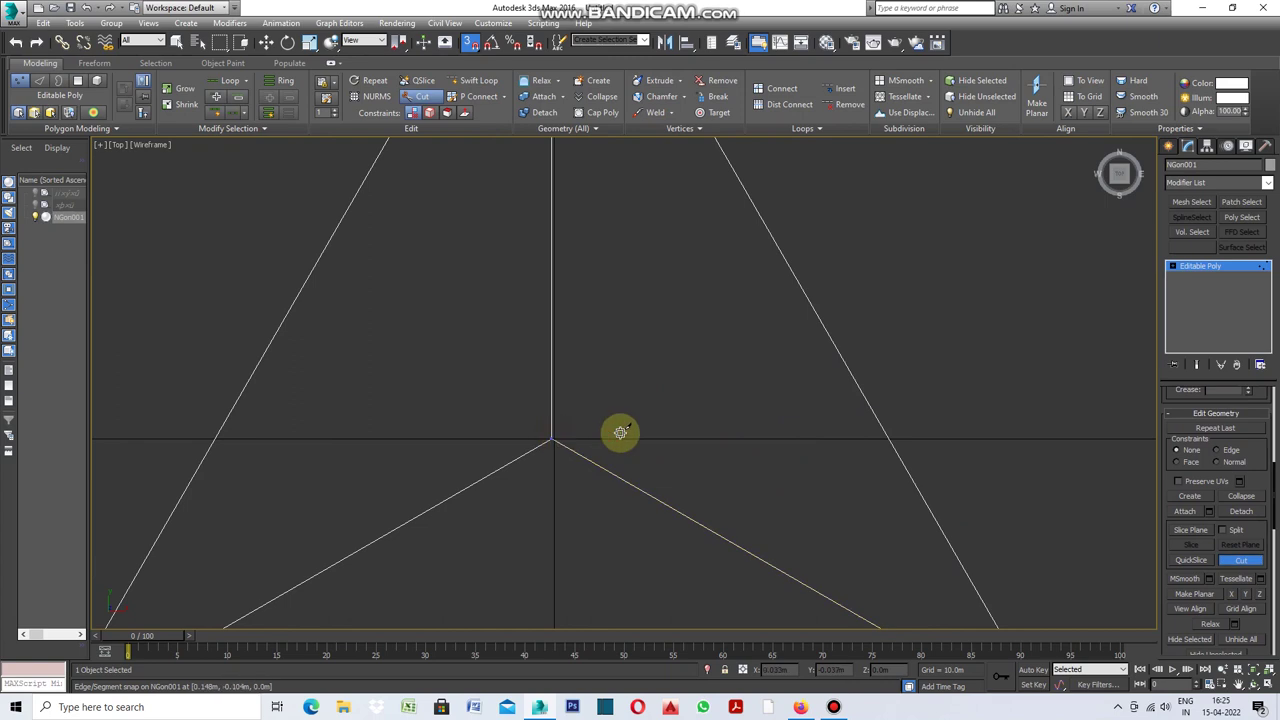
{"action": "middle_click_drag", "start_coordinate": [746, 401], "coordinate": [750, 400]}
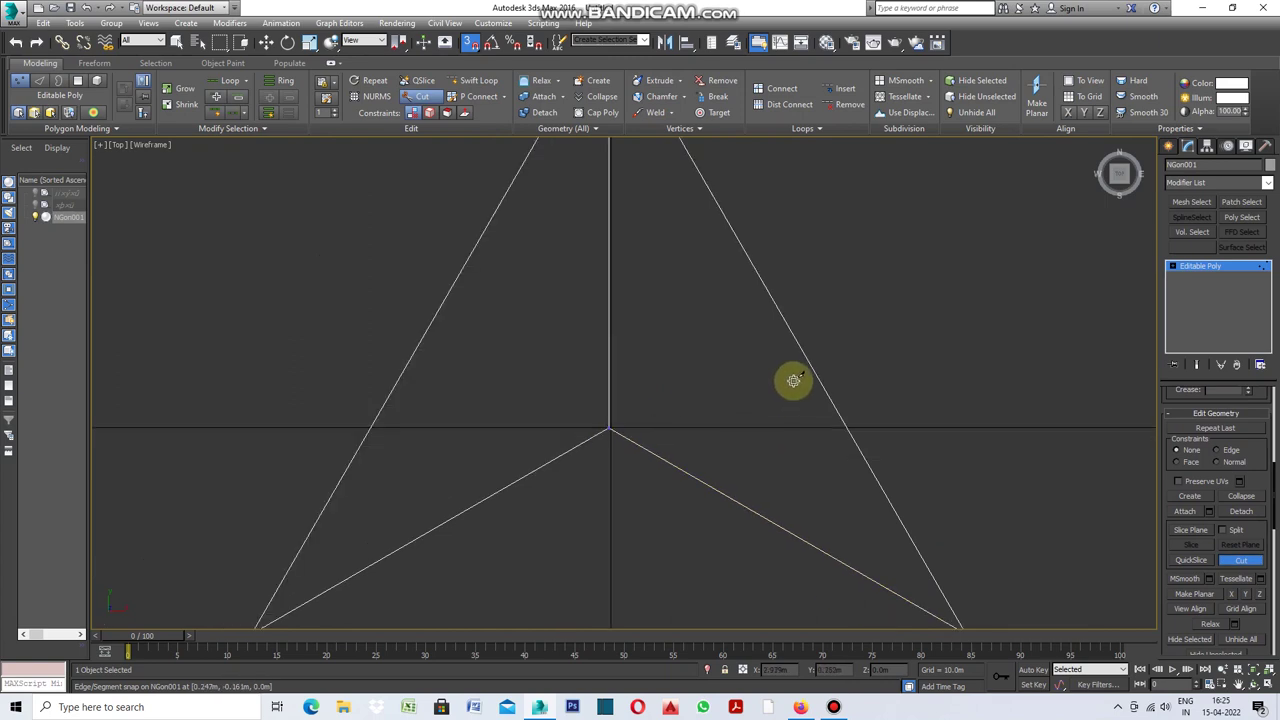
{"action": "right_click", "coordinate": [794, 324]}
{"action": "left_click", "coordinate": [787, 326]}
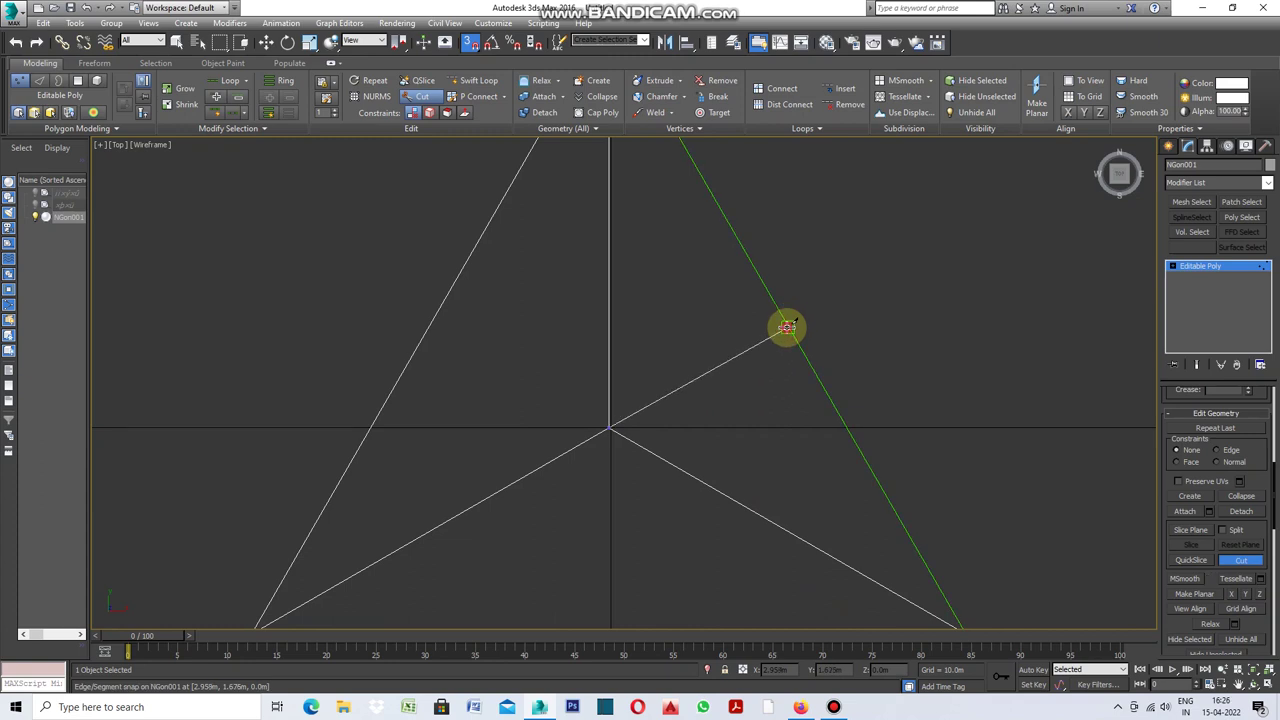
{"action": "scroll", "coordinate": [805, 362], "scroll_direction": "down", "scroll_amount": 5}
{"action": "scroll", "coordinate": [760, 372], "scroll_direction": "up", "scroll_amount": 3}
{"action": "scroll", "coordinate": [737, 360], "scroll_direction": "up", "scroll_amount": 2}
{"action": "scroll", "coordinate": [735, 352], "scroll_direction": "up", "scroll_amount": 3}
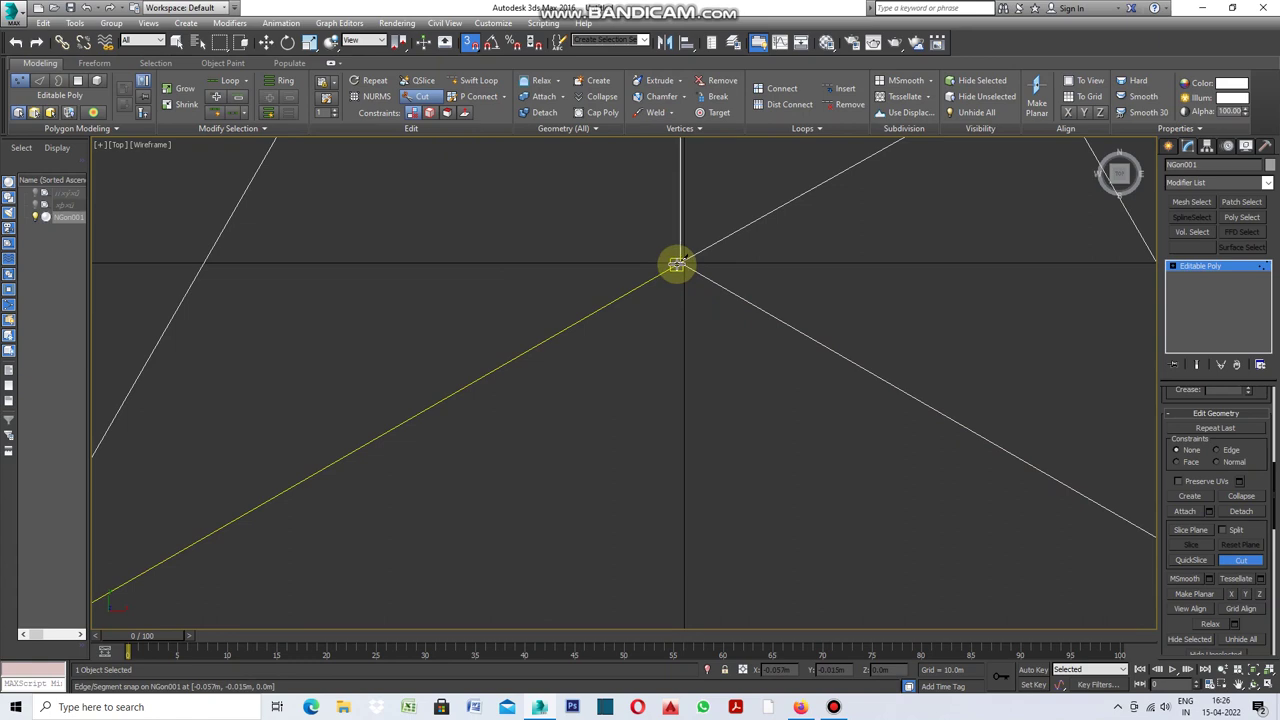
Cut edges from the centre to the bottom and left side midpoints, then turn Cut off
{"action": "left_click", "coordinate": [679, 262]}
{"action": "scroll", "coordinate": [688, 320], "scroll_direction": "down", "scroll_amount": 6}
{"action": "scroll", "coordinate": [685, 400], "scroll_direction": "up", "scroll_amount": 2}
{"action": "scroll", "coordinate": [685, 415], "scroll_direction": "up", "scroll_amount": 5}
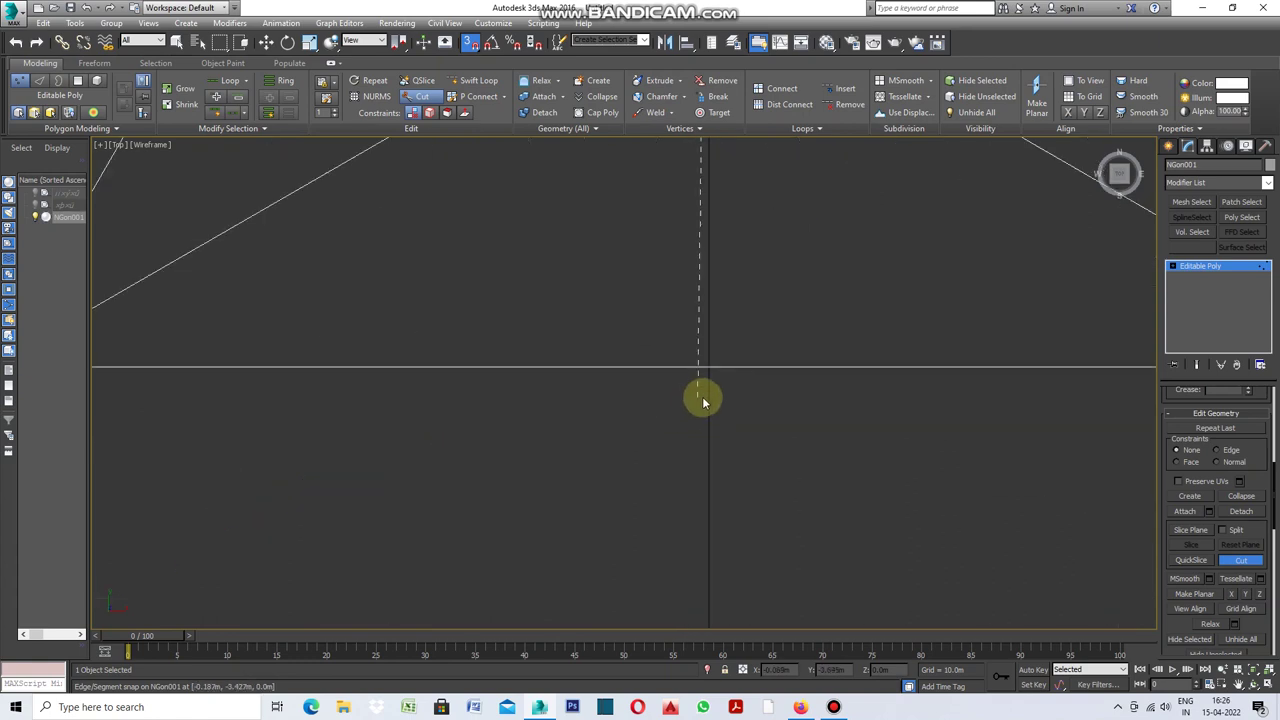
{"action": "left_click", "coordinate": [706, 368]}
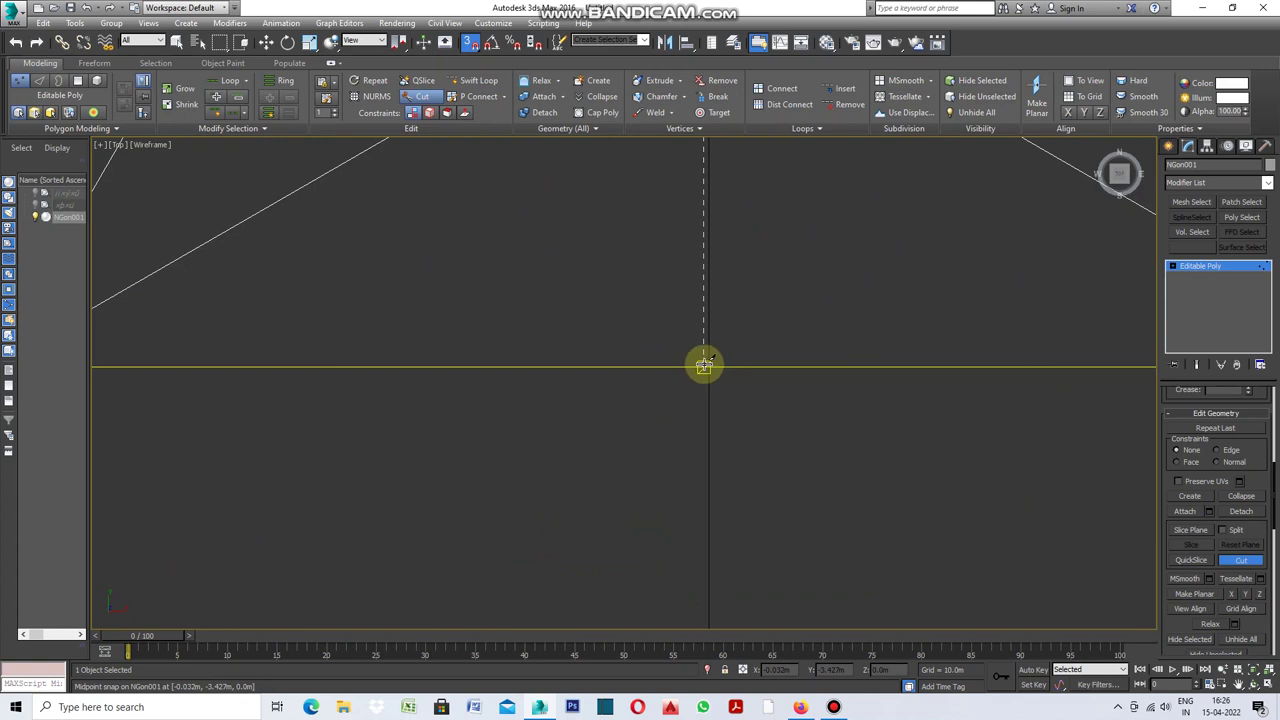
{"action": "left_click", "coordinate": [704, 365]}
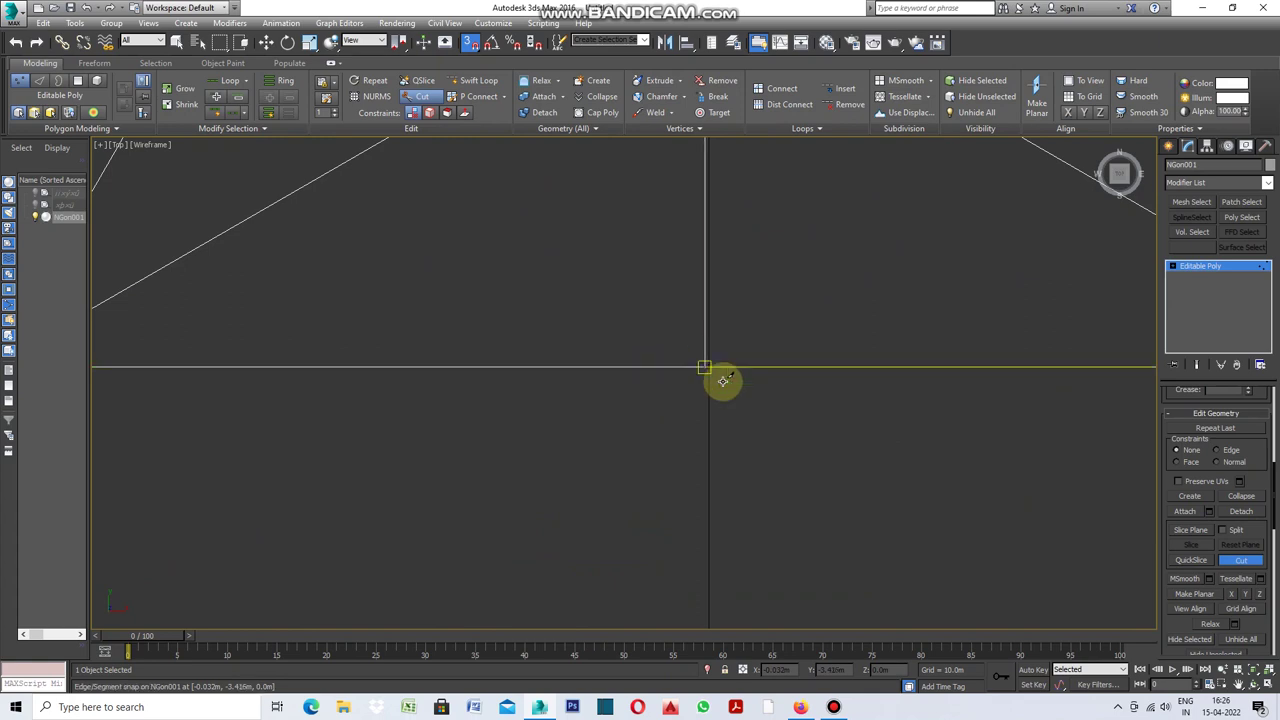
{"action": "scroll", "coordinate": [806, 455], "scroll_direction": "down", "scroll_amount": 5}
{"action": "scroll", "coordinate": [771, 355], "scroll_direction": "up", "scroll_amount": 2}
{"action": "scroll", "coordinate": [771, 355], "scroll_direction": "up", "scroll_amount": 2}
{"action": "scroll", "coordinate": [808, 377], "scroll_direction": "up", "scroll_amount": 2}
{"action": "scroll", "coordinate": [811, 378], "scroll_direction": "up", "scroll_amount": 2}
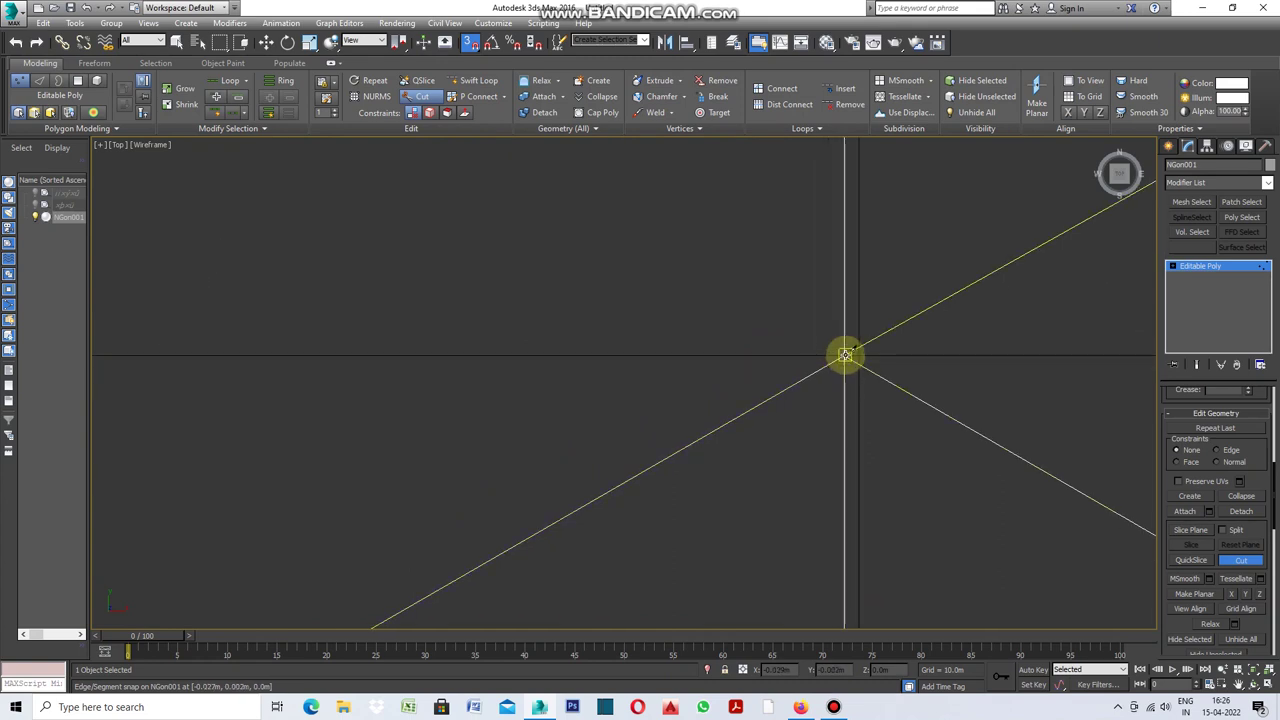
{"action": "scroll", "coordinate": [831, 454], "scroll_direction": "down", "scroll_amount": 3}
{"action": "scroll", "coordinate": [834, 451], "scroll_direction": "down", "scroll_amount": 3}
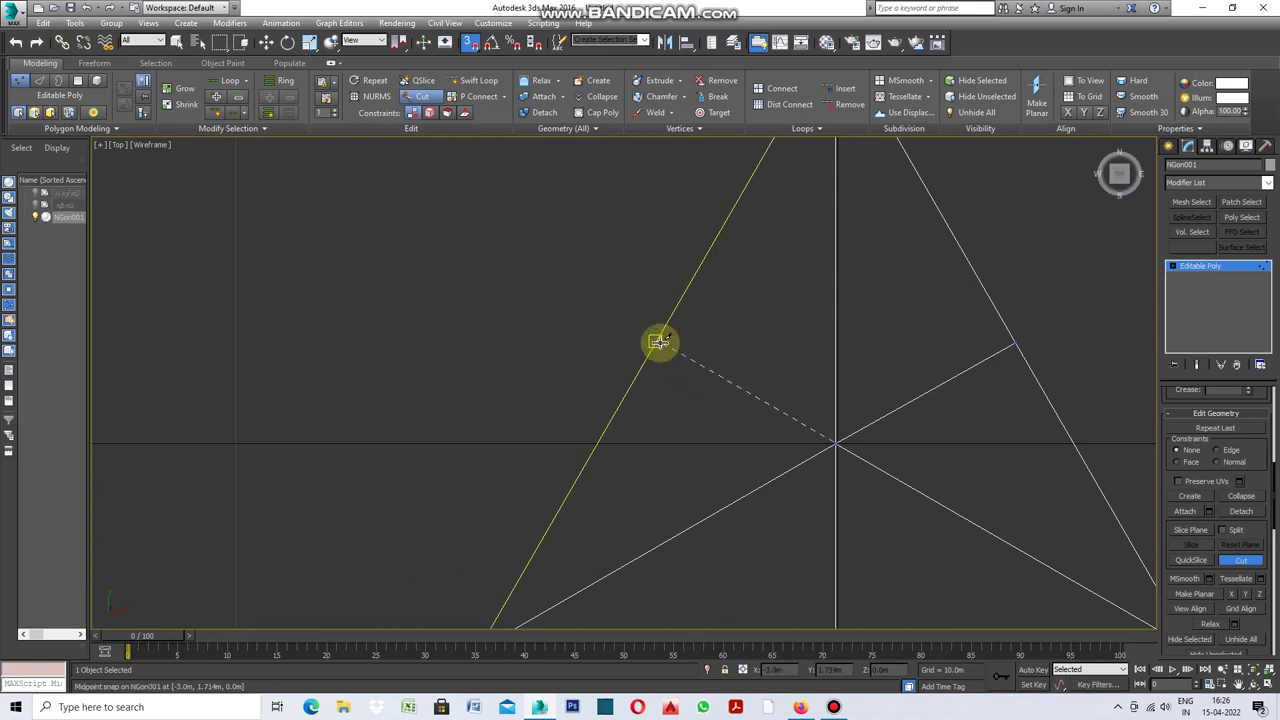
{"action": "left_click", "coordinate": [655, 341]}
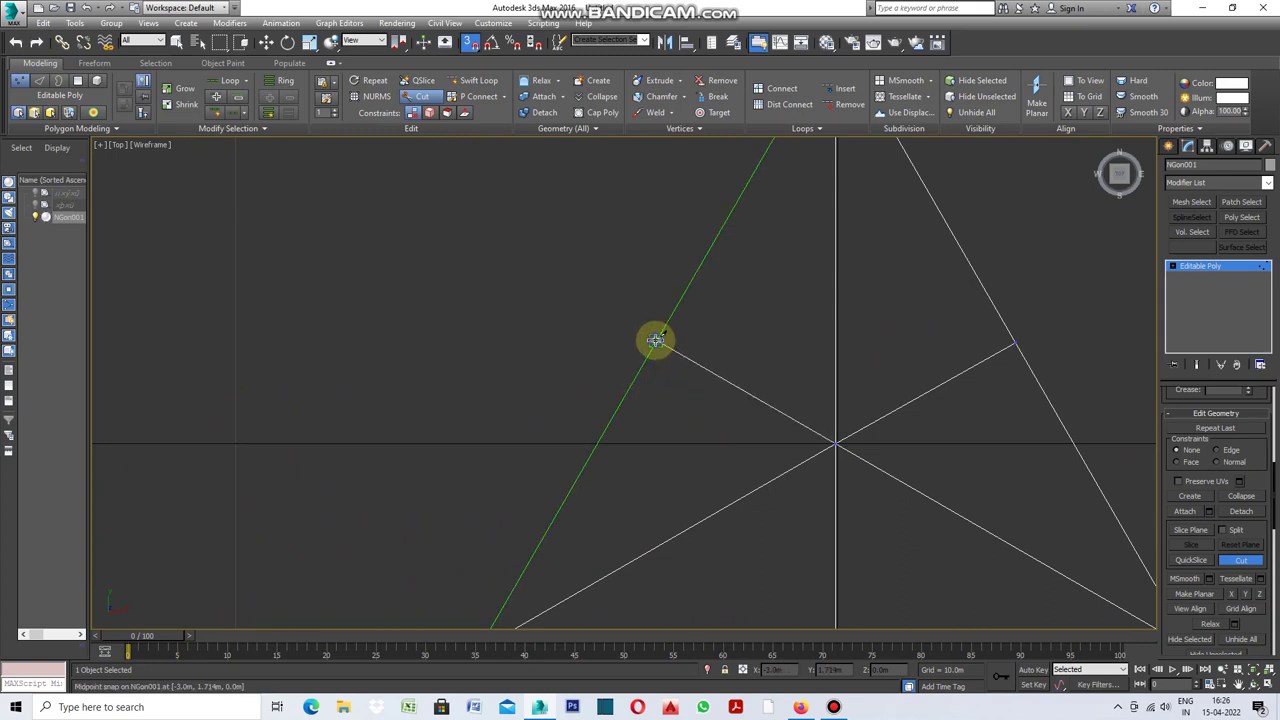
{"action": "scroll", "coordinate": [704, 374], "scroll_direction": "down", "scroll_amount": 2}
{"action": "scroll", "coordinate": [700, 374], "scroll_direction": "down", "scroll_amount": 2}
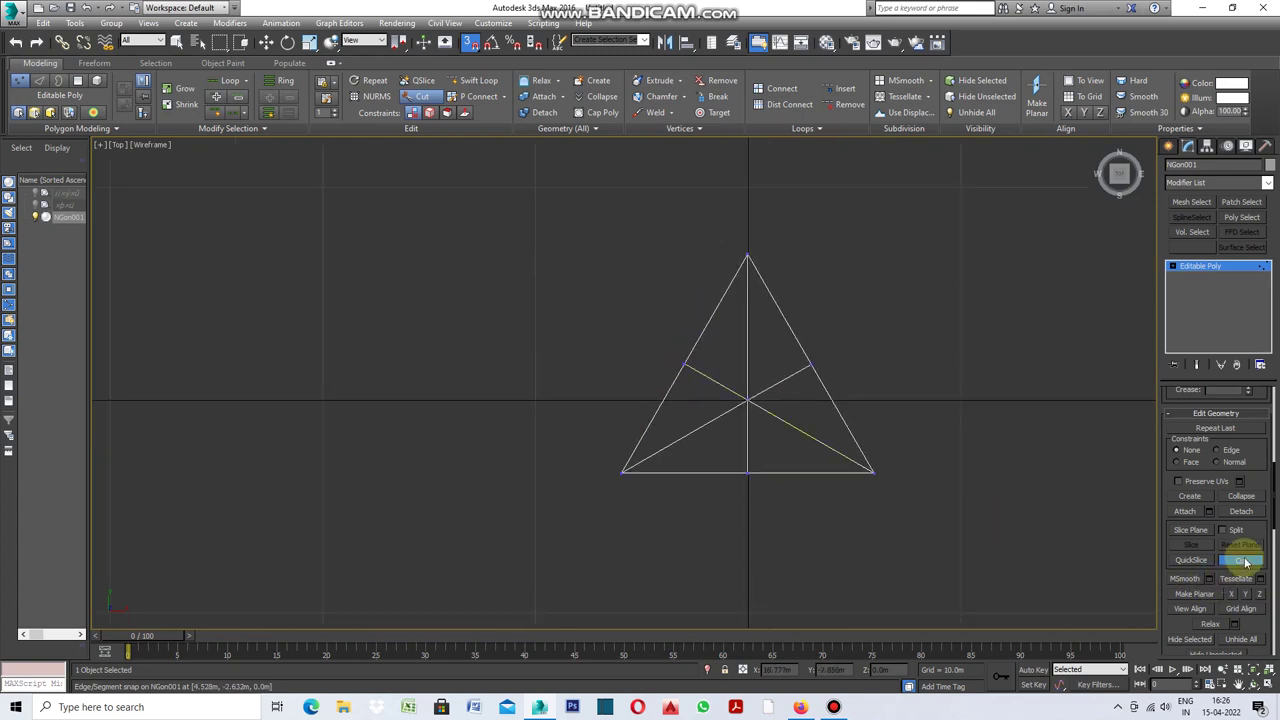
{"action": "left_click", "coordinate": [1245, 562]}
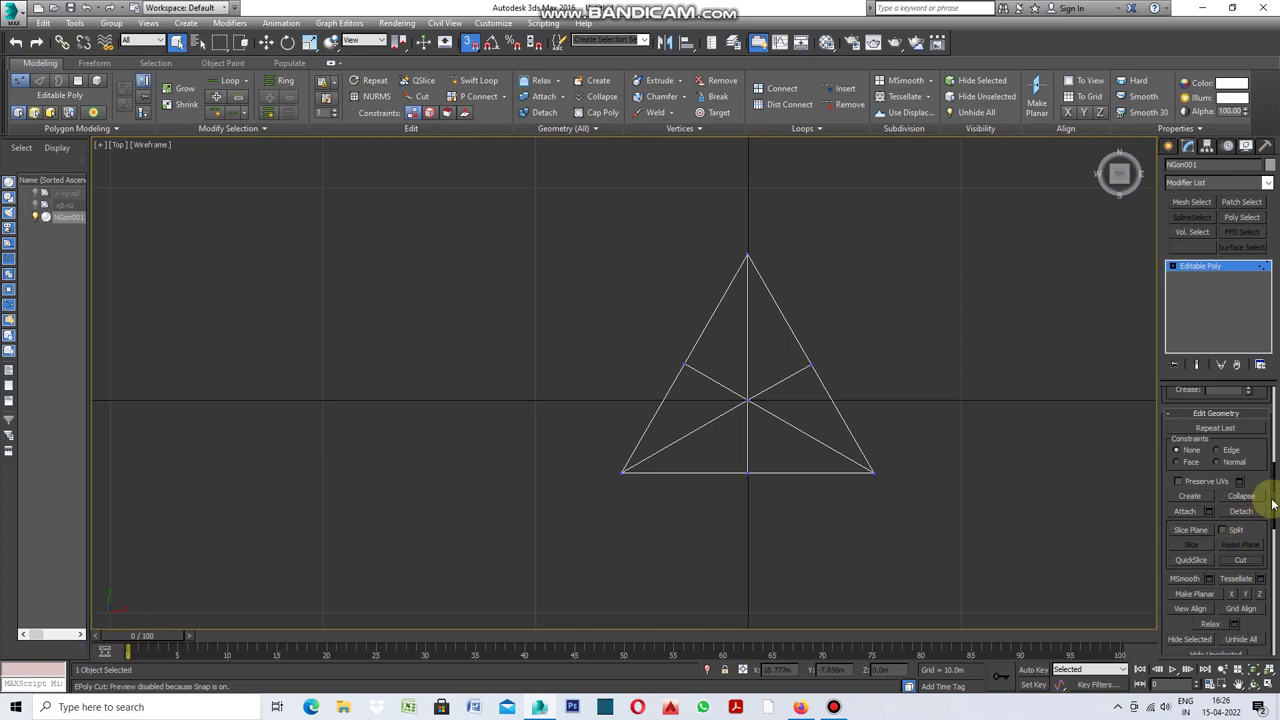
Select the three side-midpoint vertices and convert them to the three inner edges
{"action": "left_click_drag", "start_coordinate": [1275, 497], "coordinate": [1270, 394]}
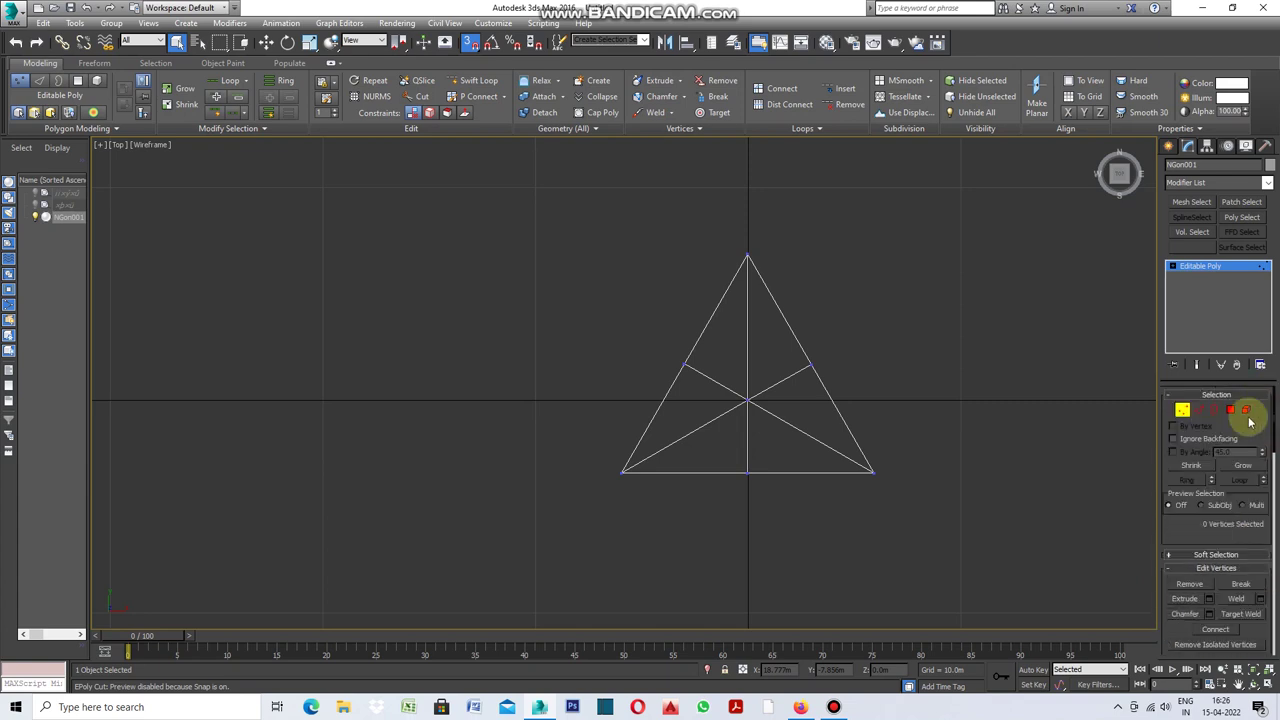
{"action": "left_click_drag", "start_coordinate": [846, 343], "coordinate": [800, 385]}
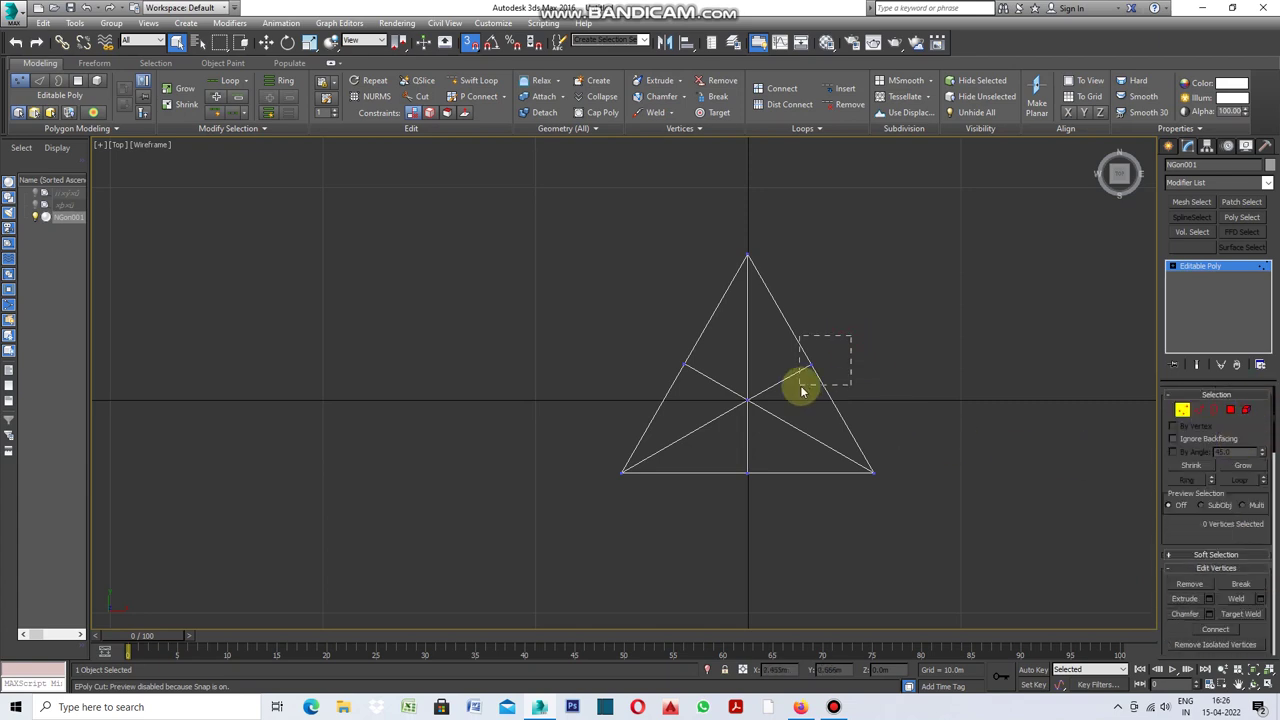
{"action": "left_click_drag", "start_coordinate": [716, 358], "coordinate": [660, 391], "text": "ctrl"}
{"action": "left_click", "coordinate": [751, 476], "text": "ctrl"}
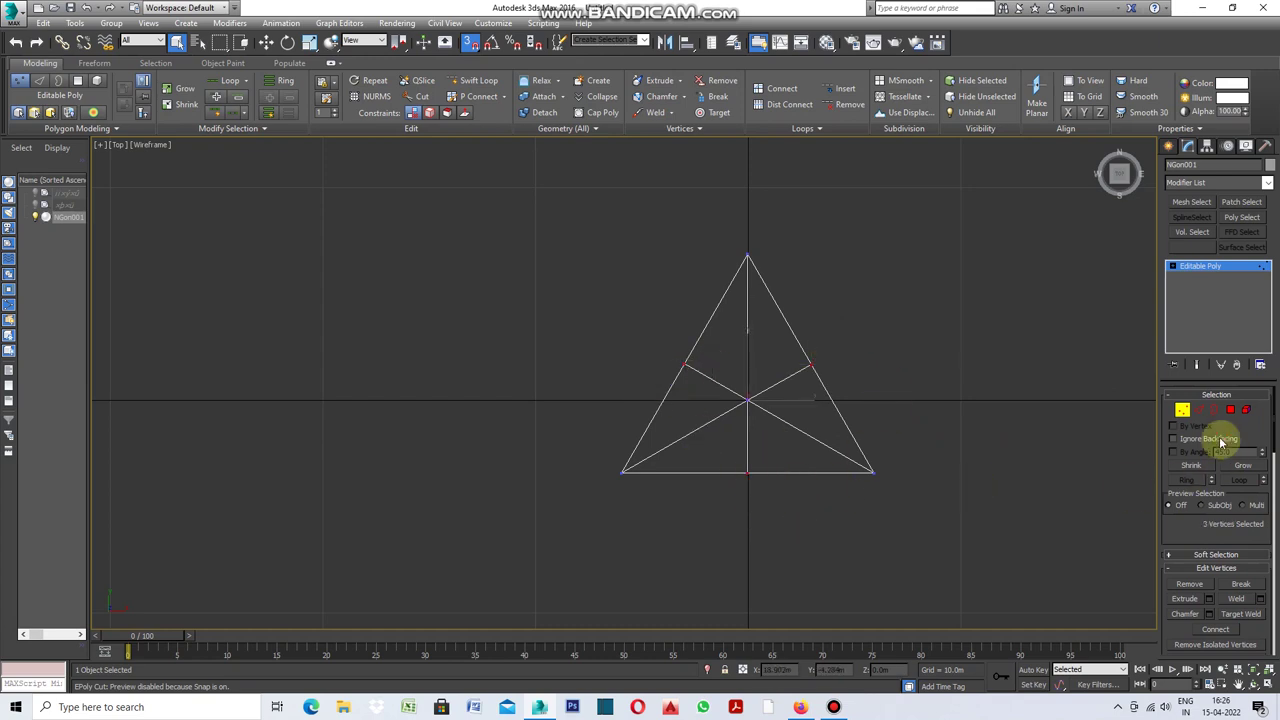
{"action": "left_click", "coordinate": [1198, 410]}
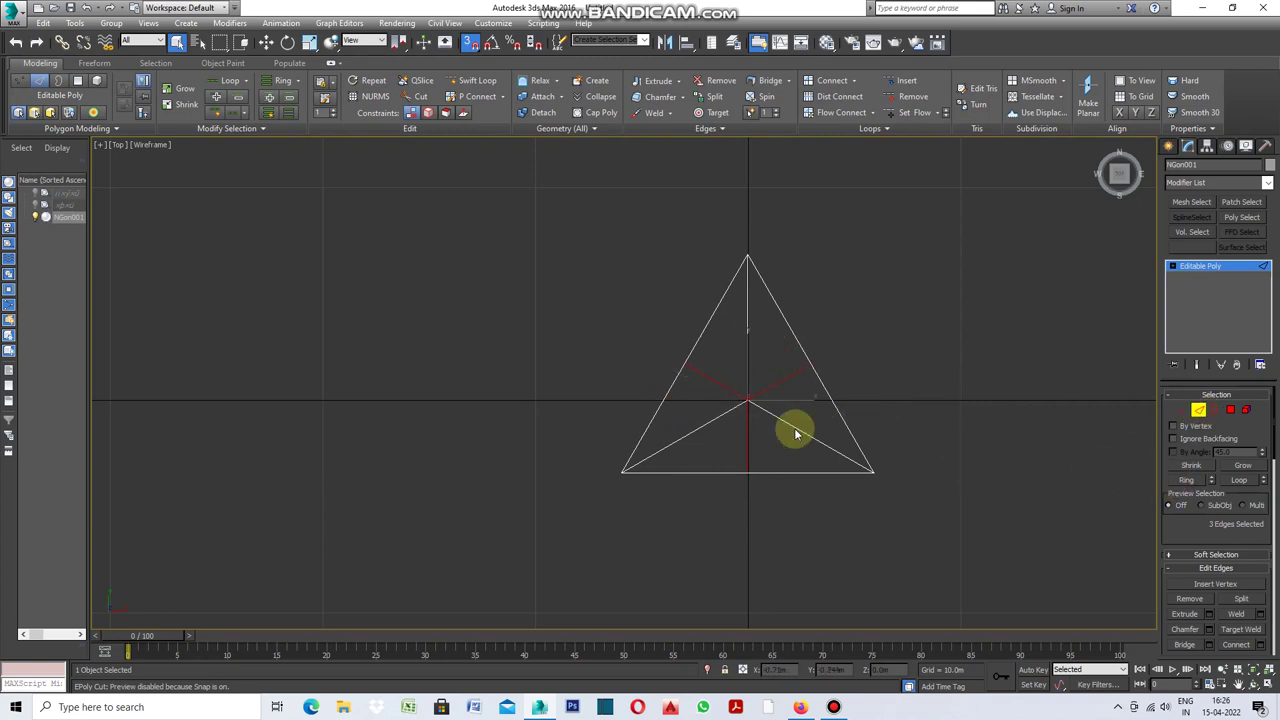
{"action": "left_click", "coordinate": [1179, 410]}
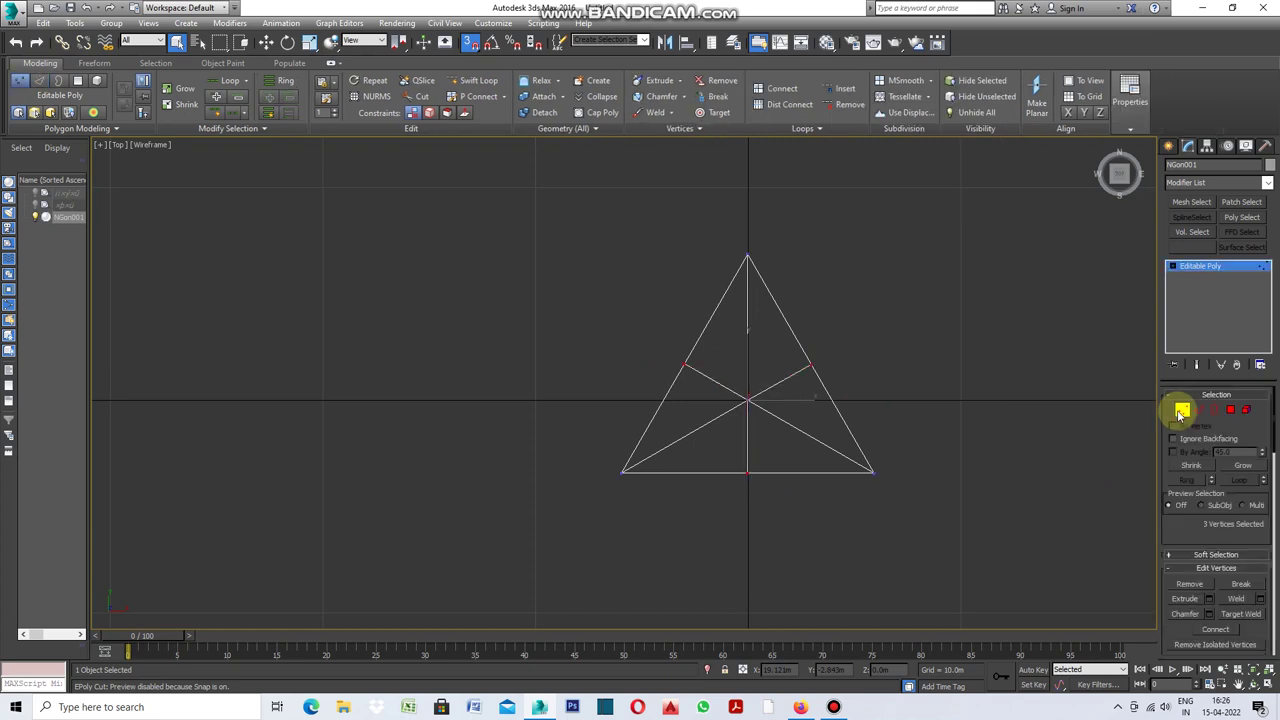
{"action": "left_click", "coordinate": [1199, 411]}
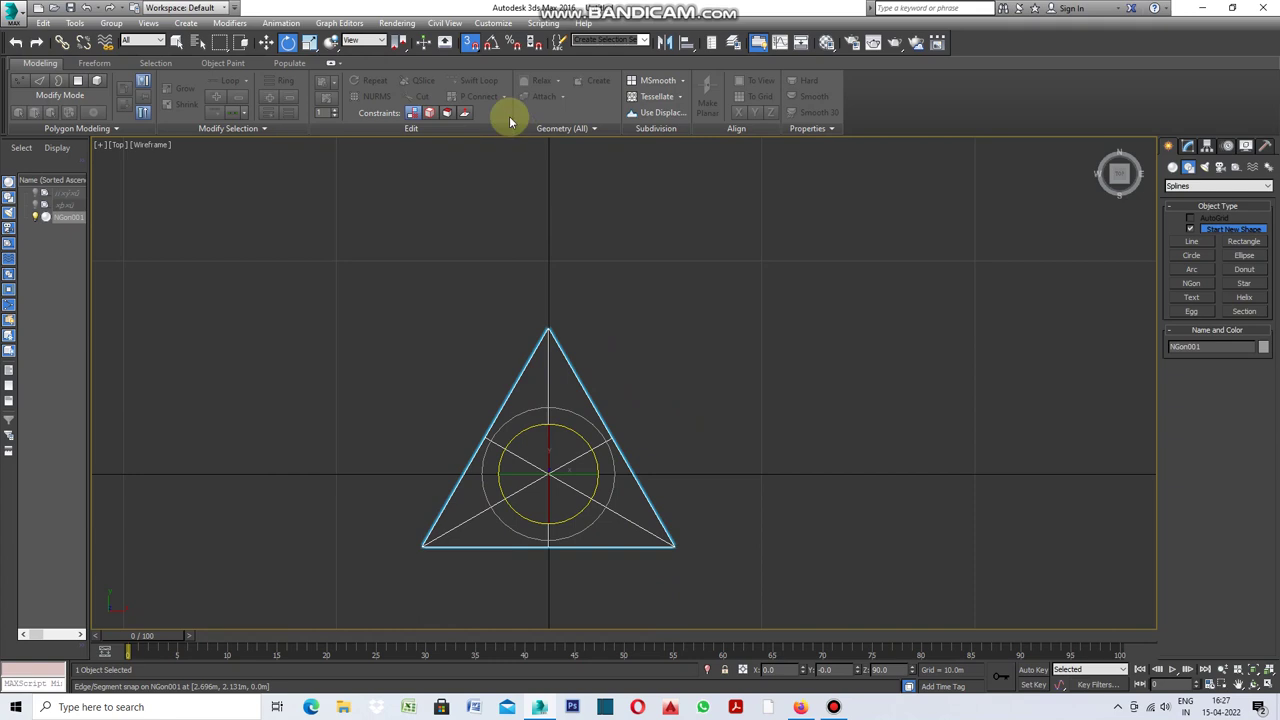
Mirror a Y-axis copy of the triangle and snap its tip onto the original's apex
{"action": "left_click", "coordinate": [668, 42]}
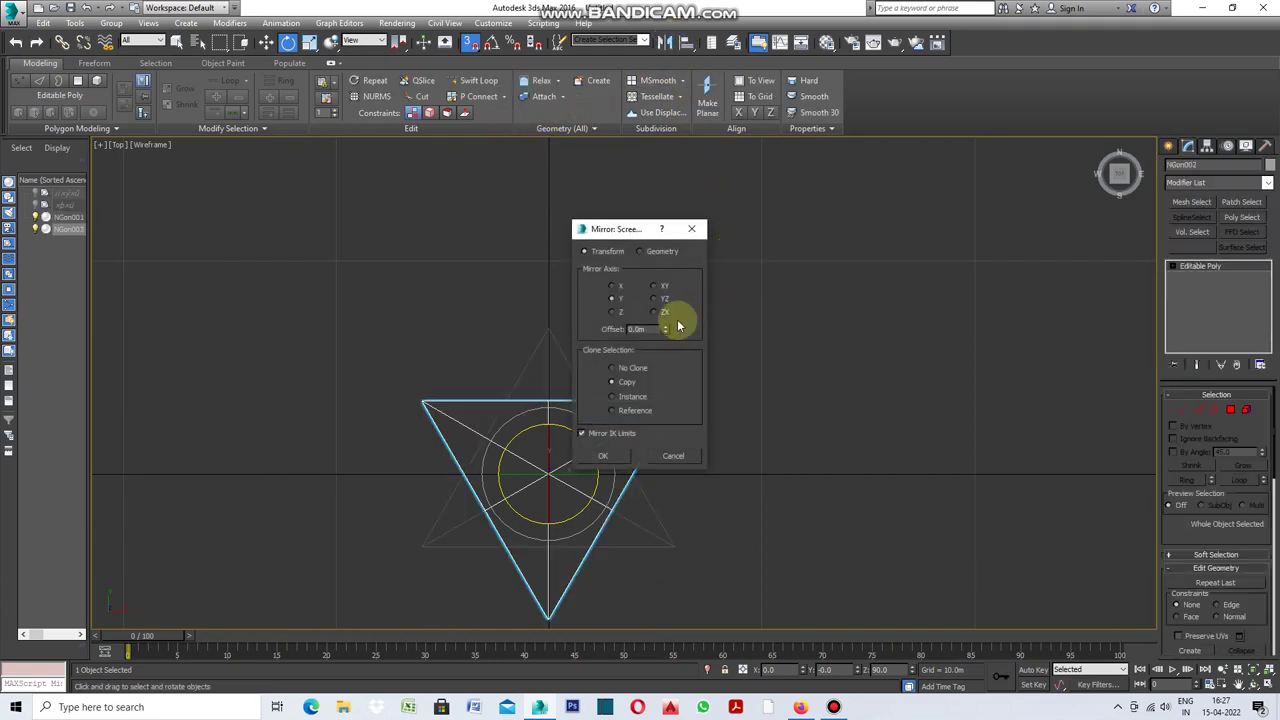
{"action": "left_click", "coordinate": [606, 457]}
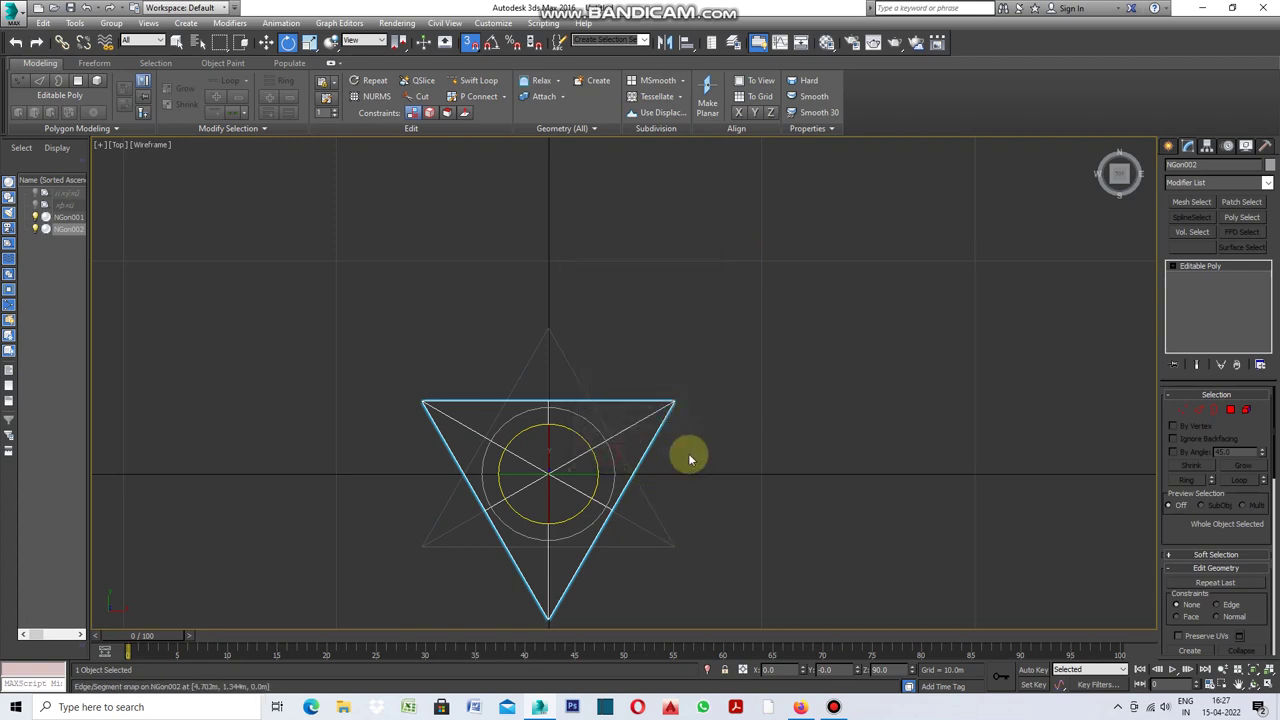
{"action": "left_click", "coordinate": [266, 42]}
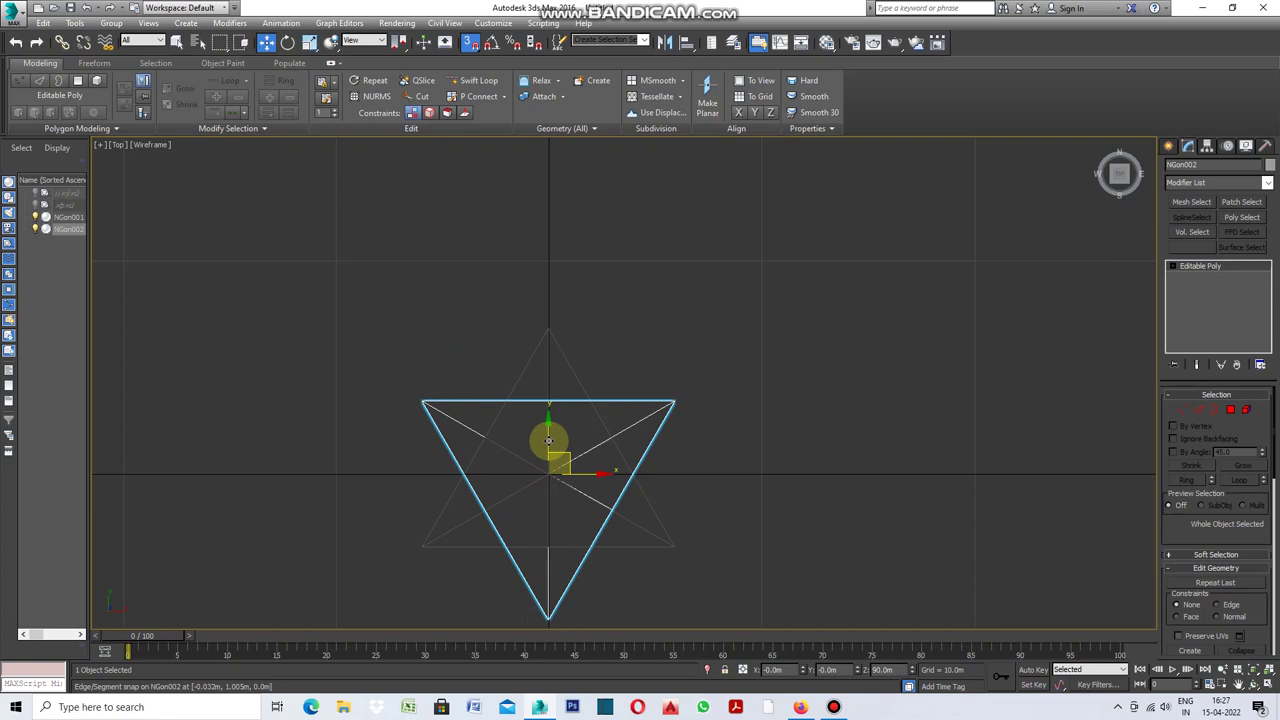
{"action": "left_click_drag", "start_coordinate": [549, 427], "coordinate": [549, 176]}
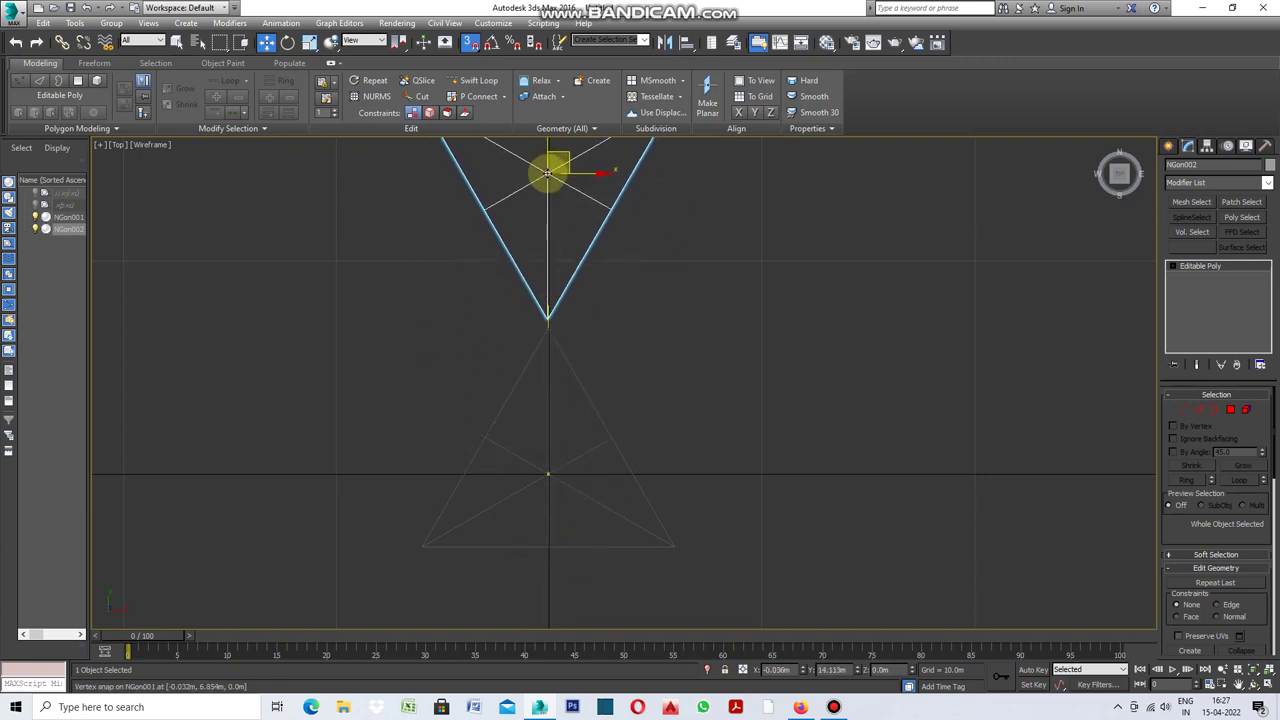
{"action": "left_click_drag", "start_coordinate": [549, 176], "coordinate": [549, 180]}
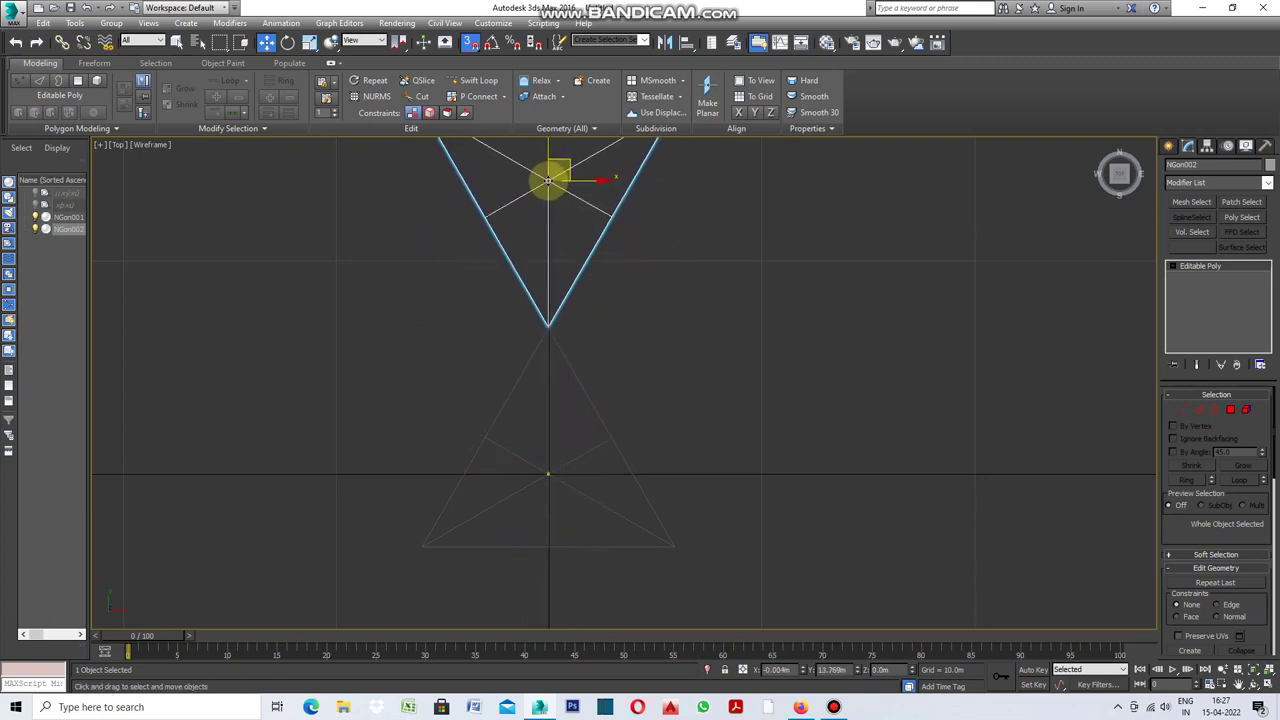
Select both triangles and Shift-drag the hourglass pair upward to clone it
{"action": "key", "text": "ctrl+a"}
{"action": "scroll", "coordinate": [600, 400], "scroll_direction": "down", "scroll_amount": 3}
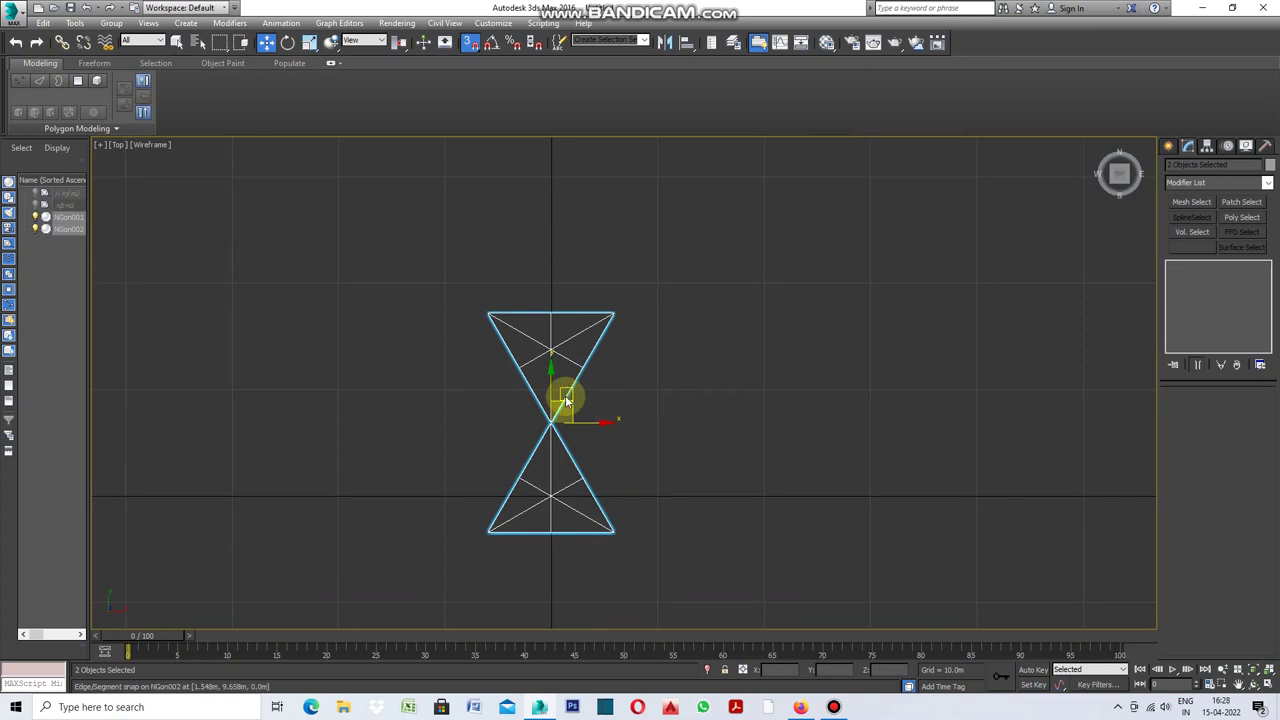
{"action": "left_click_drag", "start_coordinate": [551, 405], "coordinate": [550, 201]}
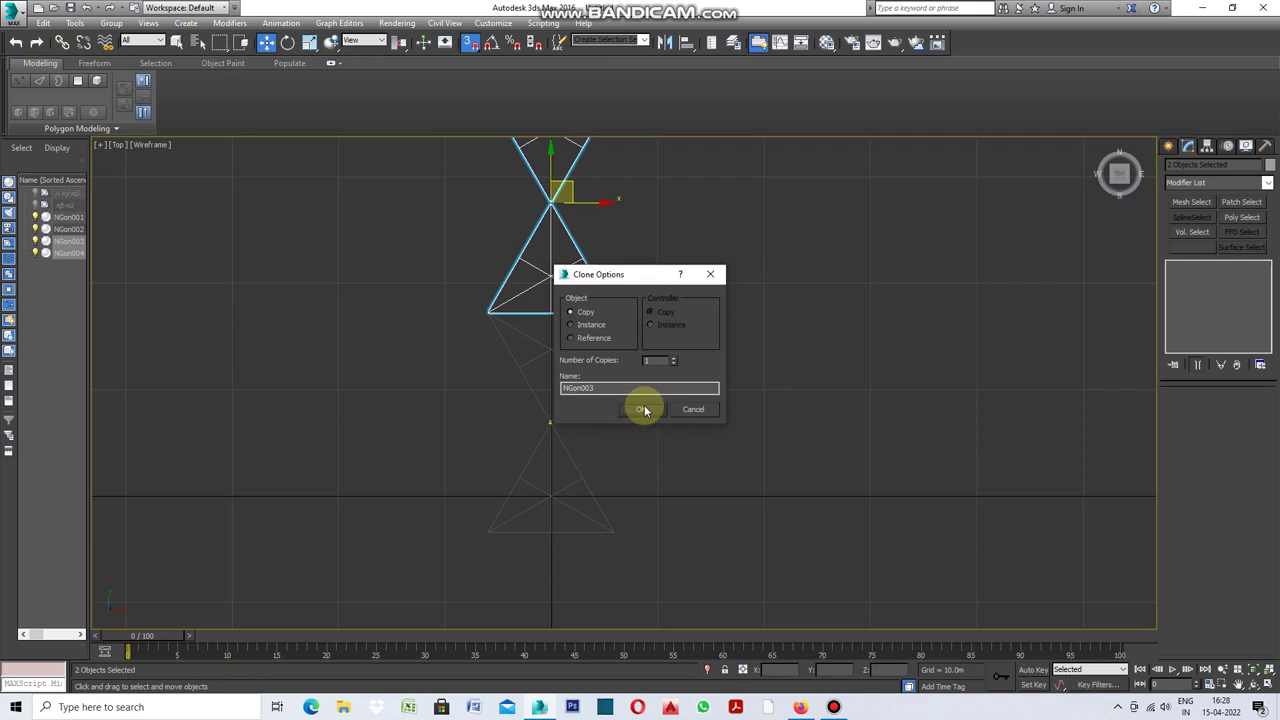
Make 9 stacked copies of the hourglass pair
{"action": "left_click", "coordinate": [656, 362]}
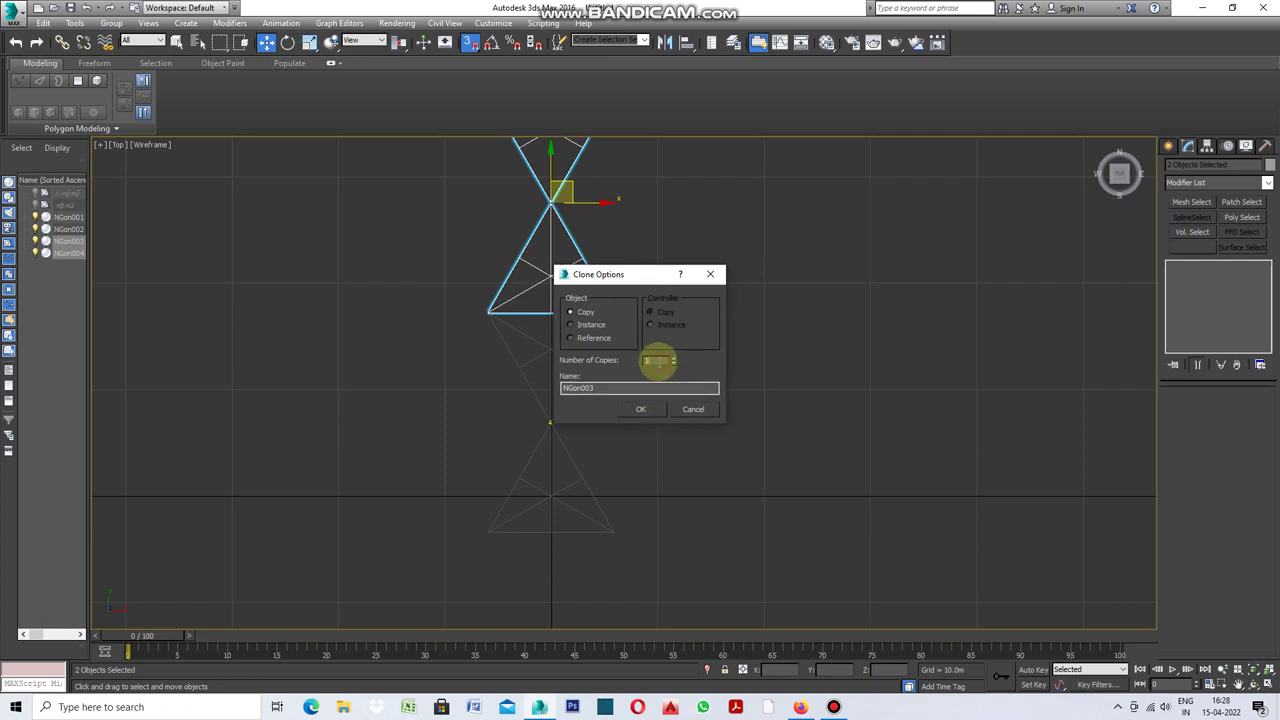
{"action": "type", "text": "9"}
{"action": "left_click", "coordinate": [641, 410]}
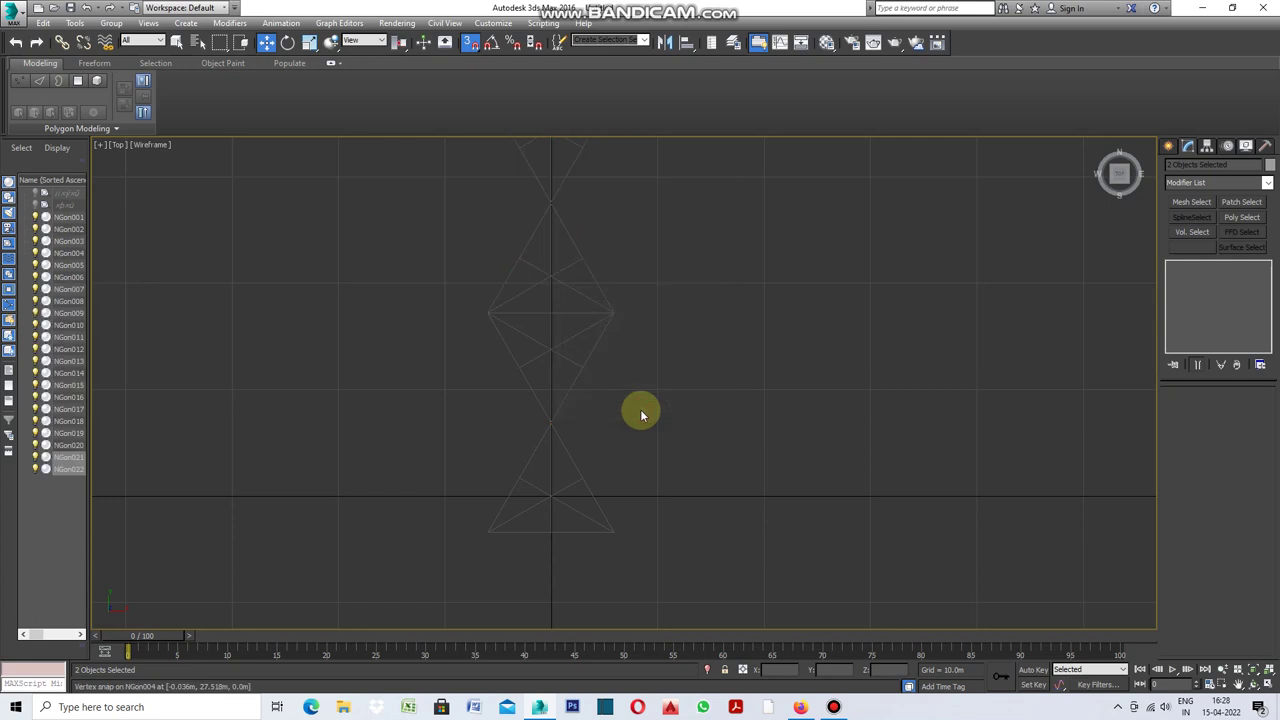
{"action": "scroll", "coordinate": [659, 475], "scroll_direction": "down", "scroll_amount": 3}
{"action": "scroll", "coordinate": [654, 471], "scroll_direction": "down", "scroll_amount": 3}
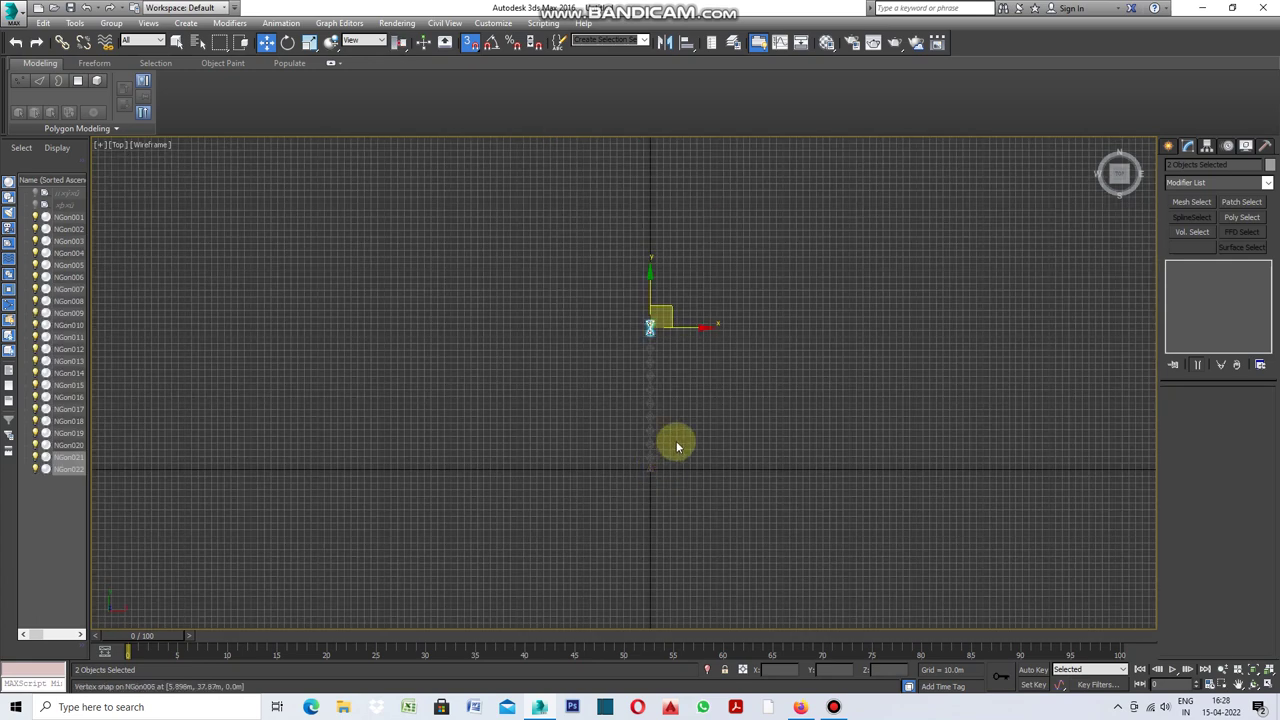
{"action": "scroll", "coordinate": [674, 443], "scroll_direction": "up", "scroll_amount": 2}
Select the whole tower and clone it upward again to lengthen the column
{"action": "left_click", "coordinate": [694, 443]}
{"action": "mouse_move", "coordinate": [668, 172]}
{"action": "left_mouse_down"}
{"action": "mouse_move", "coordinate": [606, 405]}
{"action": "mouse_move", "coordinate": [555, 532]}
{"action": "left_mouse_up"}
{"action": "scroll", "coordinate": [632, 362], "scroll_direction": "up", "scroll_amount": 3}
{"action": "scroll", "coordinate": [640, 350], "scroll_direction": "up", "scroll_amount": 2}
{"action": "scroll", "coordinate": [636, 325], "scroll_direction": "up", "scroll_amount": 2}
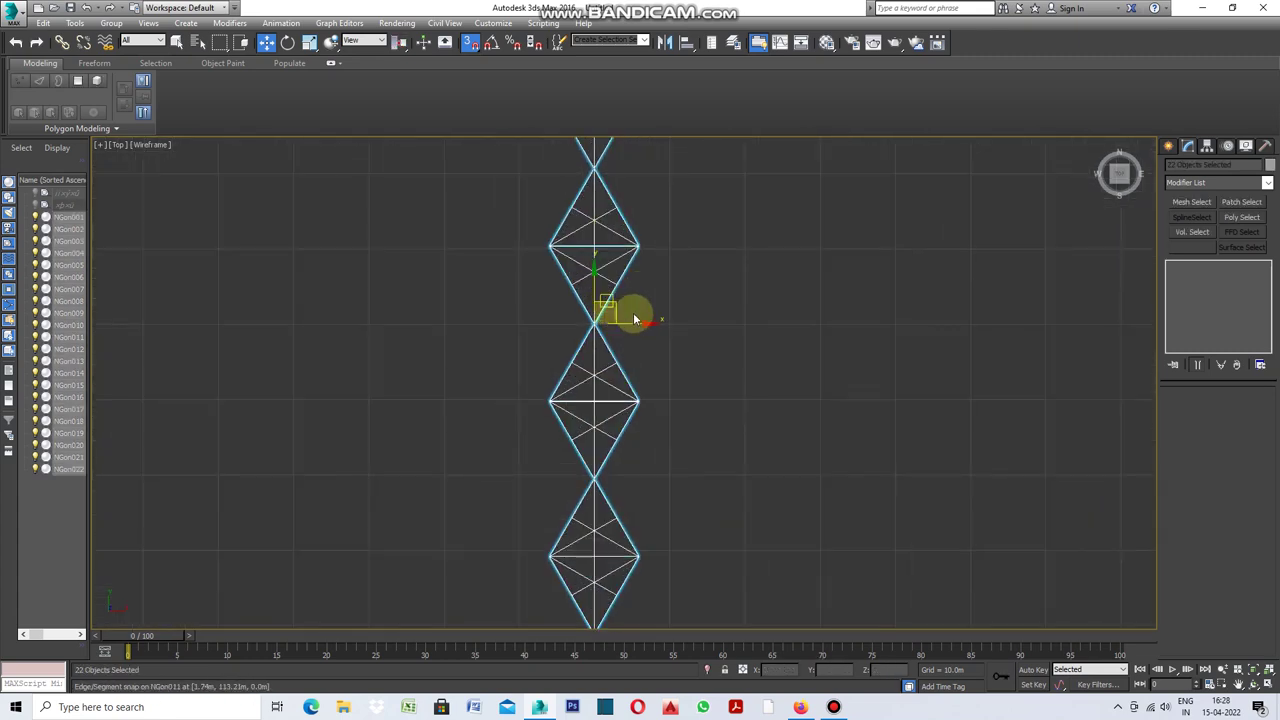
{"action": "left_click_drag", "start_coordinate": [612, 305], "coordinate": [540, 401]}
{"action": "left_click", "coordinate": [646, 411]}
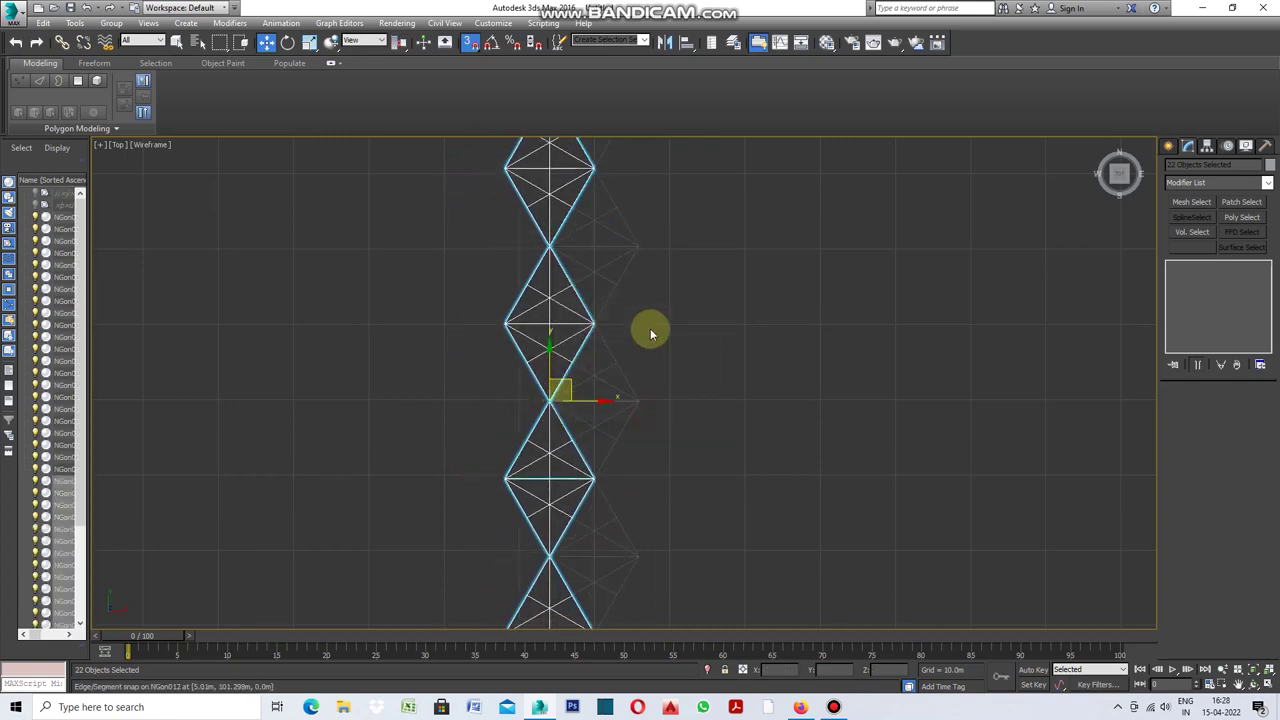
{"action": "scroll", "coordinate": [648, 297], "scroll_direction": "down", "scroll_amount": 3}
{"action": "scroll", "coordinate": [648, 297], "scroll_direction": "down", "scroll_amount": 5}
{"action": "scroll", "coordinate": [647, 310], "scroll_direction": "down", "scroll_amount": 2}
{"action": "scroll", "coordinate": [634, 208], "scroll_direction": "up", "scroll_amount": 4}
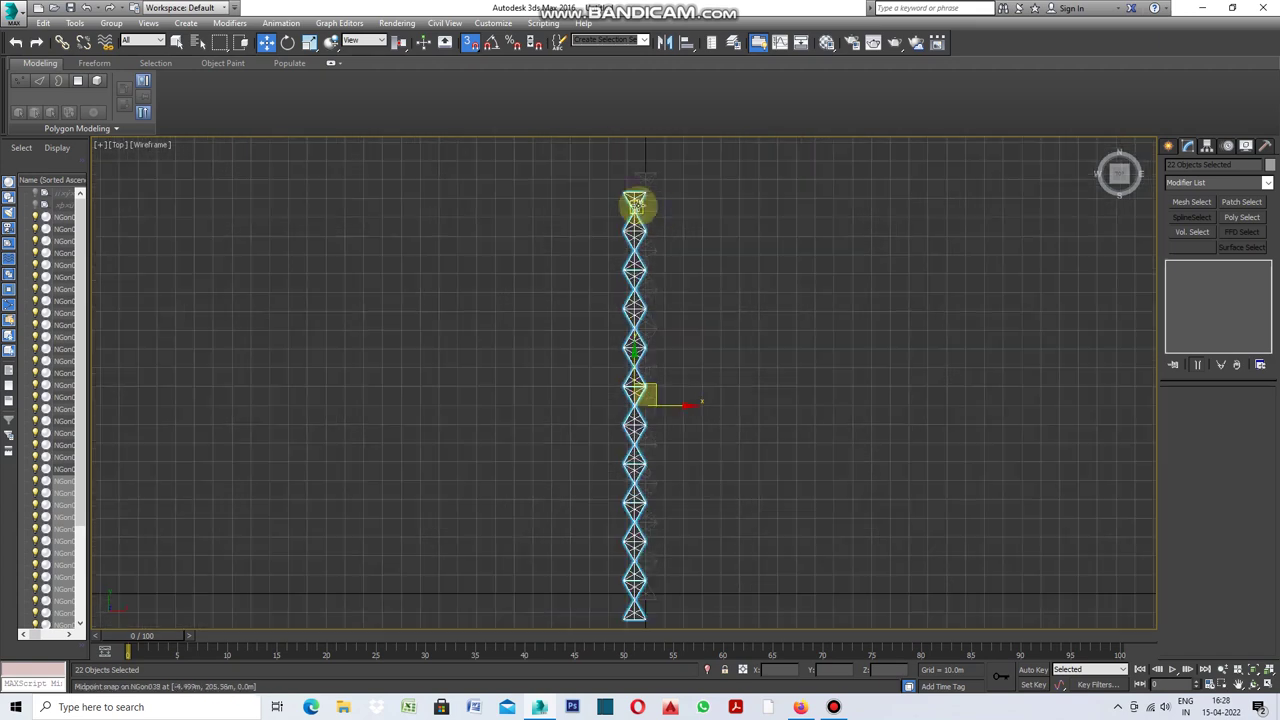
{"action": "scroll", "coordinate": [665, 175], "scroll_direction": "up", "scroll_amount": 4}
Move the lone top triangle down and snap it onto the column's bottom tip
{"action": "mouse_move", "coordinate": [674, 168]}
{"action": "left_mouse_down"}
{"action": "mouse_move", "coordinate": [575, 215]}
{"action": "mouse_move", "coordinate": [557, 293]}
{"action": "left_mouse_up"}
{"action": "scroll", "coordinate": [557, 293], "scroll_direction": "down", "scroll_amount": 6}
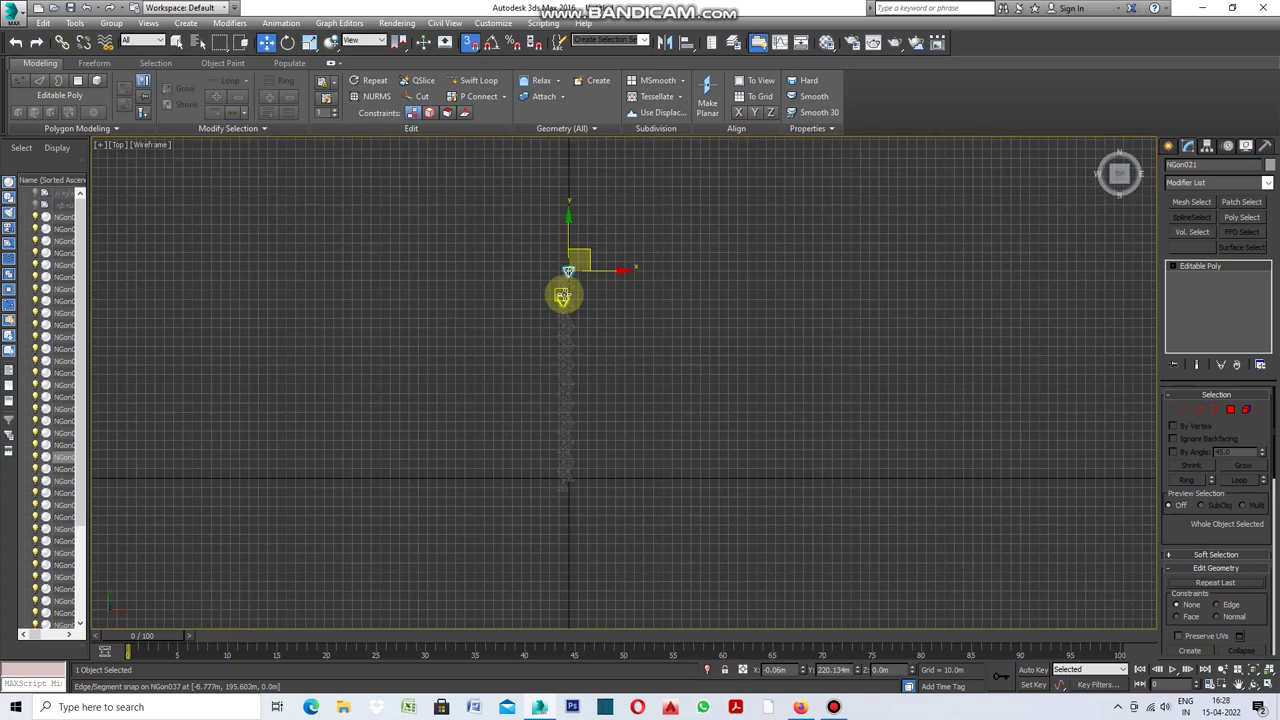
{"action": "left_click_drag", "start_coordinate": [569, 233], "coordinate": [577, 491]}
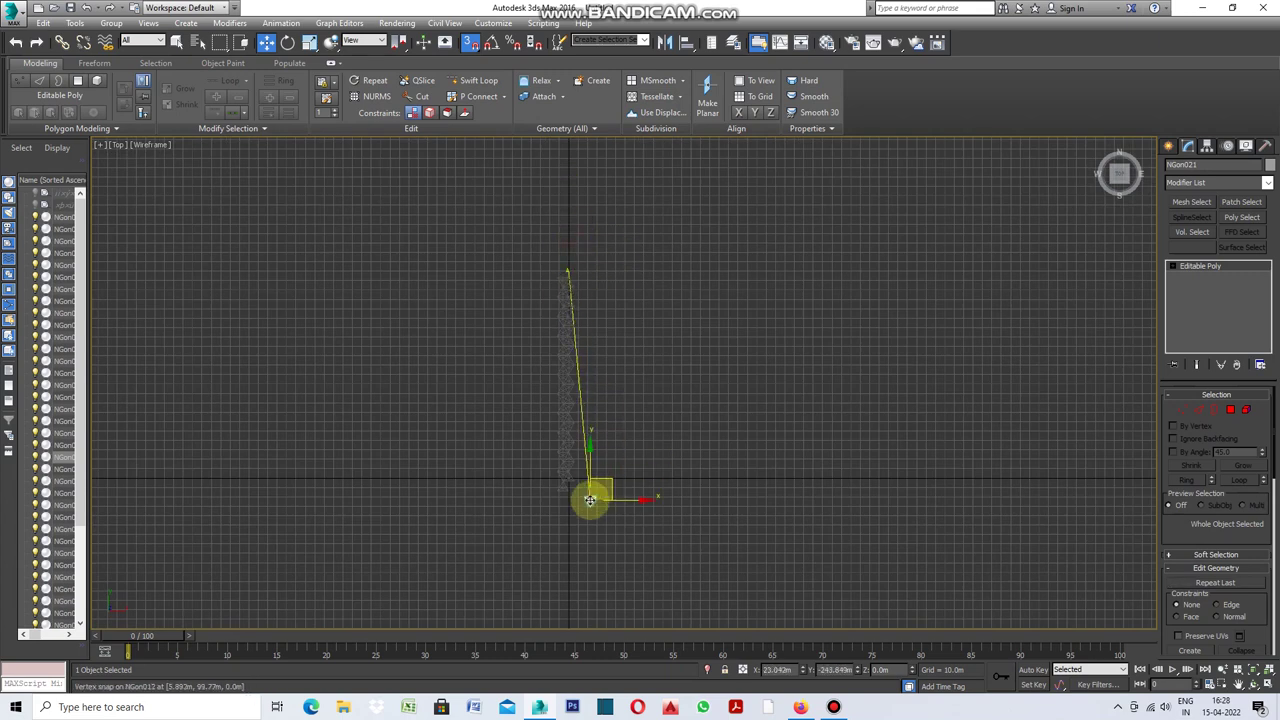
{"action": "scroll", "coordinate": [577, 491], "scroll_direction": "up", "scroll_amount": 2}
{"action": "scroll", "coordinate": [566, 491], "scroll_direction": "up", "scroll_amount": 3}
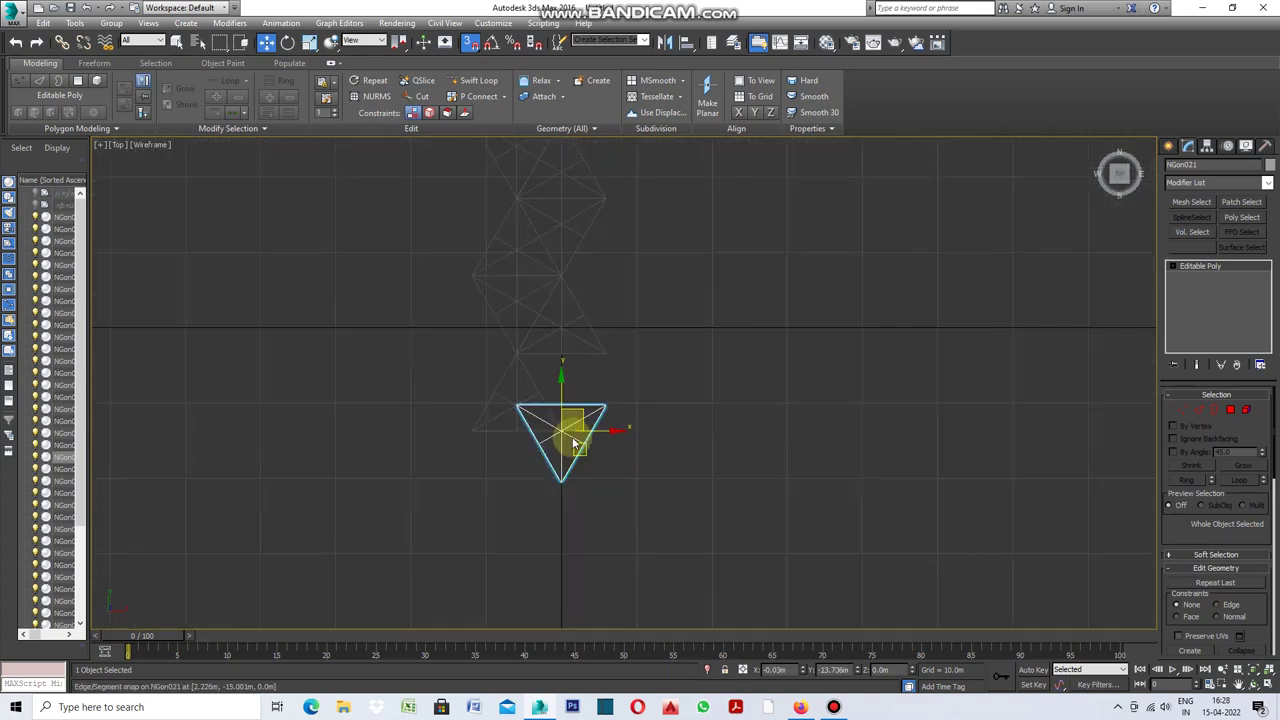
{"action": "scroll", "coordinate": [571, 443], "scroll_direction": "up", "scroll_amount": 3}
{"action": "left_click_drag", "start_coordinate": [566, 430], "coordinate": [565, 320]}
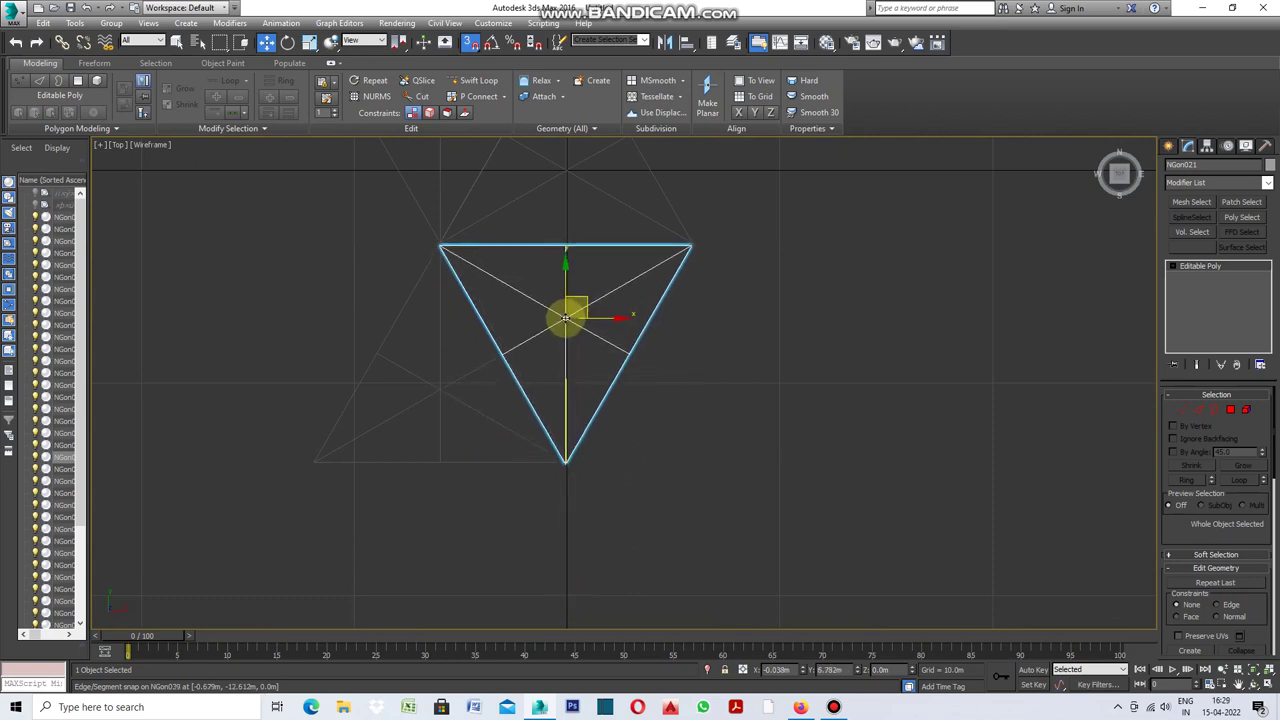
{"action": "scroll", "coordinate": [590, 280], "scroll_direction": "down", "scroll_amount": 5}
{"action": "left_click", "coordinate": [606, 249]}
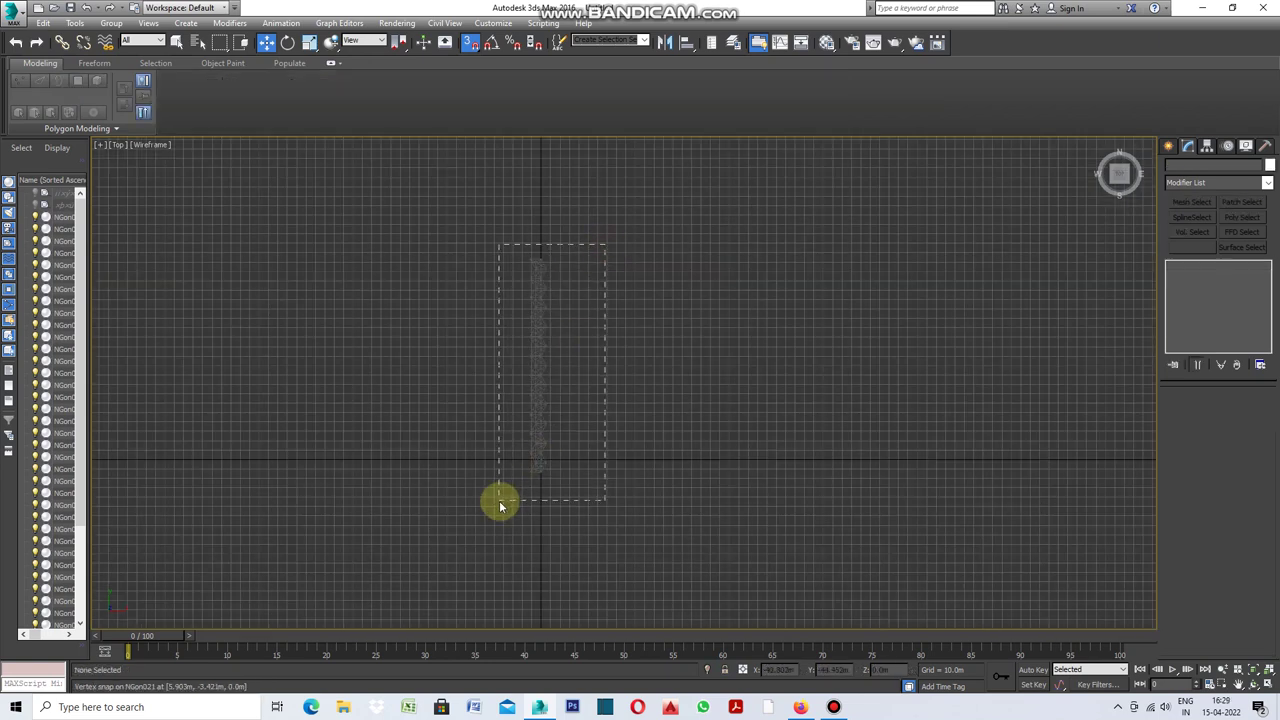
Select the triangle column and Shift-drag it sideways into 15 copies
{"action": "left_click_drag", "start_coordinate": [579, 345], "coordinate": [500, 500]}
{"action": "scroll", "coordinate": [545, 348], "scroll_direction": "up", "scroll_amount": 4}
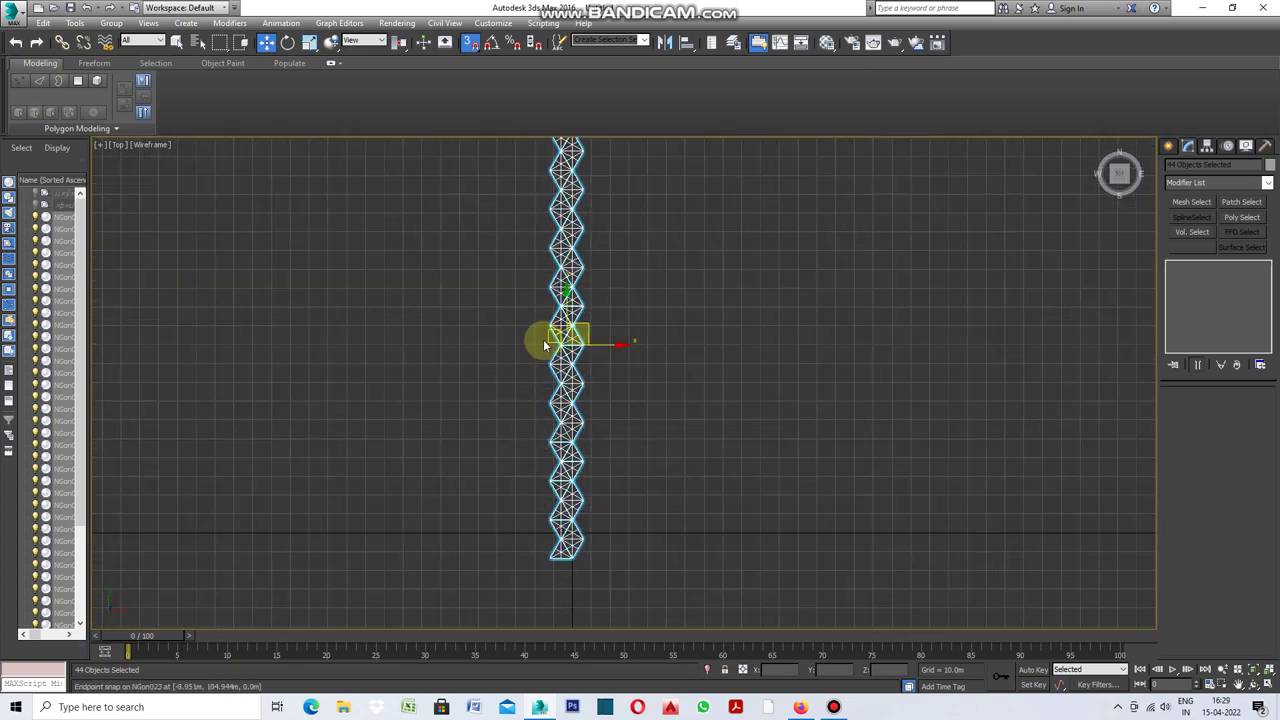
{"action": "scroll", "coordinate": [517, 331], "scroll_direction": "up", "scroll_amount": 2}
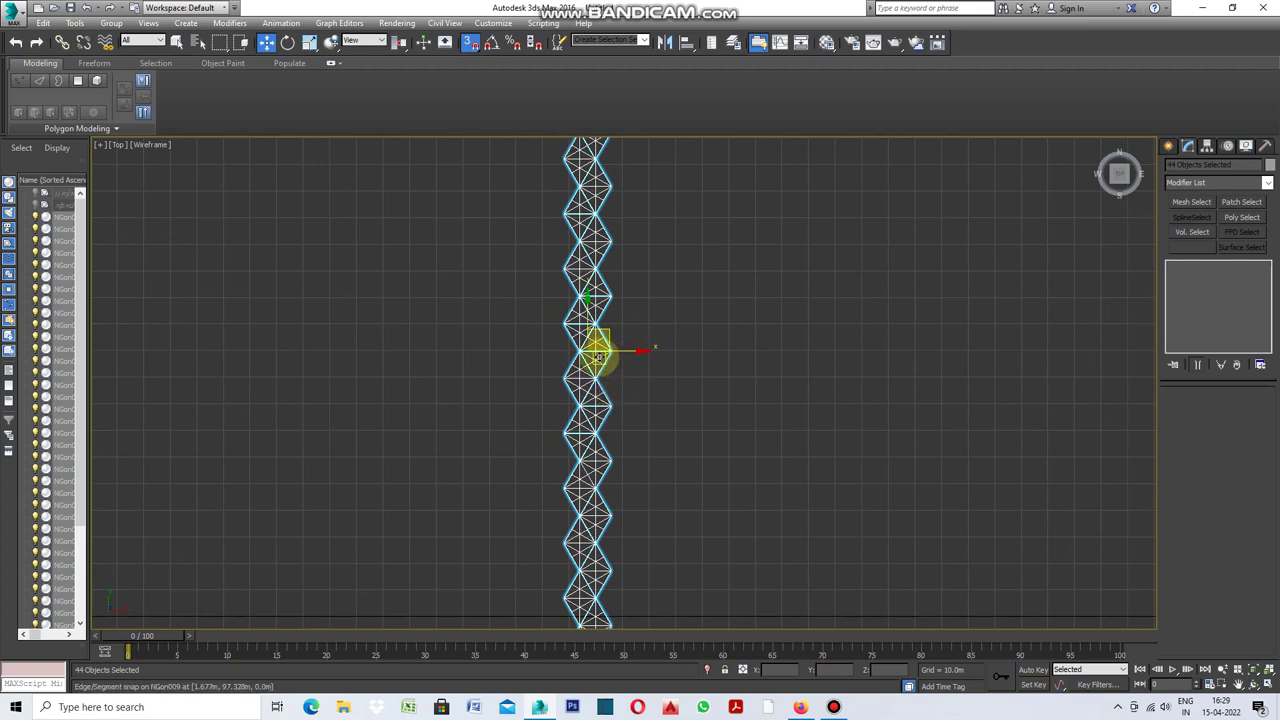
{"action": "scroll", "coordinate": [600, 350], "scroll_direction": "up", "scroll_amount": 5}
{"action": "mouse_move", "coordinate": [585, 335]}
{"action": "left_mouse_down", "text": "shift"}
{"action": "mouse_move", "coordinate": [410, 332]}
{"action": "mouse_move", "coordinate": [427, 333]}
{"action": "left_mouse_up", "text": "shift"}
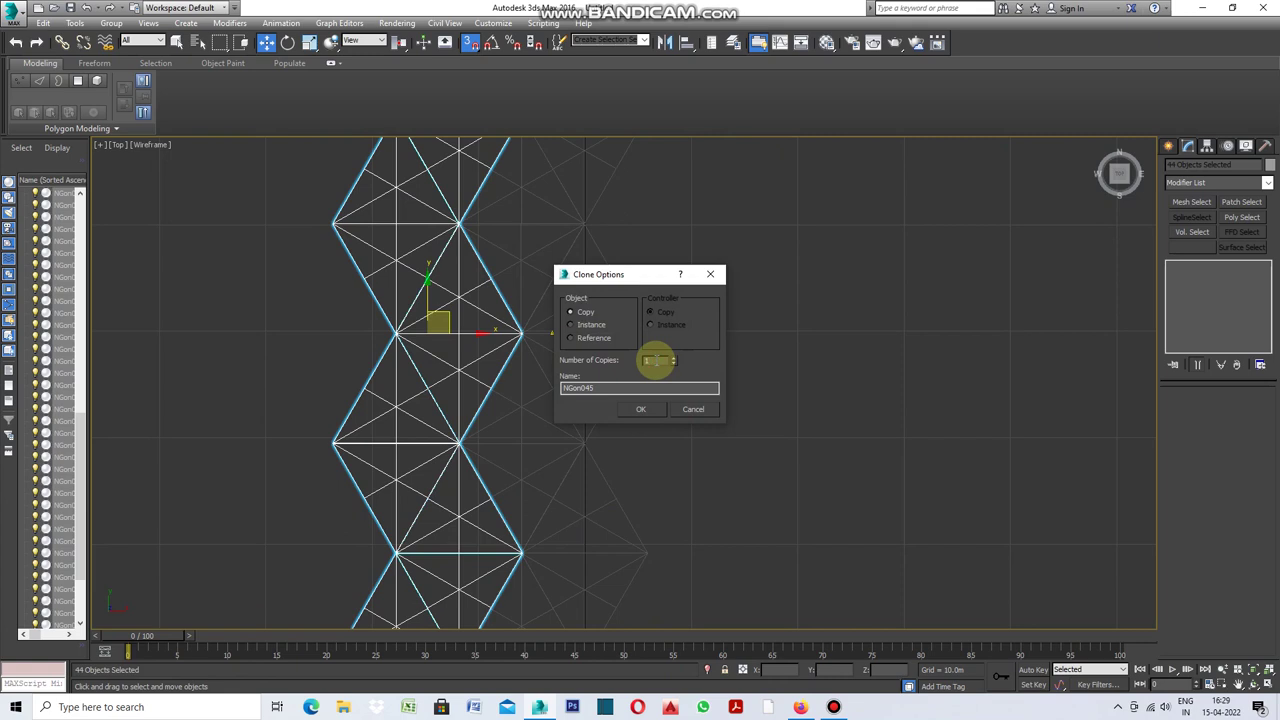
{"action": "type", "text": "15"}
{"action": "left_click", "coordinate": [655, 413]}
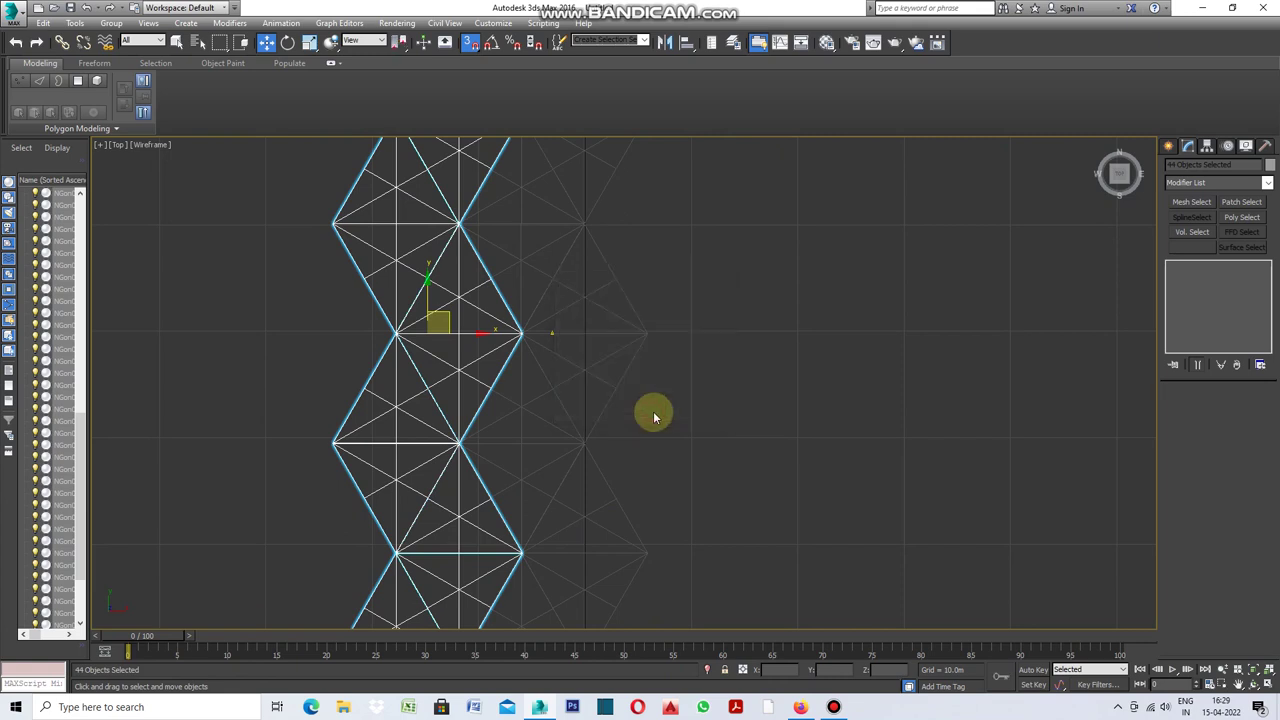
{"action": "left_click", "coordinate": [775, 512]}
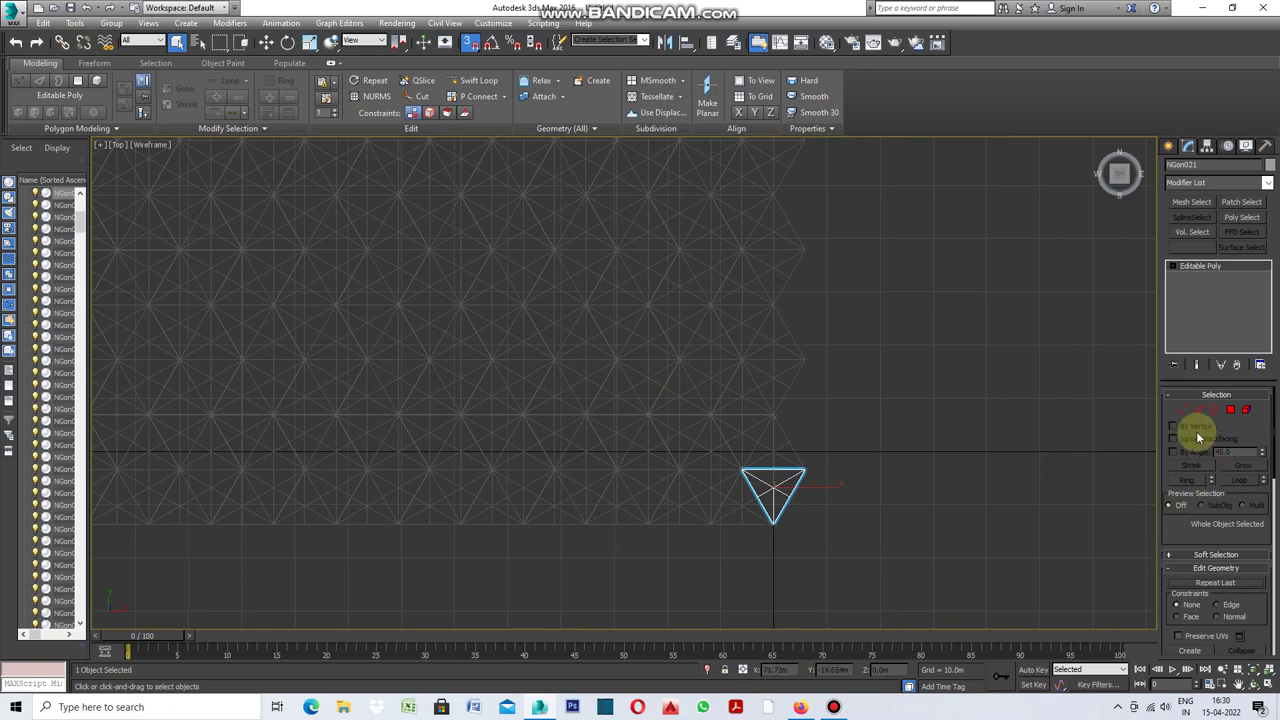
Attach every triangle copy into NGon021 via Attach List with Select All
{"action": "left_click", "coordinate": [1182, 410]}
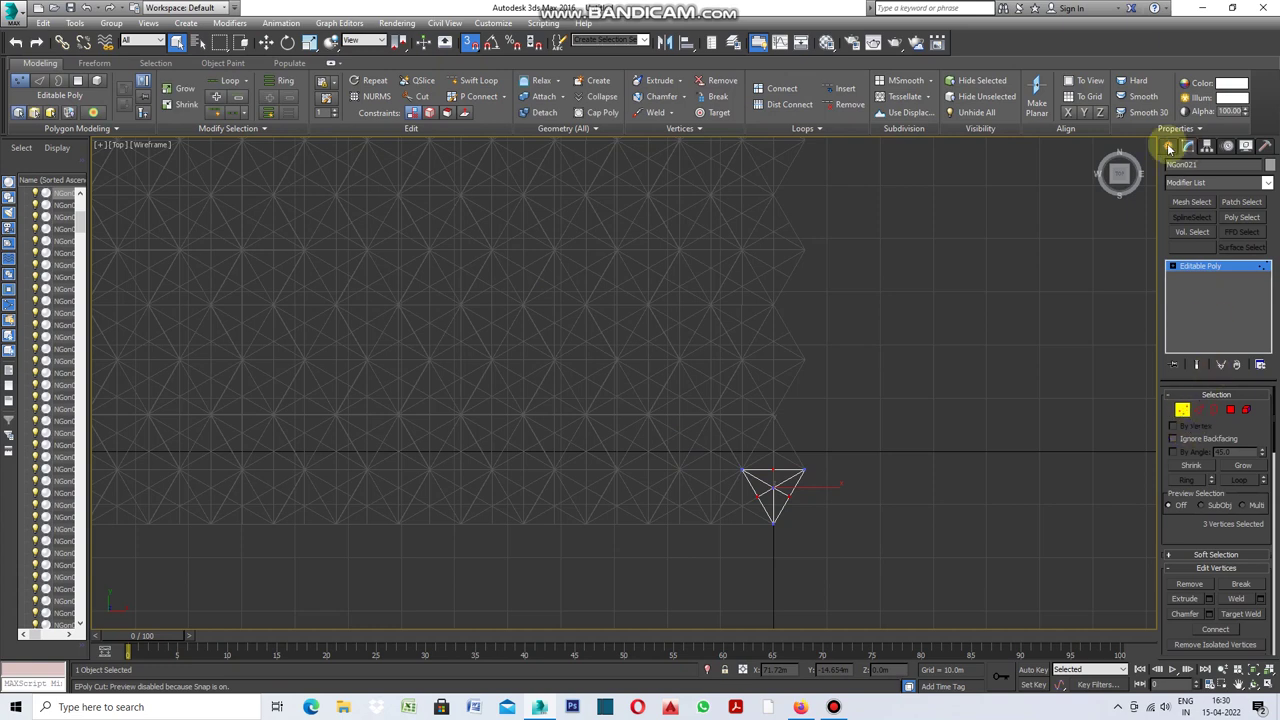
{"action": "left_click", "coordinate": [1183, 412]}
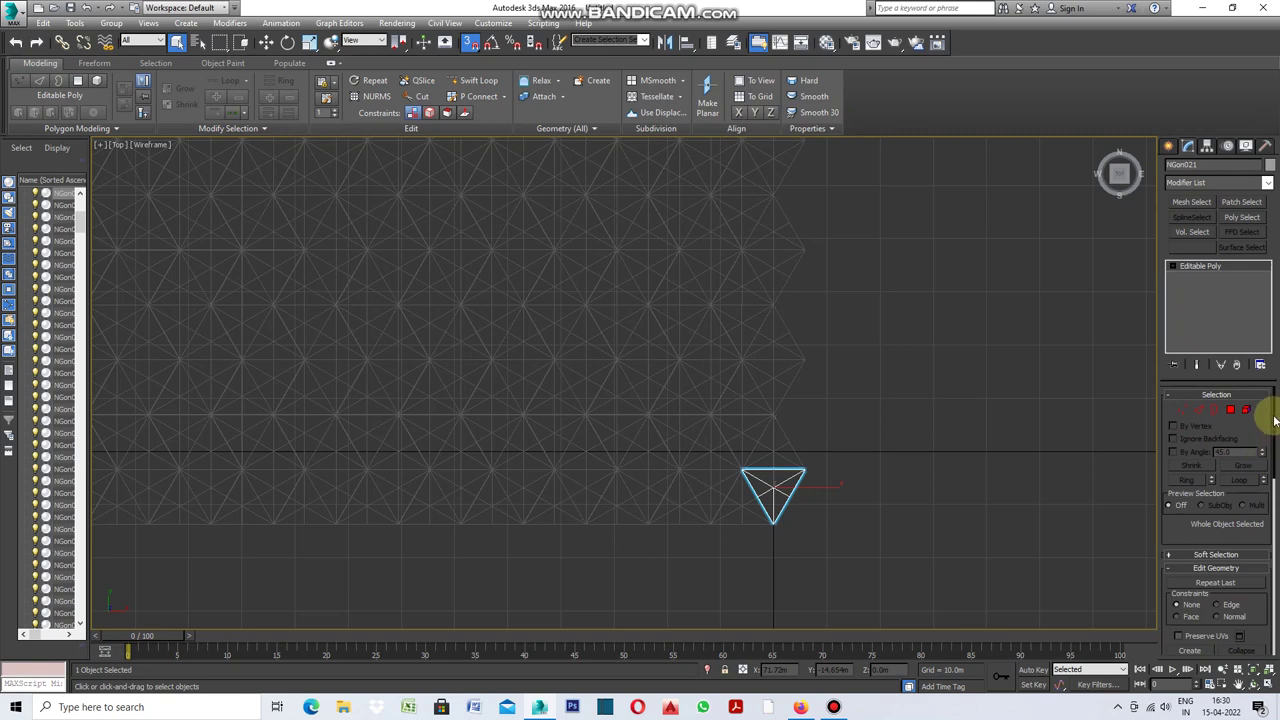
{"action": "left_click_drag", "start_coordinate": [1274, 425], "coordinate": [1266, 486]}
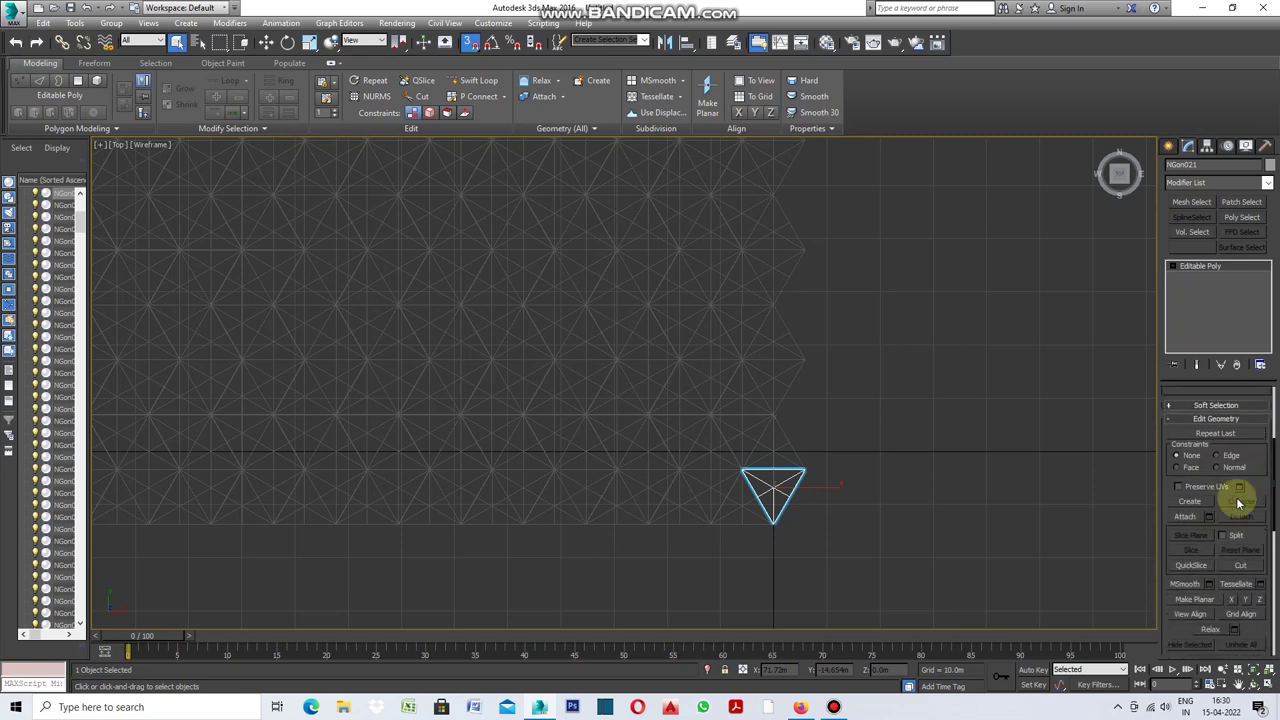
{"action": "left_click", "coordinate": [1209, 518]}
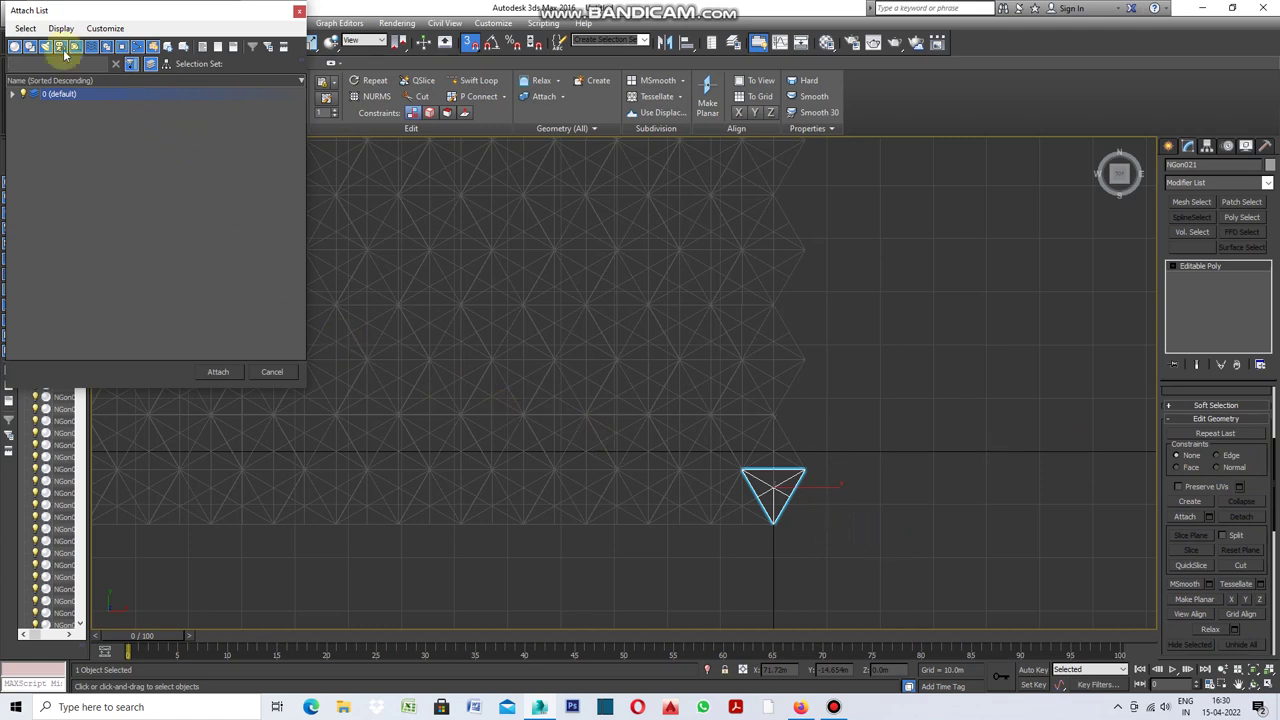
{"action": "left_click", "coordinate": [36, 30]}
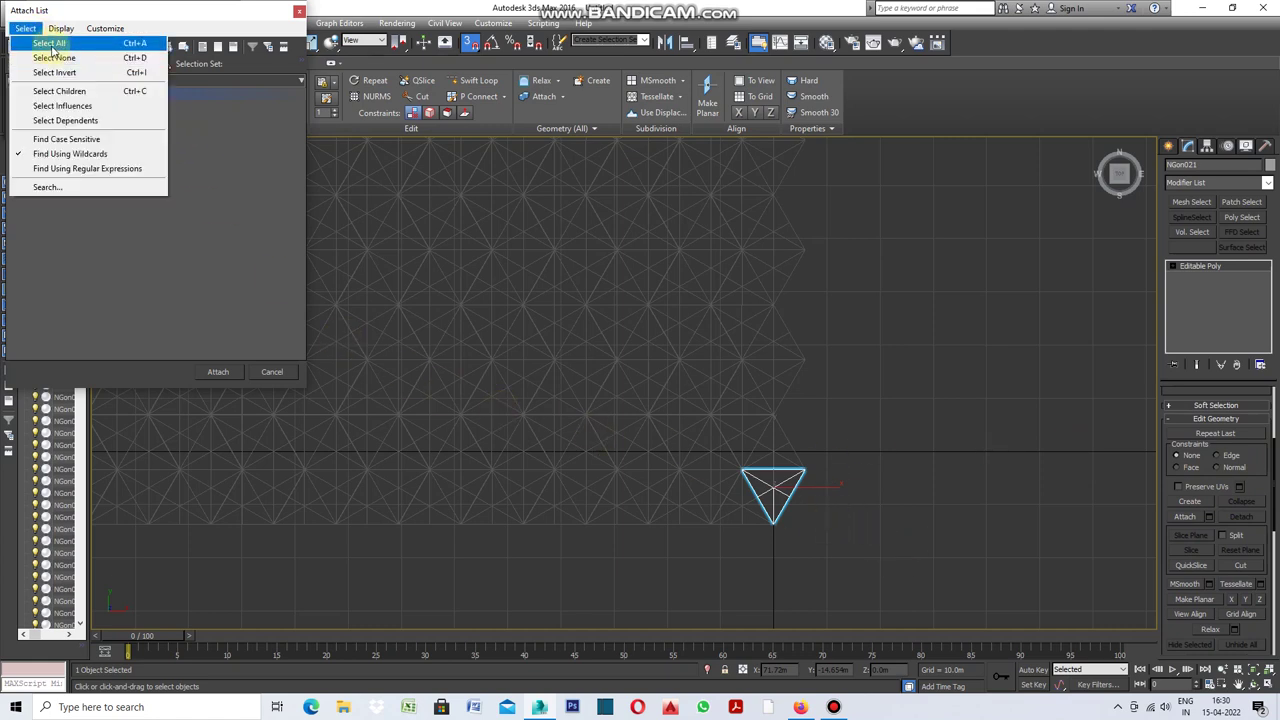
{"action": "left_click", "coordinate": [50, 43]}
{"action": "left_click", "coordinate": [218, 373]}
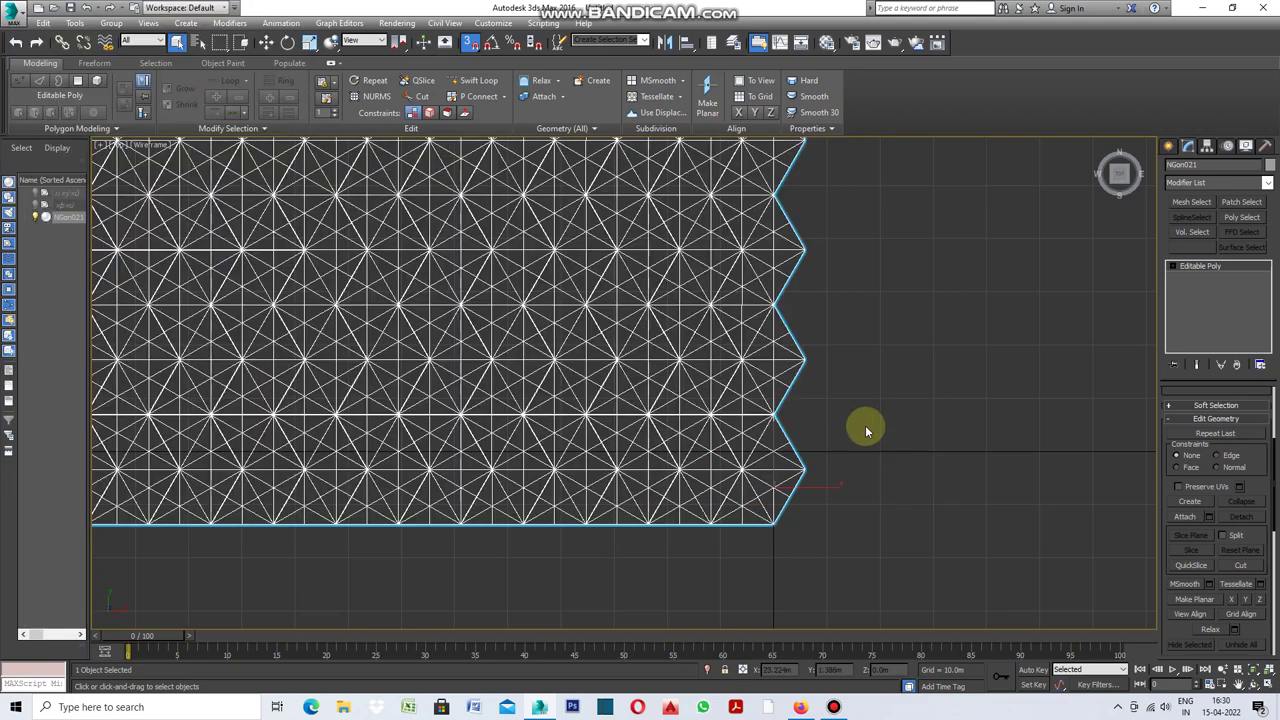
{"action": "scroll", "coordinate": [861, 422], "scroll_direction": "down", "scroll_amount": 3}
{"action": "scroll", "coordinate": [597, 486], "scroll_direction": "down", "scroll_amount": 2}
{"action": "scroll", "coordinate": [597, 486], "scroll_direction": "down", "scroll_amount": 2}
{"action": "left_click", "coordinate": [821, 408]}
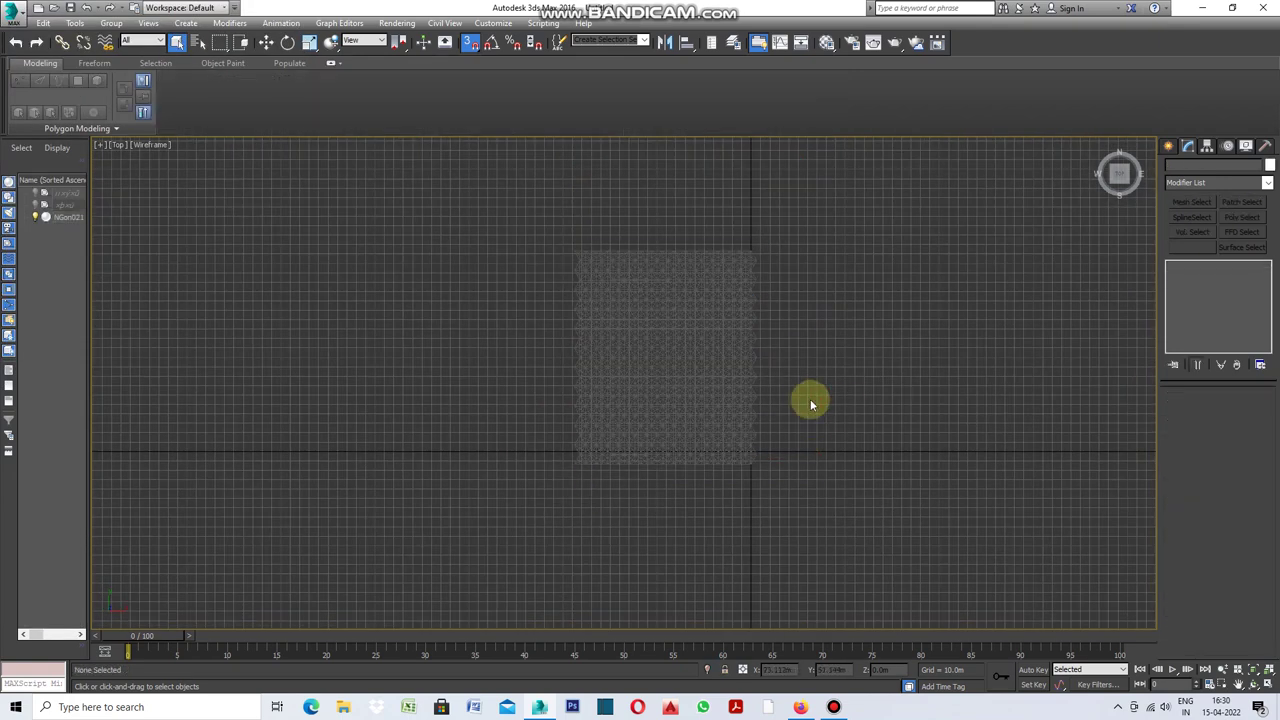
Select NGon021, restore the four-viewport layout and enter Vertex sub-object mode
{"action": "left_click", "coordinate": [745, 388]}
{"action": "key", "text": "alt+w"}
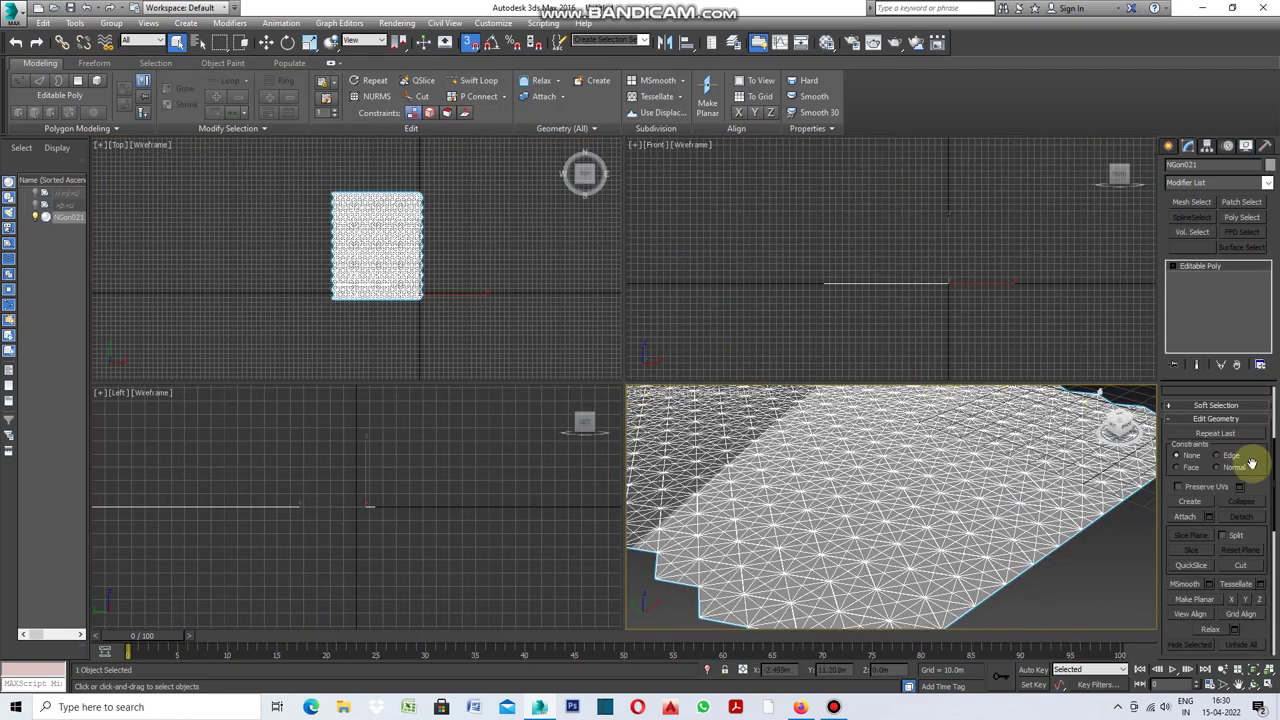
{"action": "left_click_drag", "start_coordinate": [1277, 460], "coordinate": [1263, 371]}
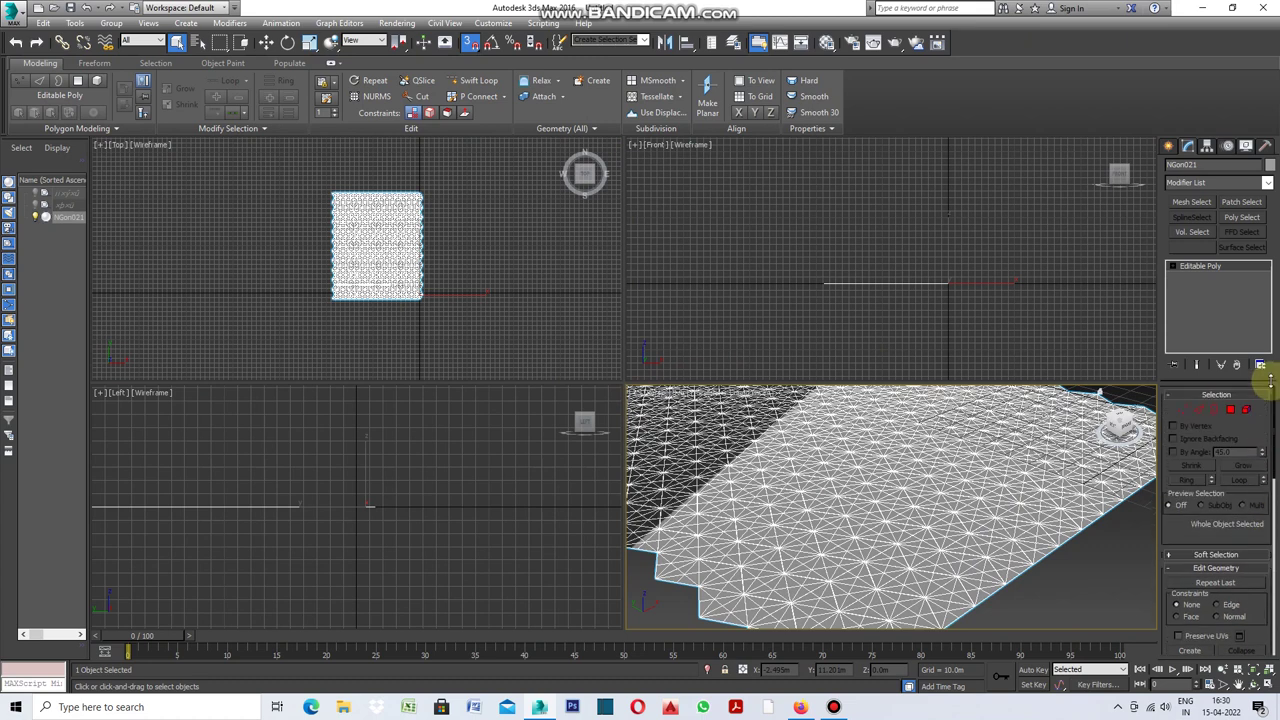
{"action": "left_click", "coordinate": [1185, 415]}
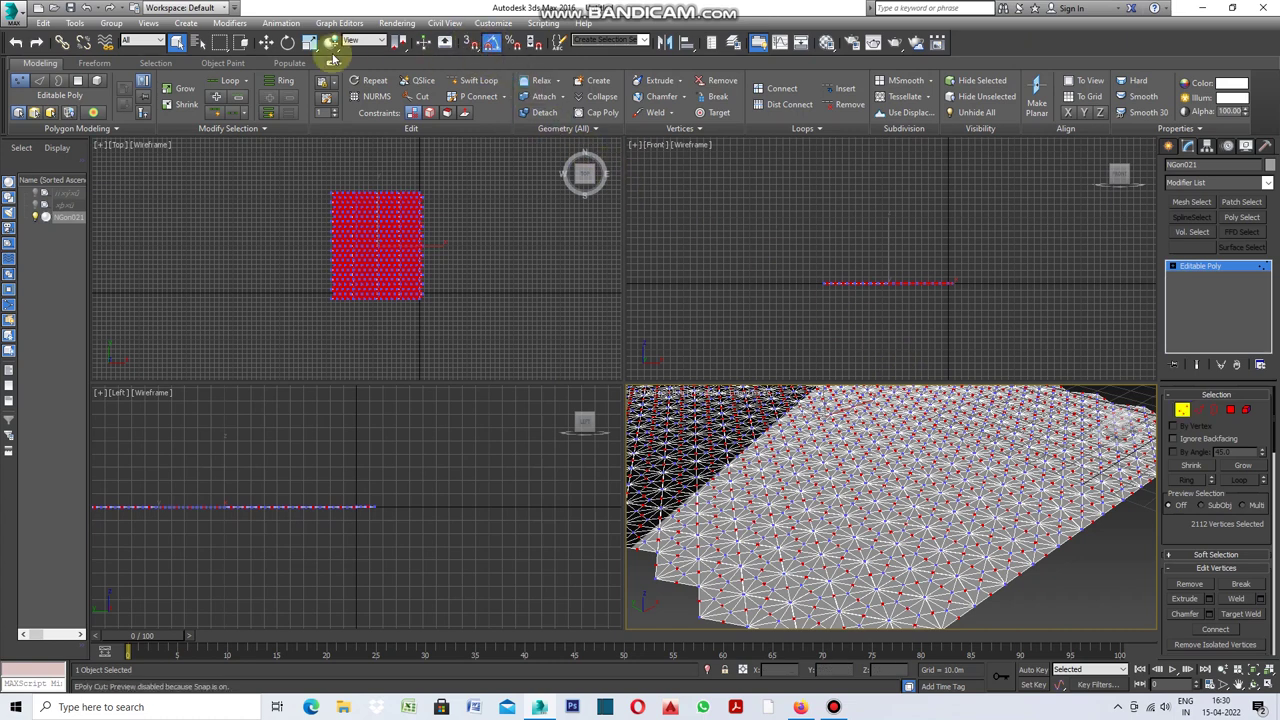
Move the selected vertices along Y in the Front view to fold the sheet into shallow pyramids
{"action": "left_click", "coordinate": [267, 43]}
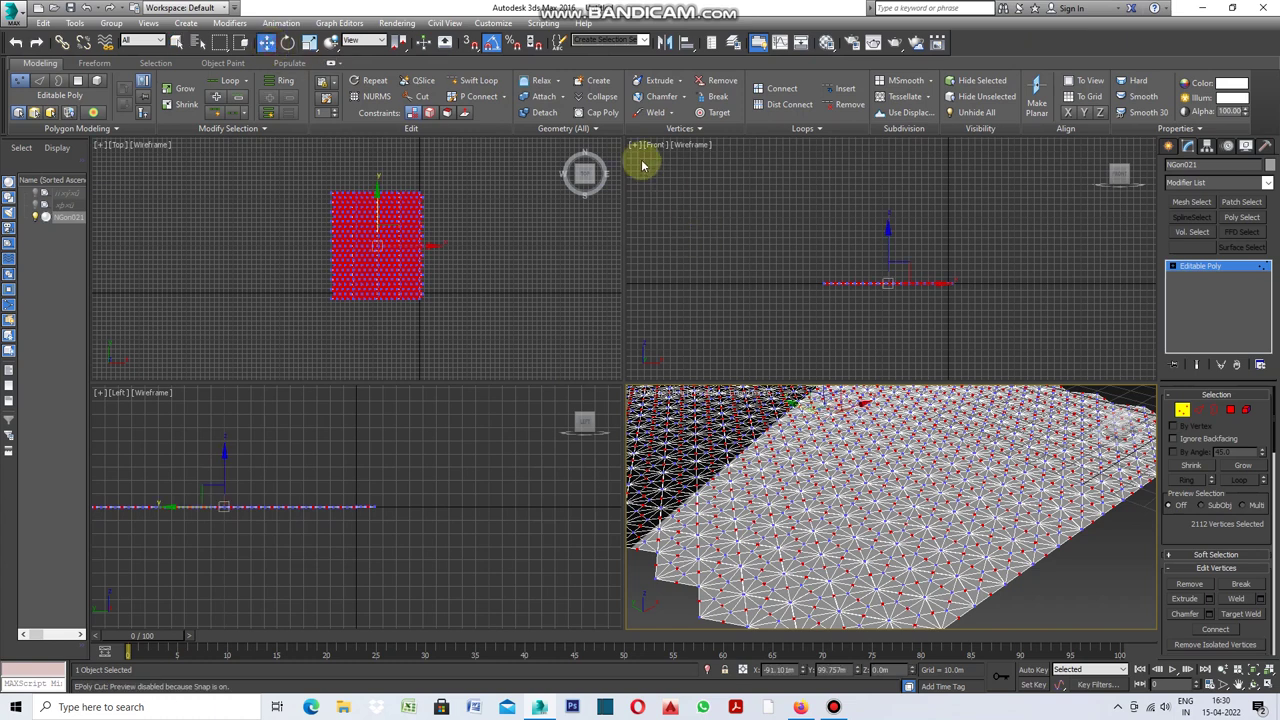
{"action": "left_click", "coordinate": [887, 248]}
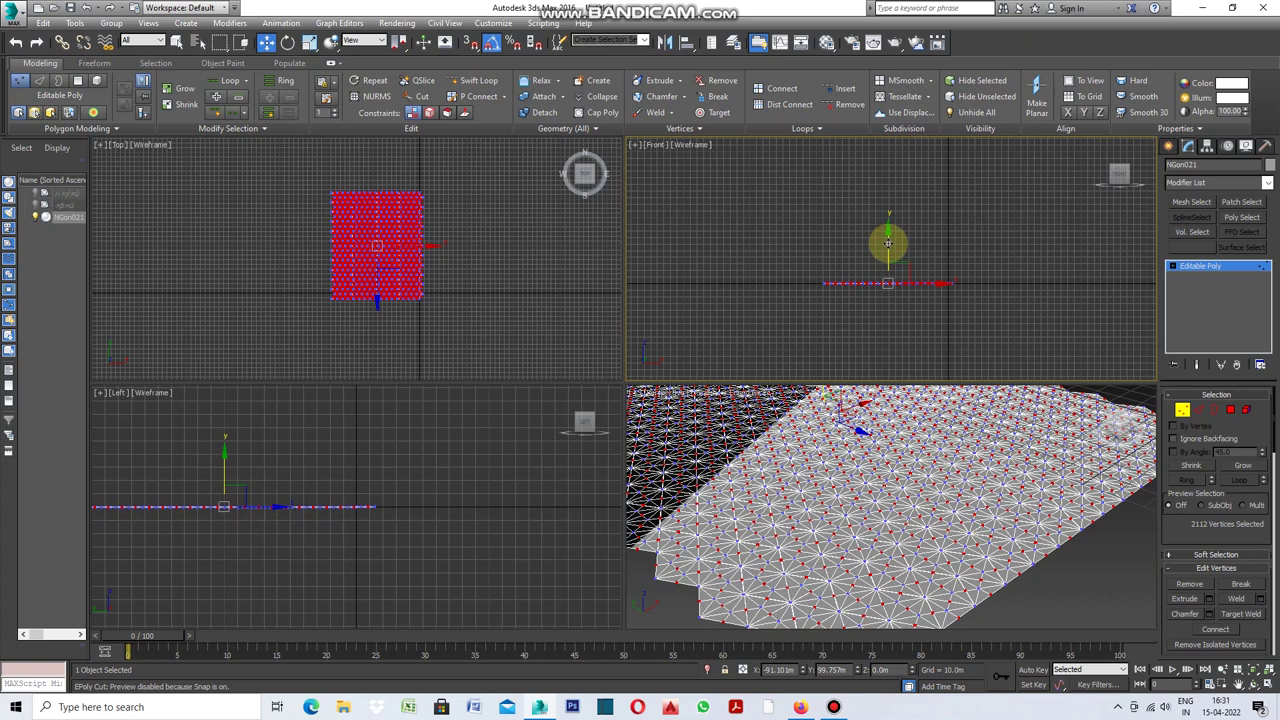
{"action": "left_click_drag", "start_coordinate": [887, 243], "coordinate": [887, 246]}
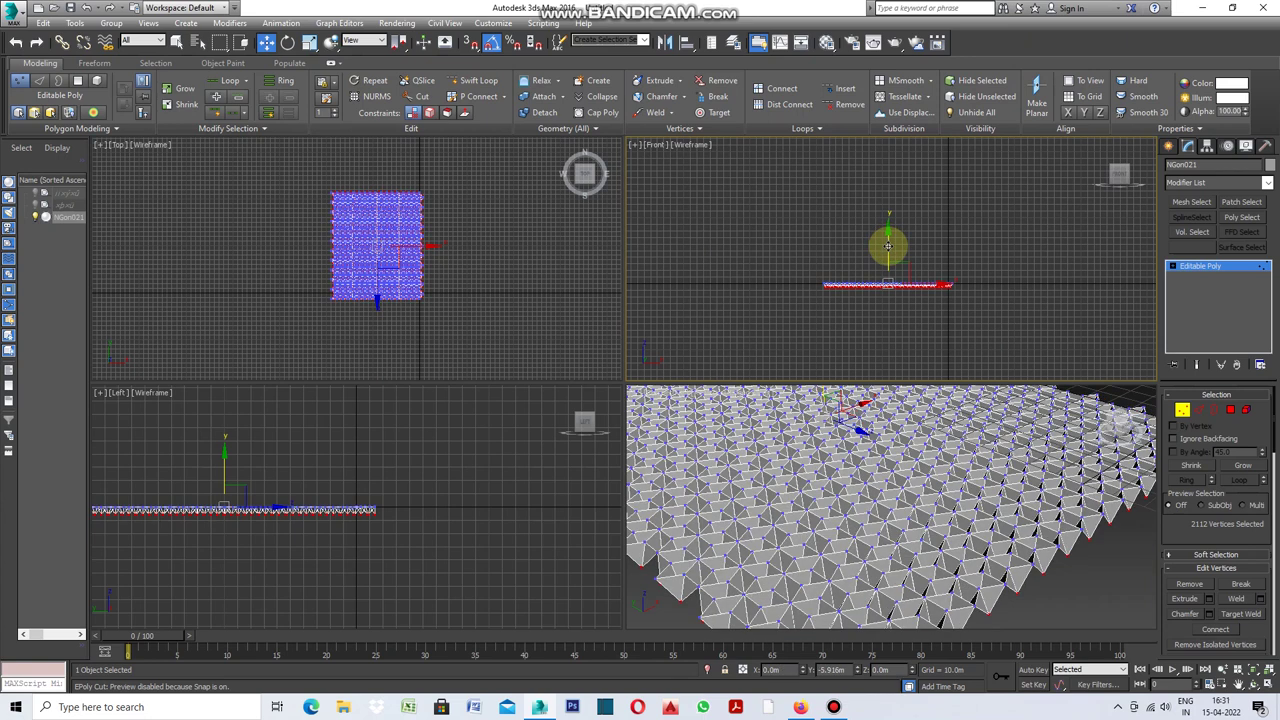
{"action": "left_click_drag", "start_coordinate": [887, 246], "coordinate": [887, 243]}
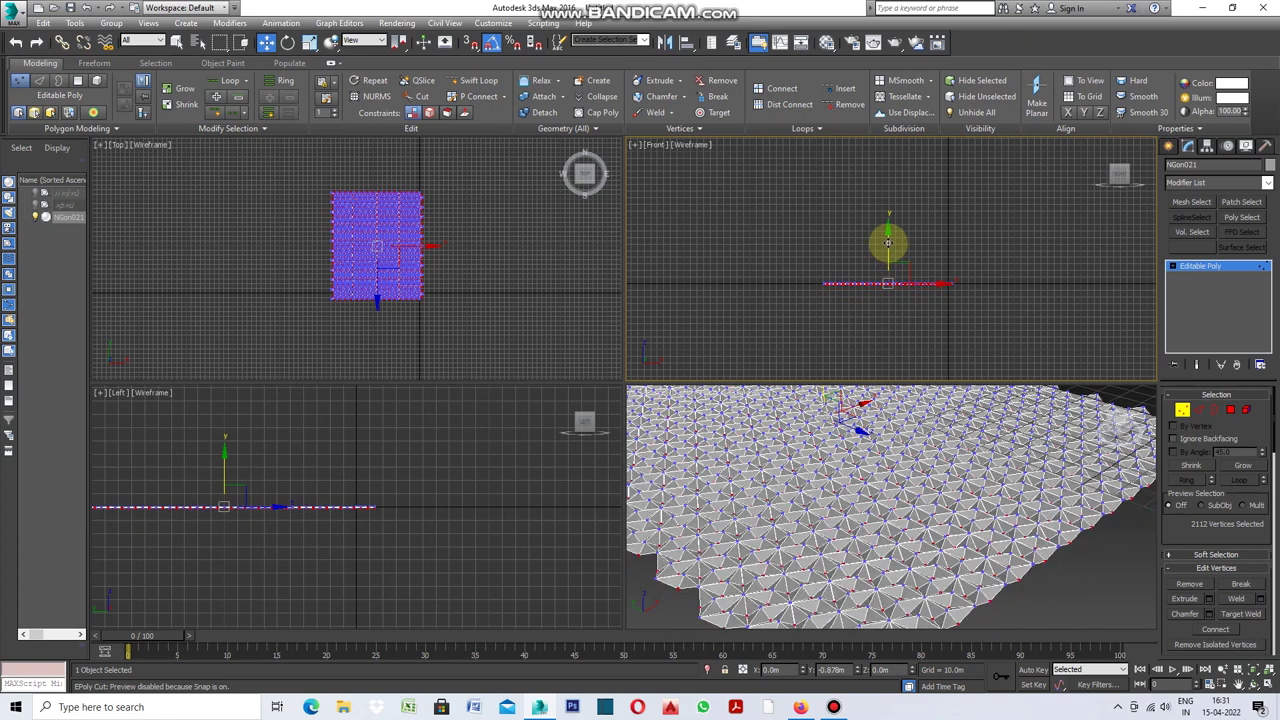
{"action": "scroll", "coordinate": [888, 286], "scroll_direction": "up", "scroll_amount": 5}
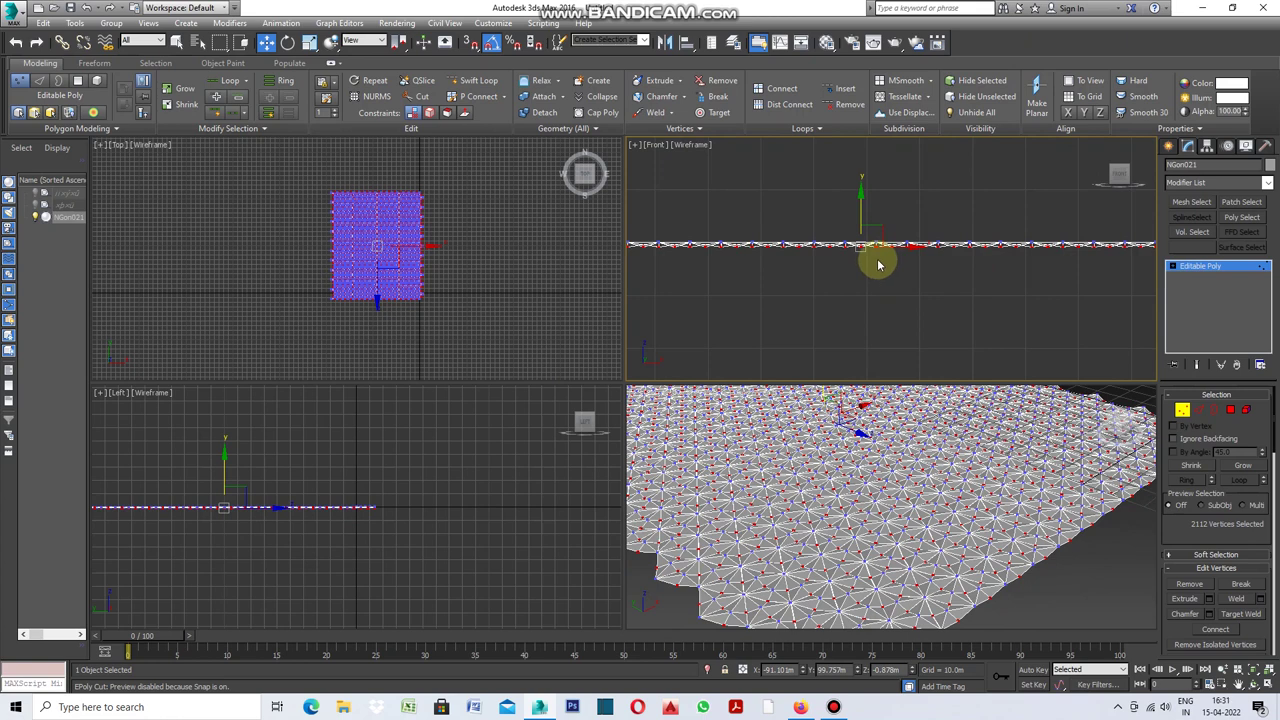
{"action": "scroll", "coordinate": [854, 286], "scroll_direction": "up", "scroll_amount": 3}
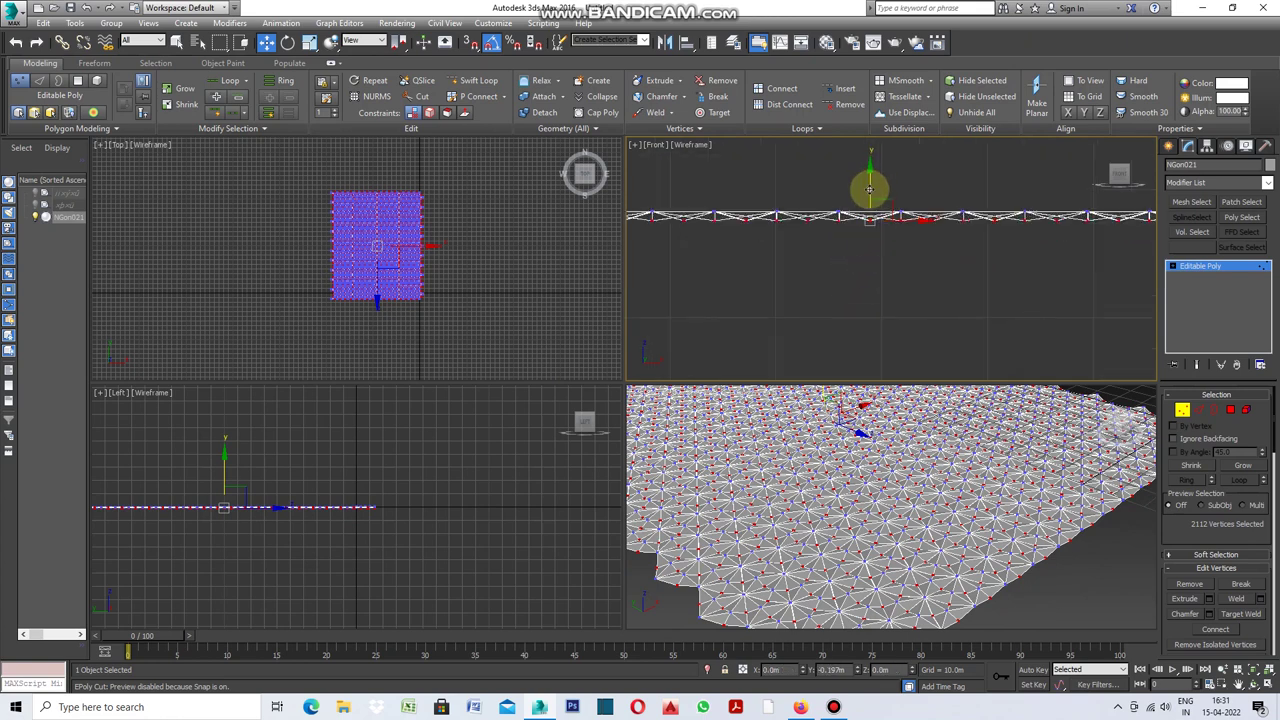
{"action": "left_click_drag", "start_coordinate": [869, 189], "coordinate": [869, 194]}
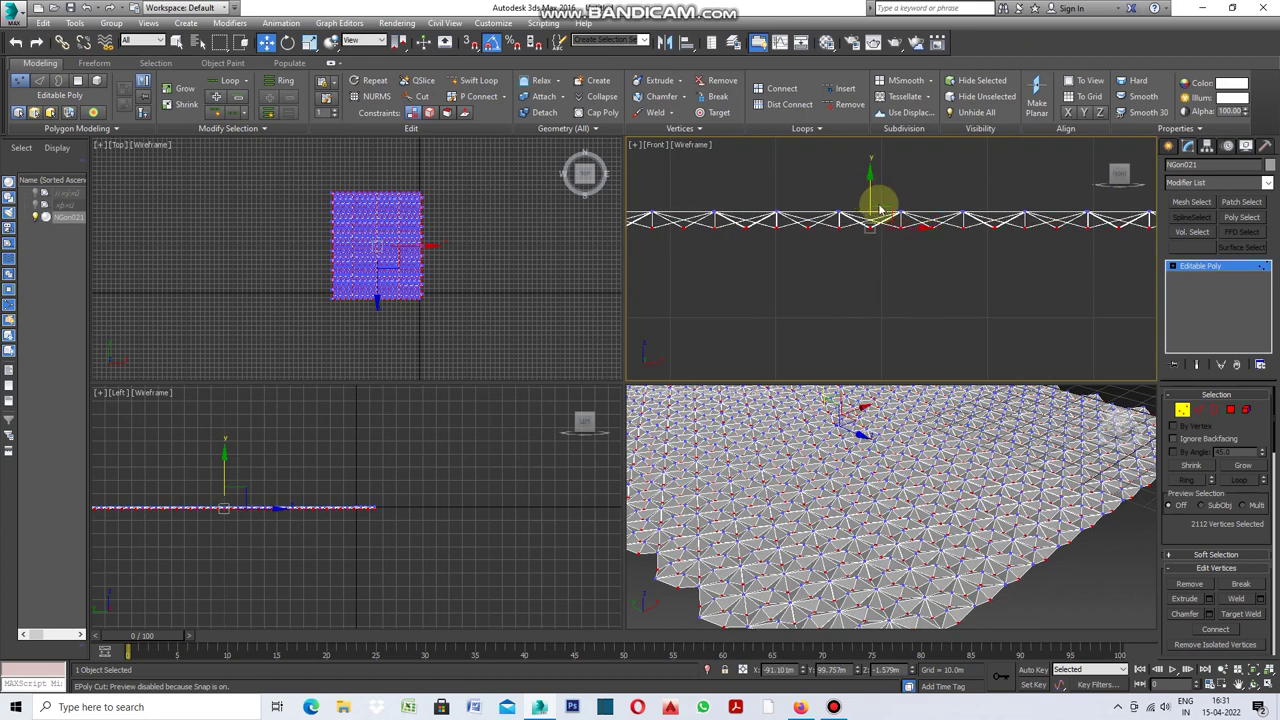
{"action": "key", "text": "2"}
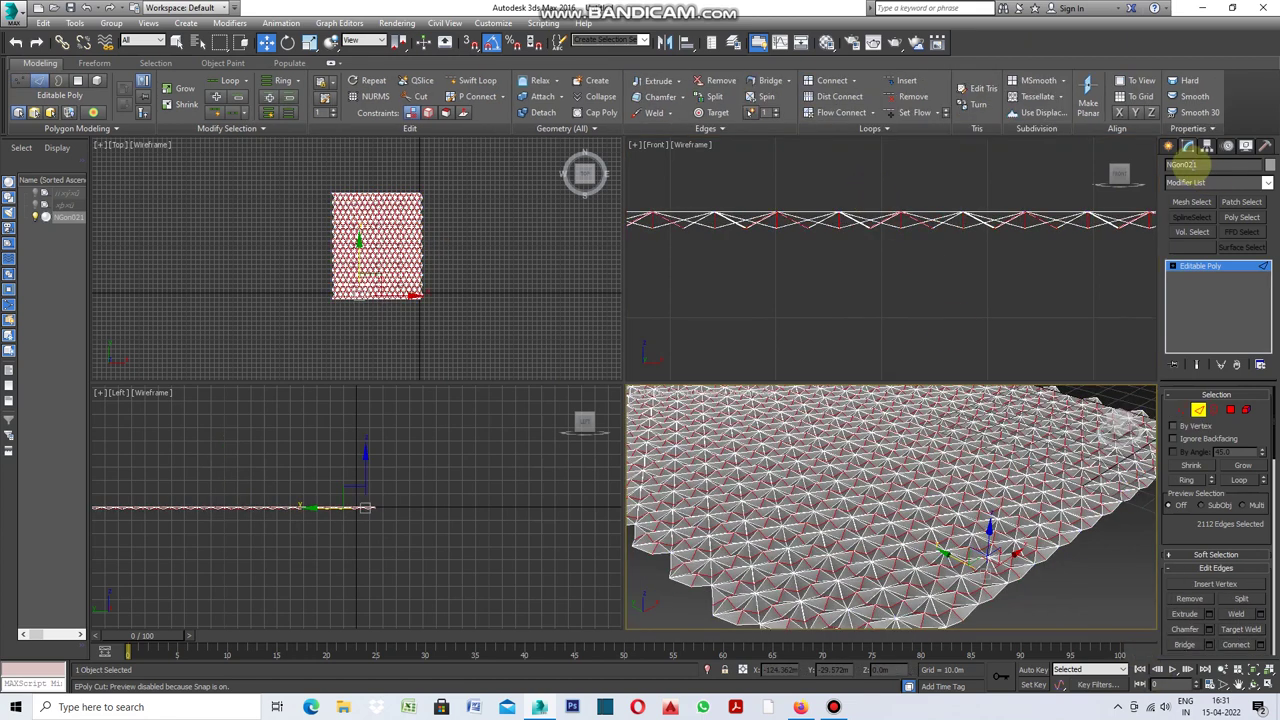
Add a Morpher modifier and capture the folded mesh as morph target 01
{"action": "left_click", "coordinate": [1267, 182]}
{"action": "left_click_drag", "start_coordinate": [1268, 224], "coordinate": [1262, 260]}
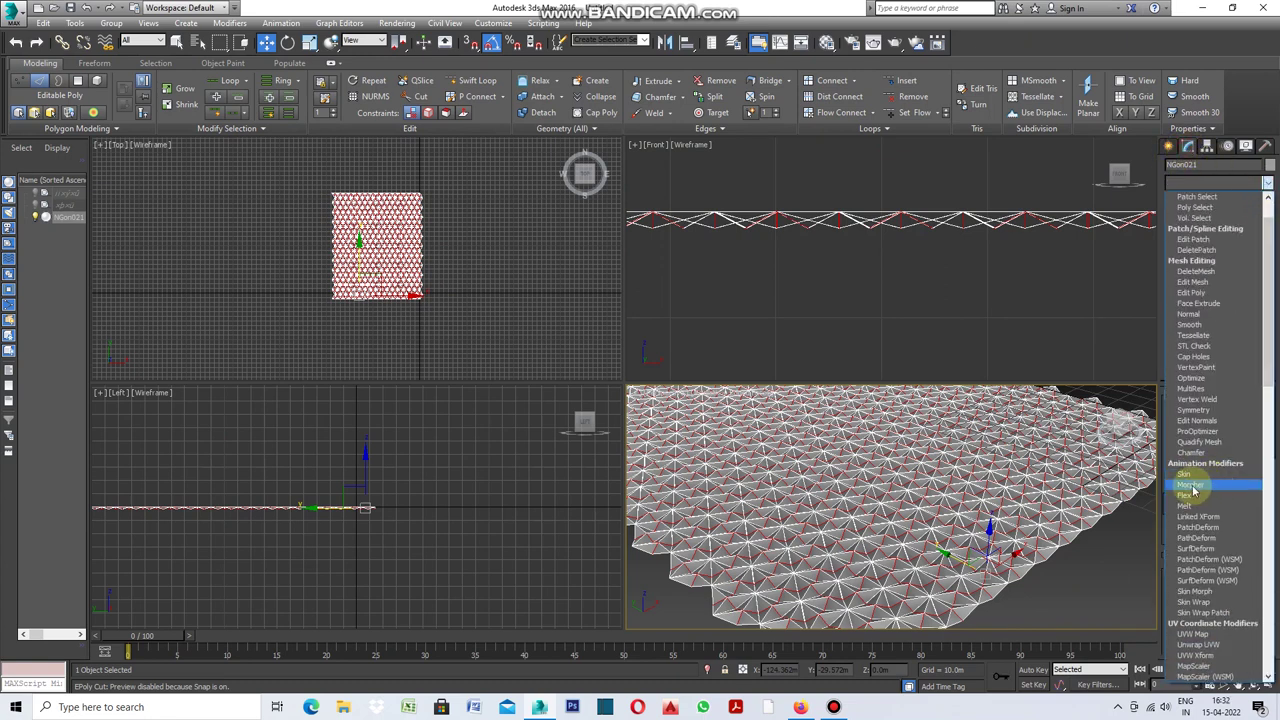
{"action": "left_click", "coordinate": [1201, 486]}
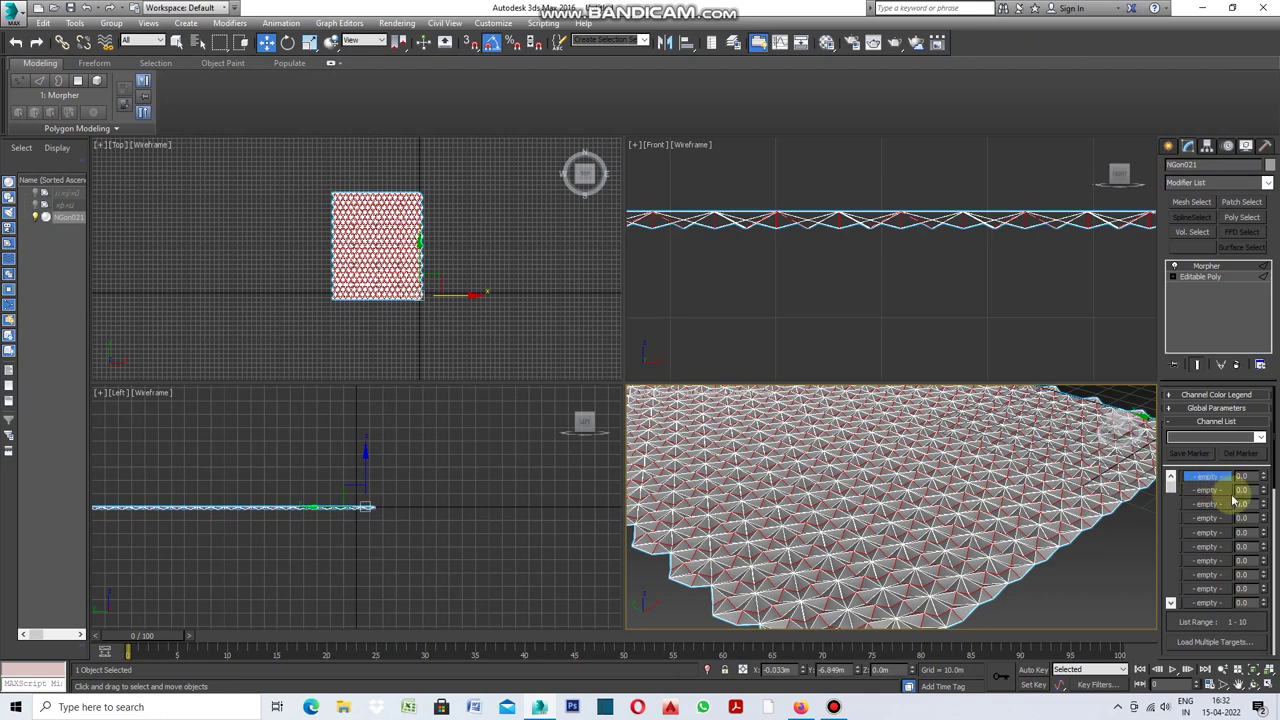
{"action": "left_click_drag", "start_coordinate": [1276, 425], "coordinate": [1276, 541]}
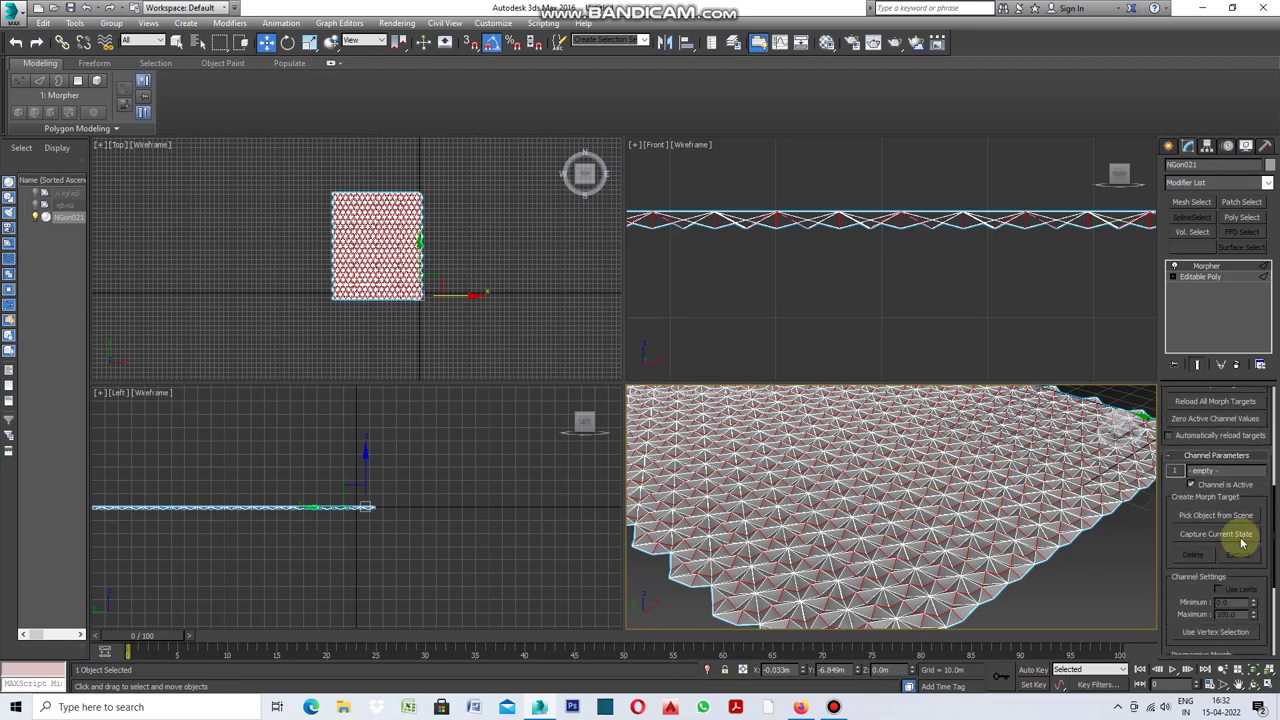
{"action": "left_click", "coordinate": [1235, 536]}
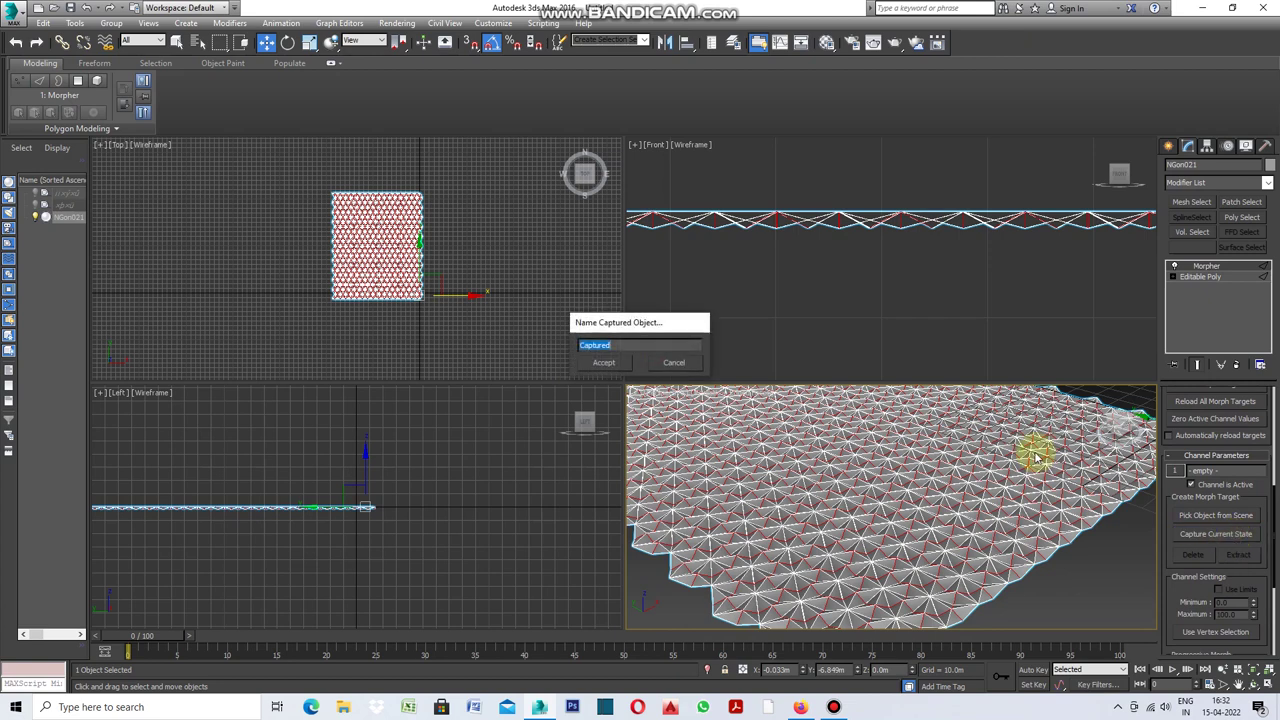
{"action": "left_click", "coordinate": [606, 362]}
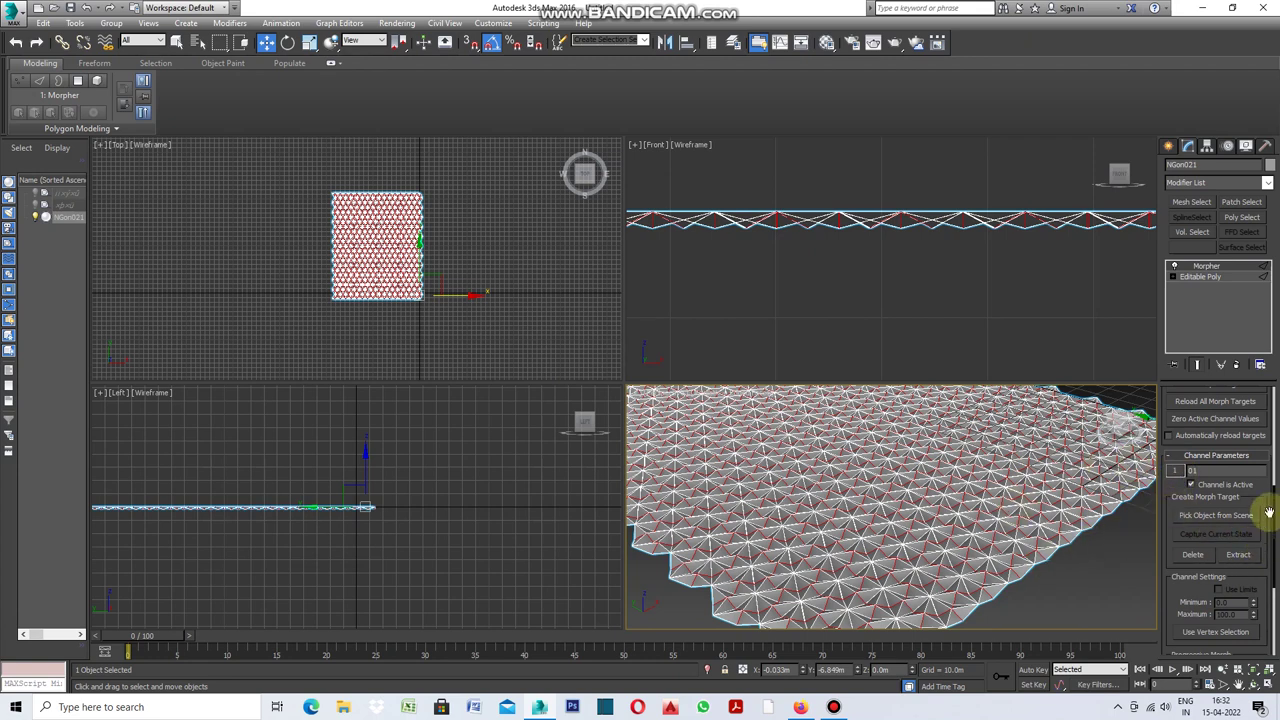
{"action": "left_click_drag", "start_coordinate": [1275, 512], "coordinate": [1276, 395]}
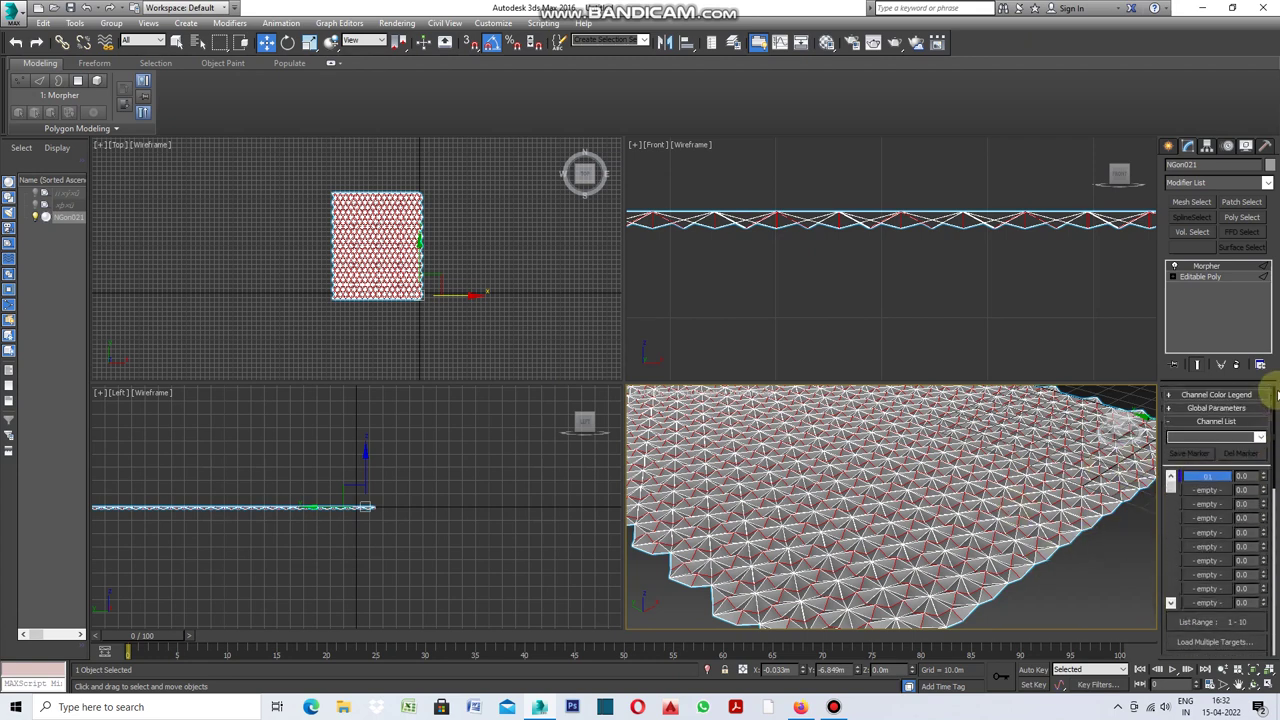
{"action": "left_click", "coordinate": [1190, 277]}
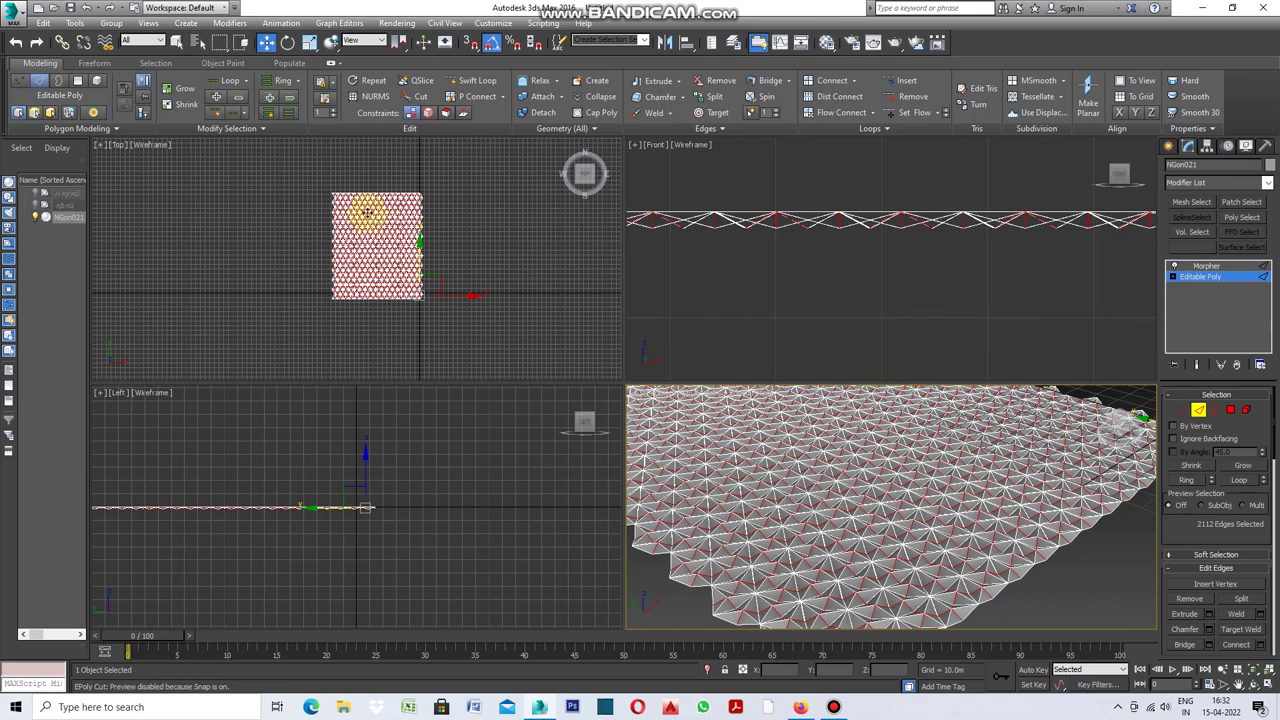
Uniformly scale the selected edges to about 20% in the Top view, opening star-shaped gaps
{"action": "scroll", "coordinate": [407, 213], "scroll_direction": "up", "scroll_amount": 2}
{"action": "scroll", "coordinate": [394, 277], "scroll_direction": "up", "scroll_amount": 2}
{"action": "scroll", "coordinate": [405, 295], "scroll_direction": "up", "scroll_amount": 2}
{"action": "scroll", "coordinate": [390, 288], "scroll_direction": "up", "scroll_amount": 2}
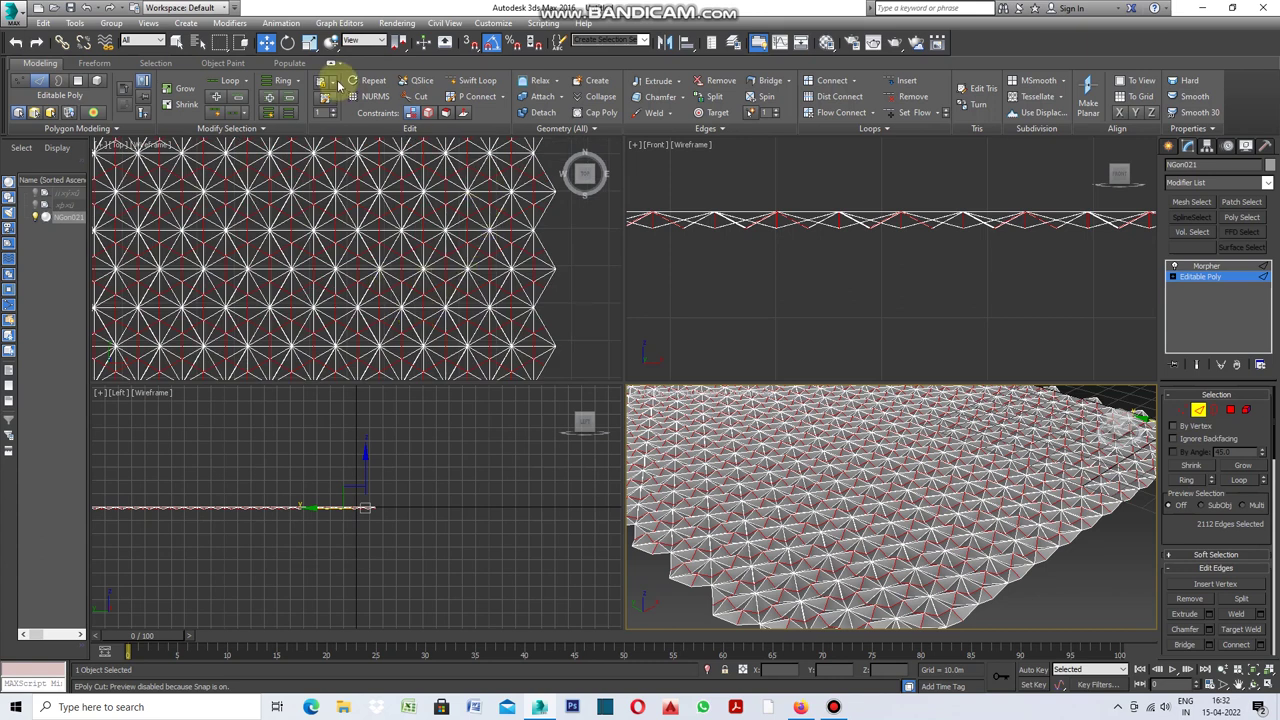
{"action": "left_click", "coordinate": [310, 46]}
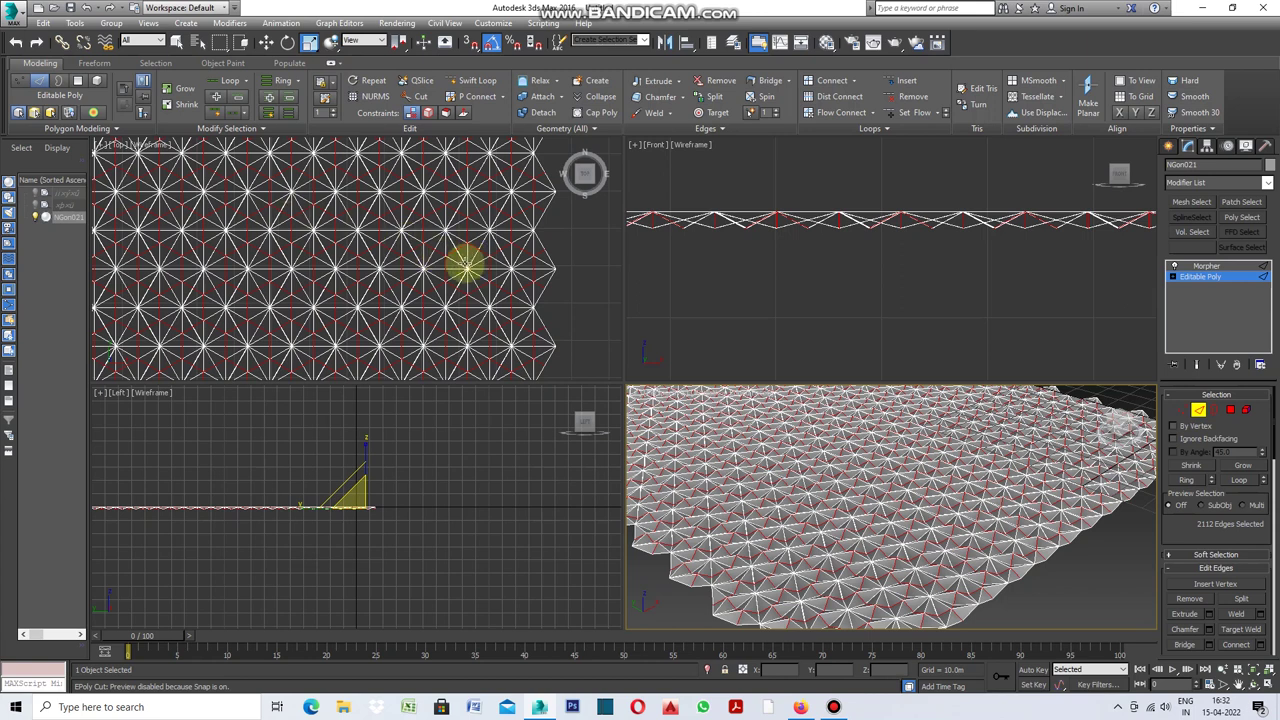
{"action": "scroll", "coordinate": [465, 263], "scroll_direction": "down", "scroll_amount": 1}
{"action": "scroll", "coordinate": [468, 280], "scroll_direction": "up", "scroll_amount": 1}
{"action": "scroll", "coordinate": [482, 325], "scroll_direction": "up", "scroll_amount": 1}
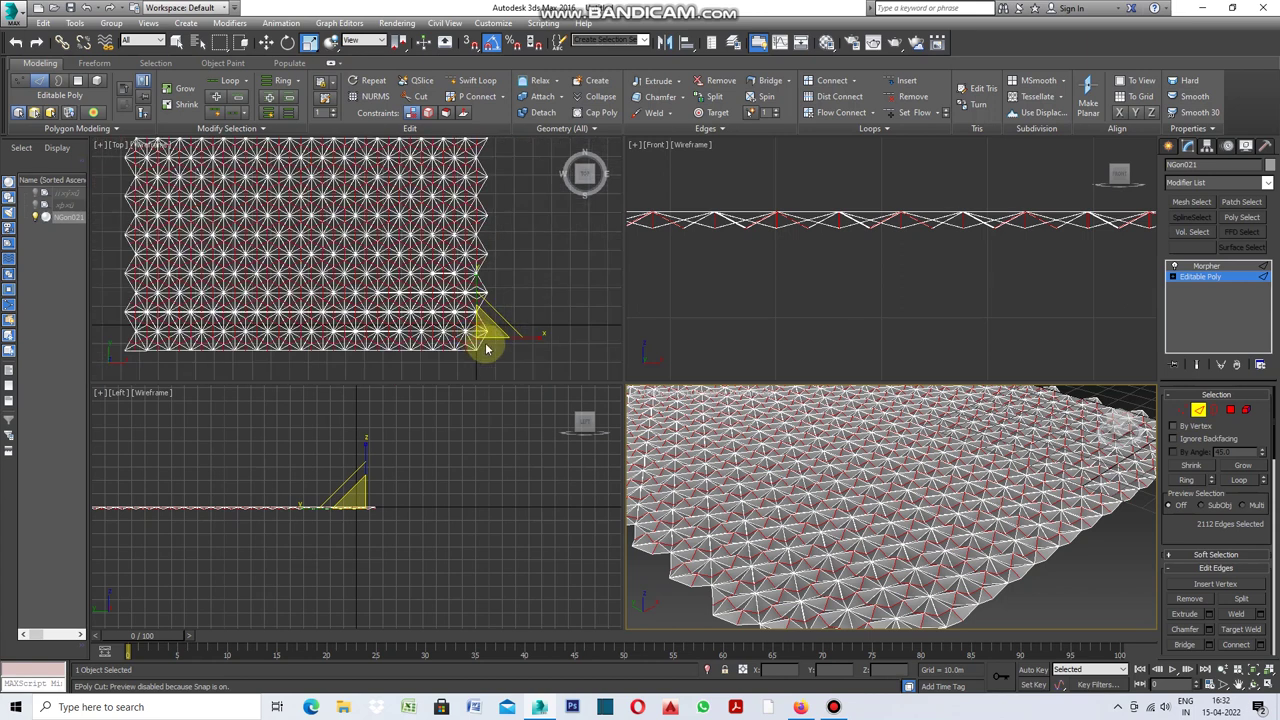
{"action": "scroll", "coordinate": [476, 335], "scroll_direction": "up", "scroll_amount": 1}
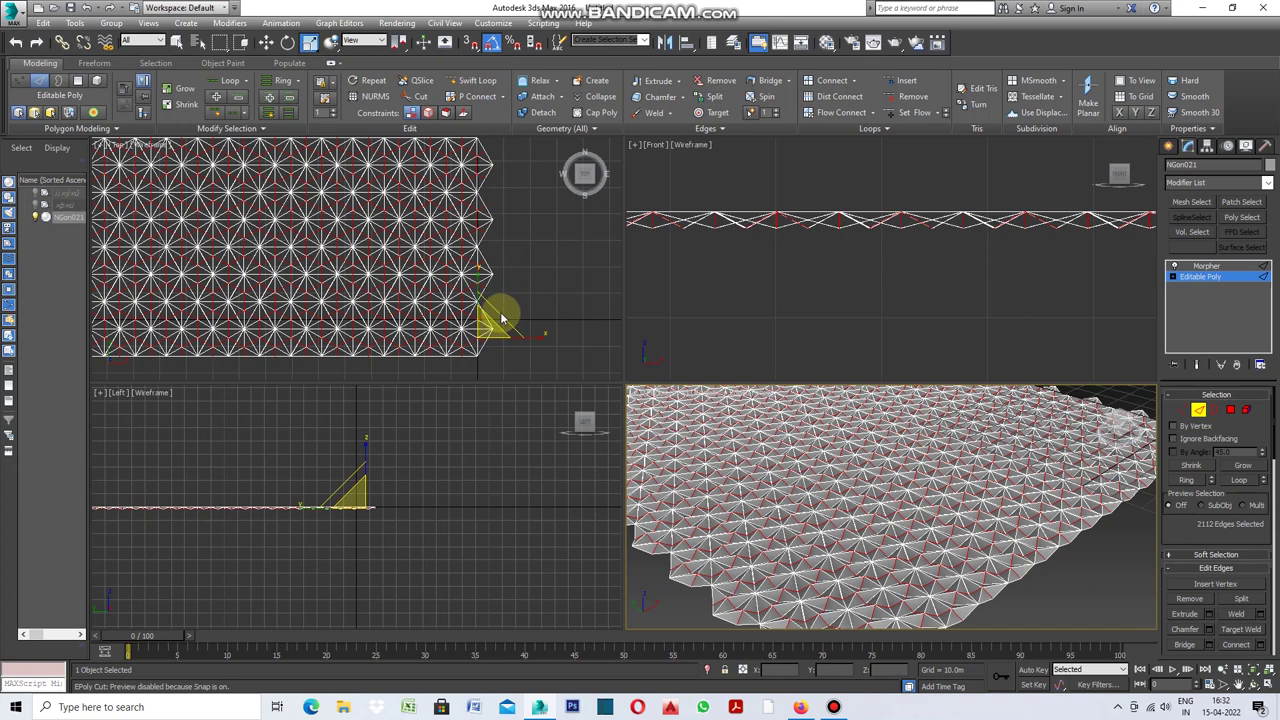
{"action": "left_click", "coordinate": [502, 318]}
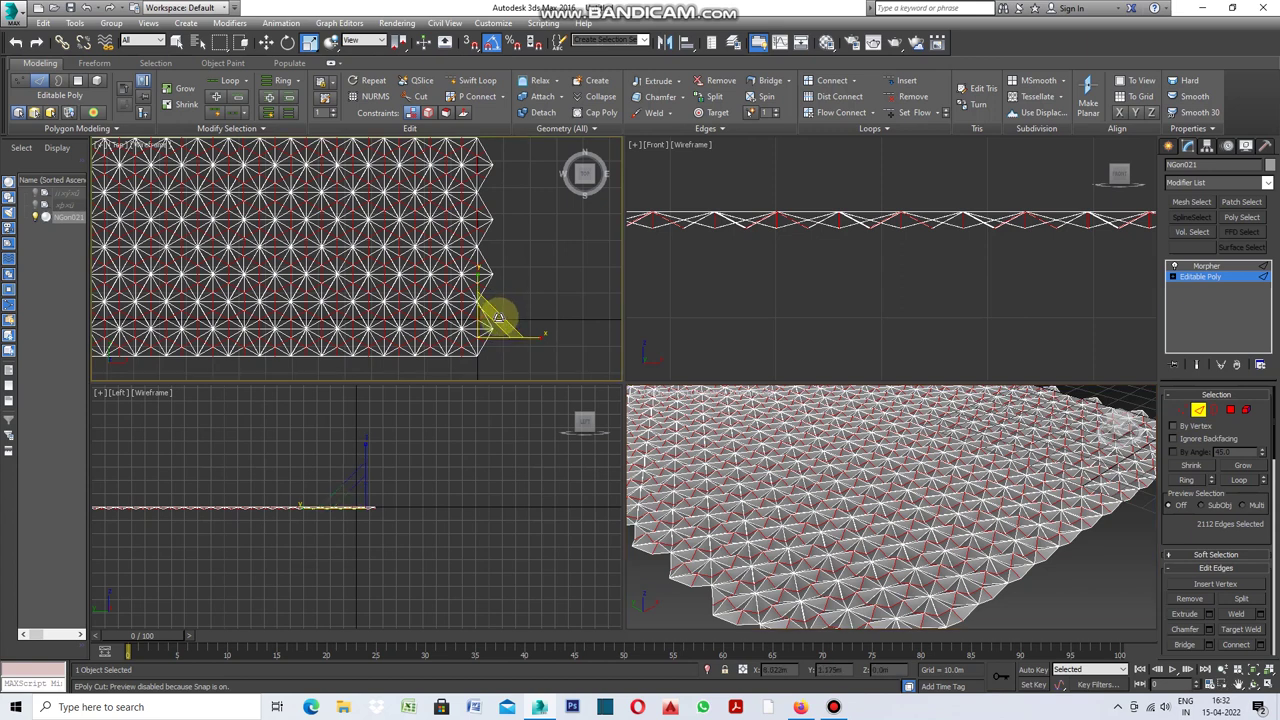
{"action": "left_click", "coordinate": [498, 320]}
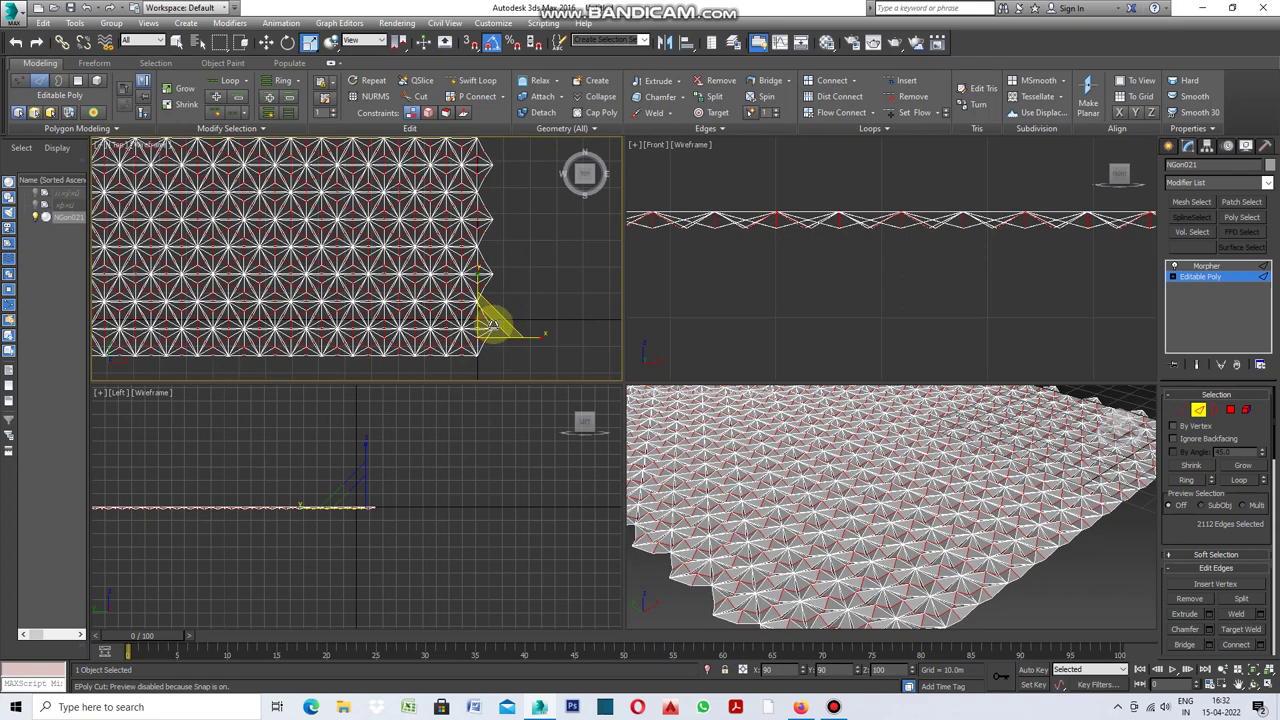
{"action": "mouse_move", "coordinate": [487, 340]}
{"action": "left_mouse_down"}
{"action": "mouse_move", "coordinate": [433, 465]}
{"action": "mouse_move", "coordinate": [455, 443]}
{"action": "mouse_move", "coordinate": [408, 512]}
{"action": "mouse_move", "coordinate": [503, 306]}
{"action": "mouse_move", "coordinate": [486, 363]}
{"action": "mouse_move", "coordinate": [349, 586]}
{"action": "left_mouse_up"}
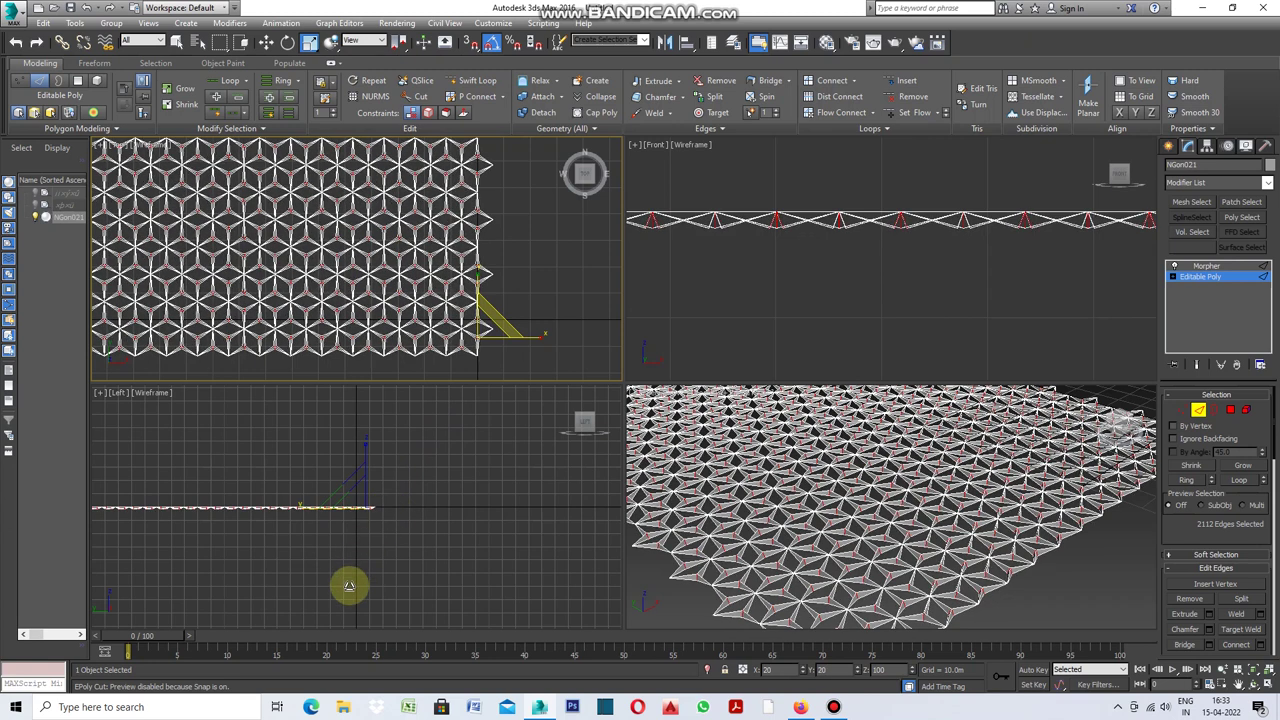
{"action": "left_click", "coordinate": [1207, 278]}
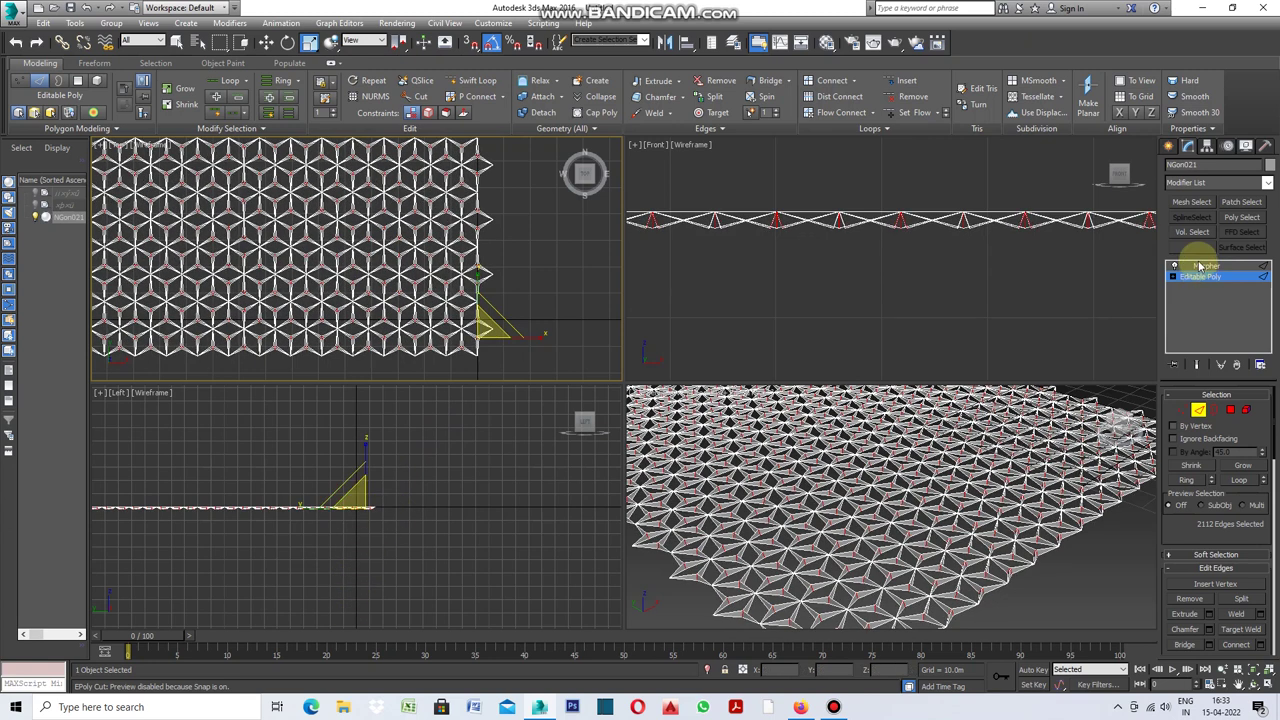
{"action": "left_click", "coordinate": [1199, 265]}
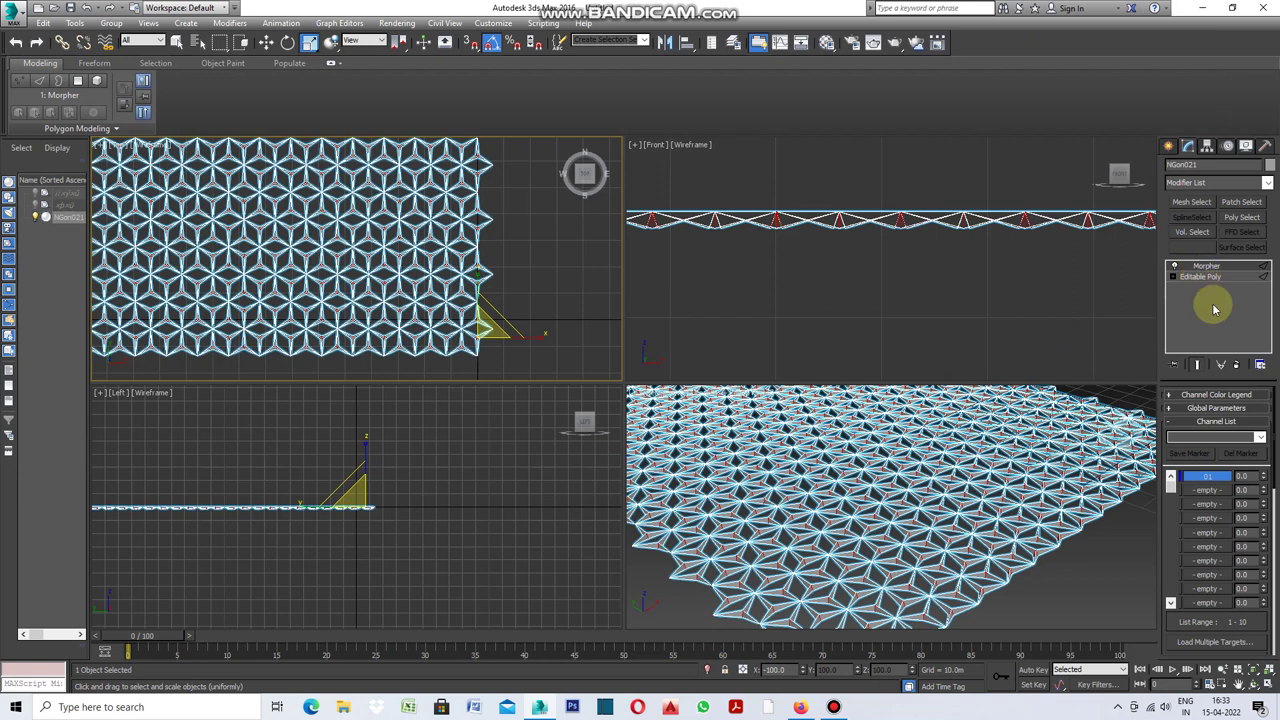
Capture the opened-up pattern into empty channel 2 as morph target 02
{"action": "left_click", "coordinate": [1212, 492]}
{"action": "left_click_drag", "start_coordinate": [1275, 462], "coordinate": [1274, 563]}
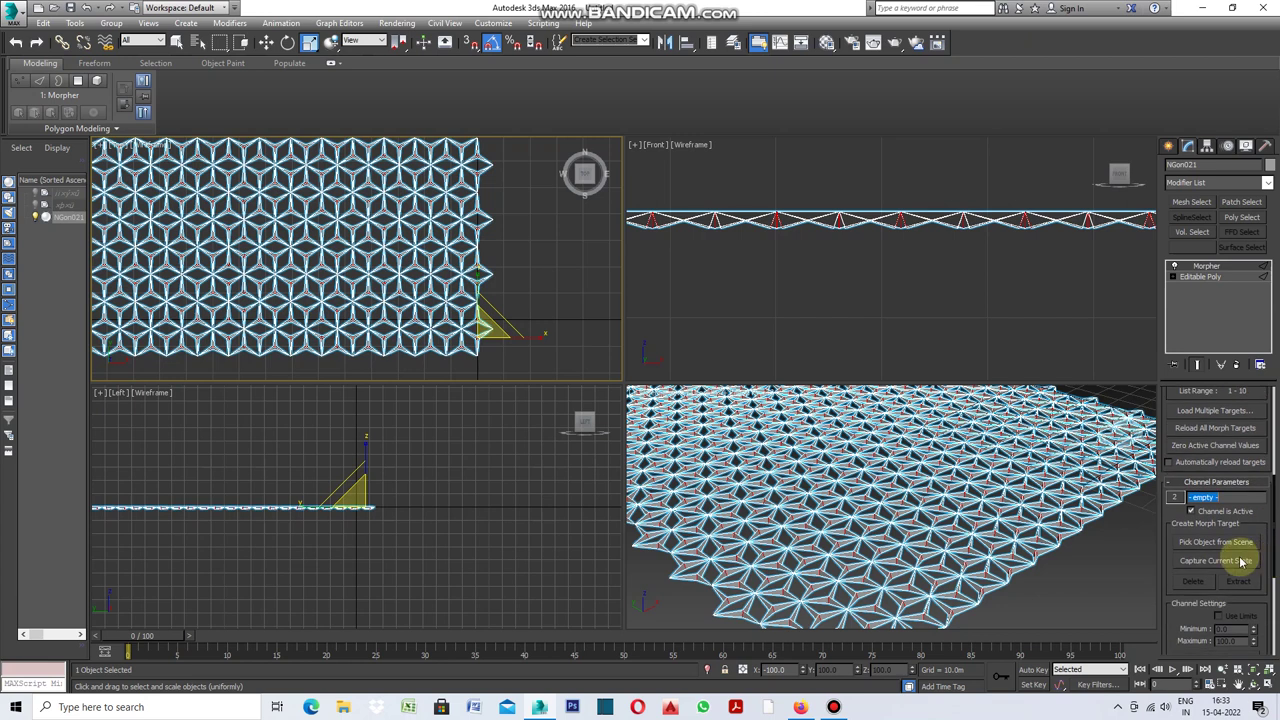
{"action": "left_click", "coordinate": [1240, 562]}
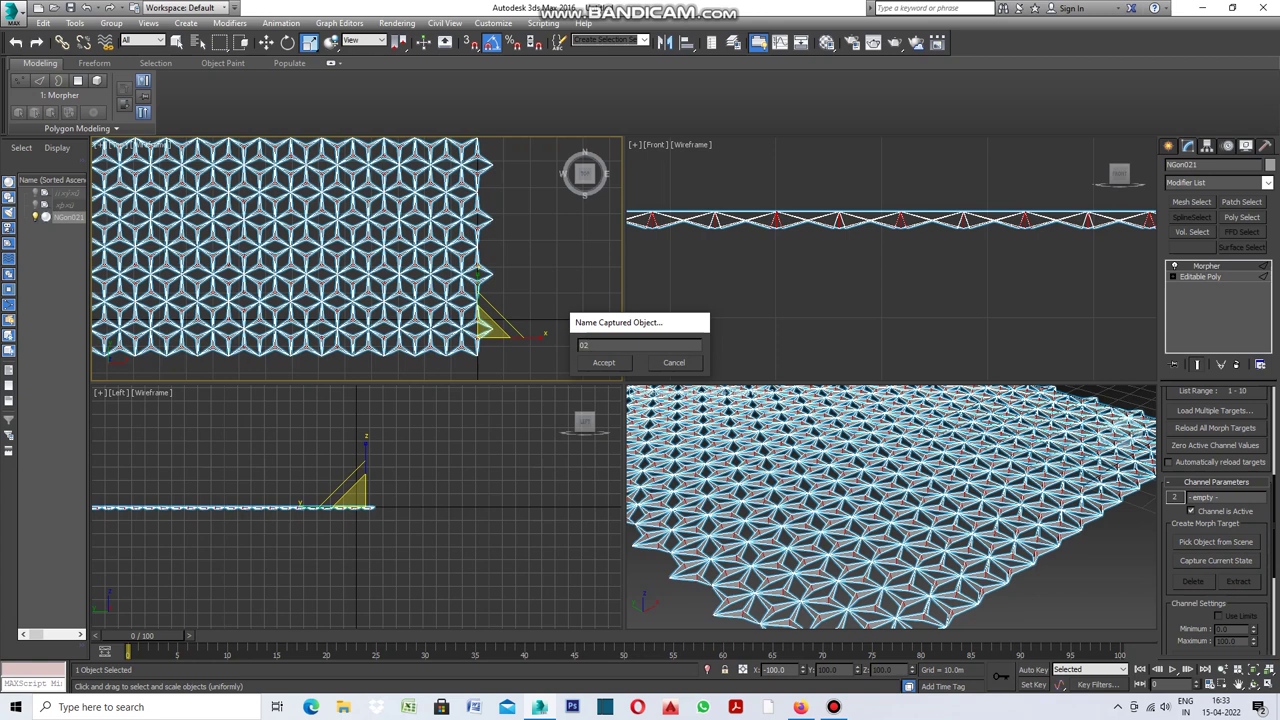
{"action": "left_click", "coordinate": [604, 362]}
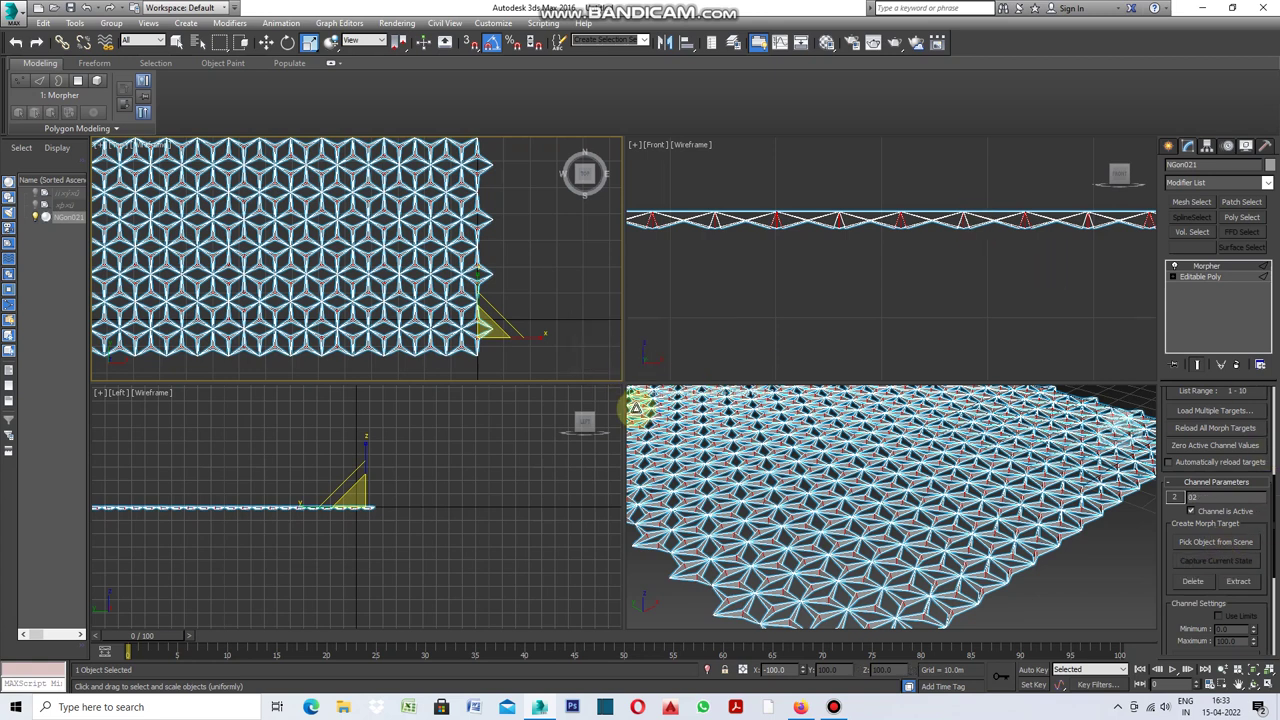
Maximize the Perspective view and drag channel 02's value to preview the morph
{"action": "left_click", "coordinate": [631, 393]}
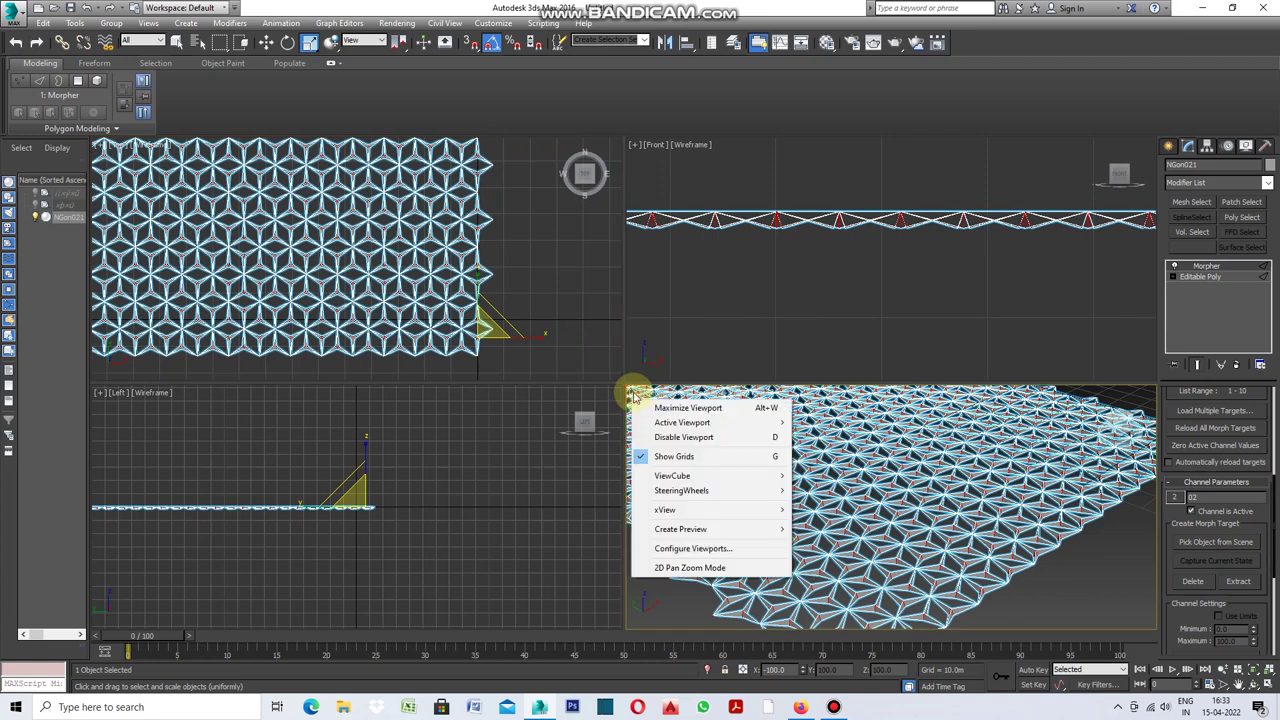
{"action": "left_click", "coordinate": [667, 406]}
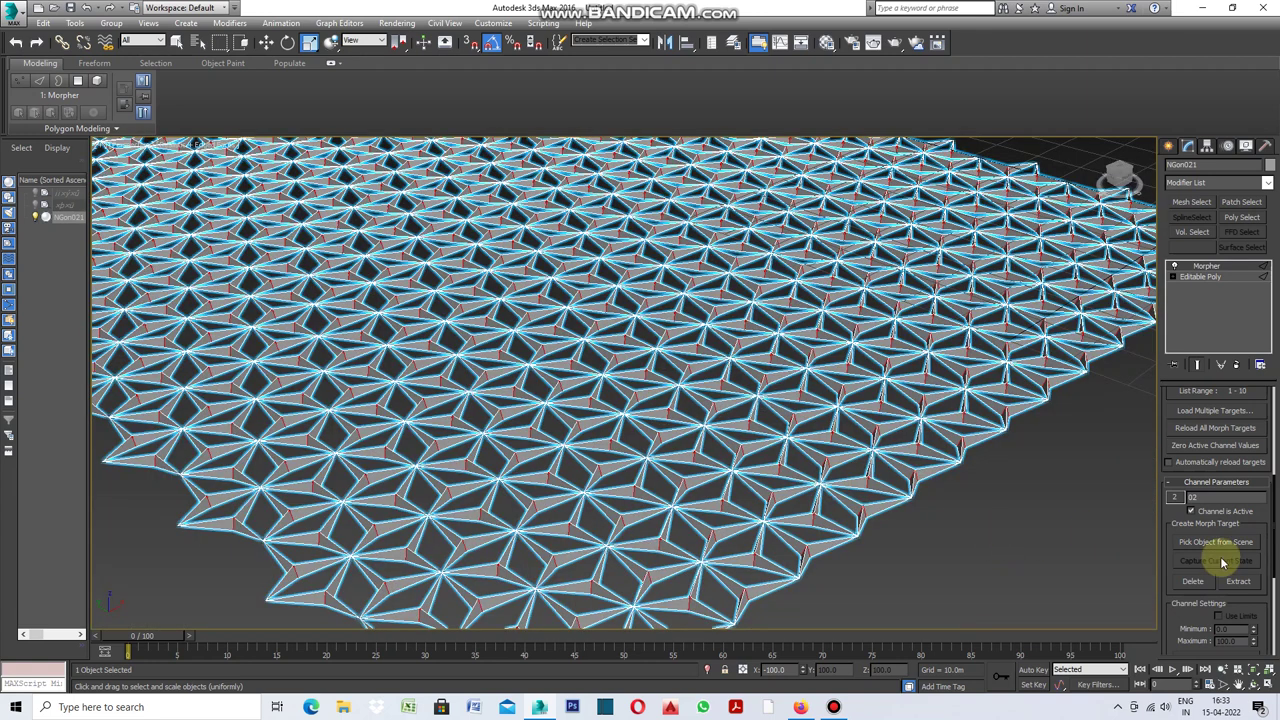
{"action": "left_click_drag", "start_coordinate": [1275, 537], "coordinate": [1272, 450]}
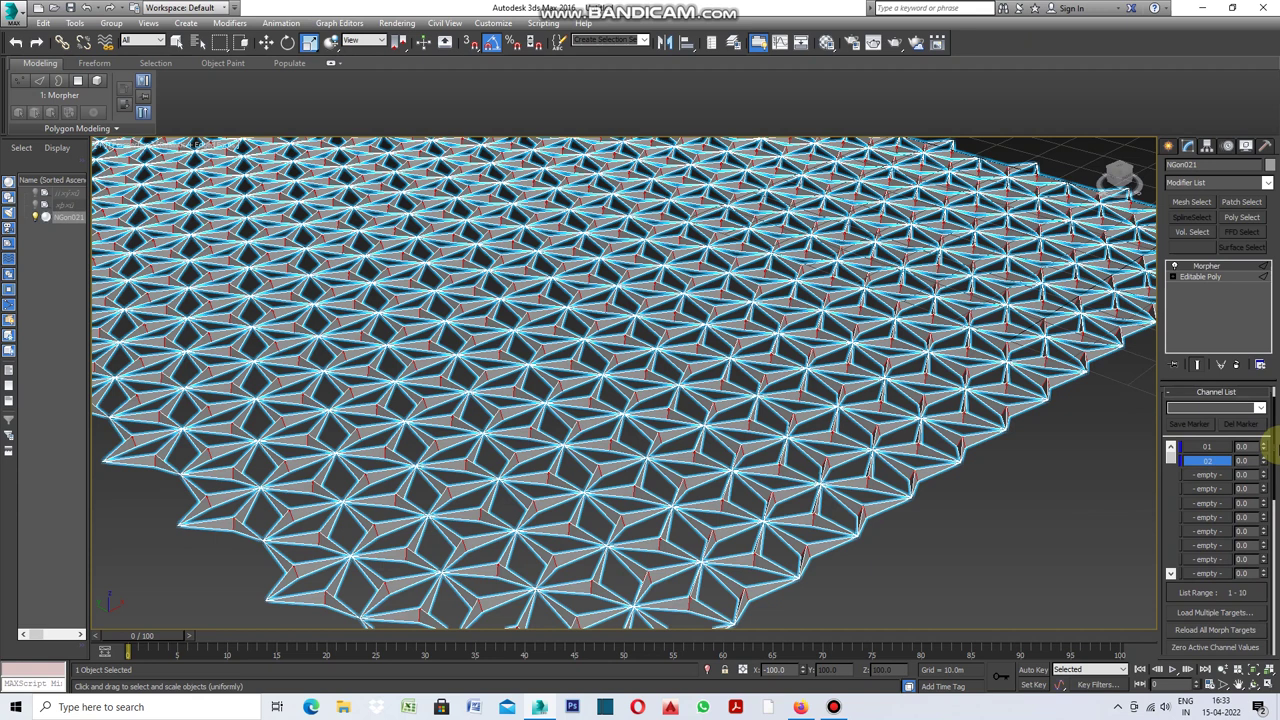
{"action": "left_click", "coordinate": [1209, 461]}
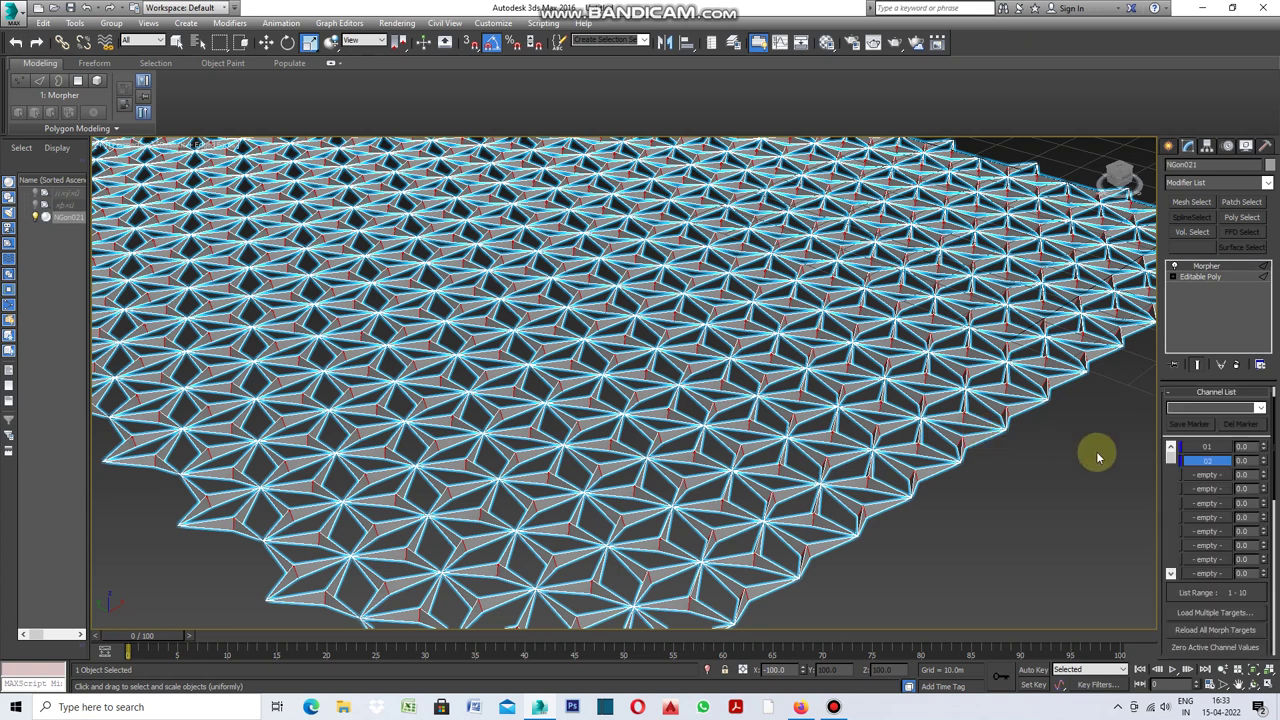
{"action": "mouse_move", "coordinate": [1262, 447]}
{"action": "left_mouse_down"}
{"action": "mouse_move", "coordinate": [1248, 478]}
{"action": "mouse_move", "coordinate": [1259, 365]}
{"action": "mouse_move", "coordinate": [1249, 486]}
{"action": "left_mouse_up"}
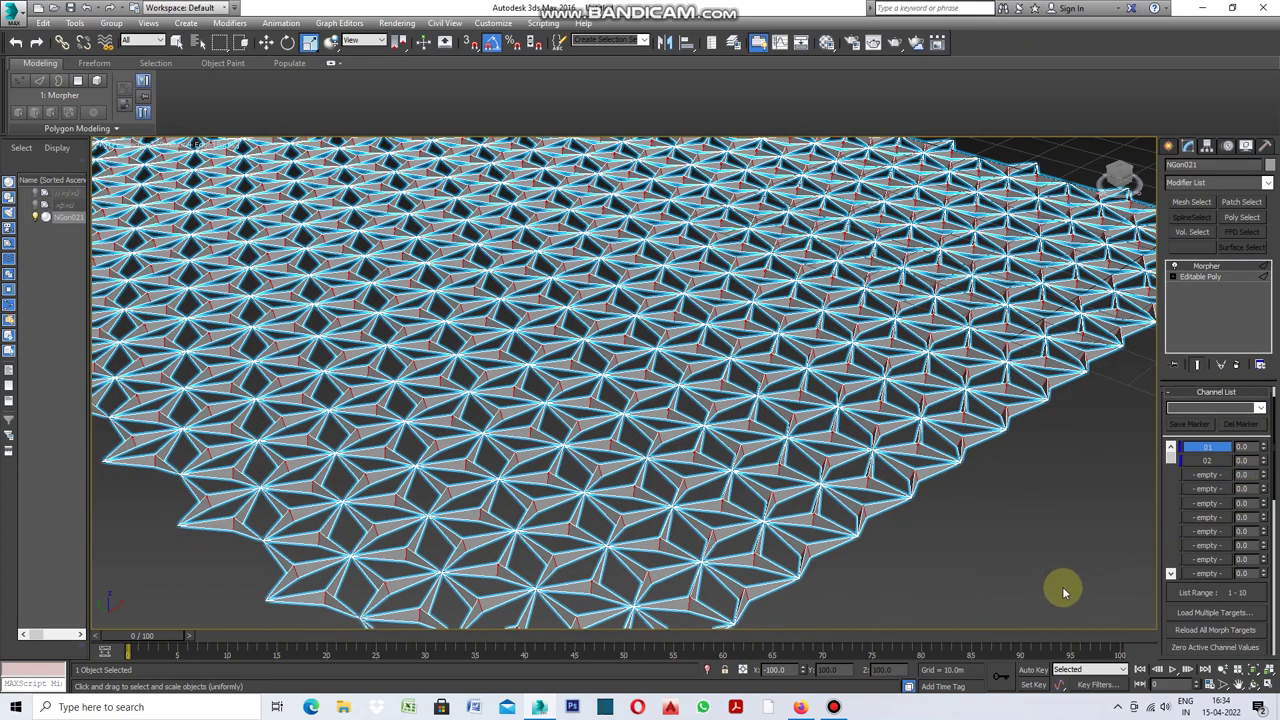
{"action": "left_click", "coordinate": [1167, 147]}
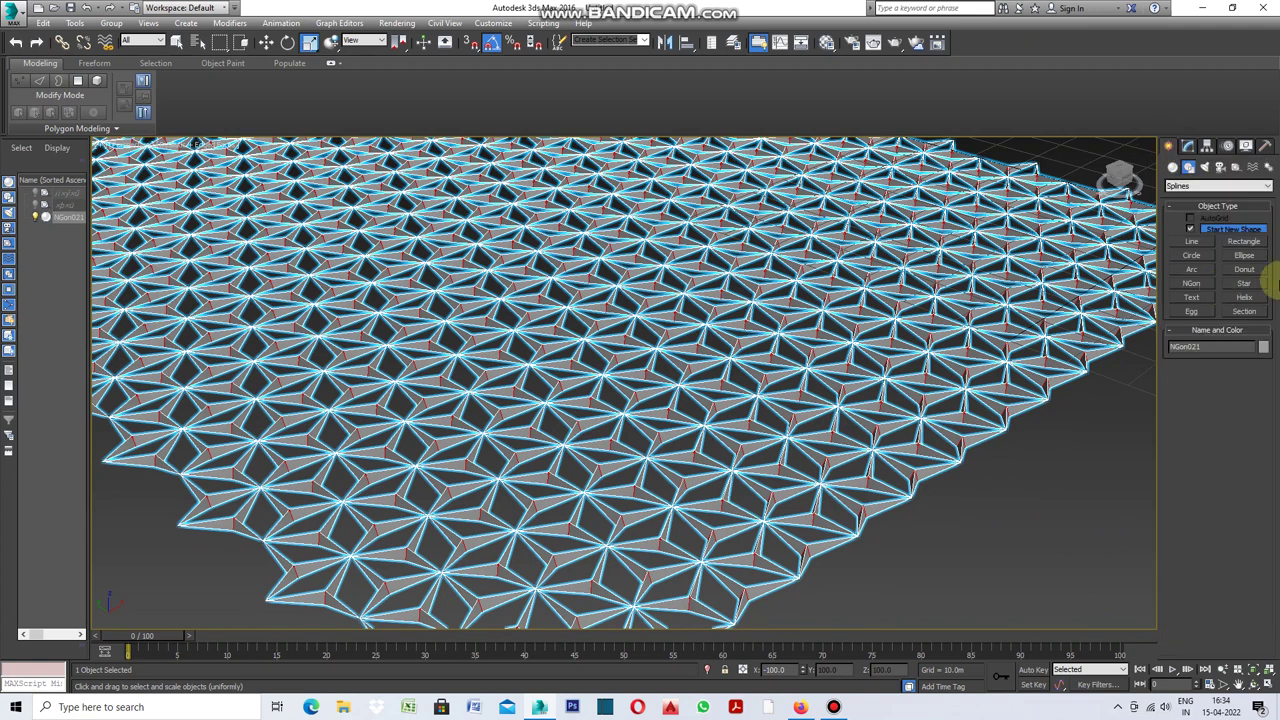
Add a Vol. Select modifier at Vertex level, selecting by Mesh Object
{"action": "left_click", "coordinate": [1173, 169]}
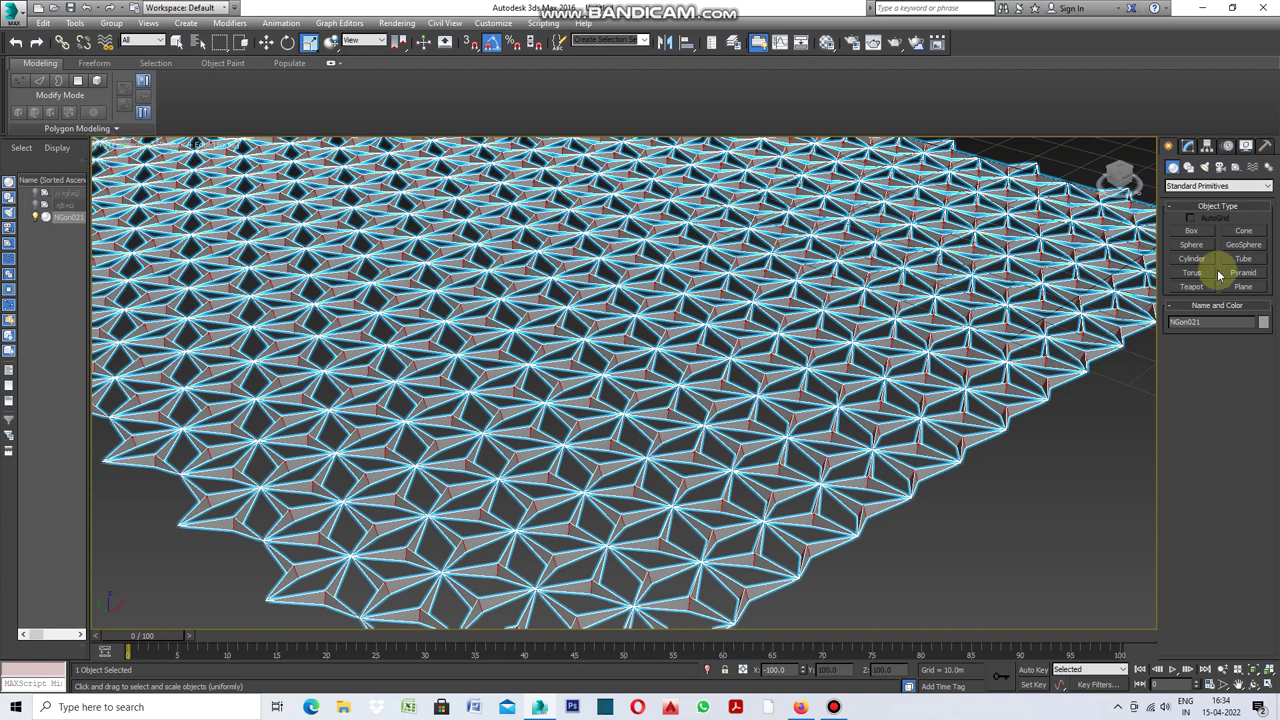
{"action": "left_click", "coordinate": [1188, 147]}
{"action": "left_click", "coordinate": [1267, 184]}
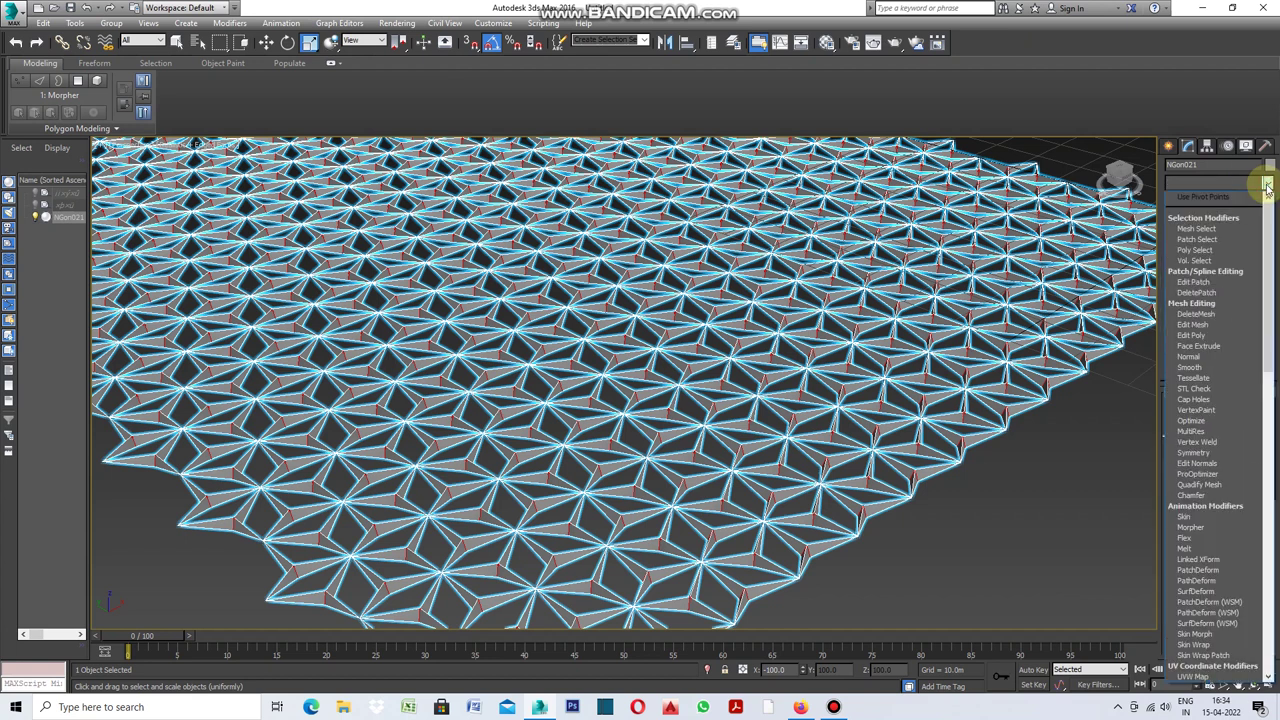
{"action": "left_click", "coordinate": [1205, 261]}
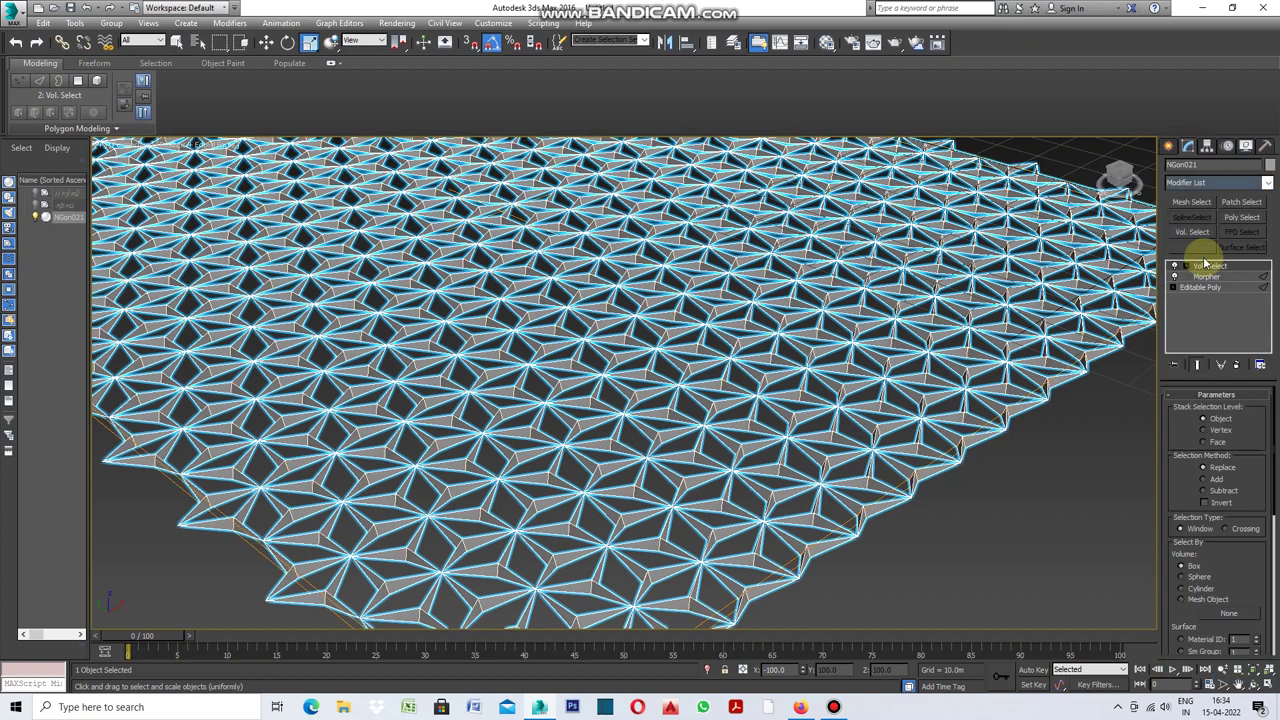
{"action": "left_click", "coordinate": [1205, 431]}
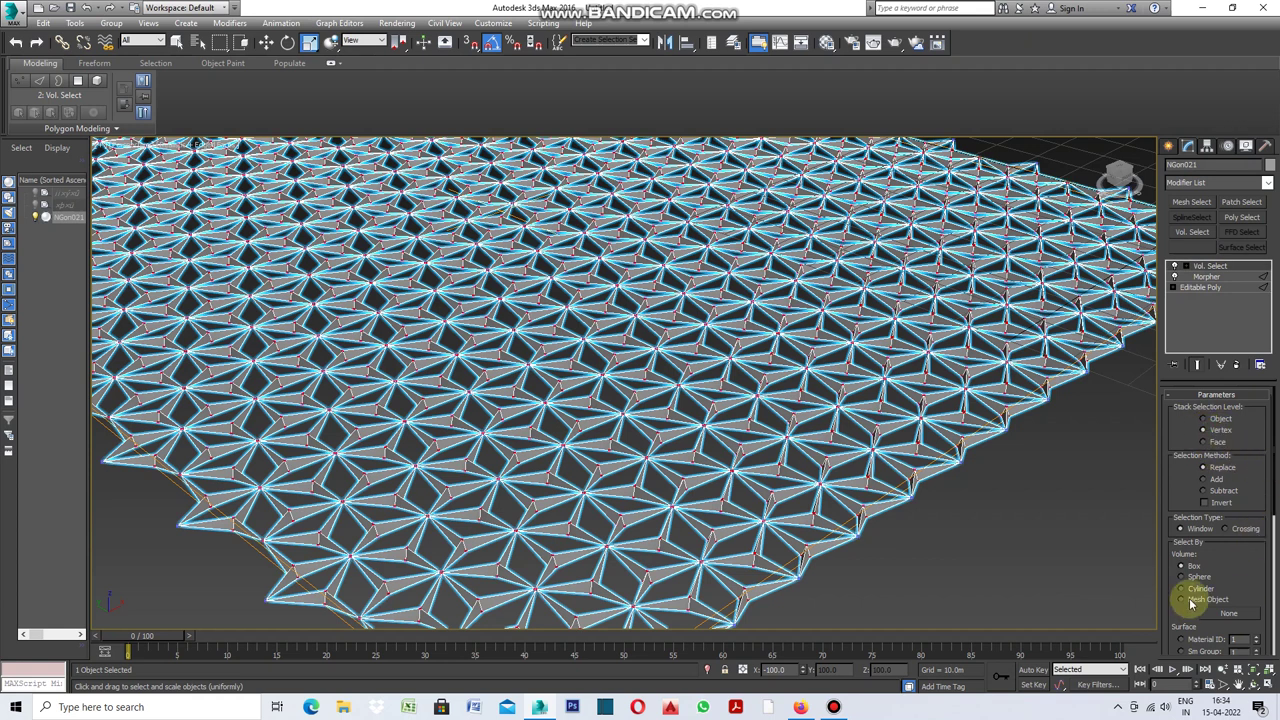
{"action": "left_click", "coordinate": [1183, 600]}
Turn on Use Soft Selection and adjust its Falloff value
{"action": "left_click_drag", "start_coordinate": [1274, 497], "coordinate": [1272, 630]}
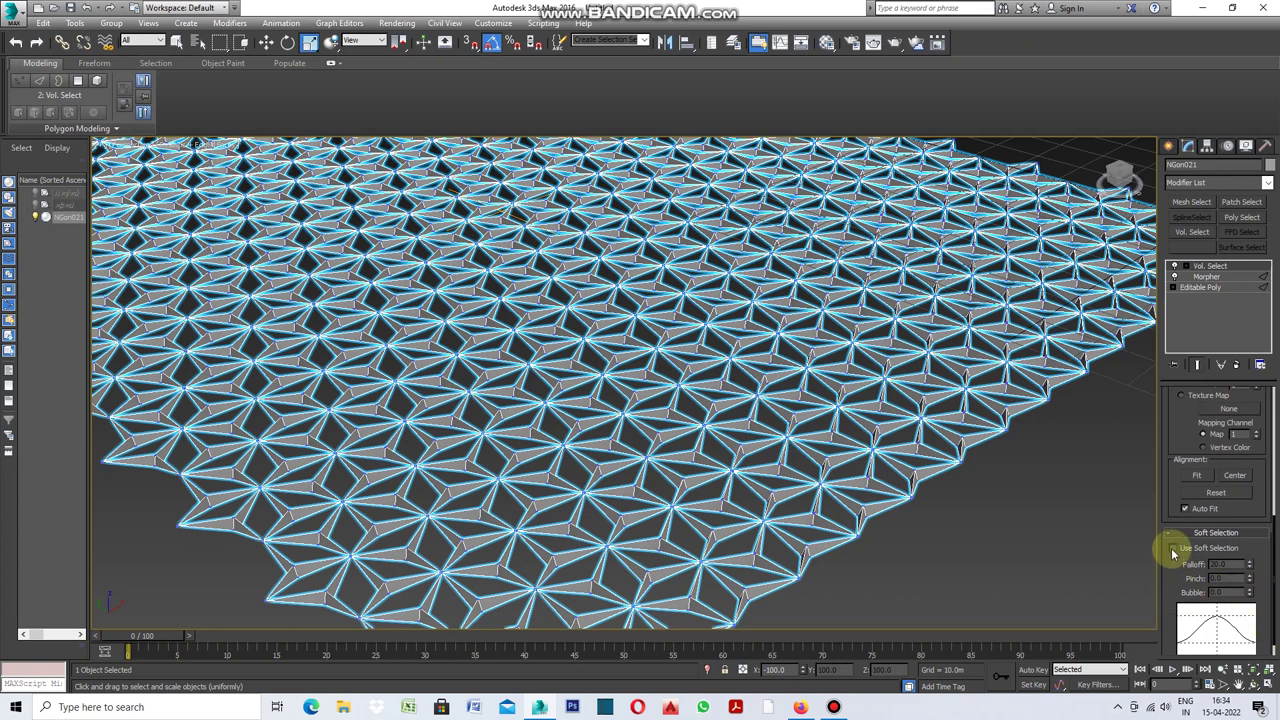
{"action": "left_click", "coordinate": [1173, 549]}
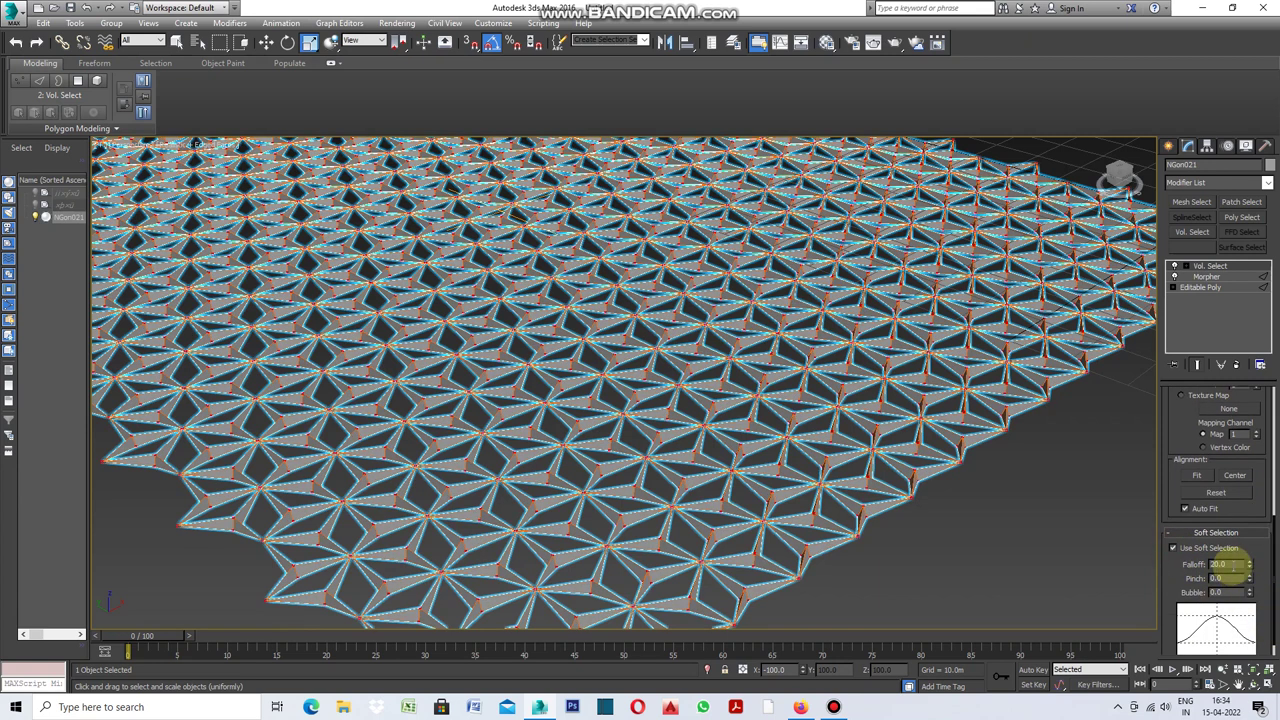
{"action": "left_click_drag", "start_coordinate": [1234, 565], "coordinate": [1198, 565]}
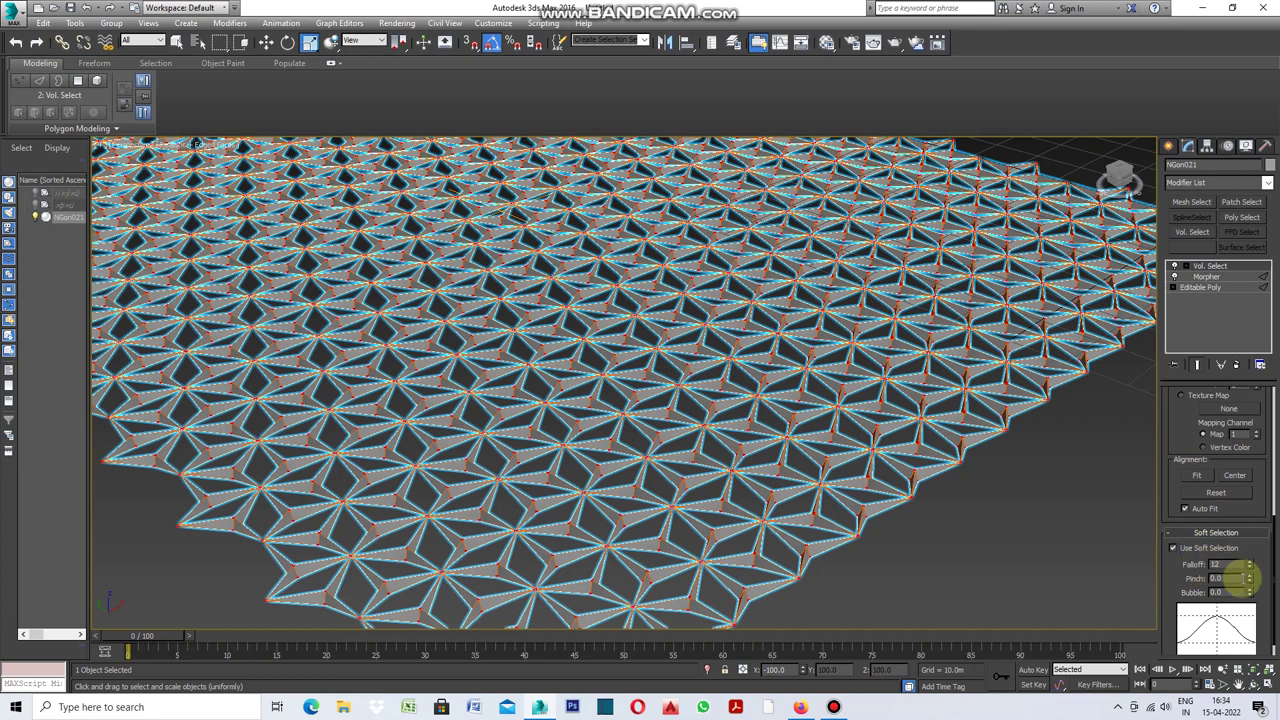
{"action": "left_click_drag", "start_coordinate": [1275, 541], "coordinate": [1270, 400]}
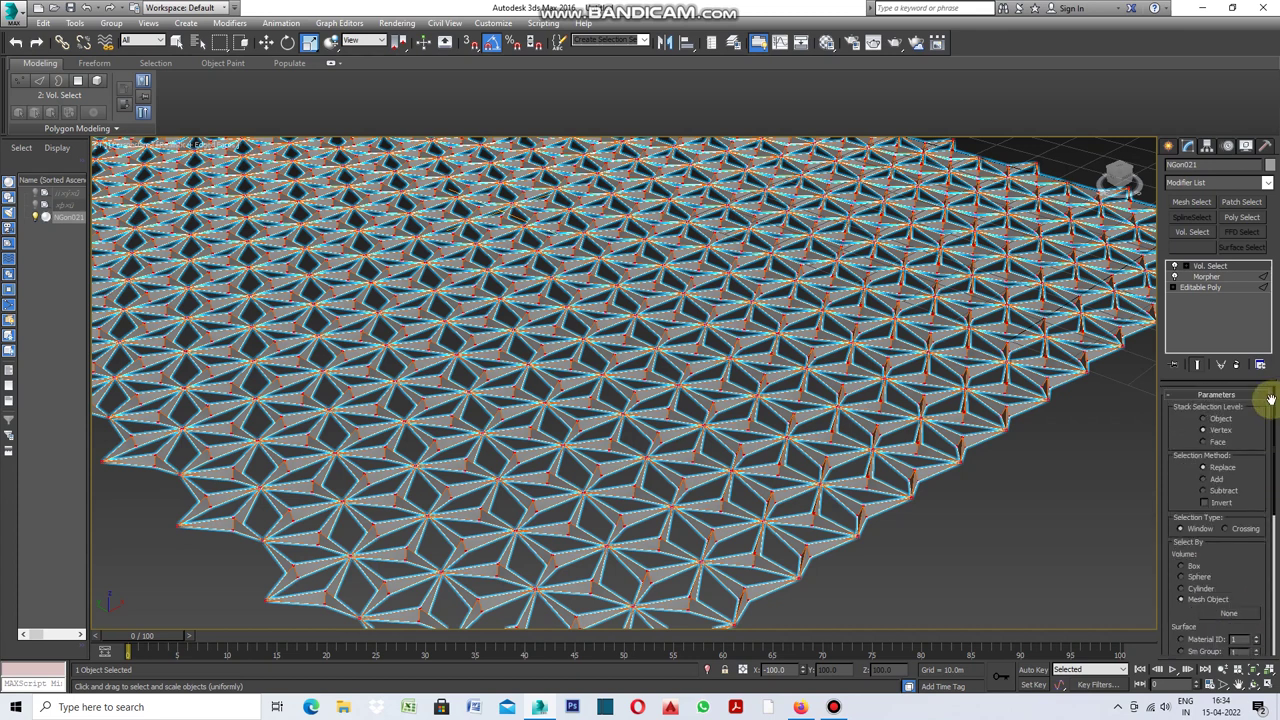
{"action": "left_click", "coordinate": [1167, 145]}
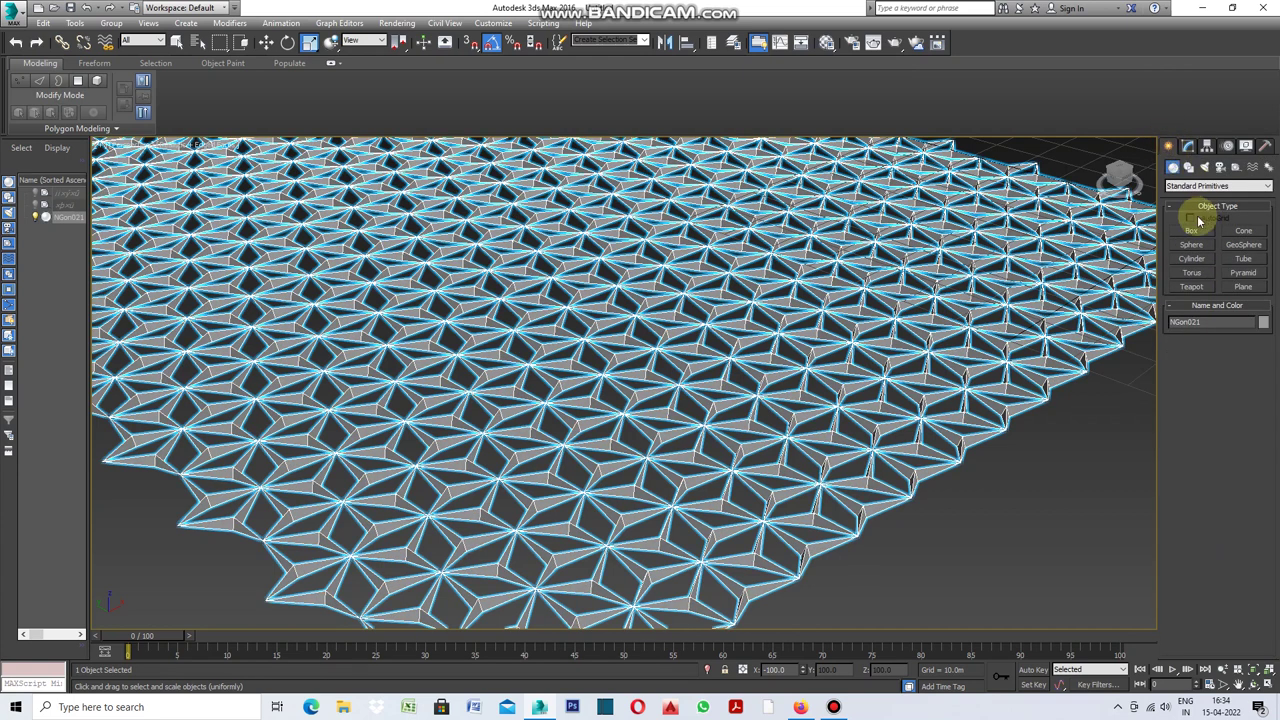
{"action": "left_click", "coordinate": [1192, 273]}
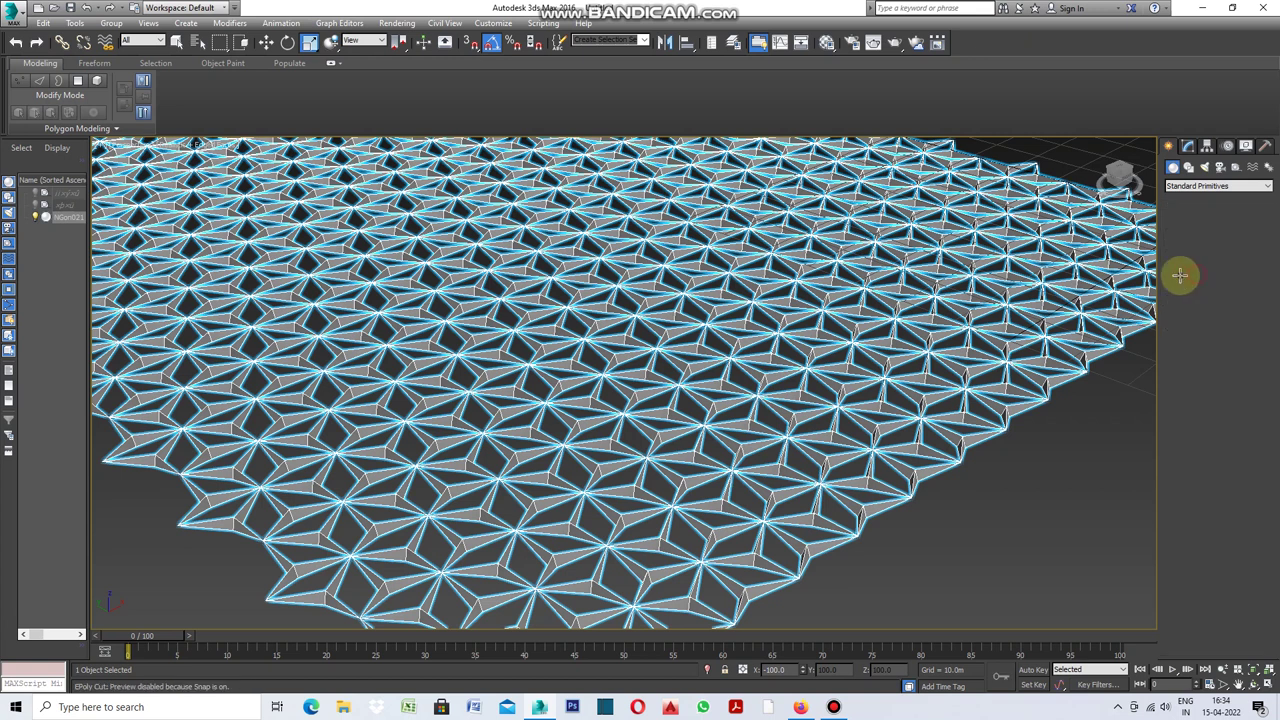
Draw Torus001 of roughly 80 m radius centred on the pattern in the Top view
{"action": "left_click", "coordinate": [98, 147]}
{"action": "key", "text": "t"}
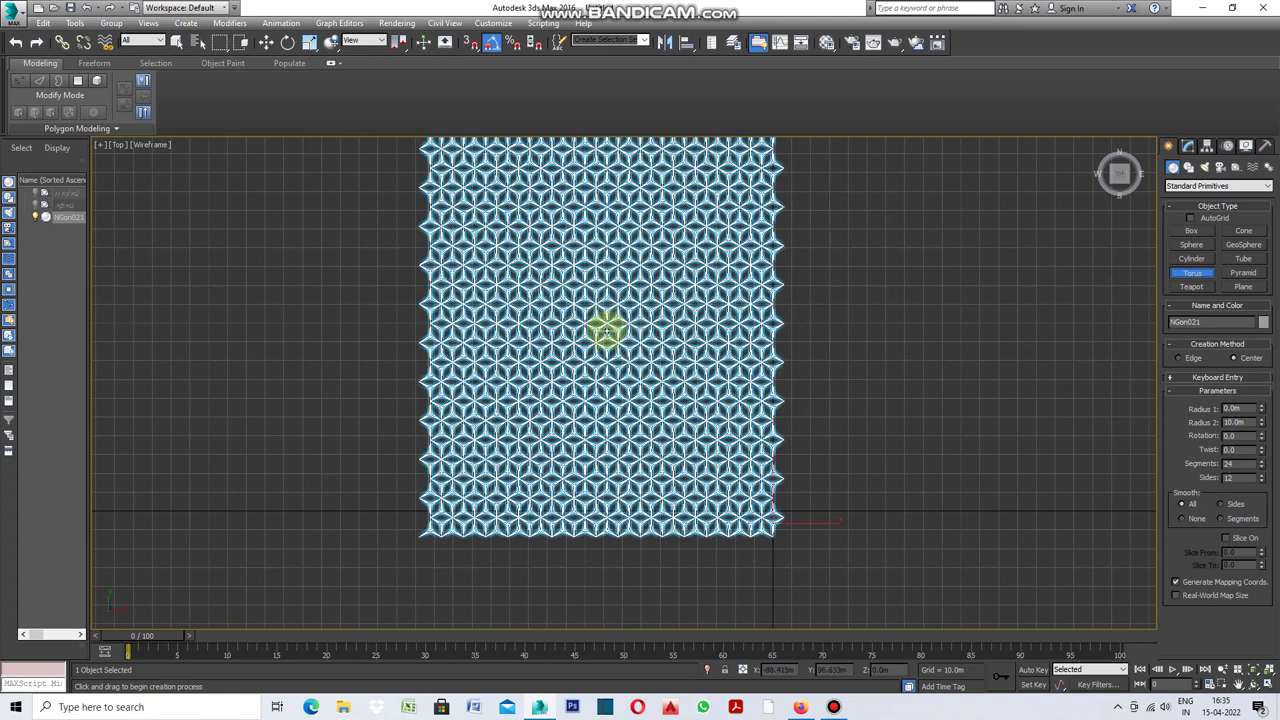
{"action": "scroll", "coordinate": [608, 318], "scroll_direction": "down", "scroll_amount": 2}
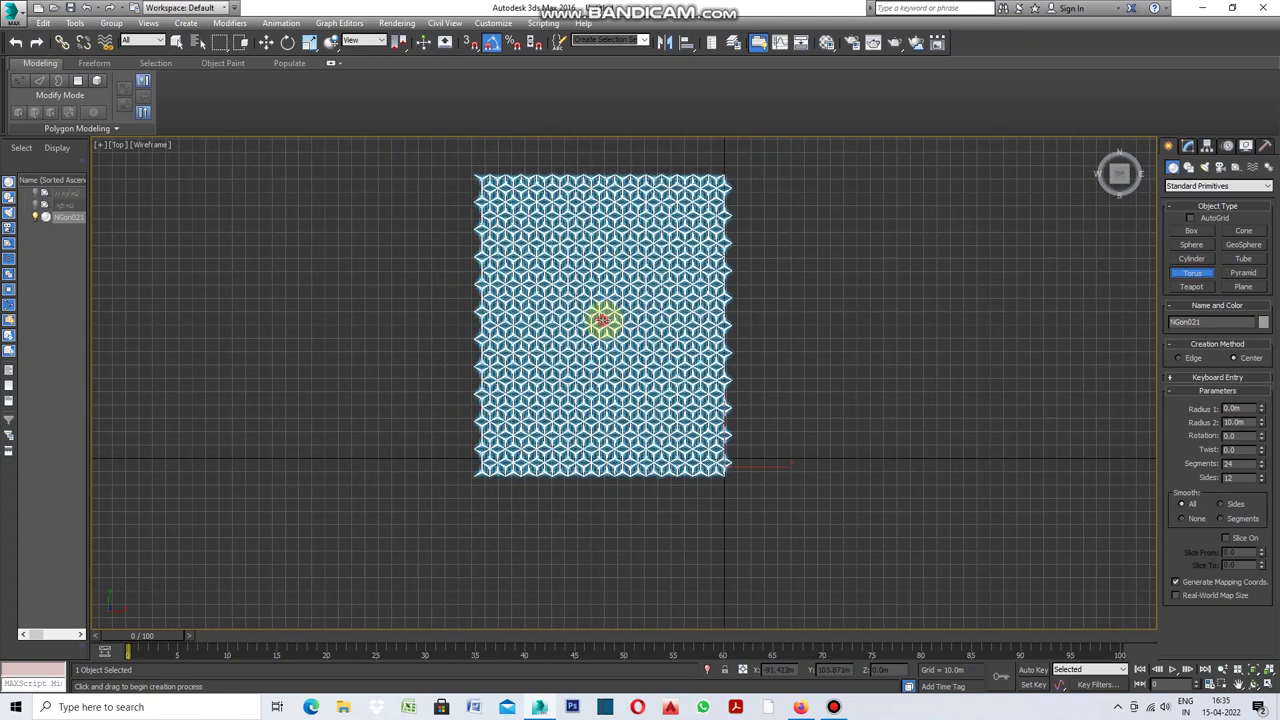
{"action": "left_click", "coordinate": [602, 320]}
{"action": "left_click_drag", "start_coordinate": [598, 324], "coordinate": [547, 428]}
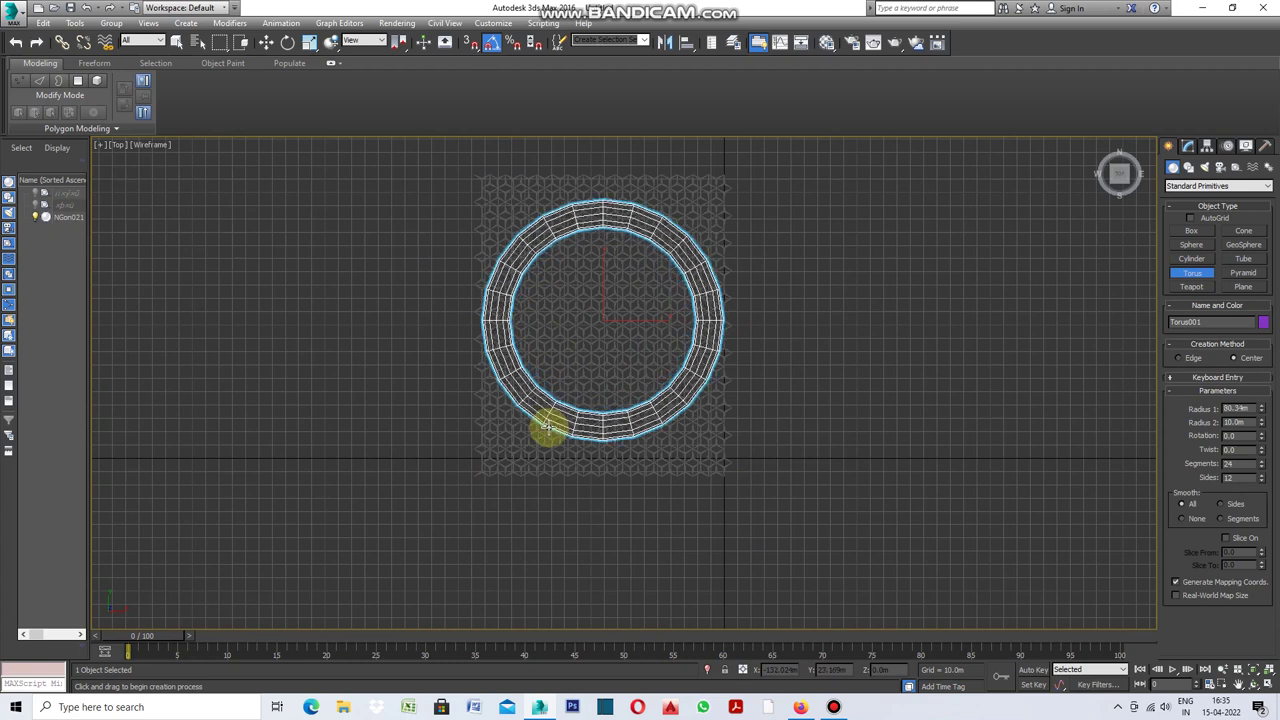
{"action": "right_click", "coordinate": [872, 424]}
{"action": "scroll", "coordinate": [741, 308], "scroll_direction": "up", "scroll_amount": 2}
{"action": "left_click", "coordinate": [681, 330]}
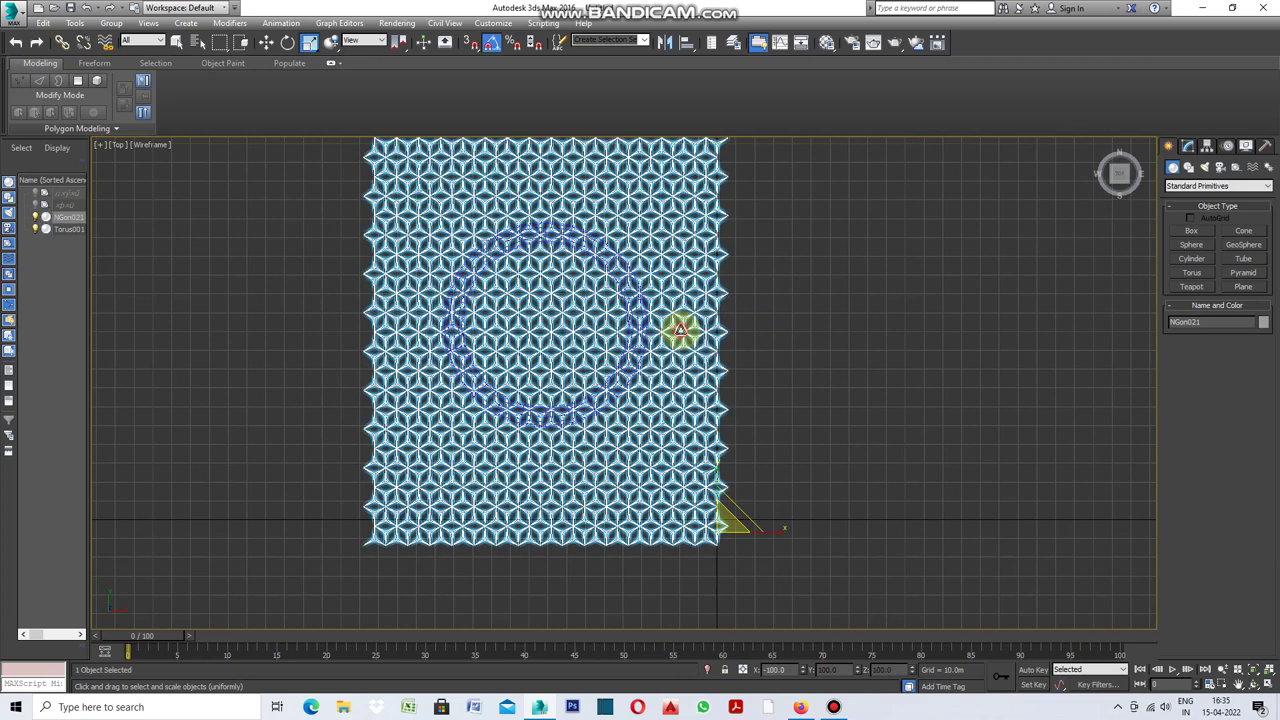
Pick Torus001 as the mesh object for the Vol. Select modifier
{"action": "left_click", "coordinate": [1189, 148]}
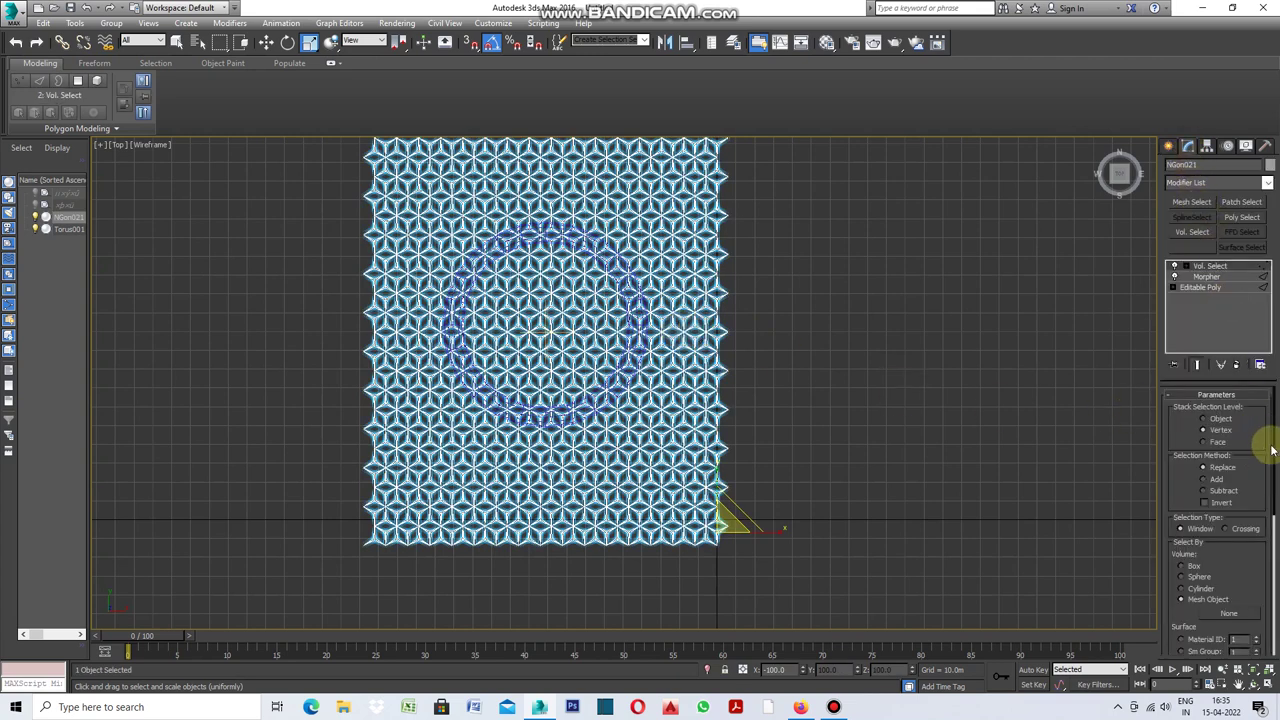
{"action": "scroll", "coordinate": [1266, 414], "scroll_direction": "down", "scroll_amount": 2}
{"action": "scroll", "coordinate": [1266, 414], "scroll_direction": "down", "scroll_amount": 1}
{"action": "scroll", "coordinate": [1266, 414], "scroll_direction": "down", "scroll_amount": 2}
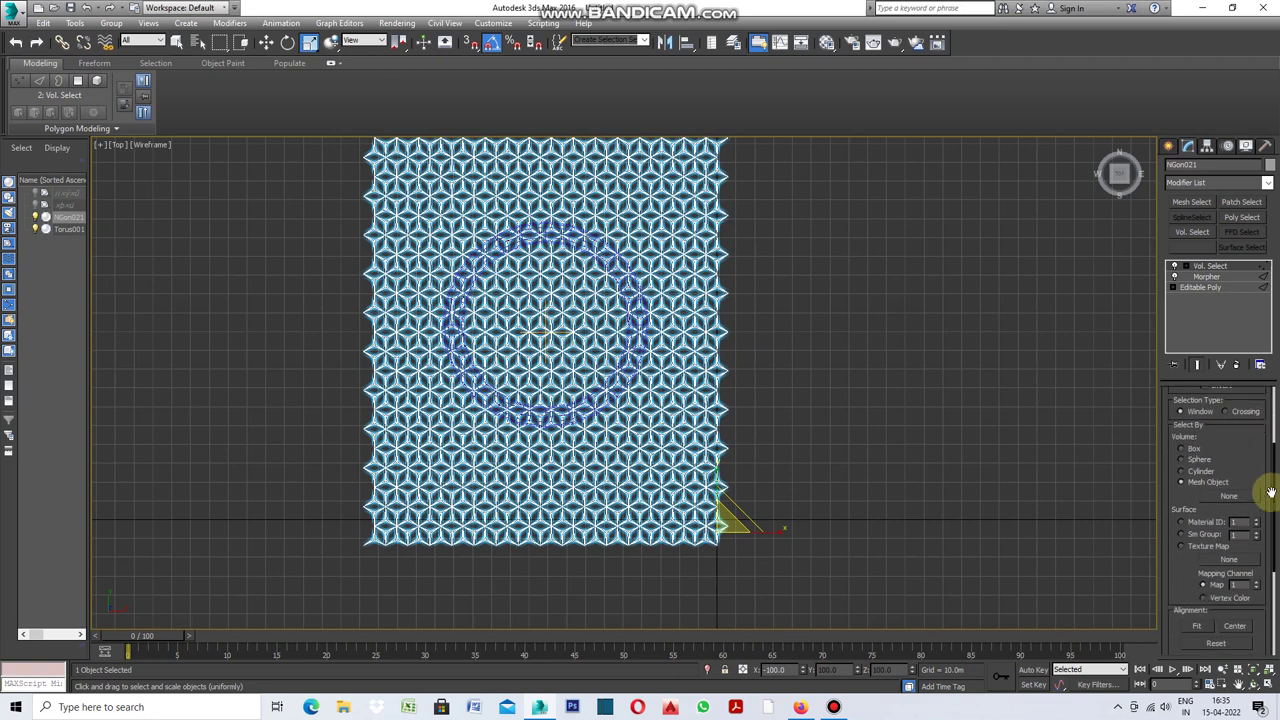
{"action": "left_click", "coordinate": [1233, 497]}
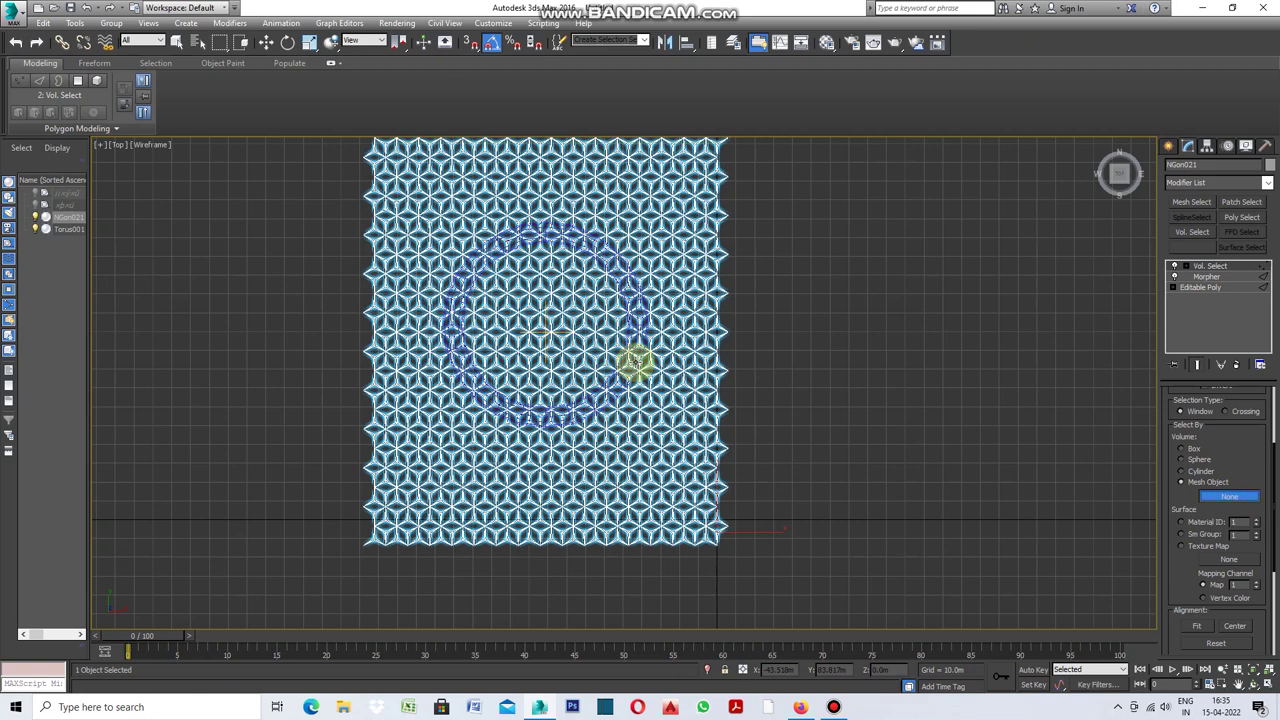
{"action": "left_click", "coordinate": [634, 364]}
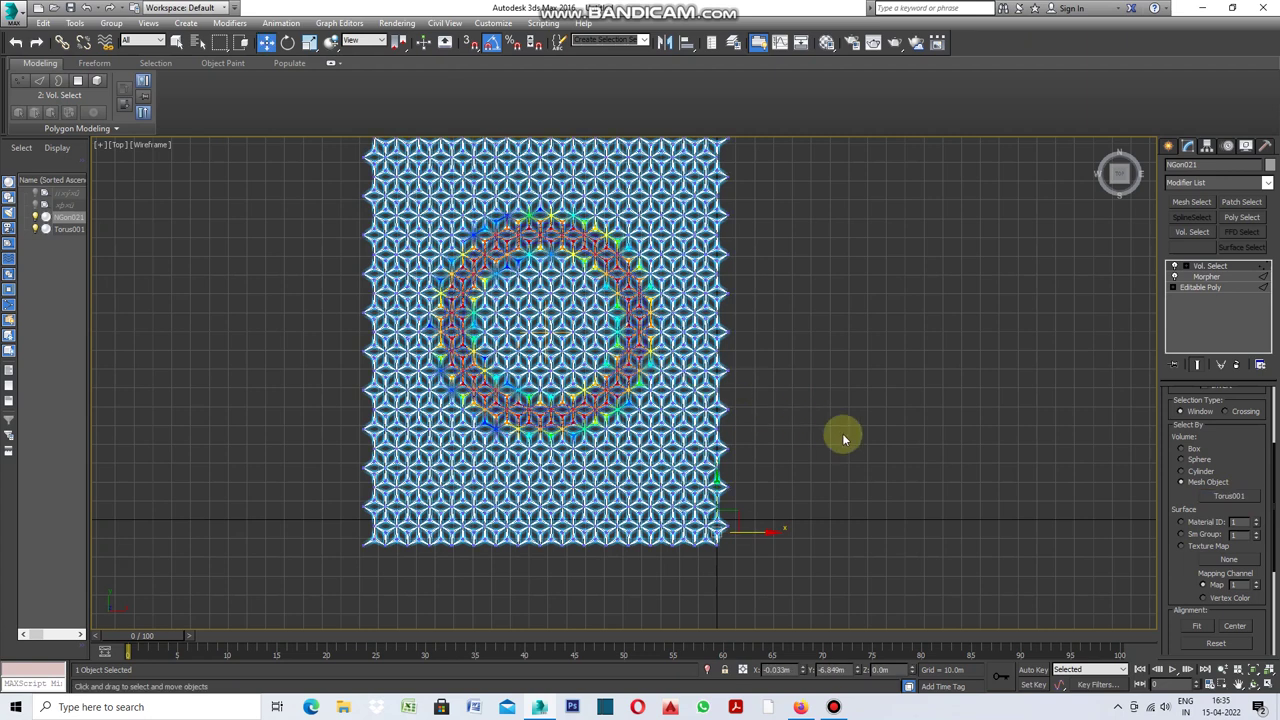
Move Vol. Select below Morpher and set morph channel 01 to 100
{"action": "key", "text": "shift+super"}
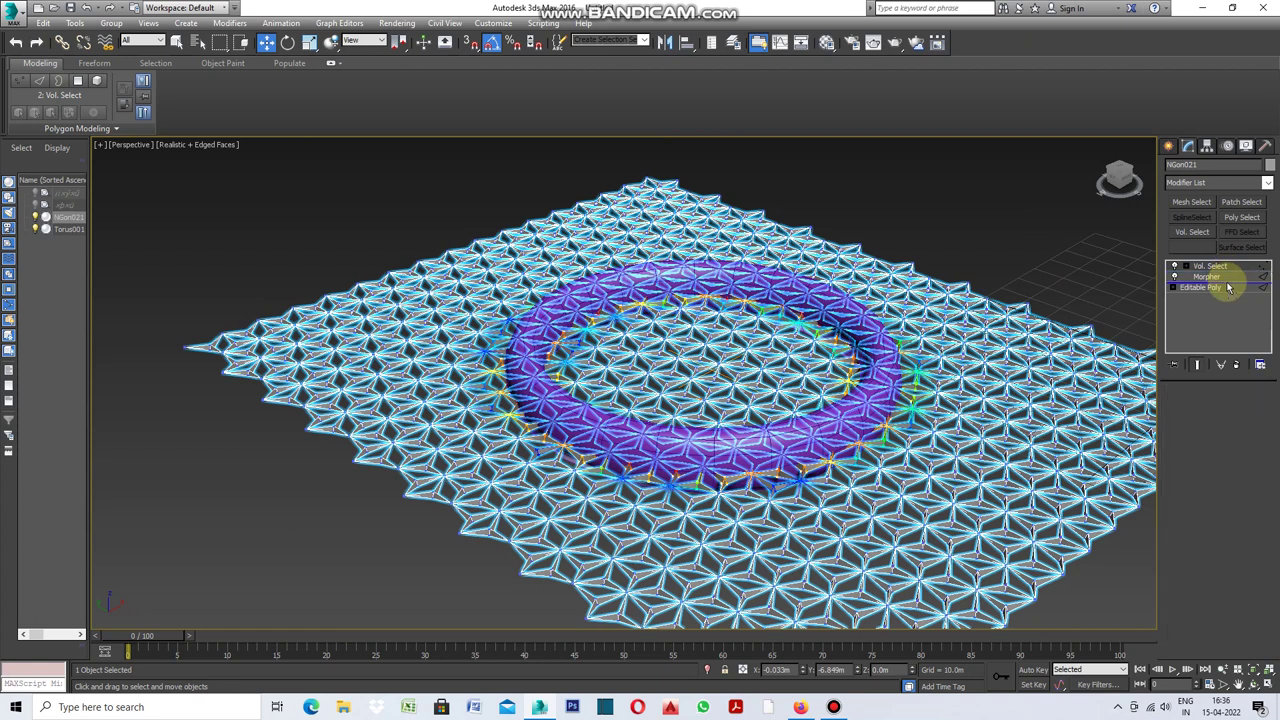
{"action": "left_click_drag", "start_coordinate": [1228, 287], "coordinate": [1228, 290]}
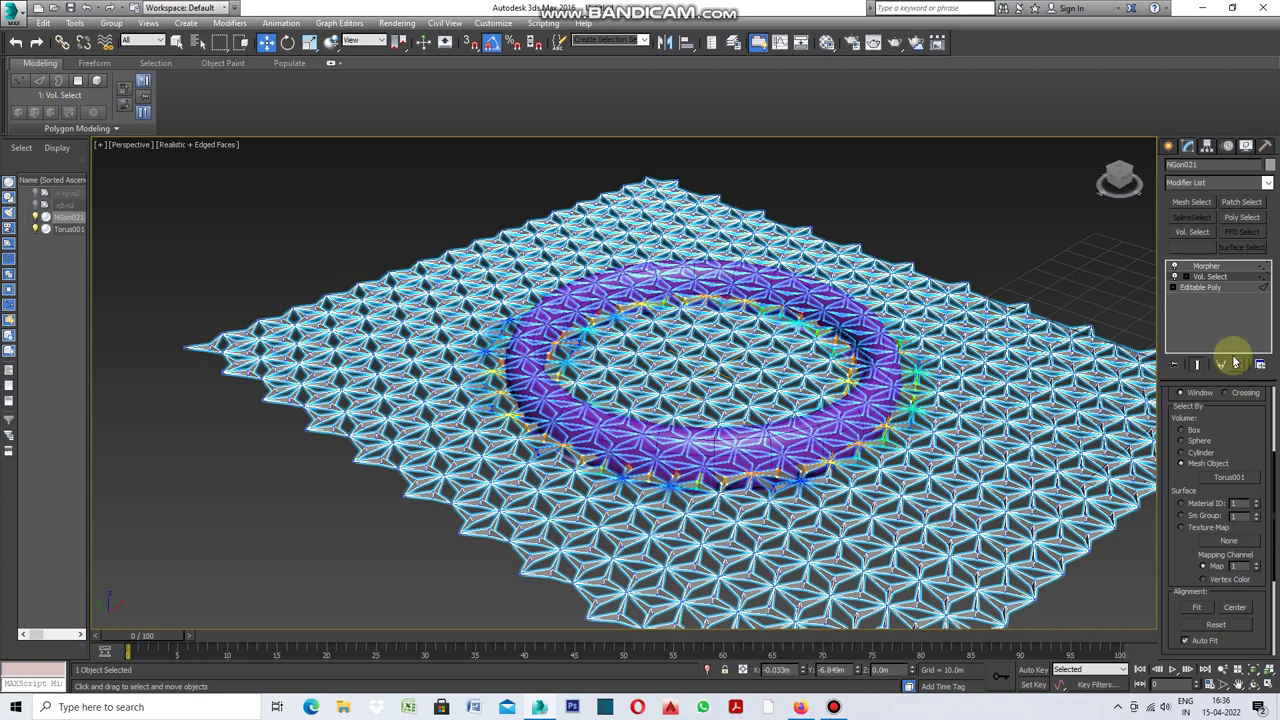
{"action": "left_click", "coordinate": [1220, 266]}
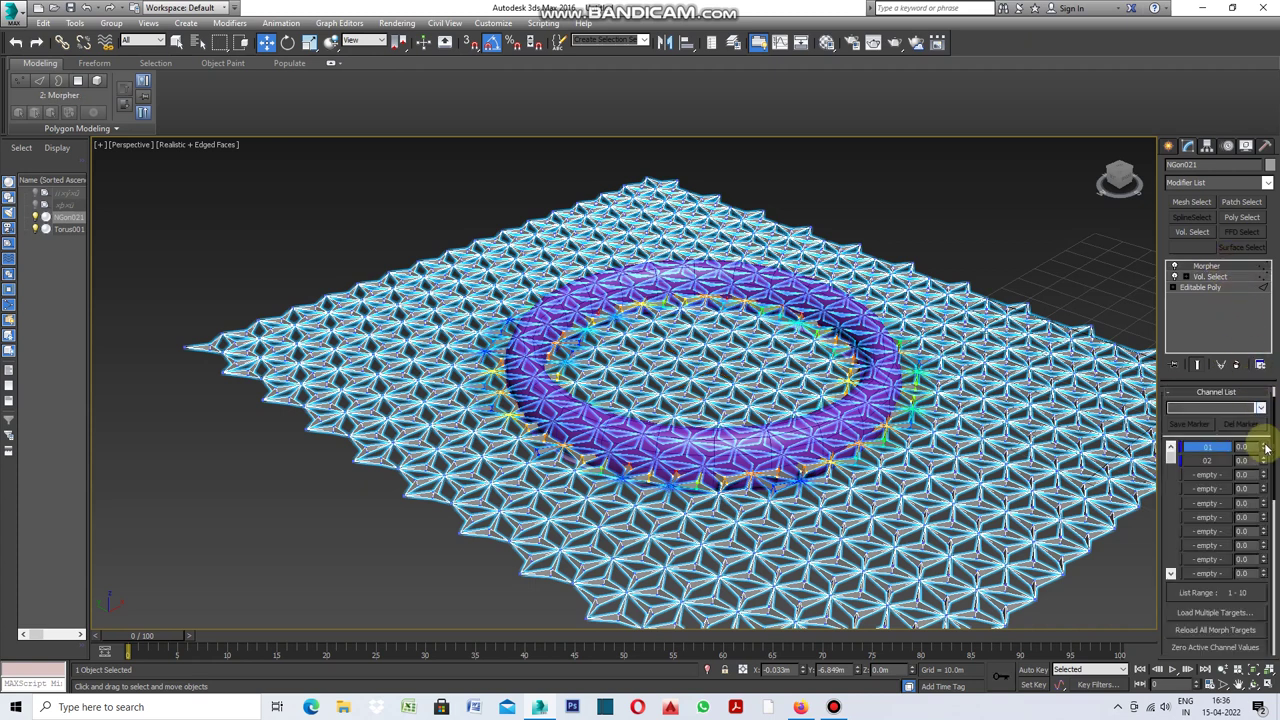
{"action": "left_click_drag", "start_coordinate": [1266, 452], "coordinate": [1250, 258]}
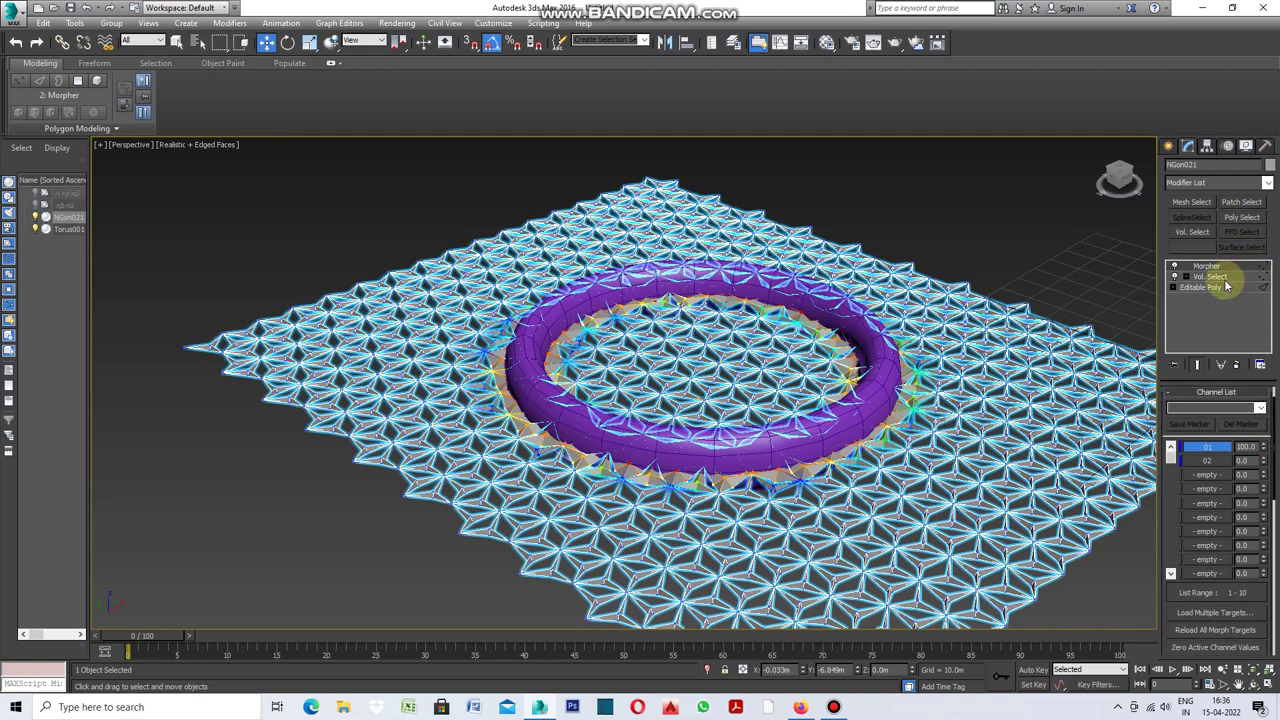
{"action": "left_click", "coordinate": [1077, 286]}
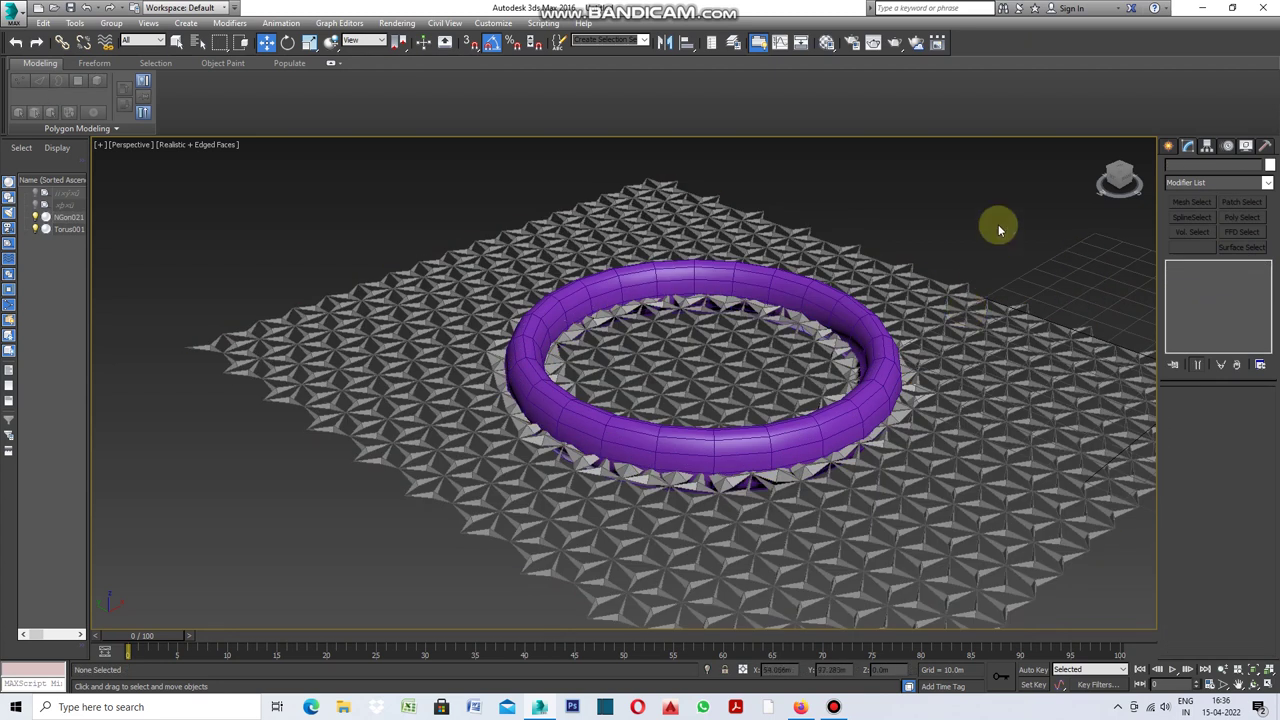
Move the torus and Shift-drag a Reference clone of the morphed plane to the lower left
{"action": "left_click", "coordinate": [888, 337]}
{"action": "mouse_move", "coordinate": [725, 350]}
{"action": "left_mouse_down"}
{"action": "mouse_move", "coordinate": [586, 462]}
{"action": "mouse_move", "coordinate": [733, 428]}
{"action": "left_mouse_up"}
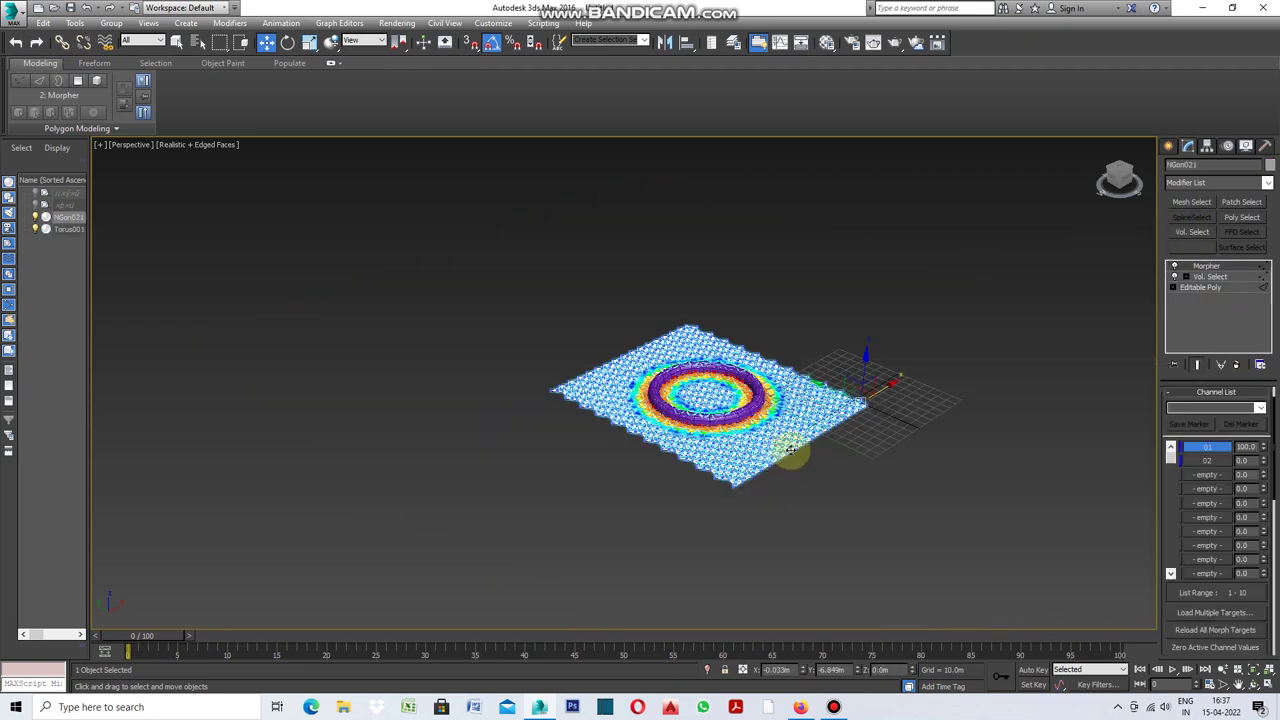
{"action": "left_click_drag", "start_coordinate": [886, 388], "coordinate": [749, 491]}
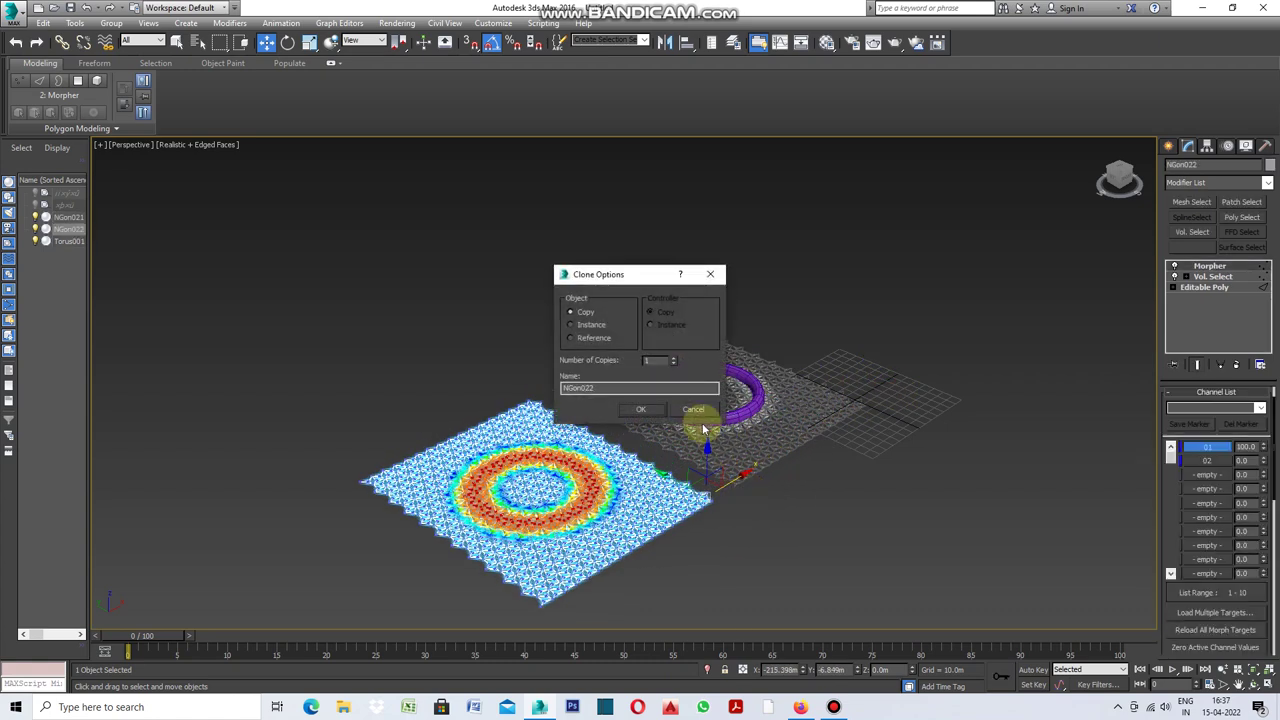
{"action": "left_click", "coordinate": [643, 410]}
{"action": "left_click", "coordinate": [781, 498]}
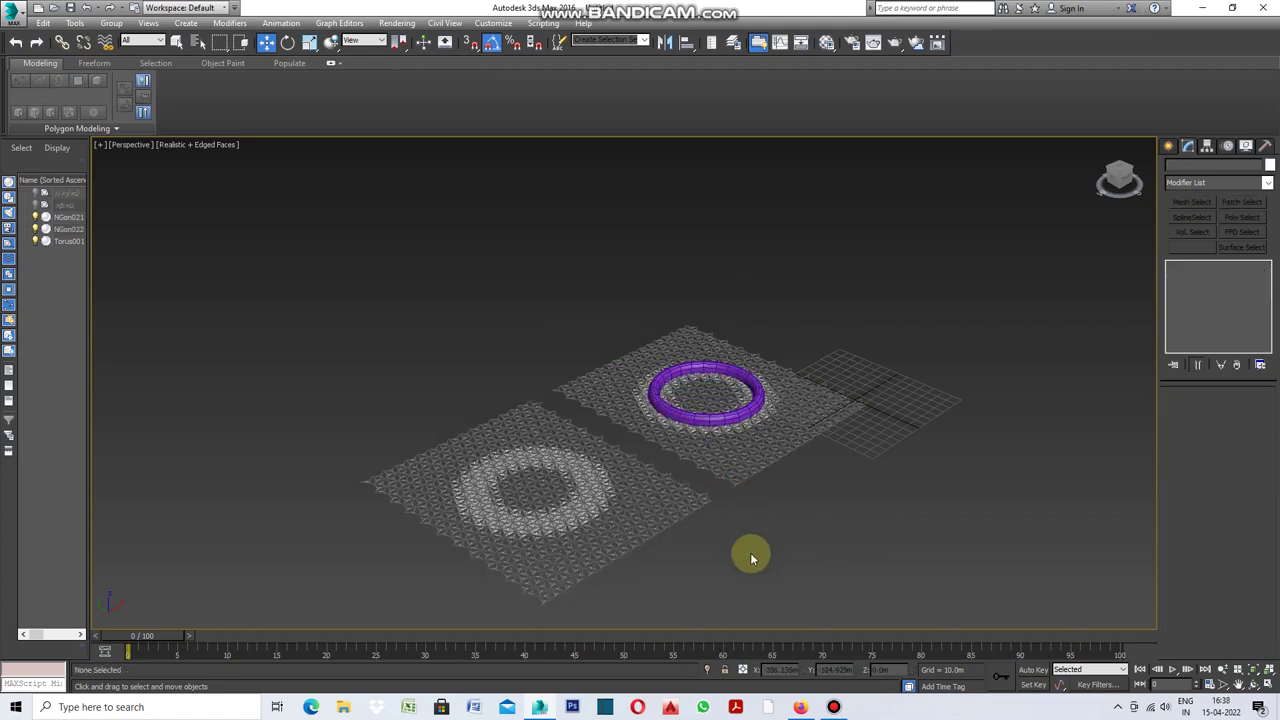
Nudge the torus slightly lower-left over the pattern
{"action": "scroll", "coordinate": [446, 554], "scroll_direction": "up", "scroll_amount": 5}
{"action": "scroll", "coordinate": [455, 545], "scroll_direction": "down", "scroll_amount": 3}
{"action": "scroll", "coordinate": [394, 509], "scroll_direction": "down", "scroll_amount": 4}
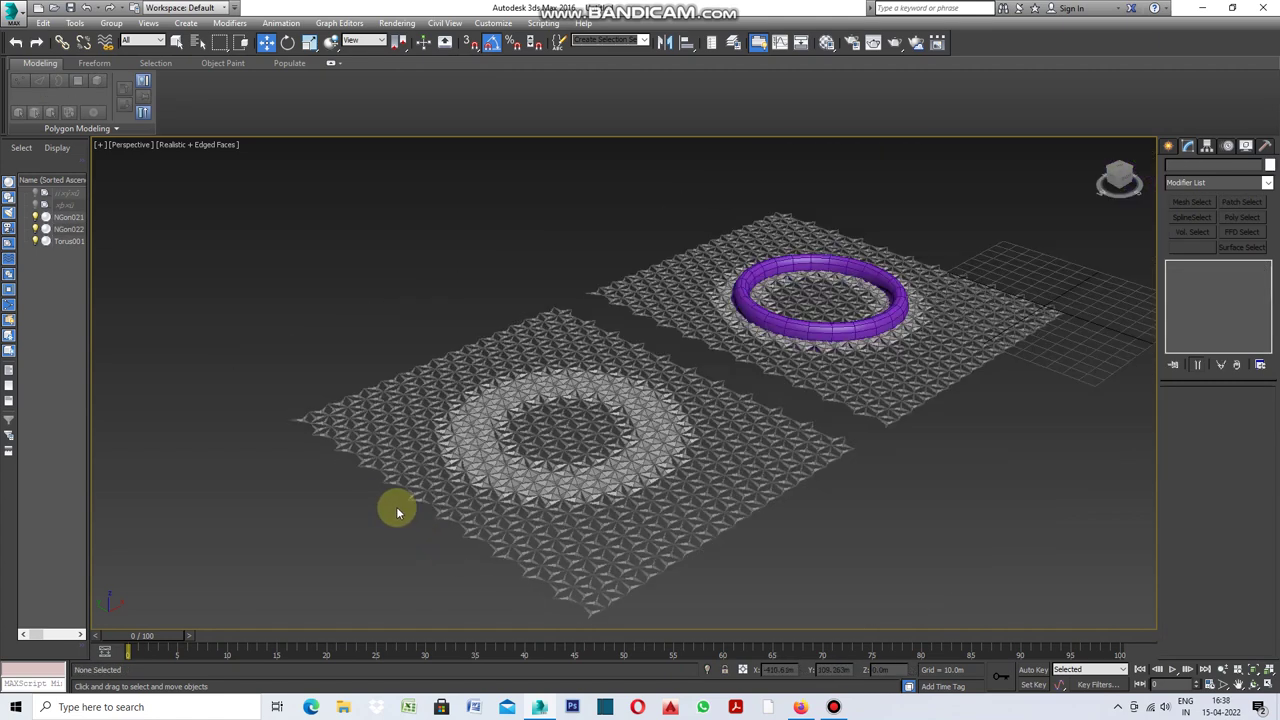
{"action": "scroll", "coordinate": [900, 457], "scroll_direction": "up", "scroll_amount": 2}
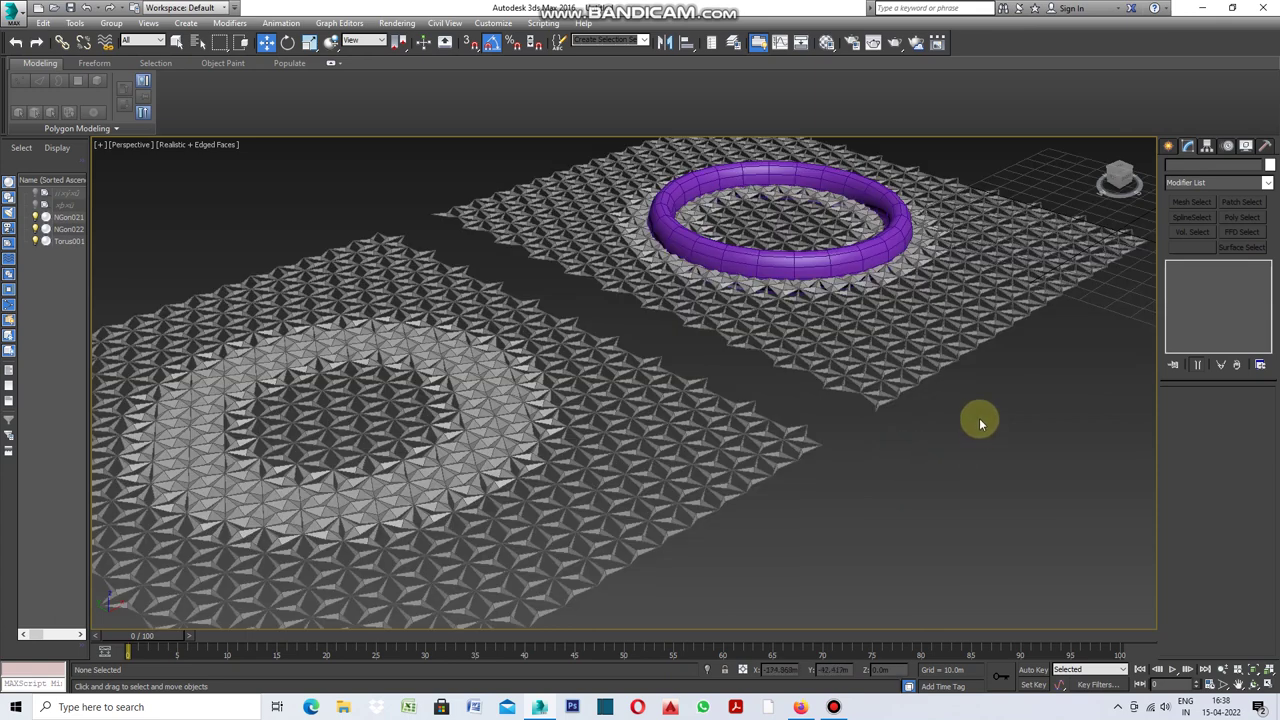
{"action": "left_click", "coordinate": [851, 263]}
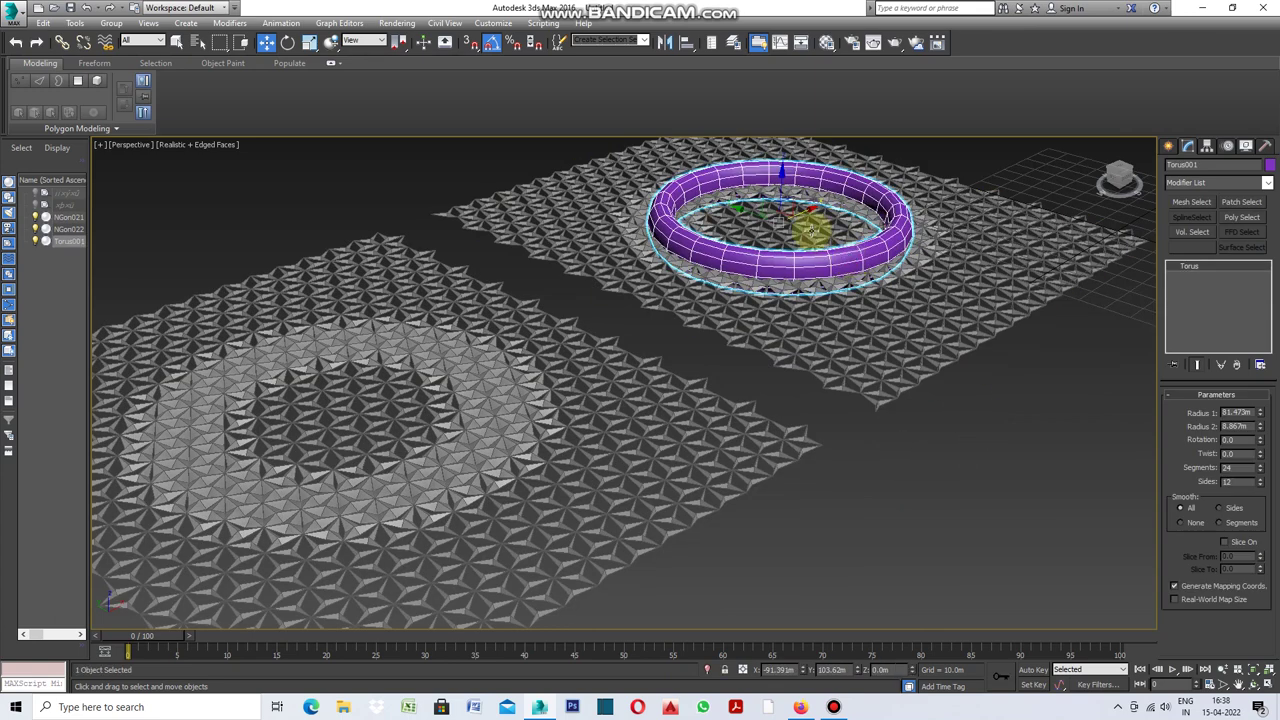
{"action": "left_click_drag", "start_coordinate": [800, 215], "coordinate": [791, 261]}
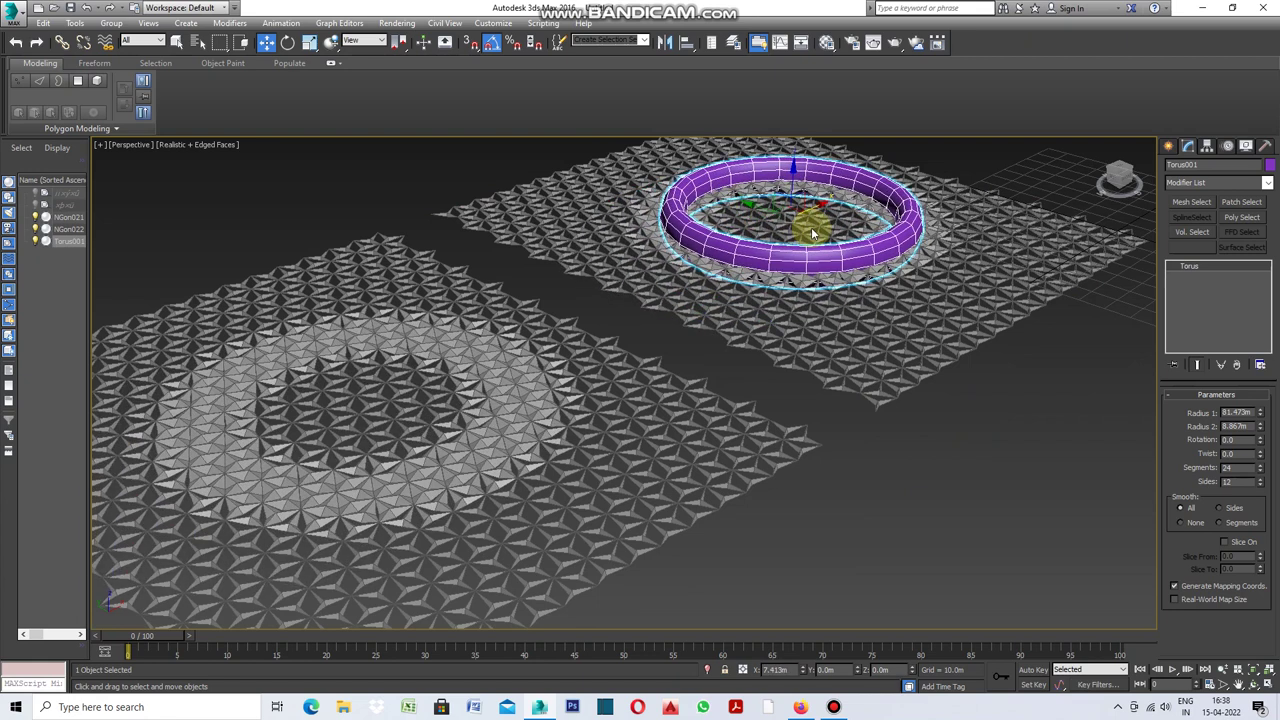
Convert the copied plane NGon022 to an Editable Poly in the Top view
{"action": "scroll", "coordinate": [726, 517], "scroll_direction": "down", "scroll_amount": 2}
{"action": "scroll", "coordinate": [726, 517], "scroll_direction": "down", "scroll_amount": 4}
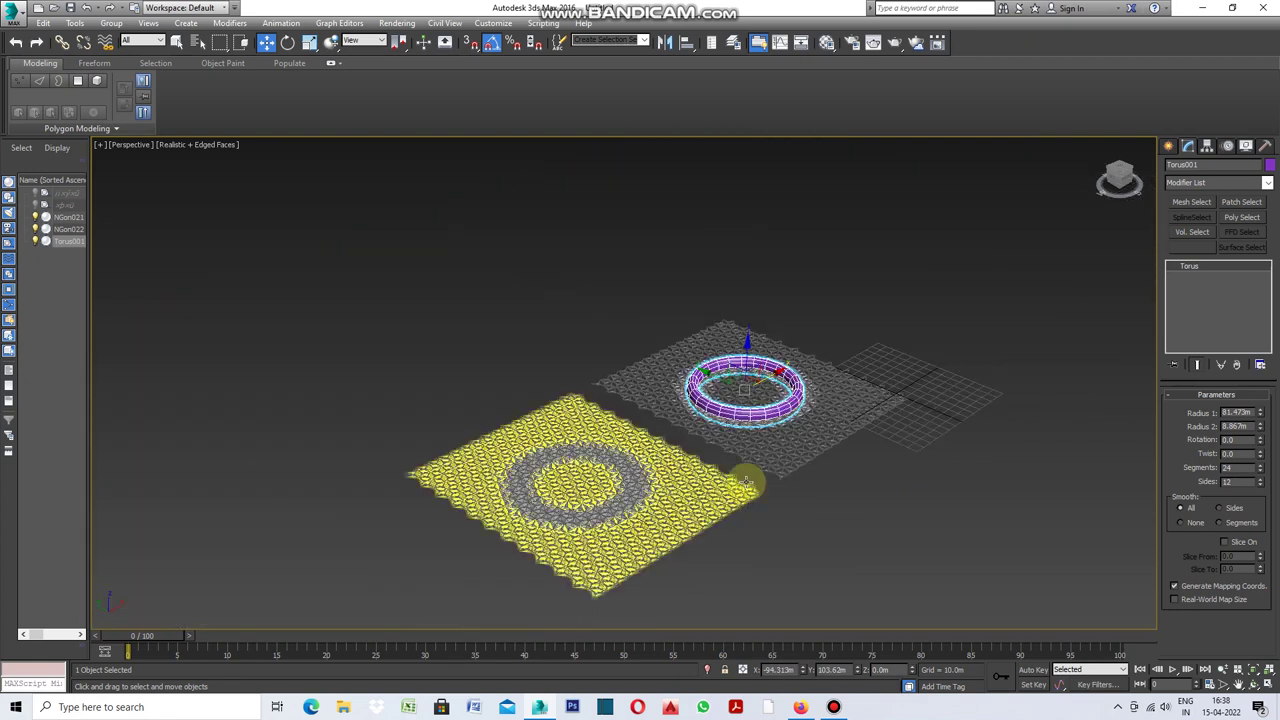
{"action": "key", "text": "t"}
{"action": "left_click", "coordinate": [580, 362]}
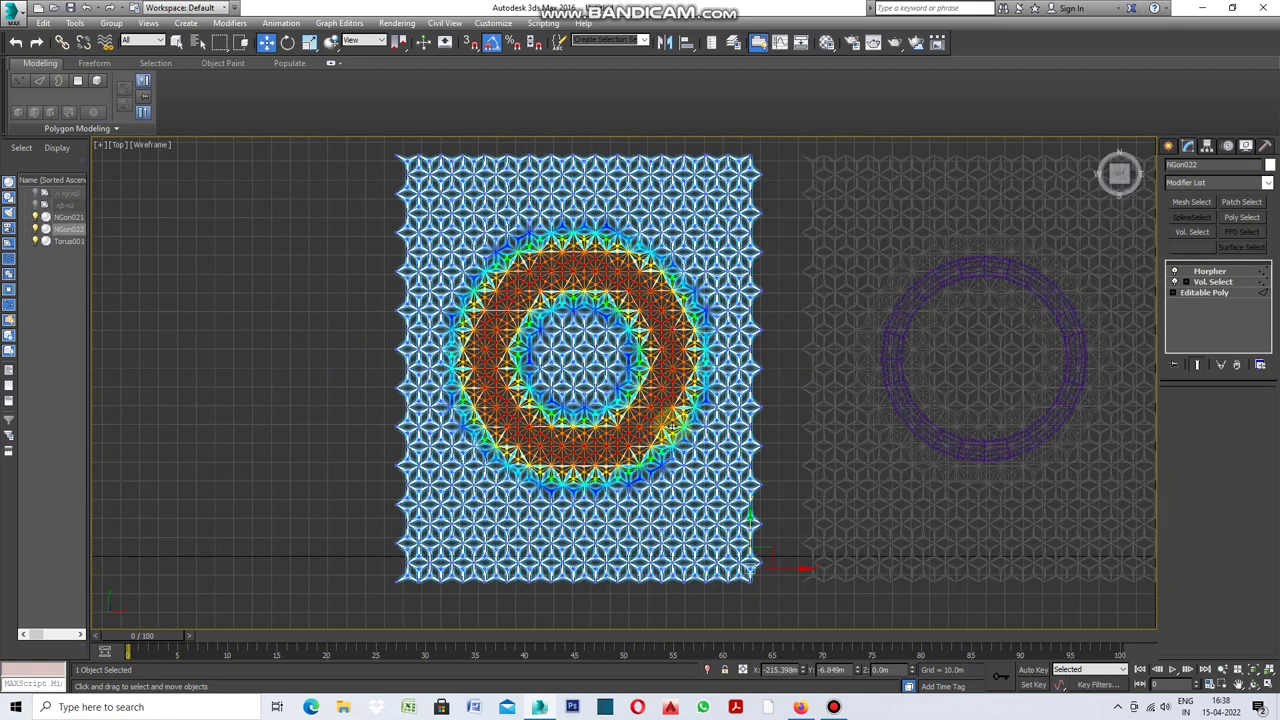
{"action": "right_click", "coordinate": [349, 337]}
{"action": "mouse_move", "coordinate": [373, 463]}
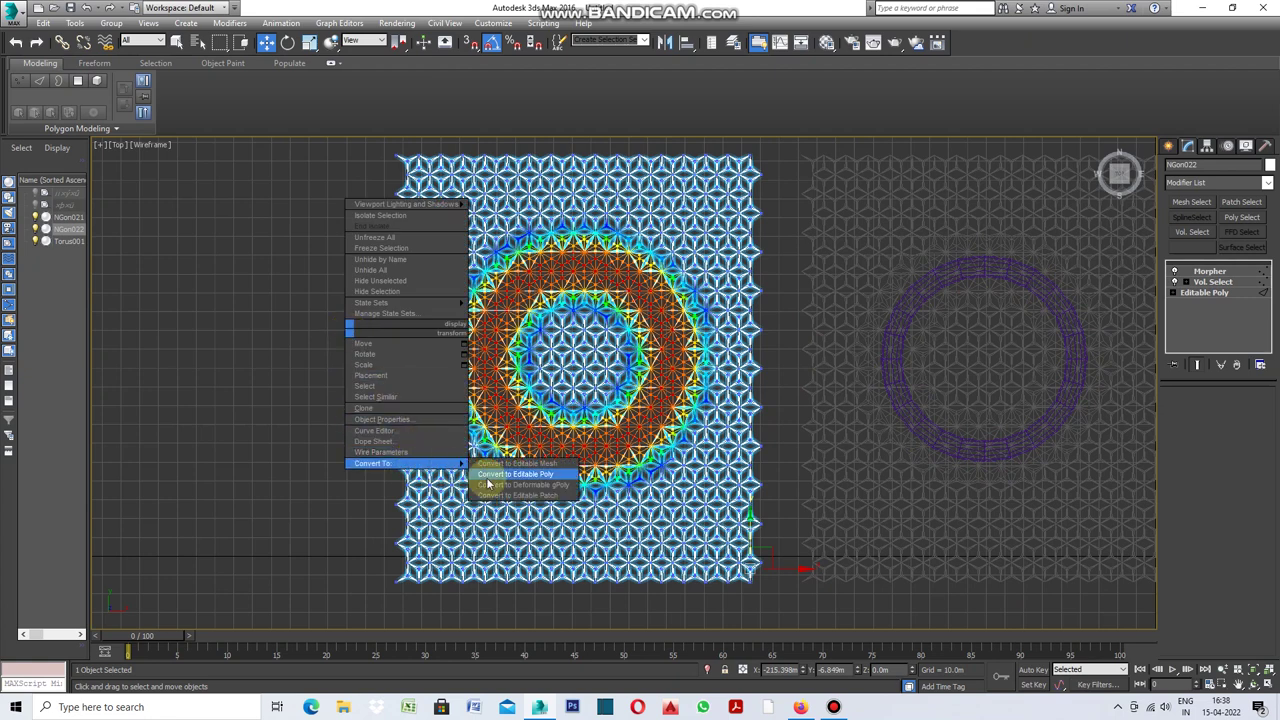
{"action": "left_click", "coordinate": [490, 474]}
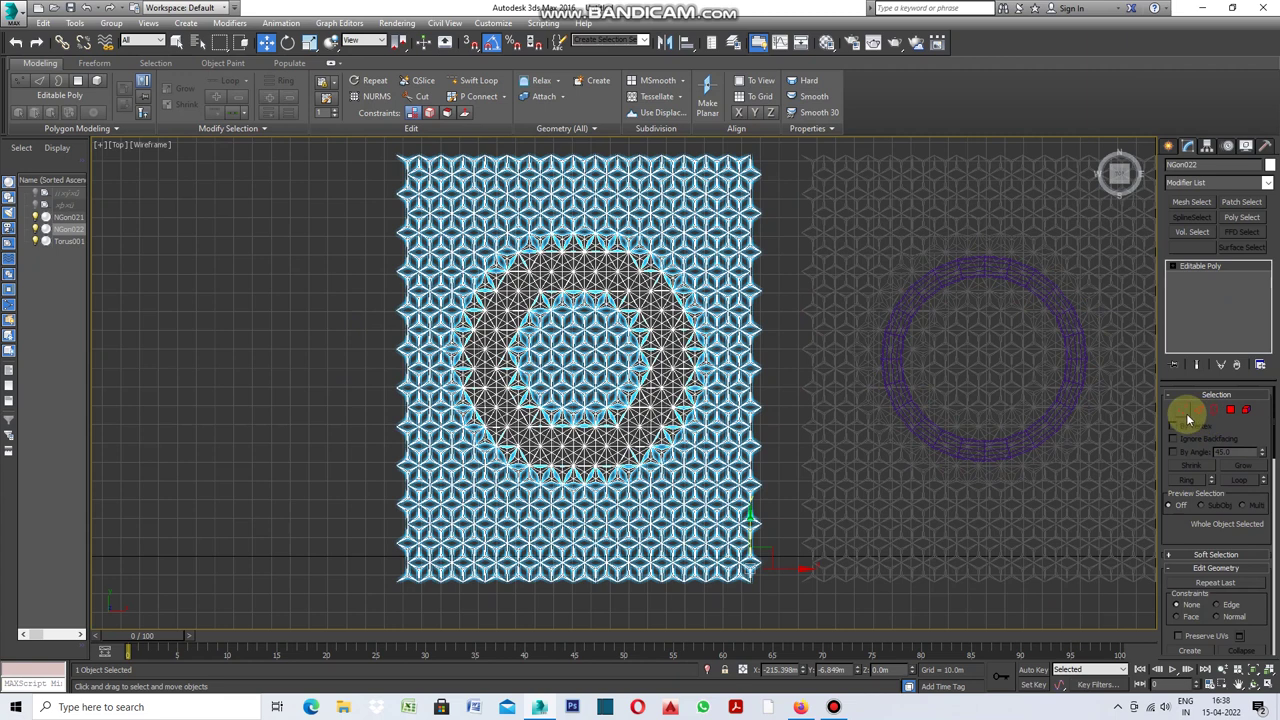
Enter Vertex mode on NGon022, select a few central vertices, then clear the selection
{"action": "left_click", "coordinate": [1182, 410]}
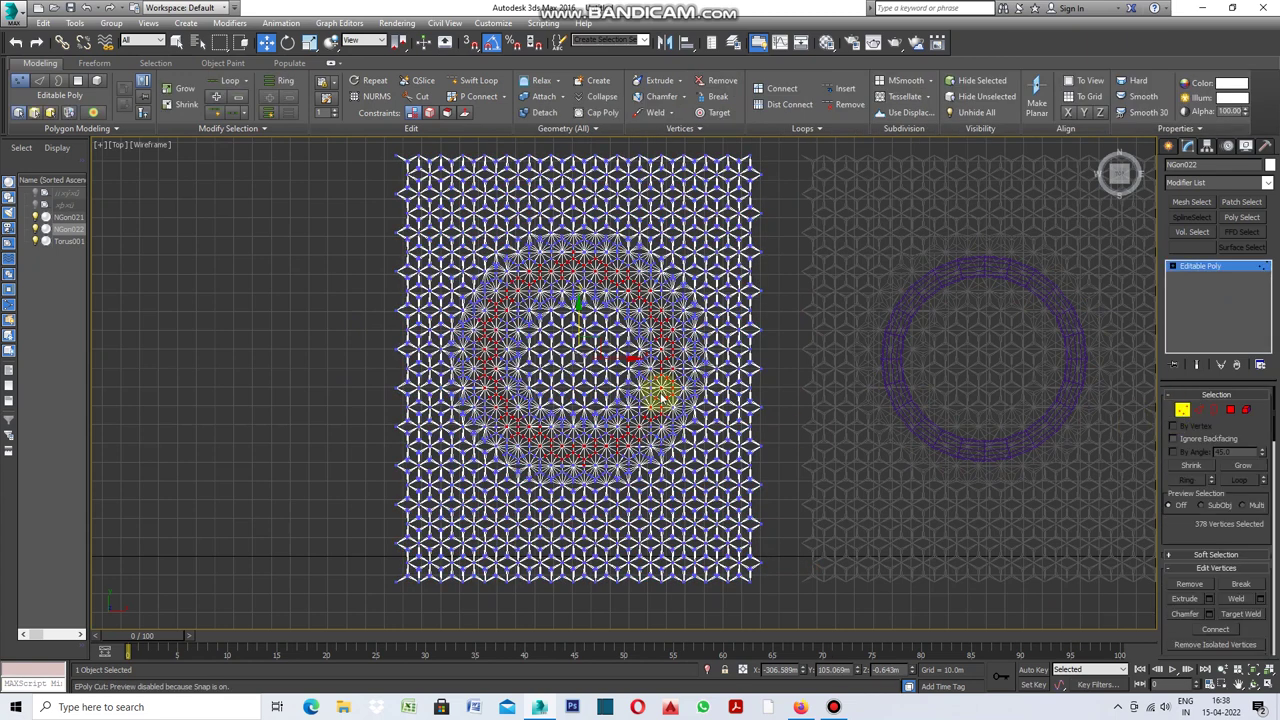
{"action": "scroll", "coordinate": [585, 350], "scroll_direction": "up", "scroll_amount": 10}
{"action": "scroll", "coordinate": [585, 350], "scroll_direction": "up", "scroll_amount": 2}
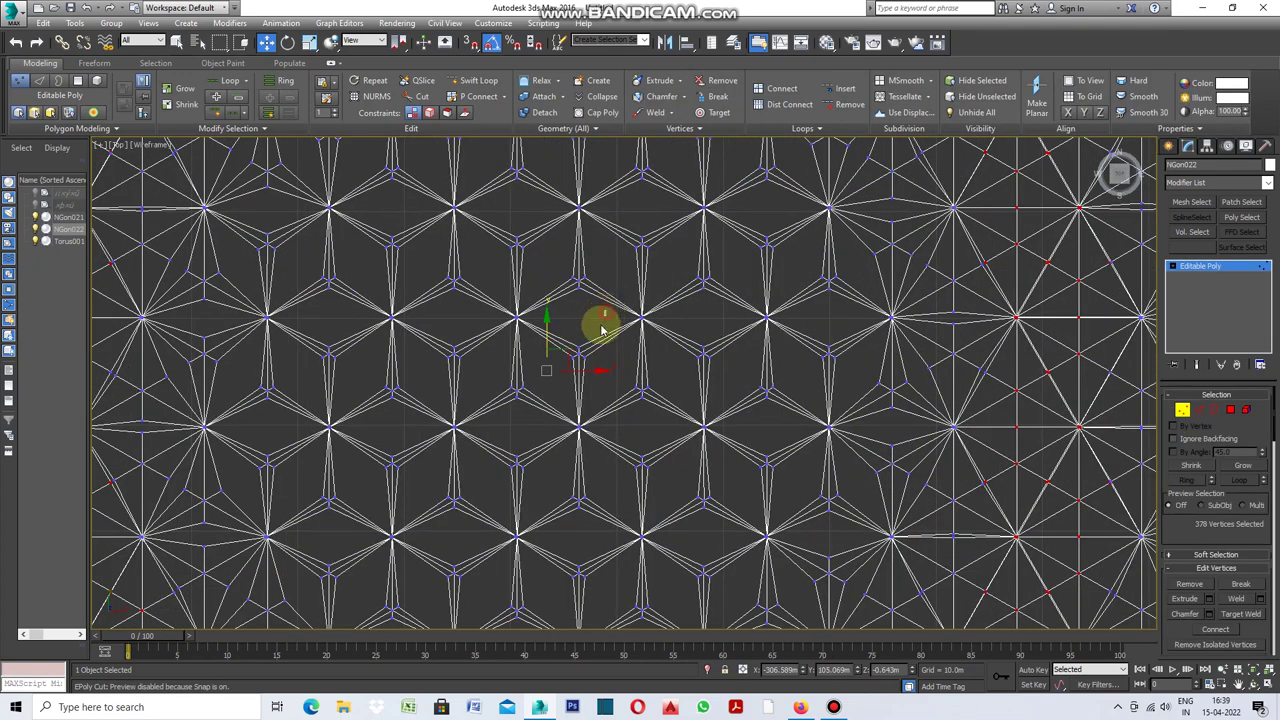
{"action": "left_click_drag", "start_coordinate": [605, 311], "coordinate": [574, 372]}
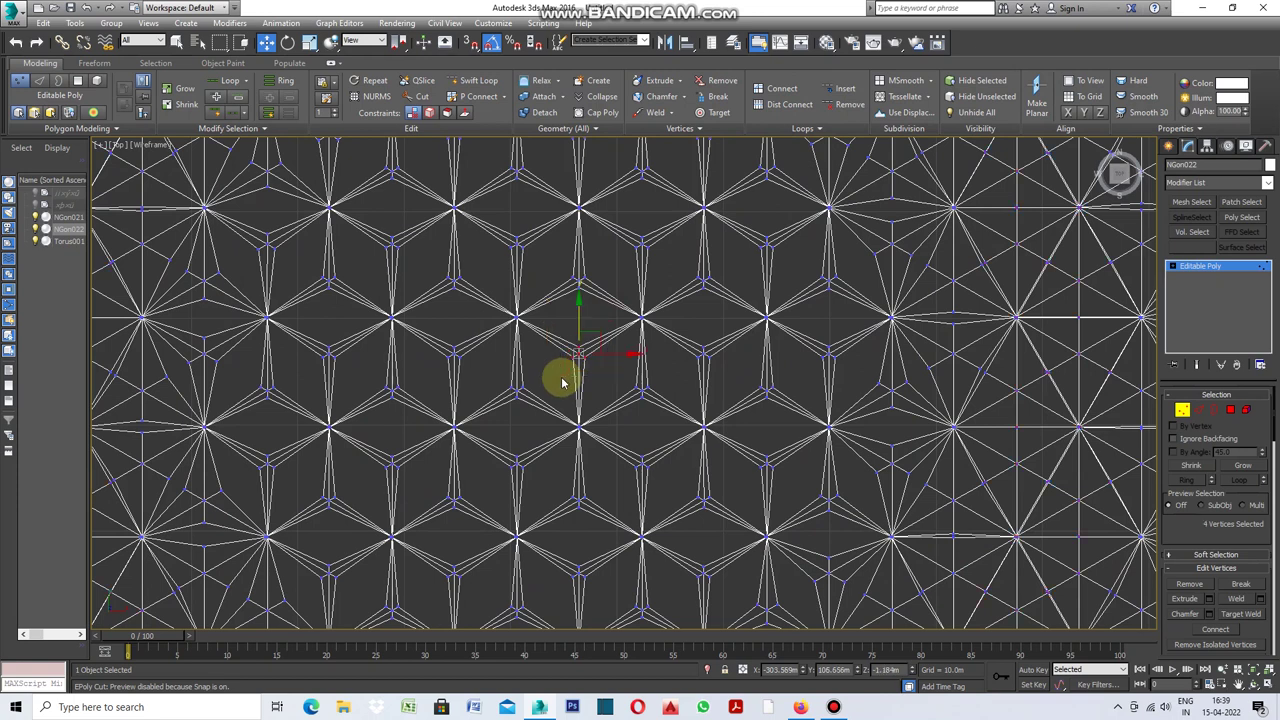
{"action": "left_click", "coordinate": [562, 378]}
{"action": "left_click", "coordinate": [571, 348]}
{"action": "scroll", "coordinate": [572, 350], "scroll_direction": "down", "scroll_amount": 2}
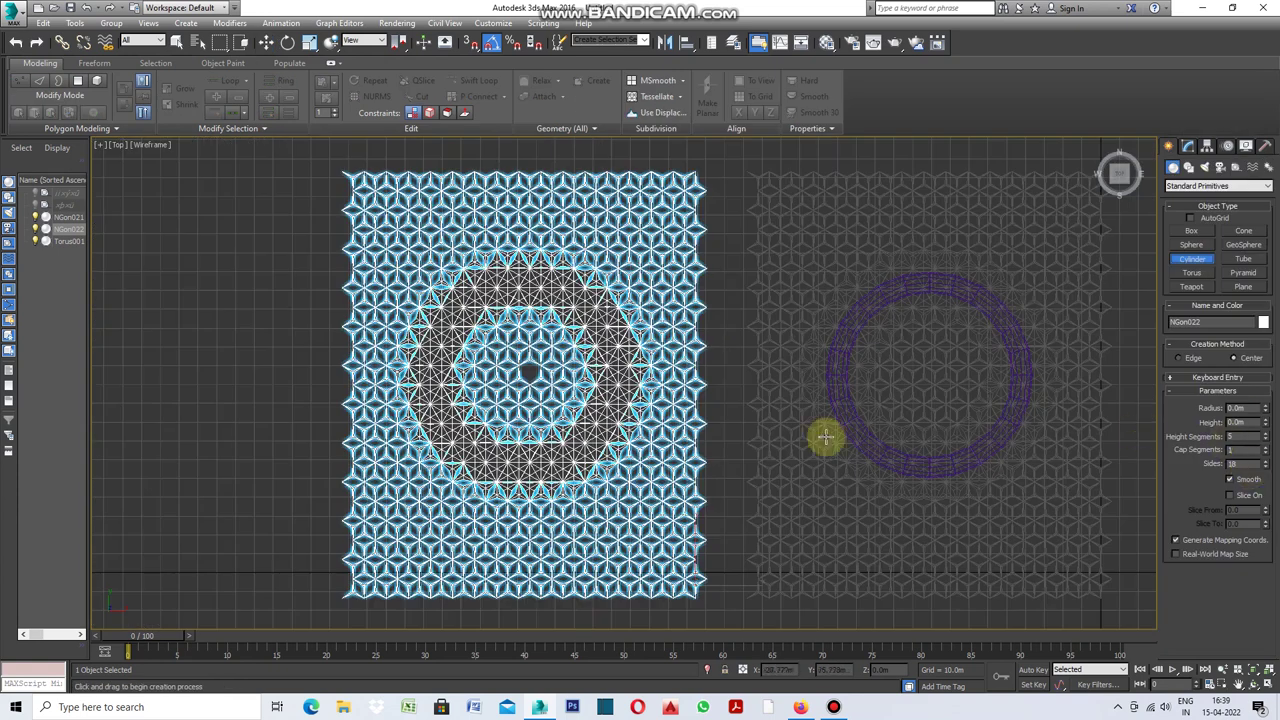
Draw Cylinder001, about 7.85 m radius and 1.95 m high, at the pattern's centre
{"action": "scroll", "coordinate": [557, 383], "scroll_direction": "up", "scroll_amount": 3}
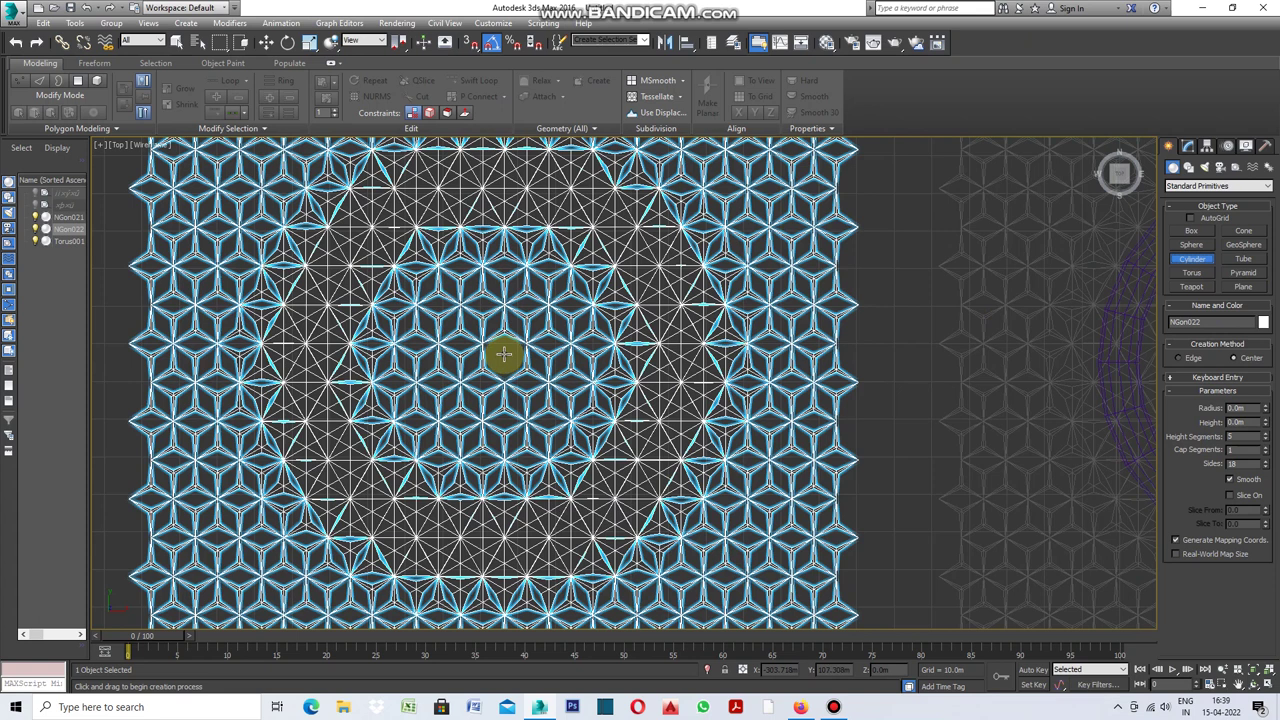
{"action": "left_click_drag", "start_coordinate": [503, 354], "coordinate": [497, 385]}
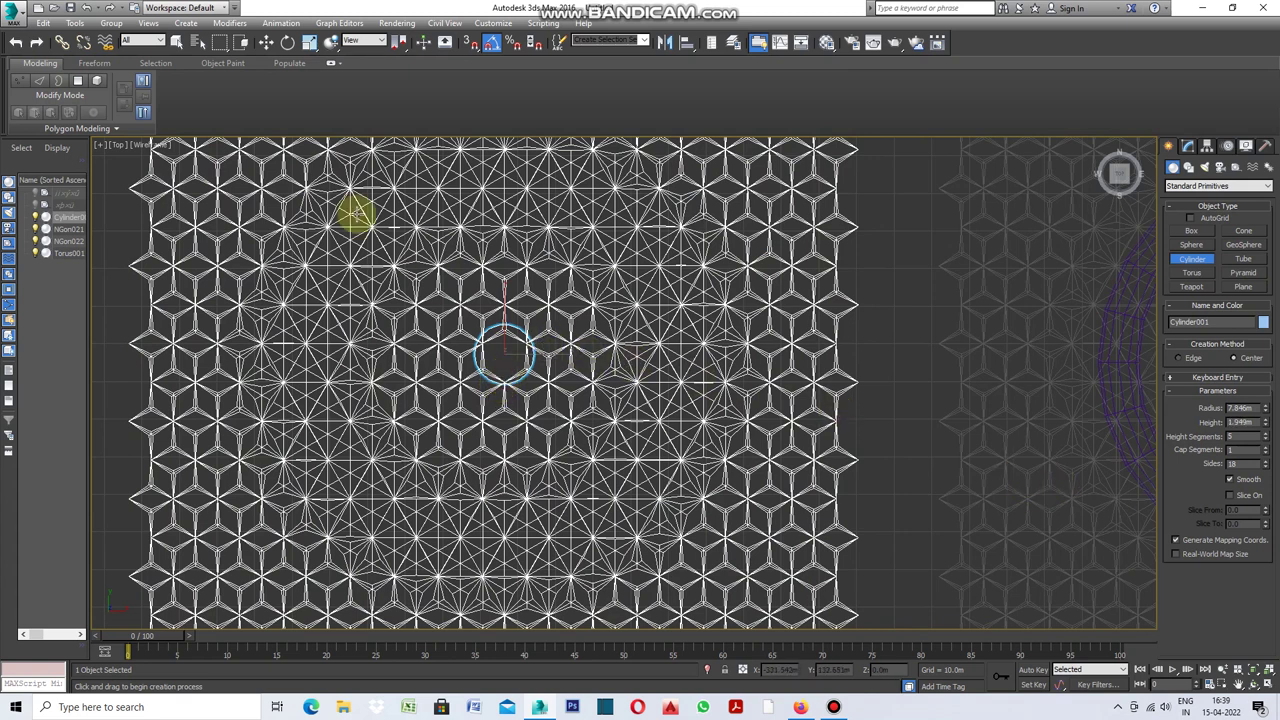
{"action": "left_click", "coordinate": [266, 42]}
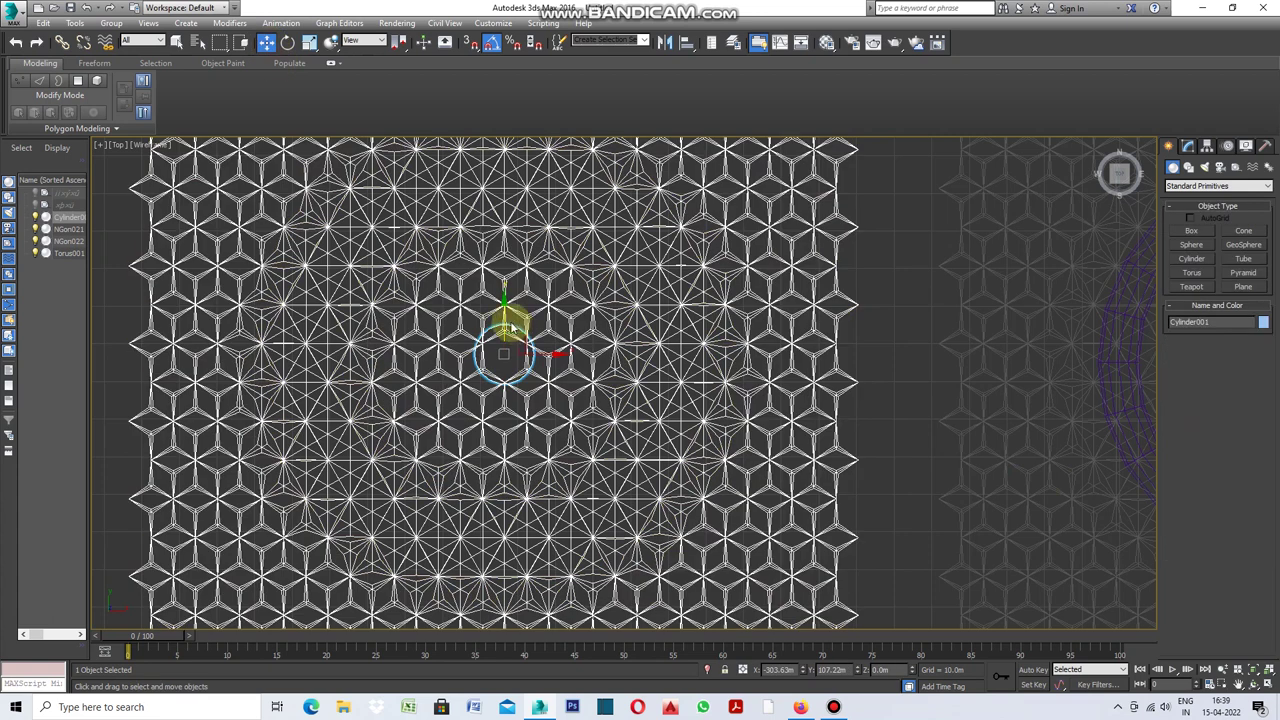
{"action": "right_click", "coordinate": [686, 357]}
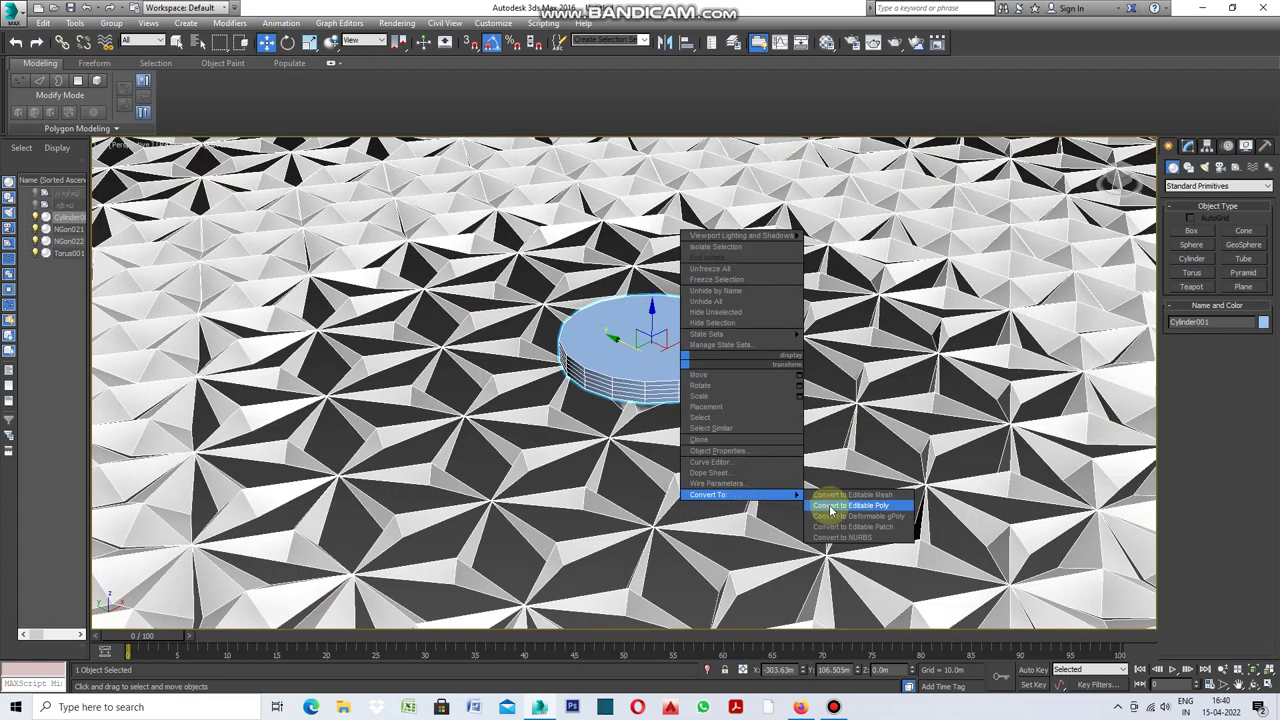
Convert the cylinder to an editable poly and delete its top and bottom cap polygons
{"action": "left_click", "coordinate": [829, 507]}
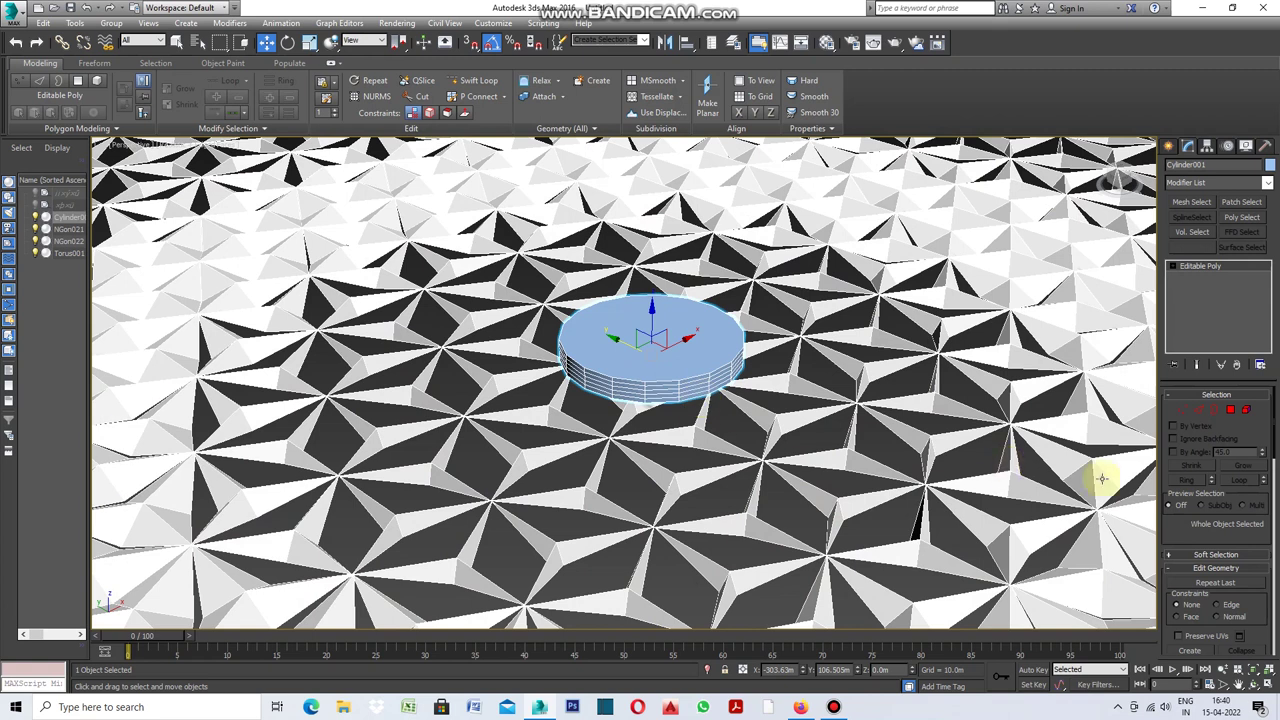
{"action": "left_click", "coordinate": [1230, 409]}
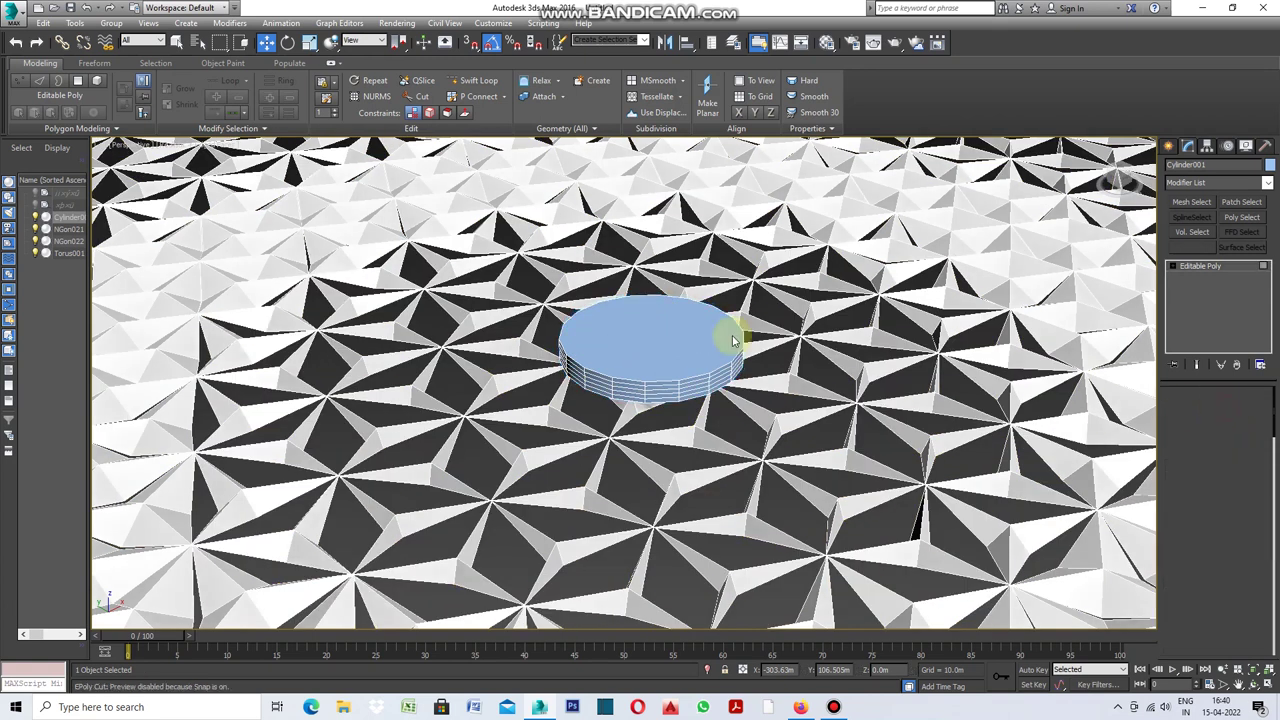
{"action": "left_click", "coordinate": [675, 336]}
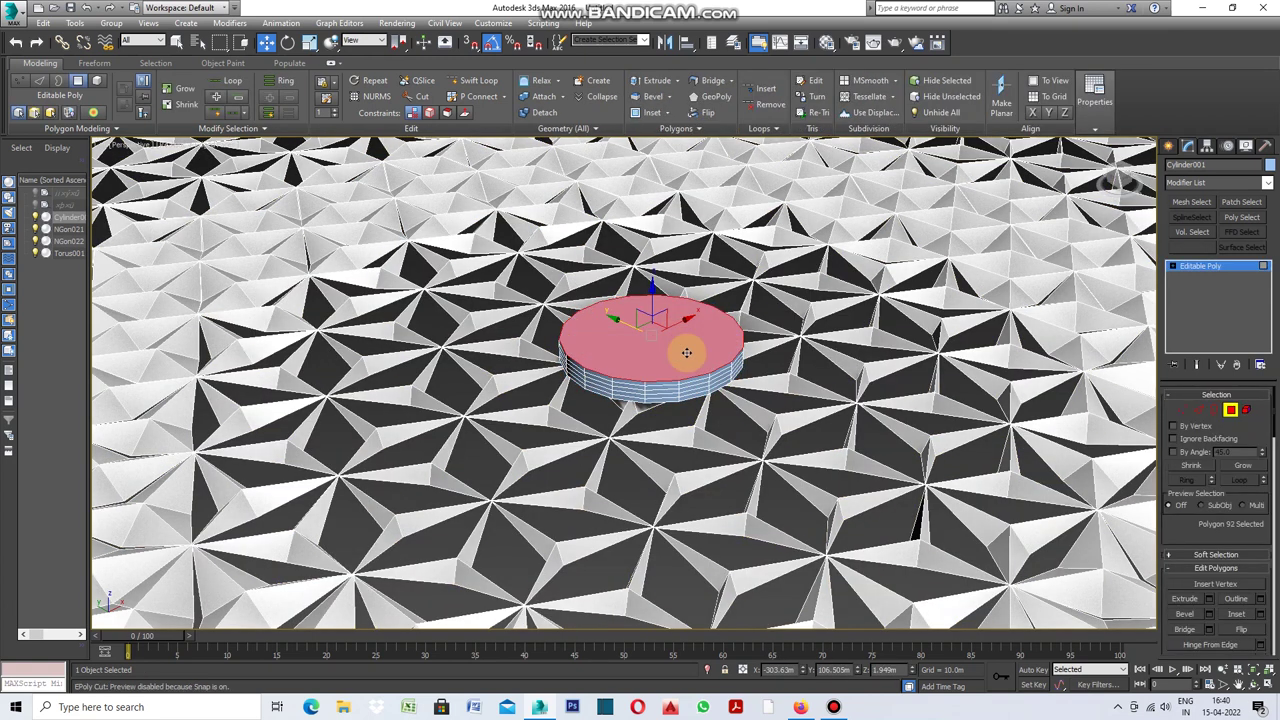
{"action": "left_click", "coordinate": [1253, 684]}
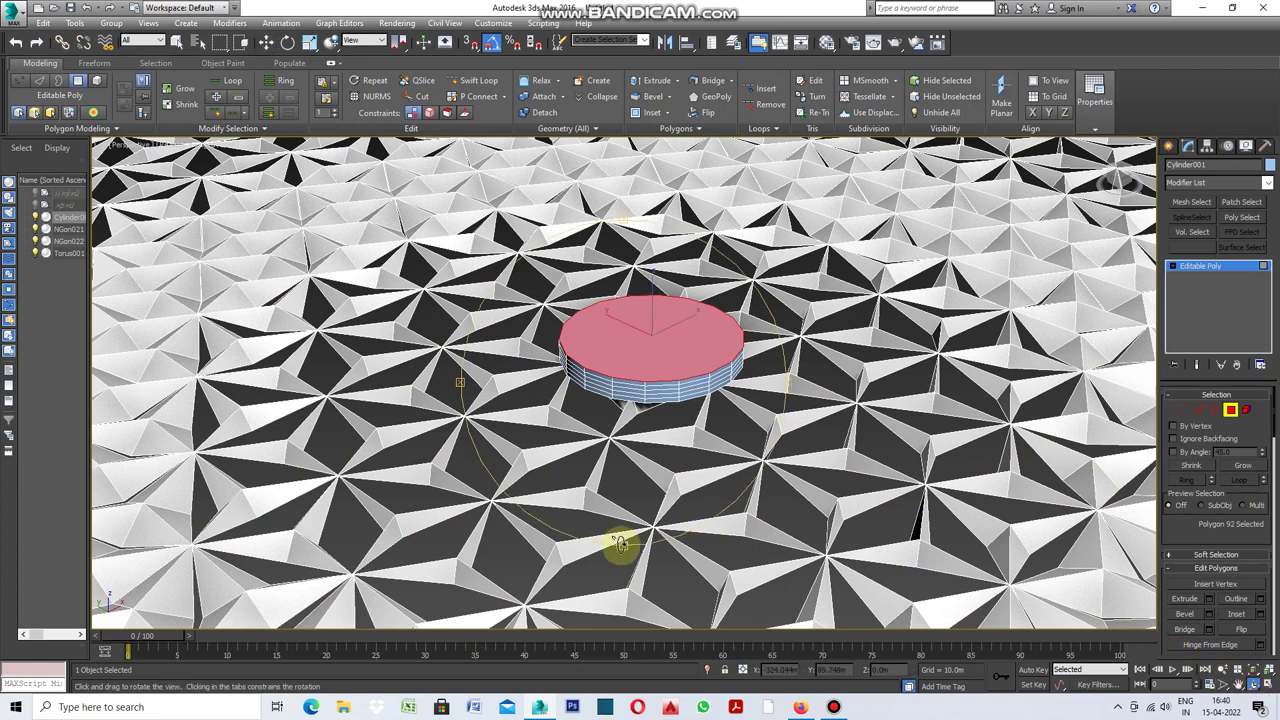
{"action": "left_click_drag", "start_coordinate": [620, 545], "coordinate": [650, 456]}
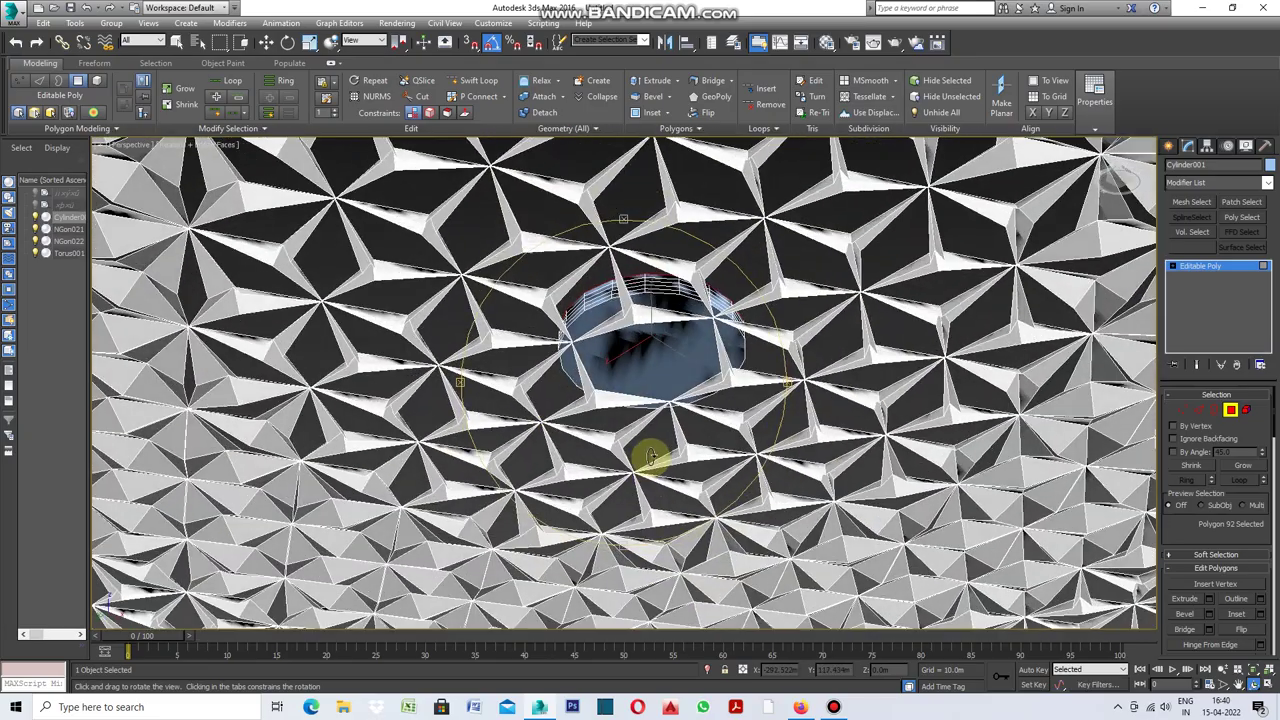
{"action": "key", "text": "w"}
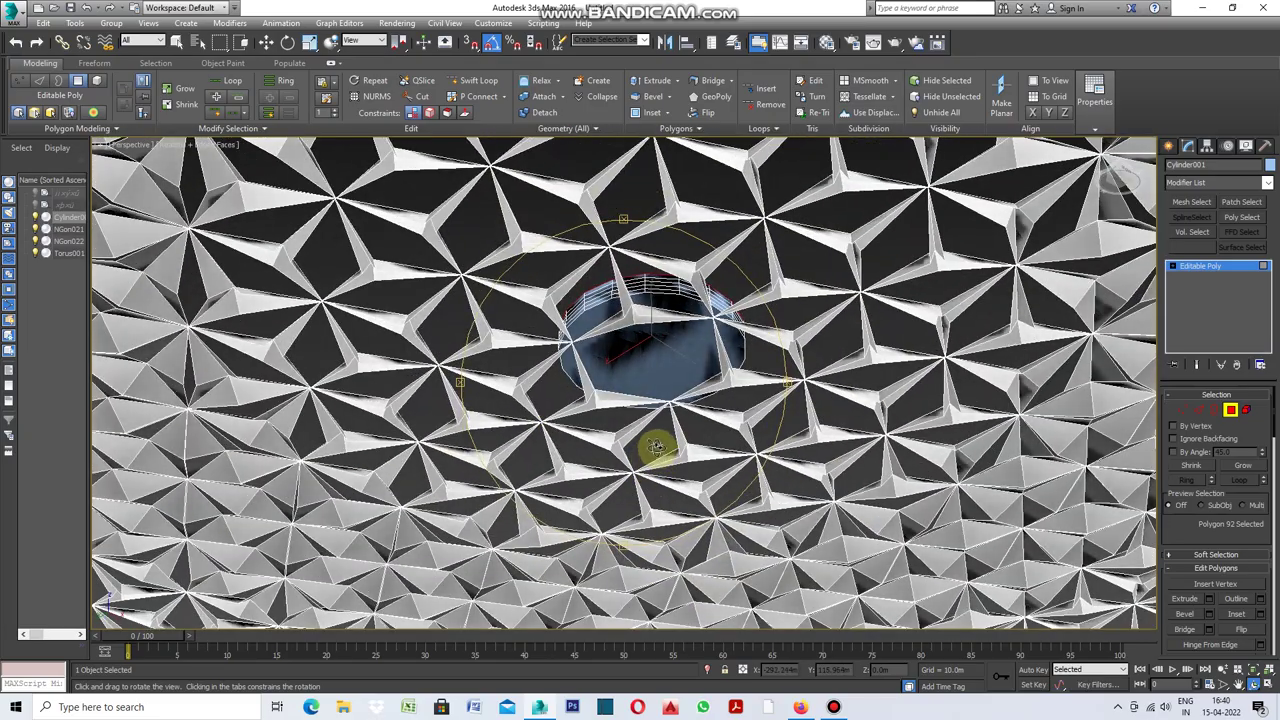
{"action": "left_click", "coordinate": [660, 375]}
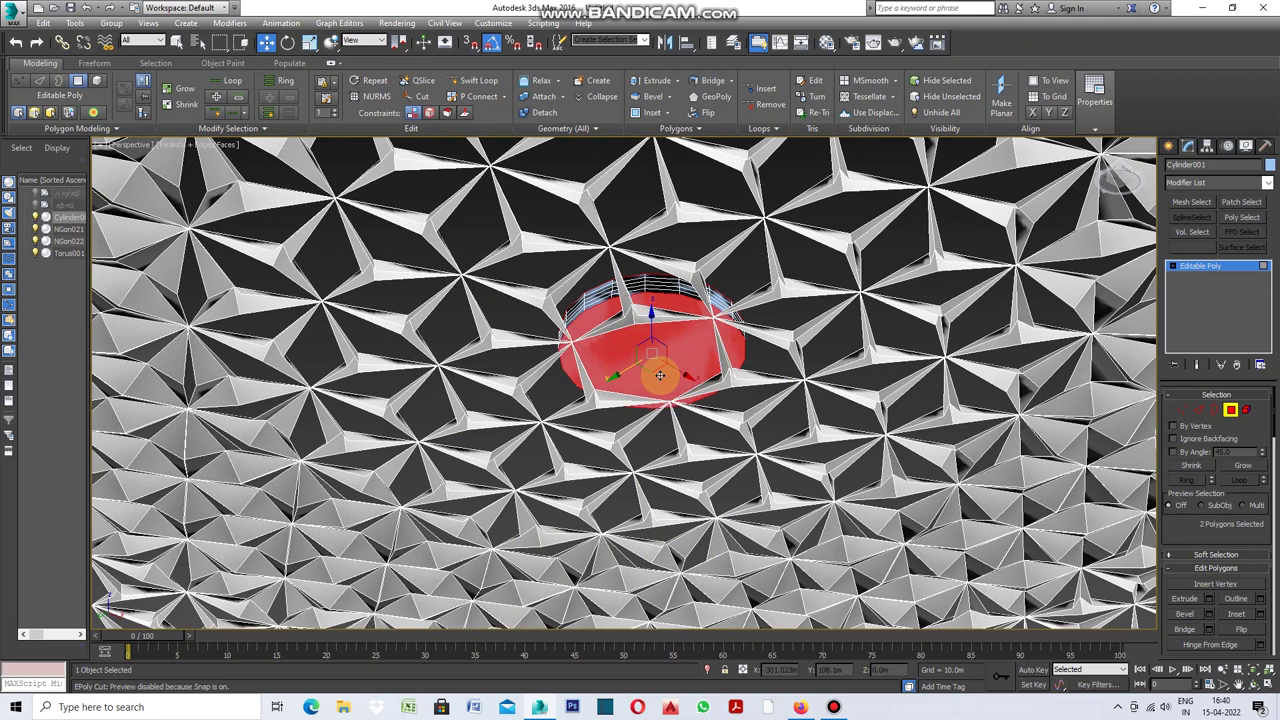
{"action": "key", "text": "Delete"}
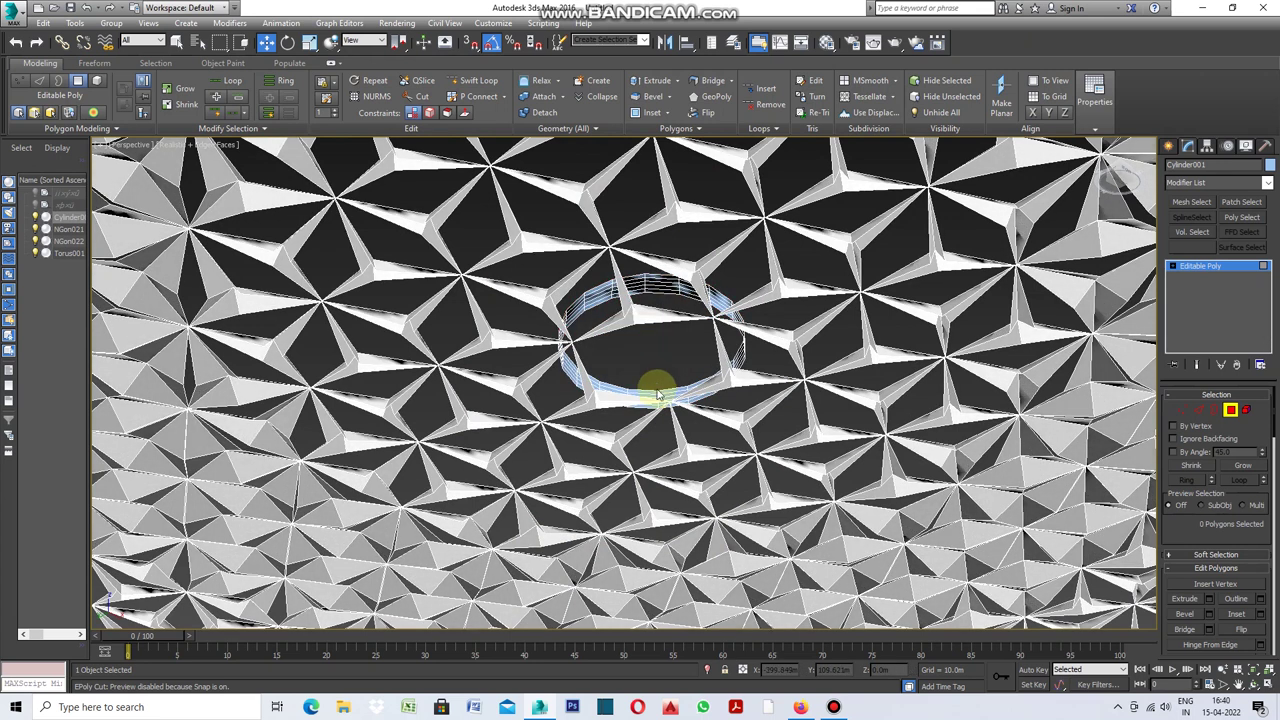
From a low side angle, select the cylinder's open rim border
{"action": "left_click", "coordinate": [1240, 684]}
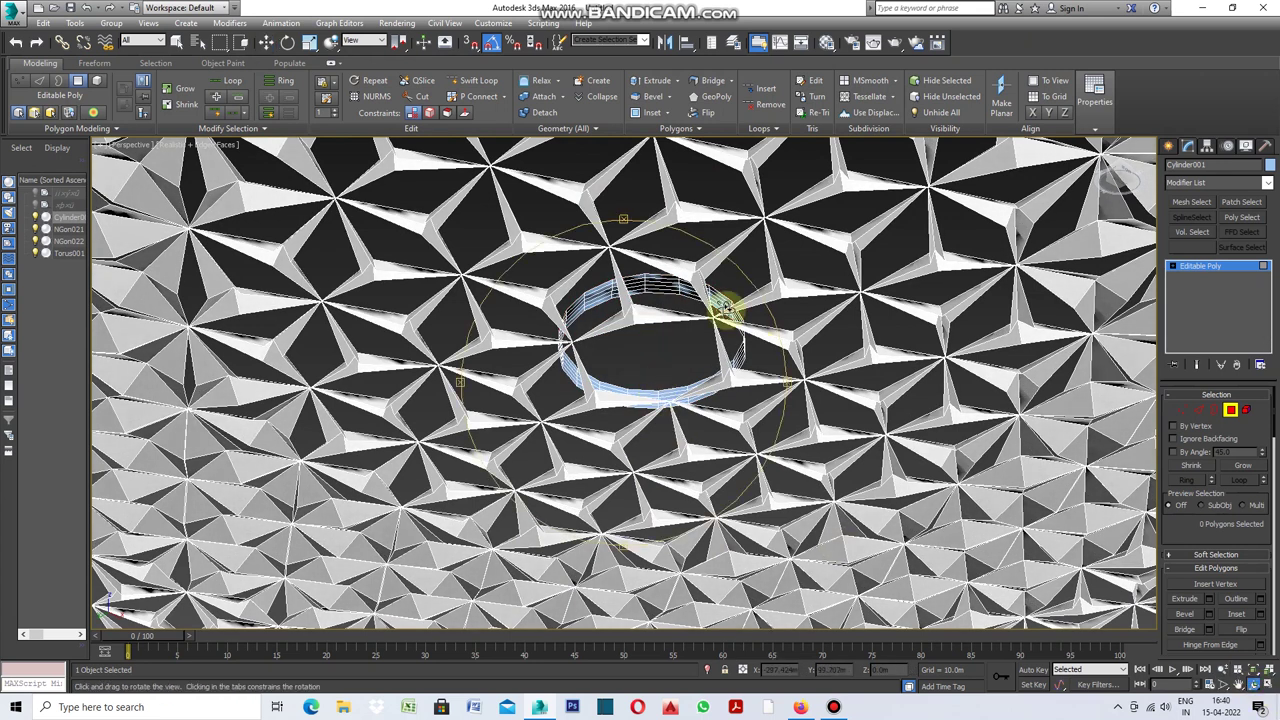
{"action": "left_click_drag", "start_coordinate": [624, 222], "coordinate": [690, 340]}
{"action": "key", "text": "3"}
{"action": "left_click", "coordinate": [690, 338]}
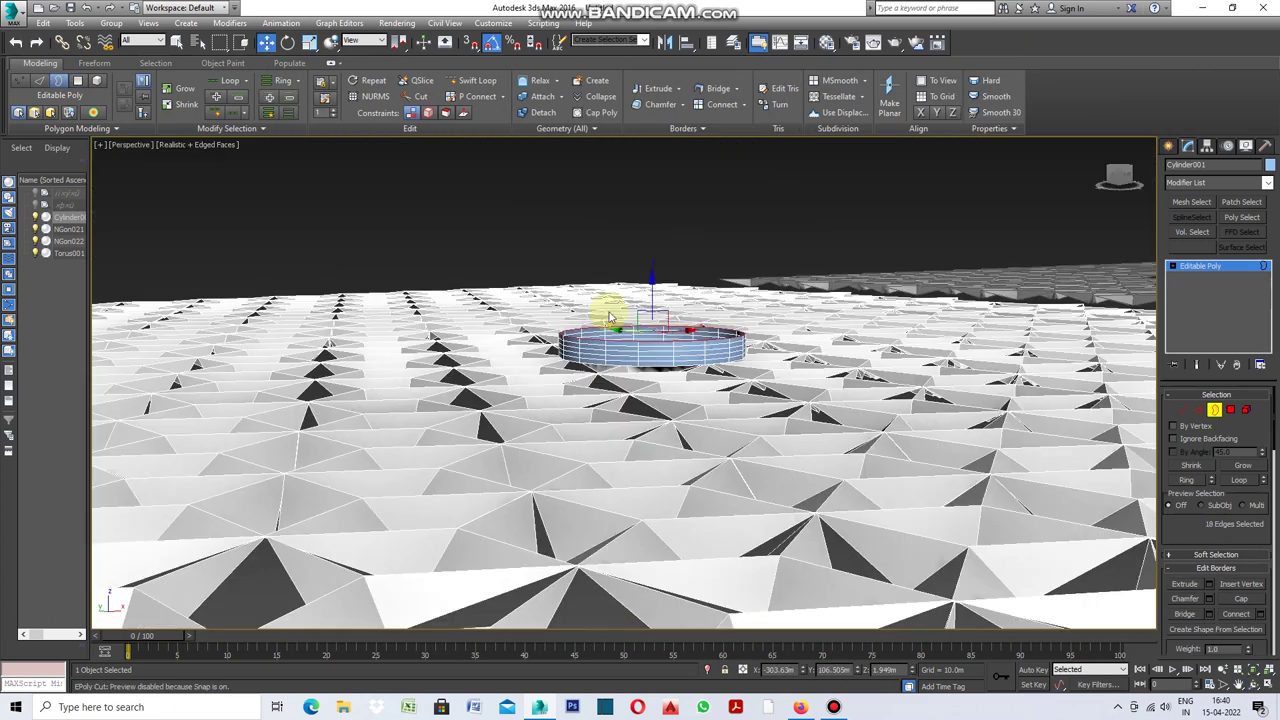
Scale the rim border outward in the Top view
{"action": "left_click", "coordinate": [101, 146]}
{"action": "key", "text": "t"}
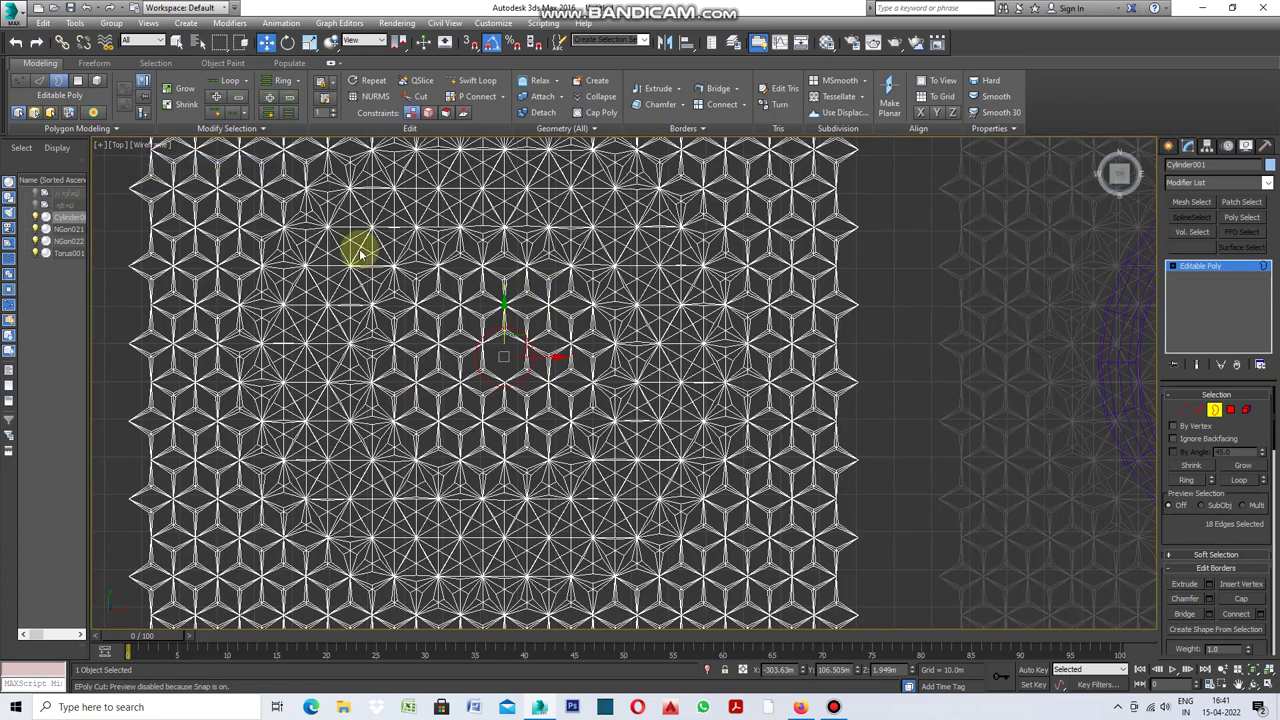
{"action": "left_click", "coordinate": [310, 42]}
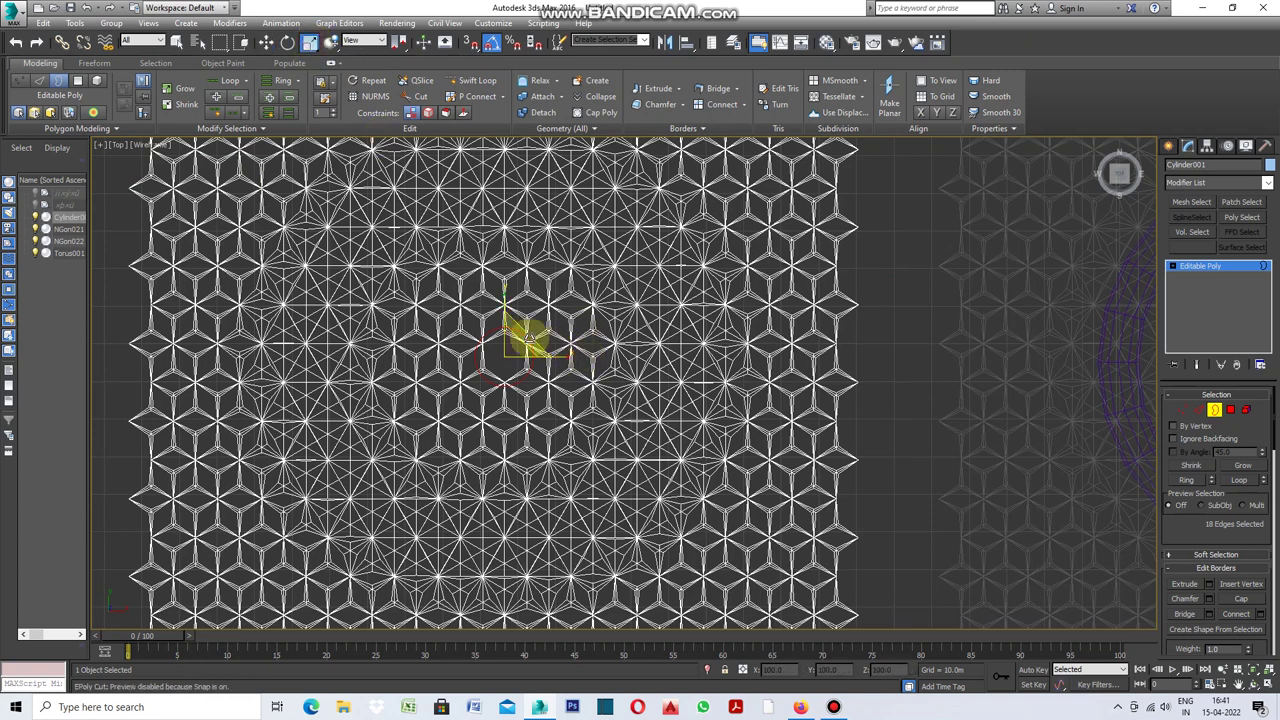
{"action": "left_click_drag", "start_coordinate": [524, 333], "coordinate": [692, 228]}
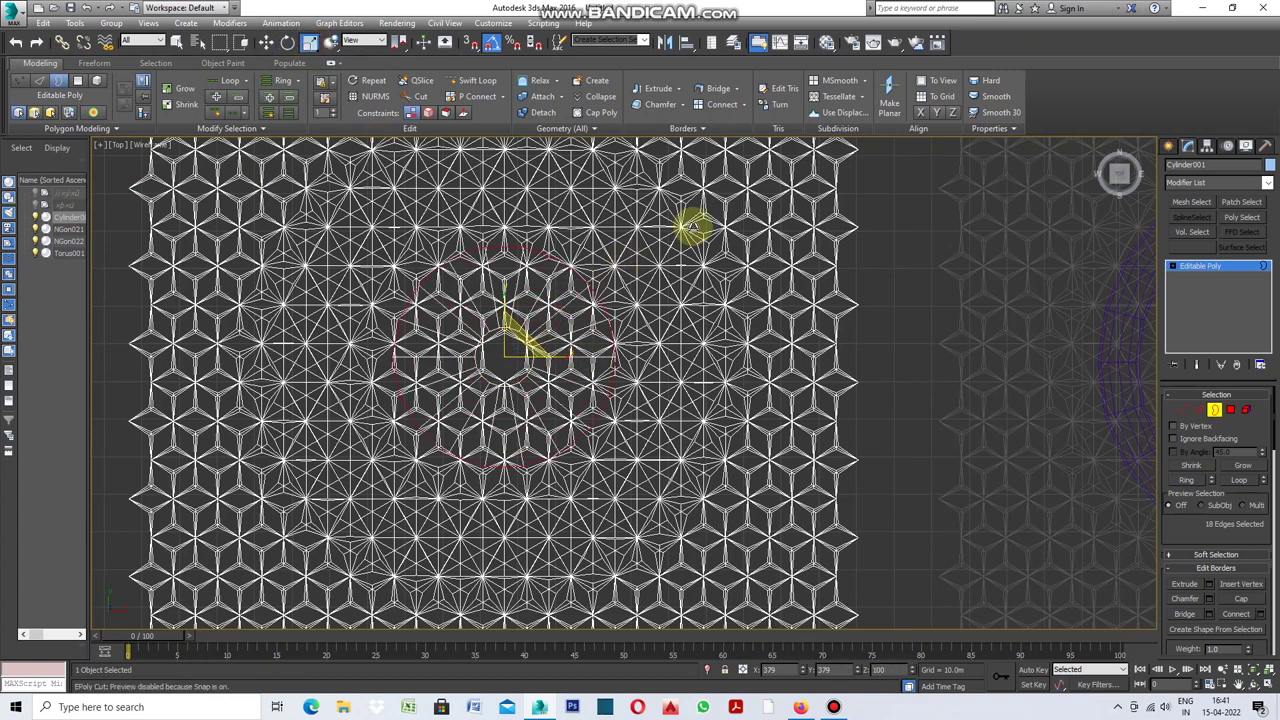
Extrude the border upward to about 15 m in the Front view, then restore four viewports
{"action": "key", "text": "f"}
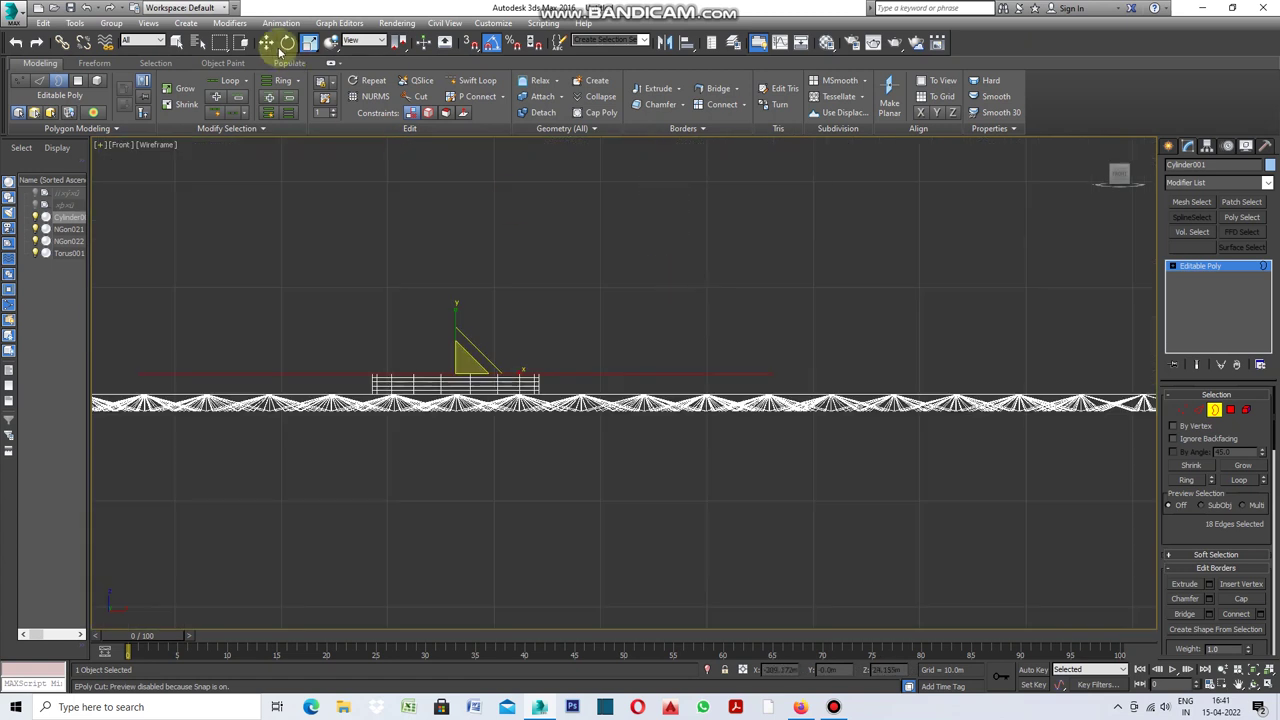
{"action": "left_click", "coordinate": [267, 44]}
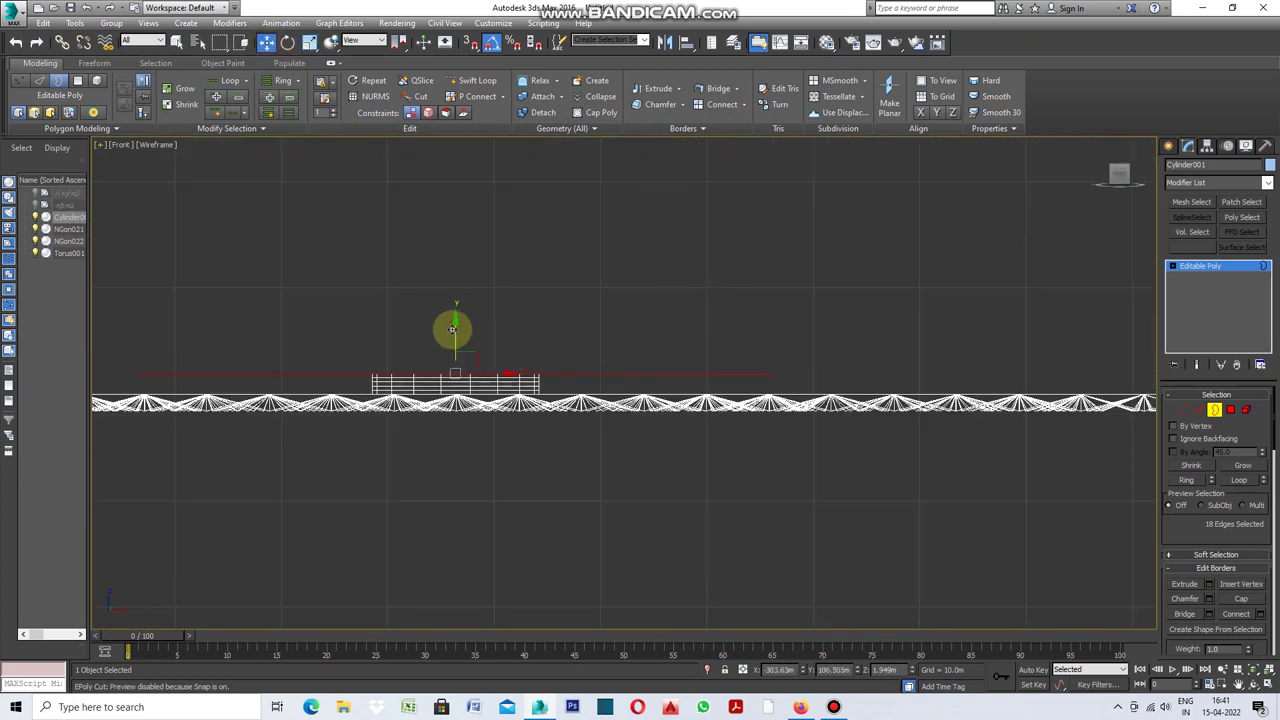
{"action": "left_click_drag", "start_coordinate": [454, 330], "coordinate": [477, 190], "text": "shift"}
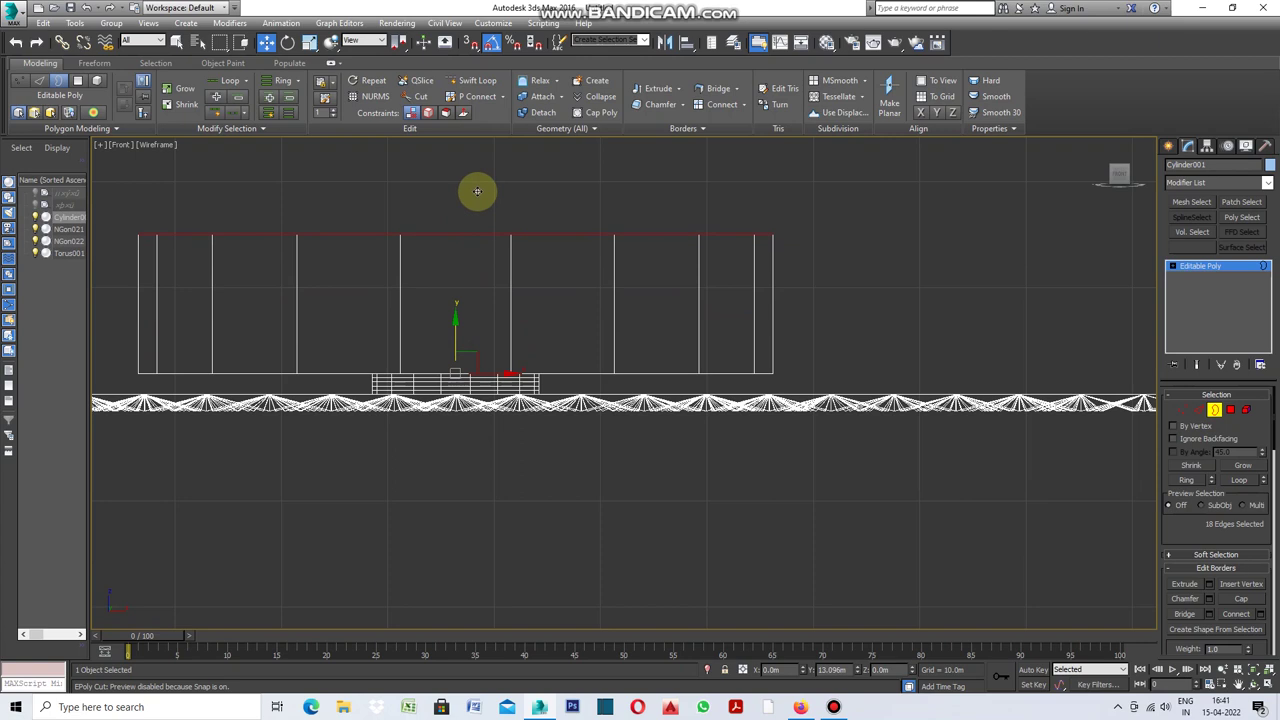
{"action": "scroll", "coordinate": [690, 400], "scroll_direction": "down", "scroll_amount": 3}
{"action": "key", "text": "alt+w"}
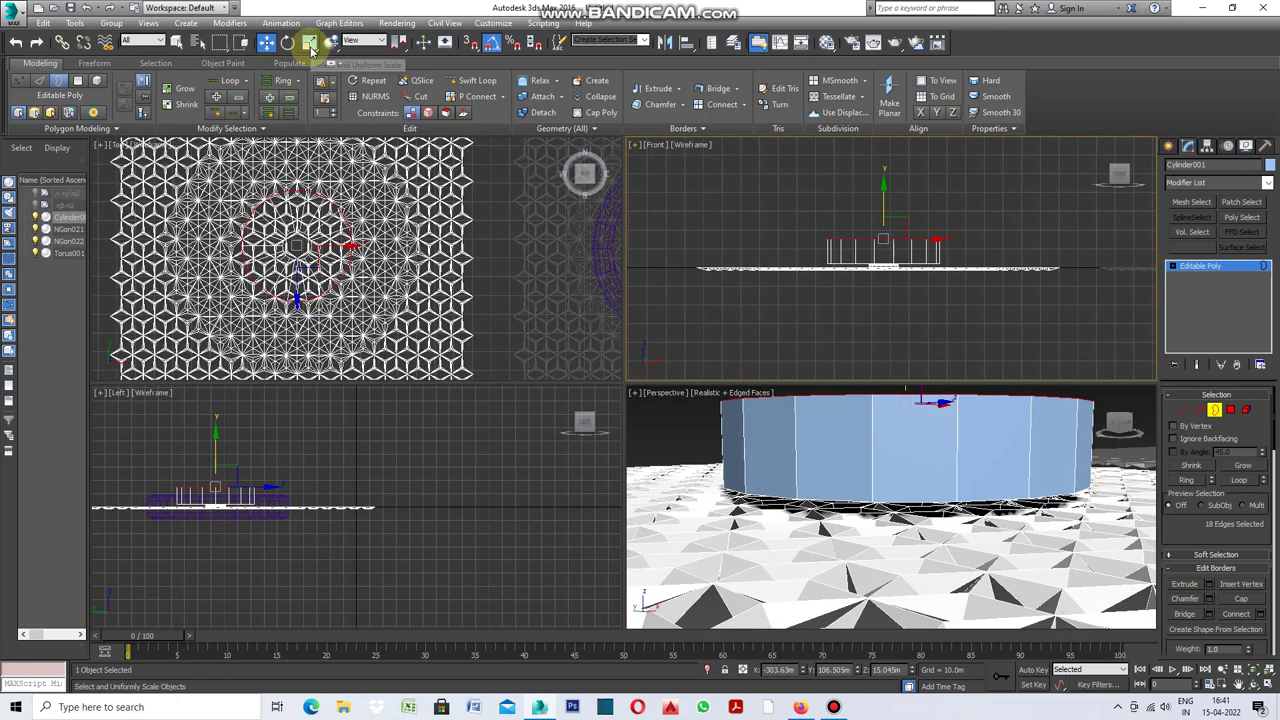
Scale the rim outward in the Top view and extrude it upward into a new ring
{"action": "left_click", "coordinate": [311, 46]}
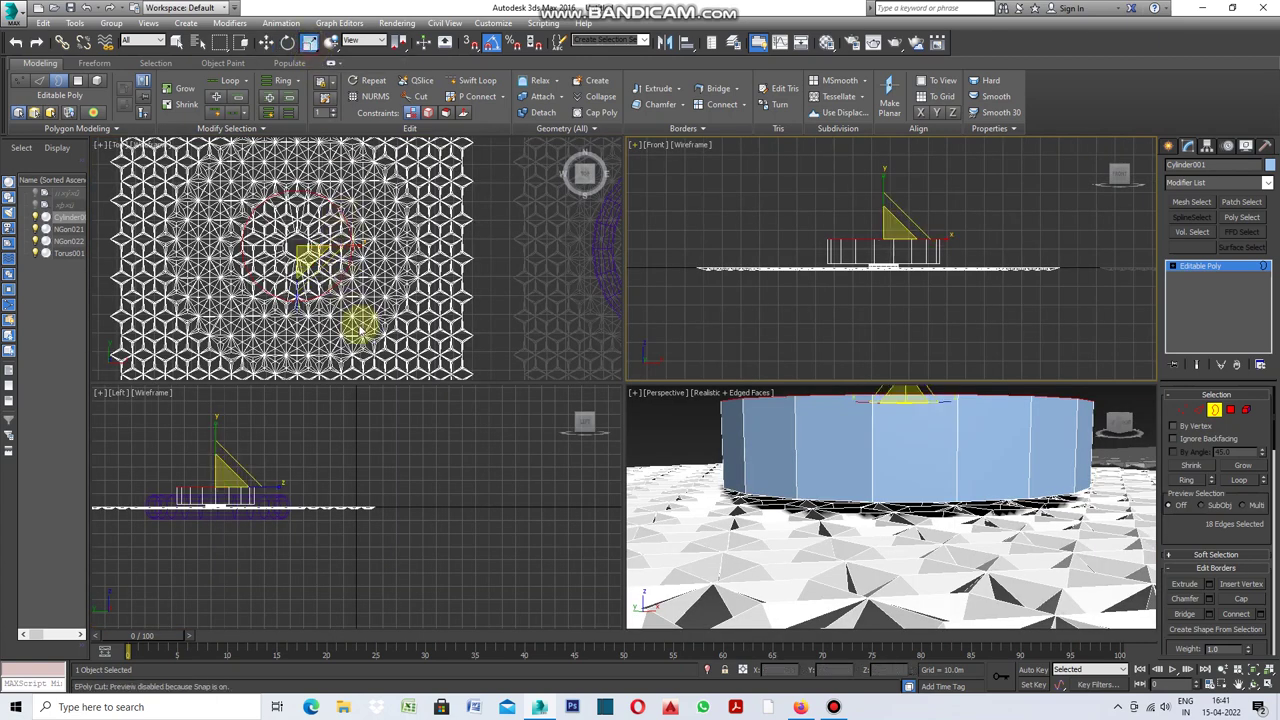
{"action": "left_click_drag", "start_coordinate": [333, 281], "coordinate": [418, 201]}
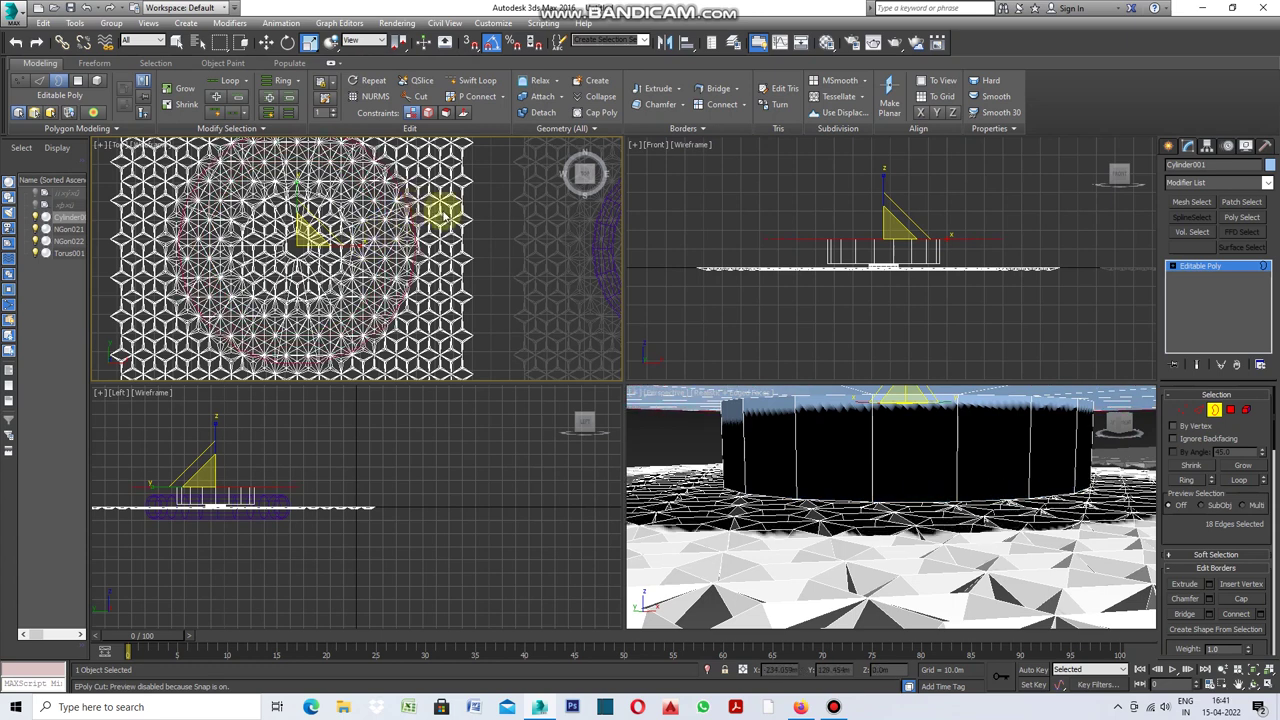
{"action": "scroll", "coordinate": [786, 256], "scroll_direction": "down", "scroll_amount": 3}
{"action": "left_click", "coordinate": [266, 42]}
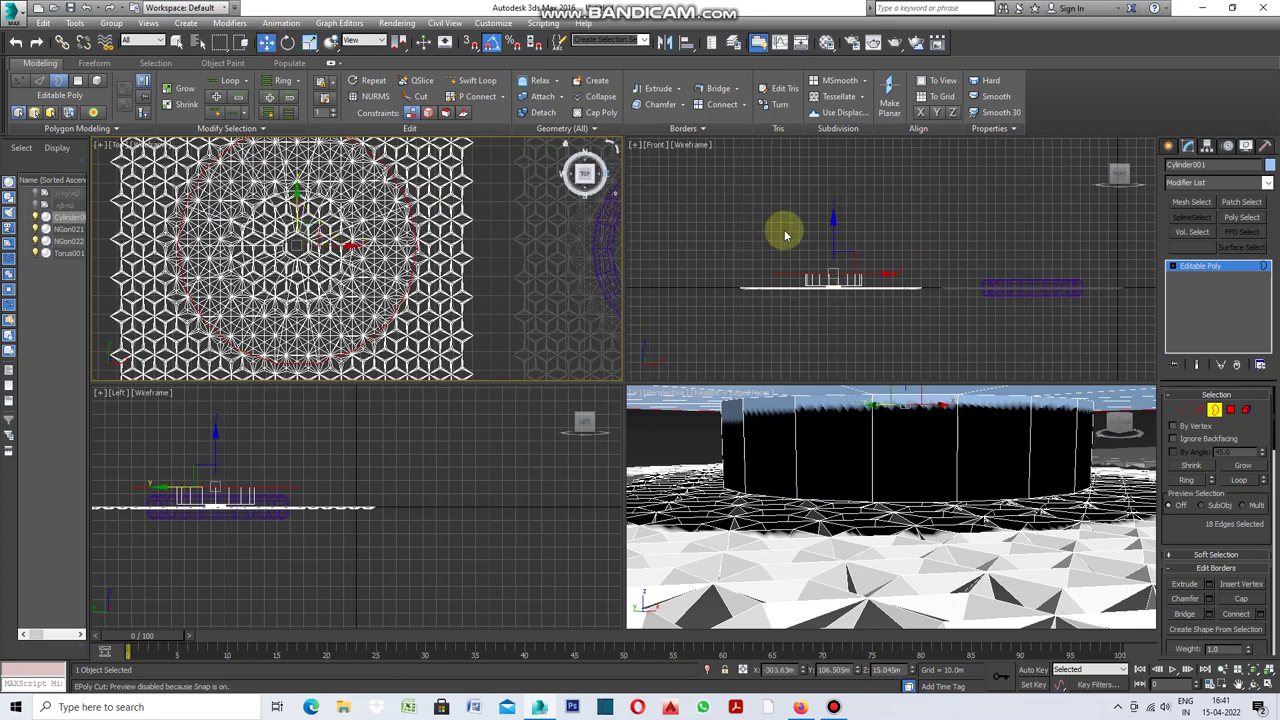
{"action": "left_click", "coordinate": [830, 239]}
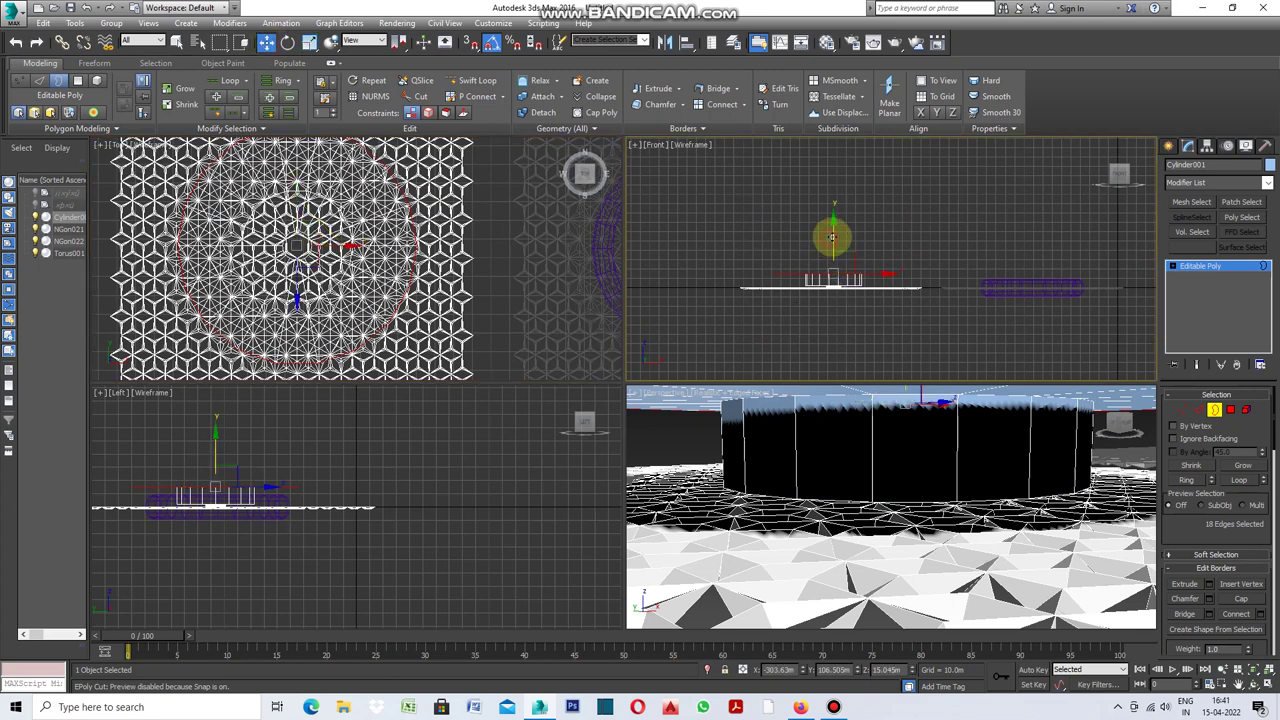
{"action": "left_click_drag", "start_coordinate": [834, 232], "coordinate": [834, 205], "text": "shift"}
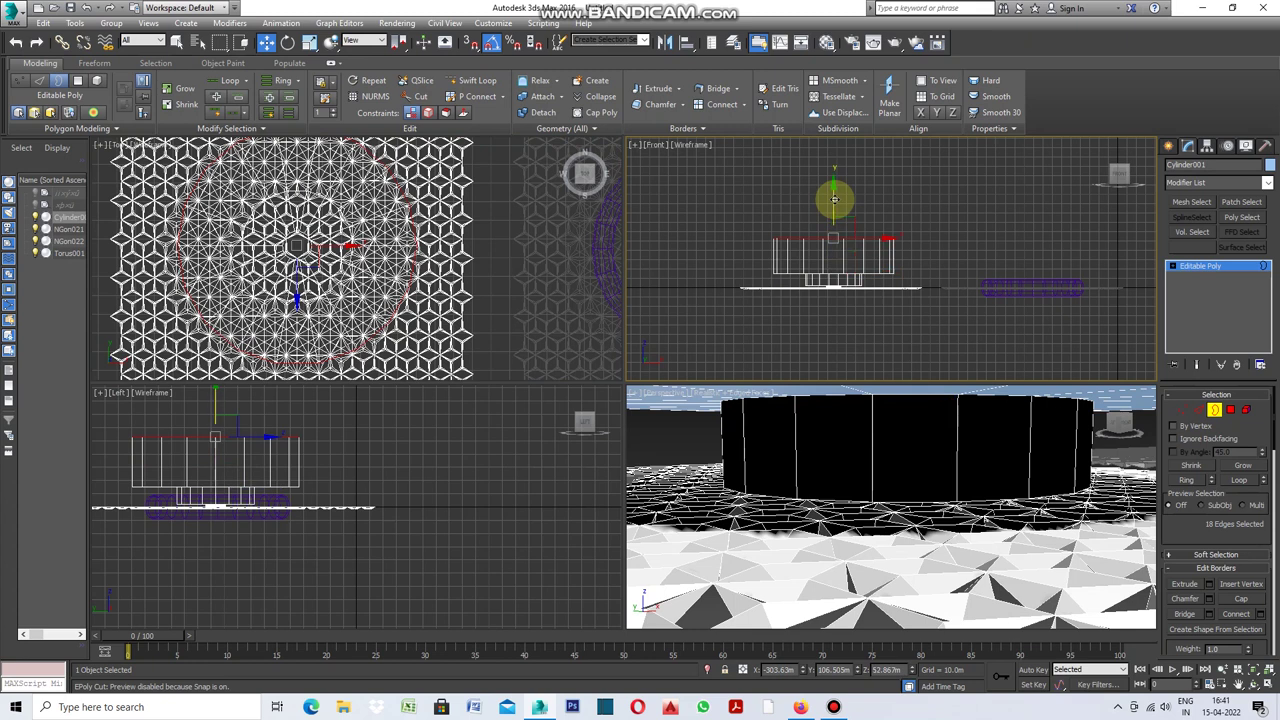
{"action": "scroll", "coordinate": [340, 145], "scroll_direction": "down", "scroll_amount": 3}
Flare the rim to about 139 percent and extrude another ring upward
{"action": "left_click", "coordinate": [310, 42]}
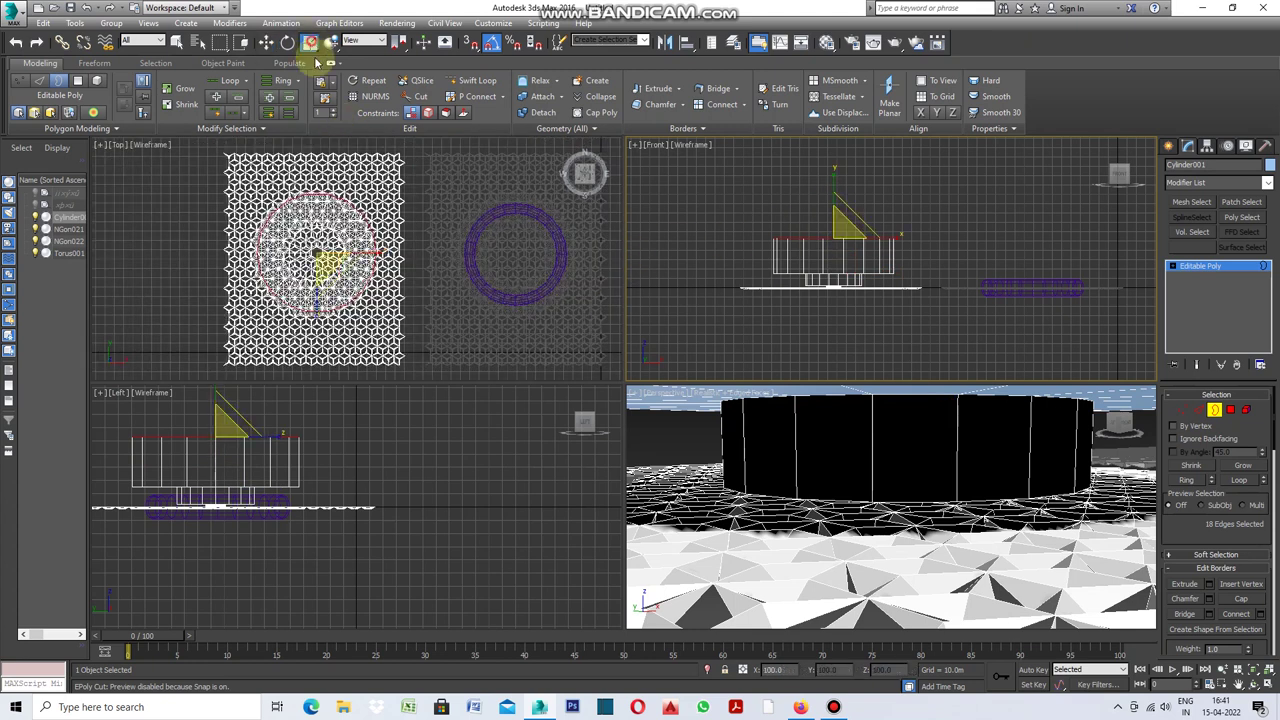
{"action": "scroll", "coordinate": [346, 256], "scroll_direction": "up", "scroll_amount": 3}
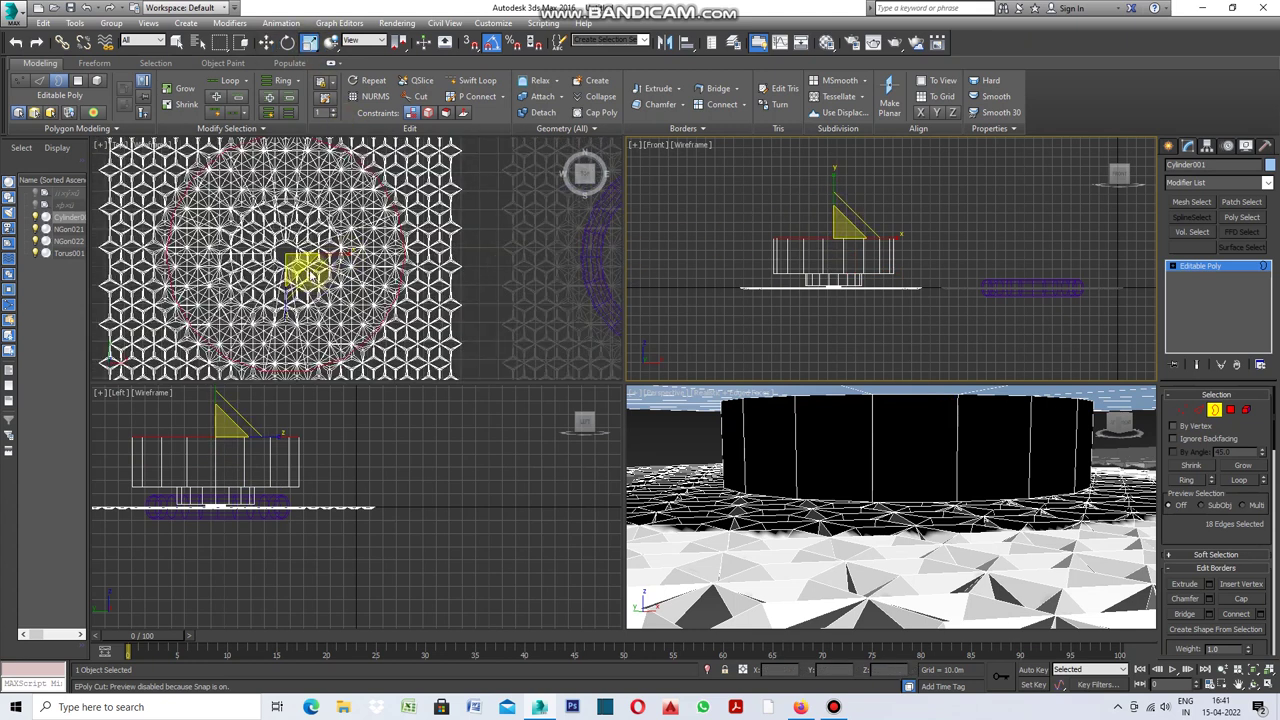
{"action": "left_click", "coordinate": [310, 275]}
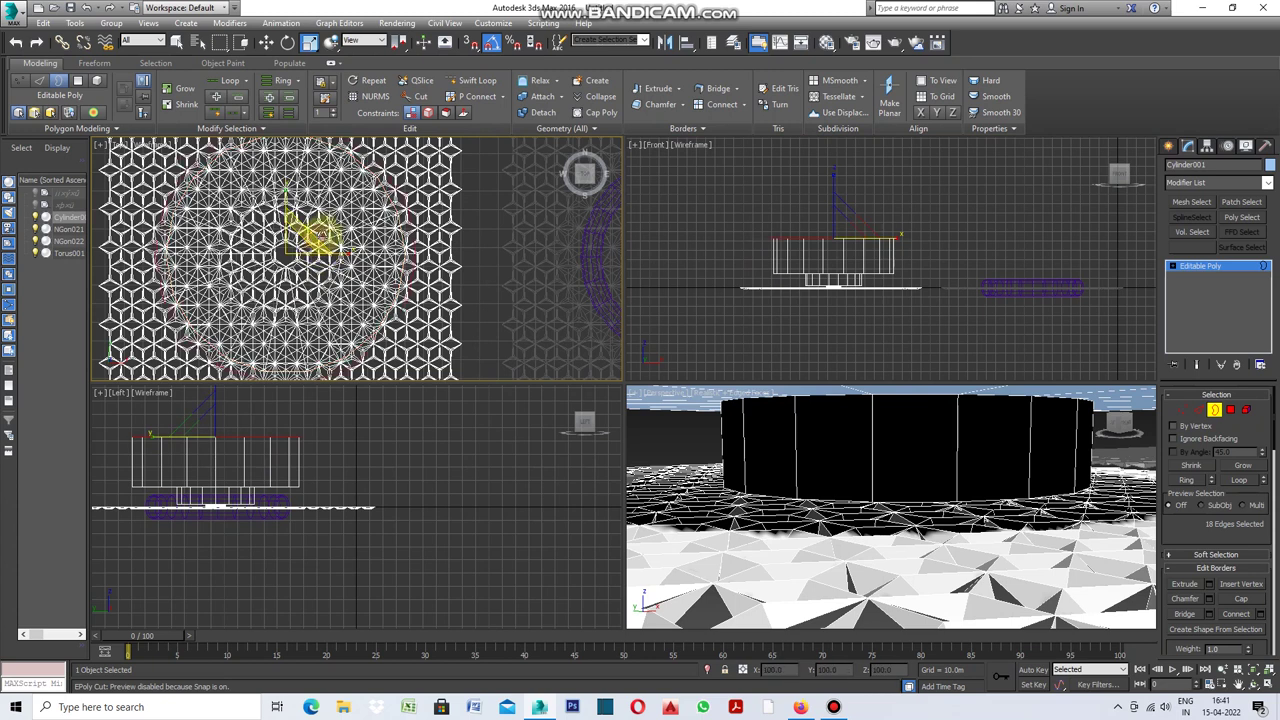
{"action": "left_click_drag", "start_coordinate": [322, 236], "coordinate": [342, 220]}
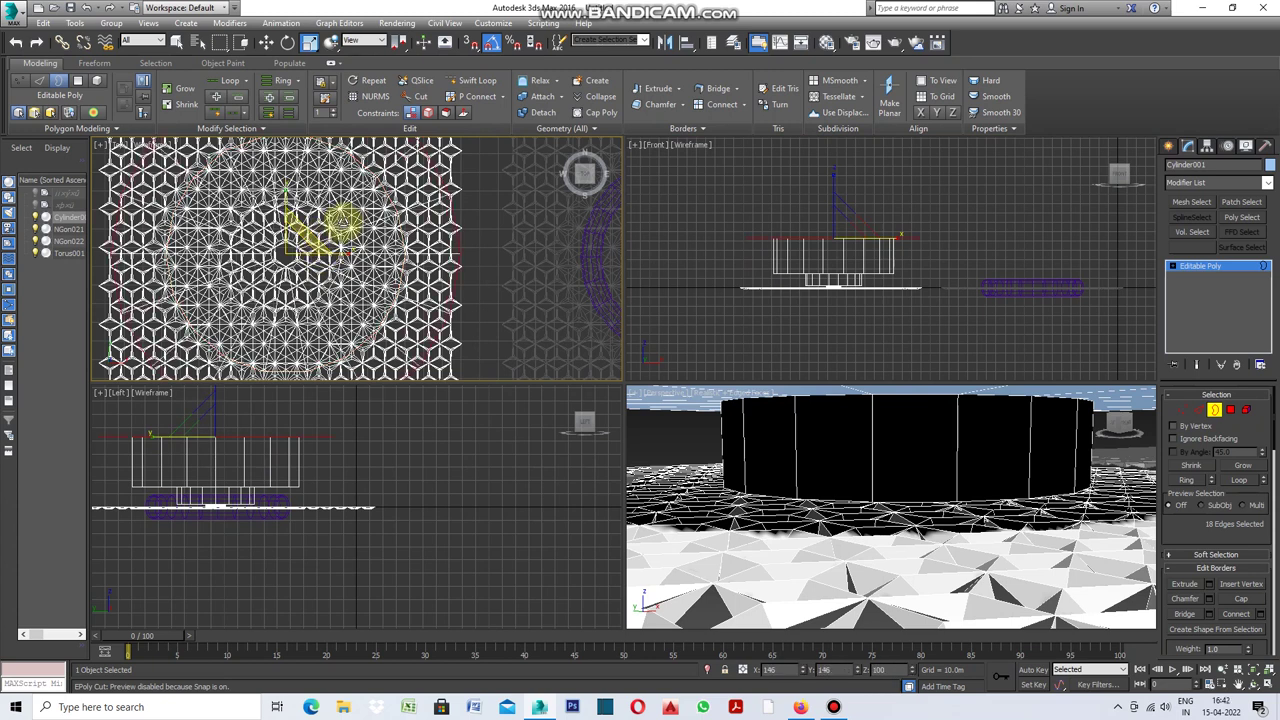
{"action": "left_click_drag", "start_coordinate": [342, 220], "coordinate": [366, 246]}
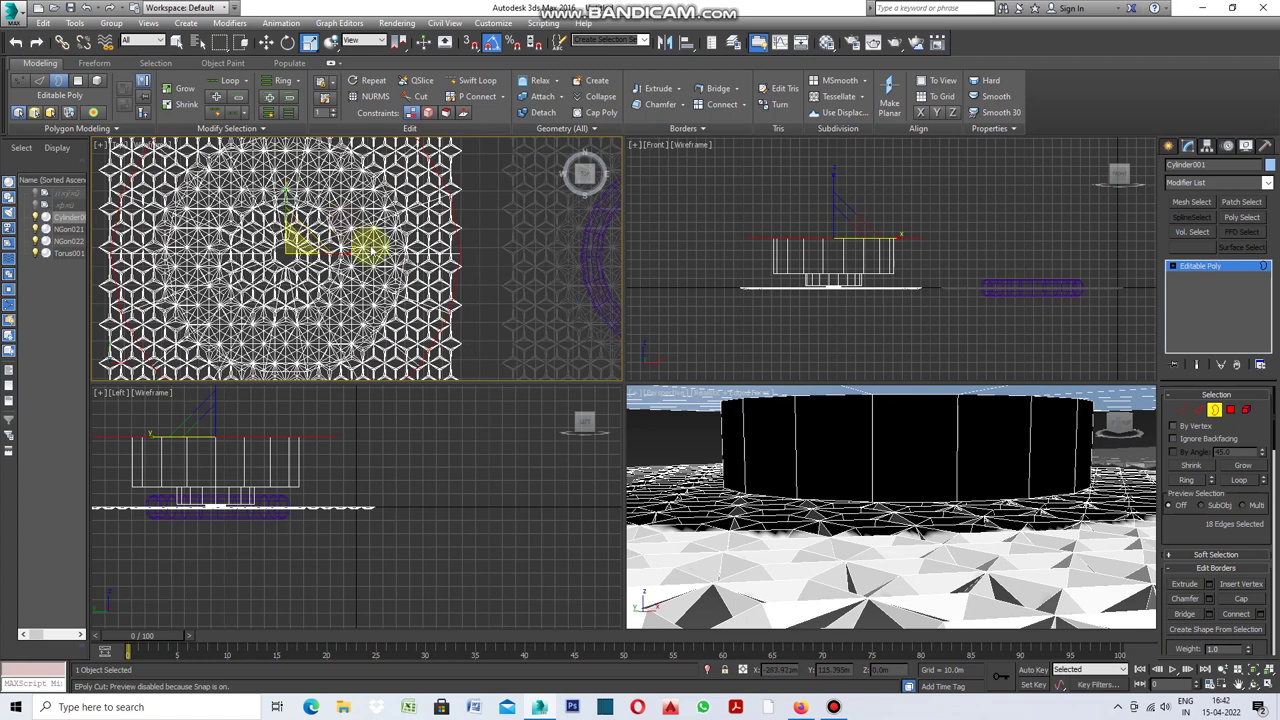
{"action": "left_click", "coordinate": [268, 43]}
{"action": "left_click_drag", "start_coordinate": [828, 268], "coordinate": [830, 204]}
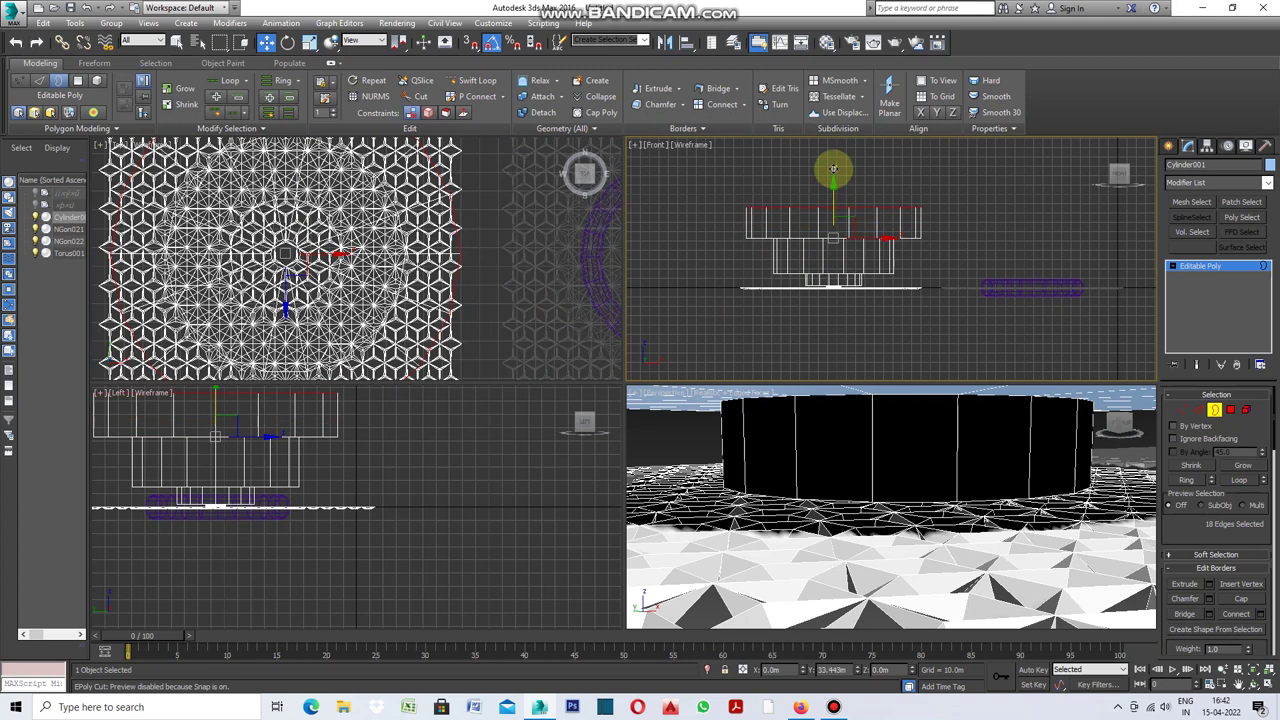
{"action": "left_click_drag", "start_coordinate": [830, 198], "coordinate": [836, 212], "text": "shift"}
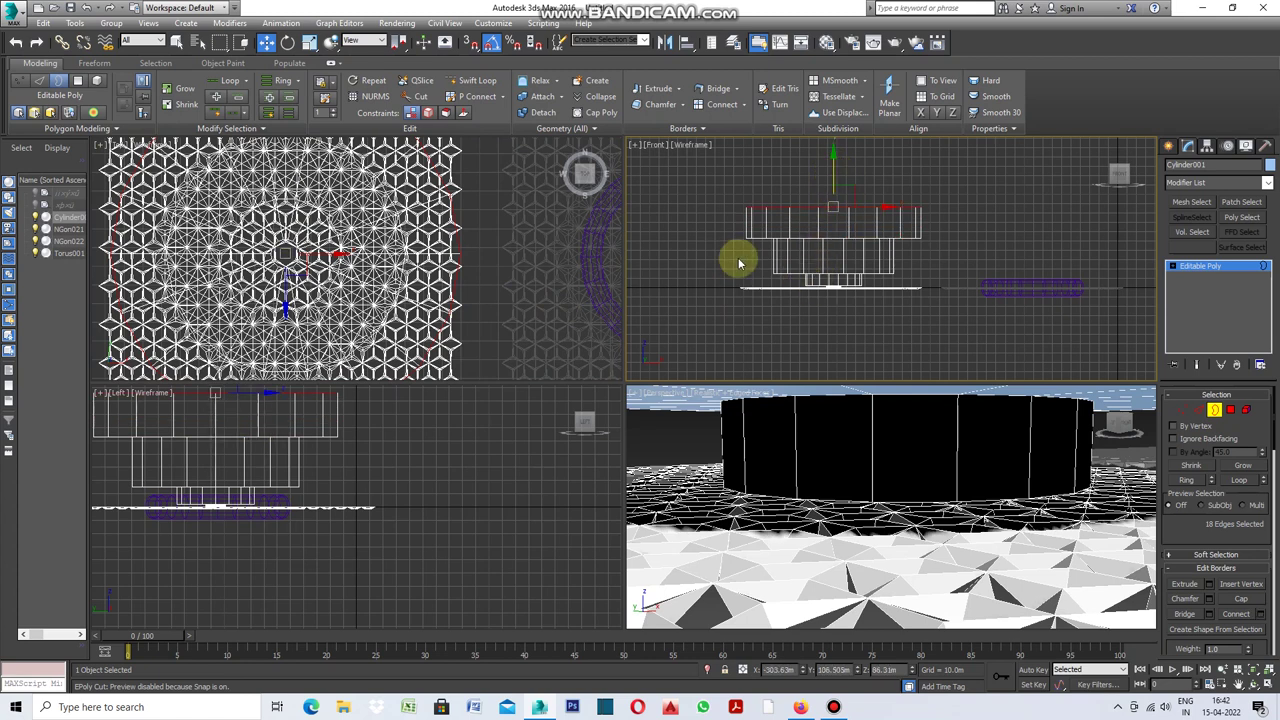
{"action": "scroll", "coordinate": [400, 280], "scroll_direction": "down", "scroll_amount": 4}
{"action": "left_click", "coordinate": [309, 42]}
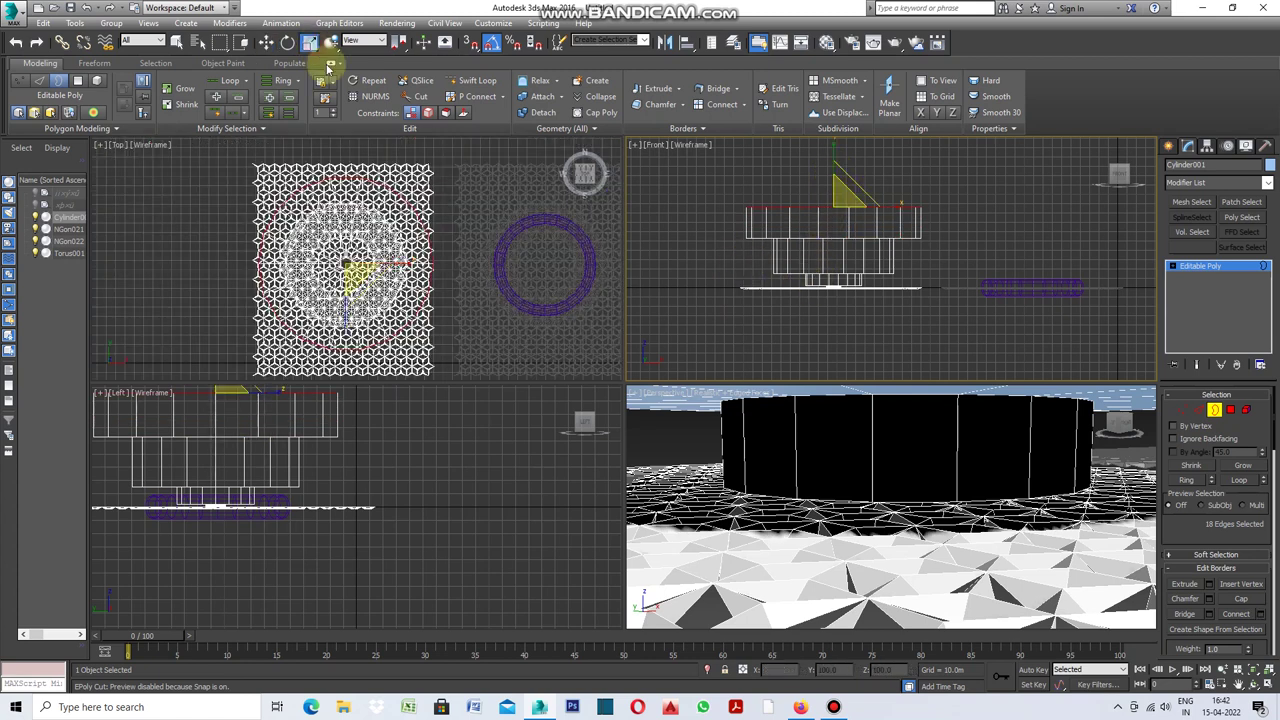
Scale the rim slightly outward and extrude it upward into another tier
{"action": "scroll", "coordinate": [384, 300], "scroll_direction": "up", "scroll_amount": 2}
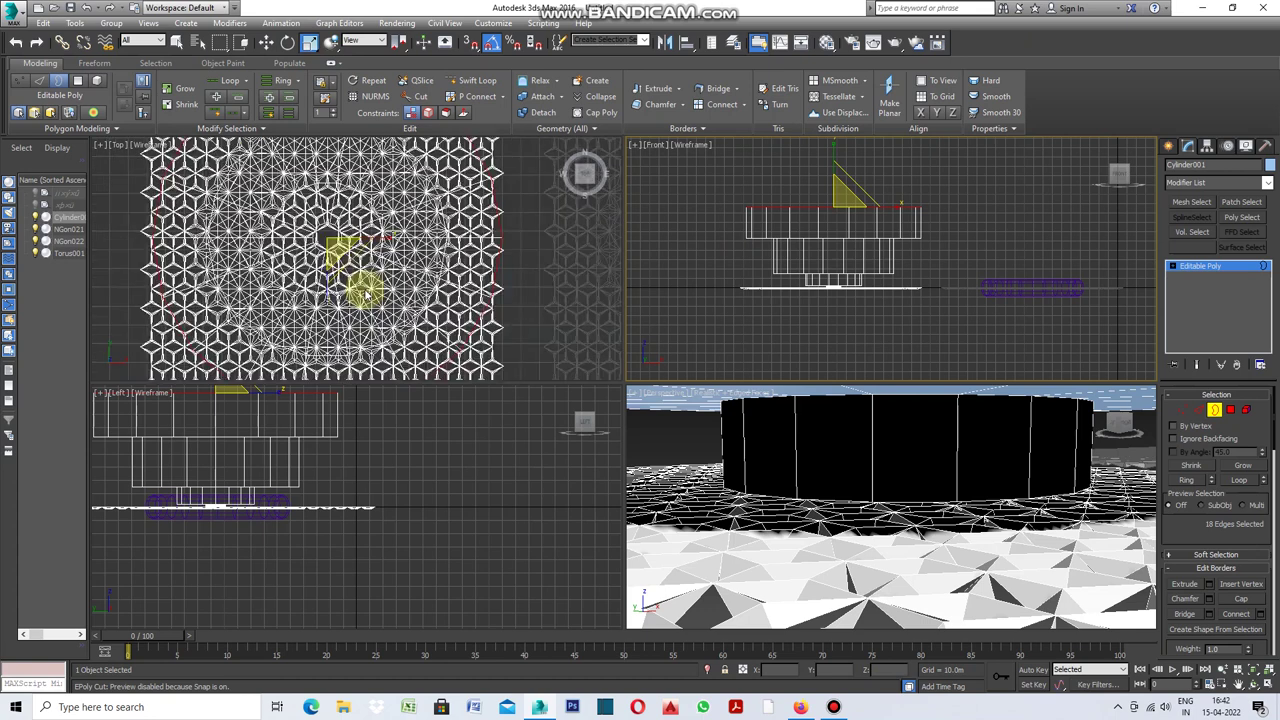
{"action": "scroll", "coordinate": [384, 300], "scroll_direction": "up", "scroll_amount": 2}
{"action": "left_click_drag", "start_coordinate": [337, 244], "coordinate": [343, 203]}
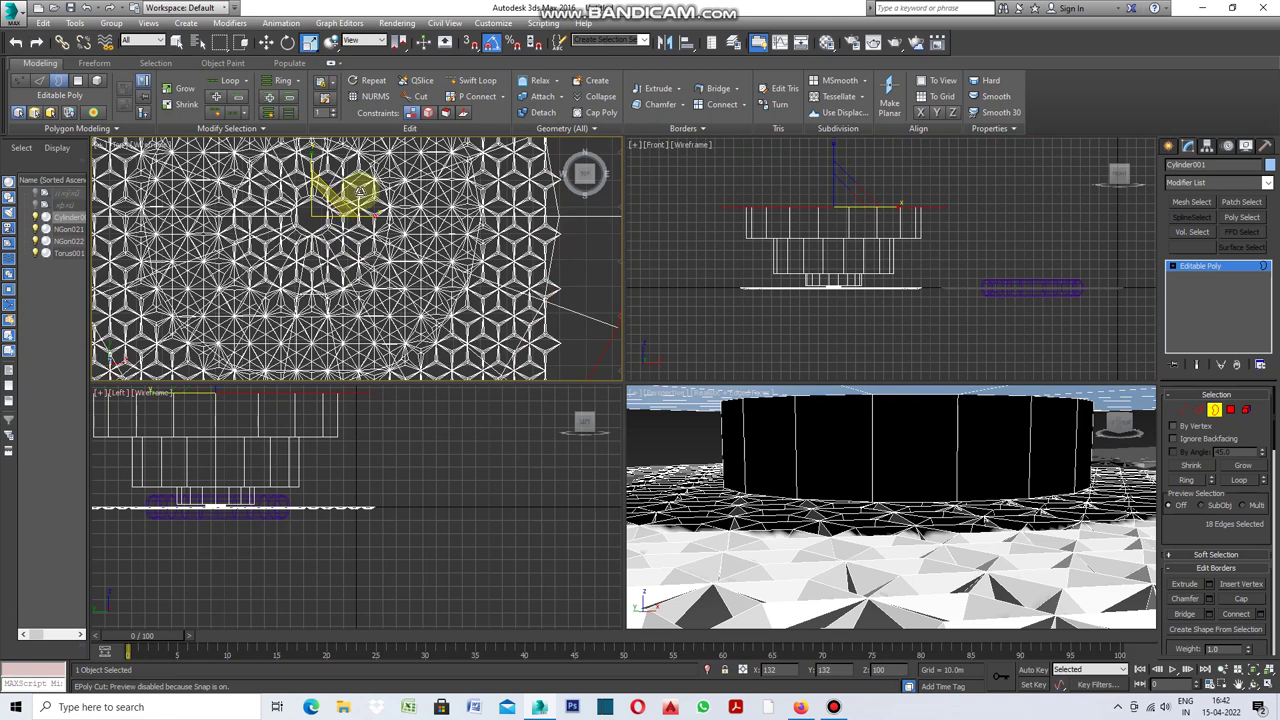
{"action": "scroll", "coordinate": [430, 298], "scroll_direction": "down", "scroll_amount": 3}
{"action": "scroll", "coordinate": [430, 298], "scroll_direction": "down", "scroll_amount": 2}
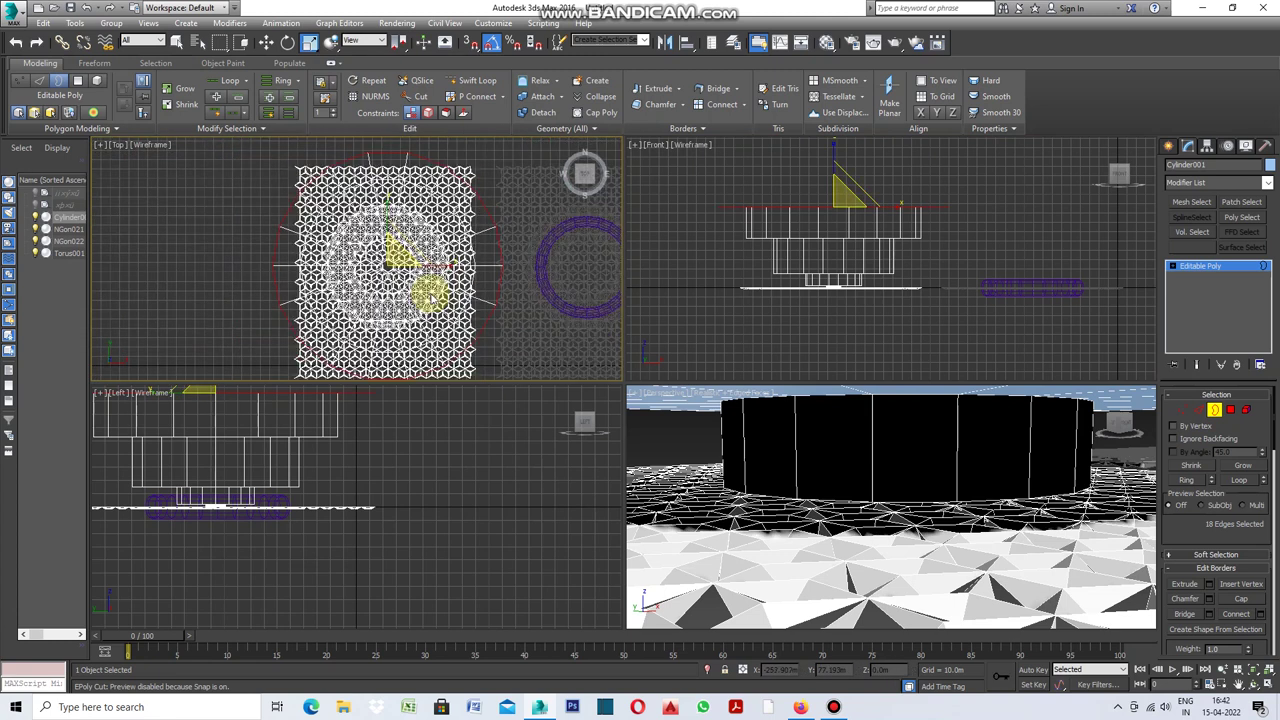
{"action": "scroll", "coordinate": [402, 220], "scroll_direction": "down", "scroll_amount": 2}
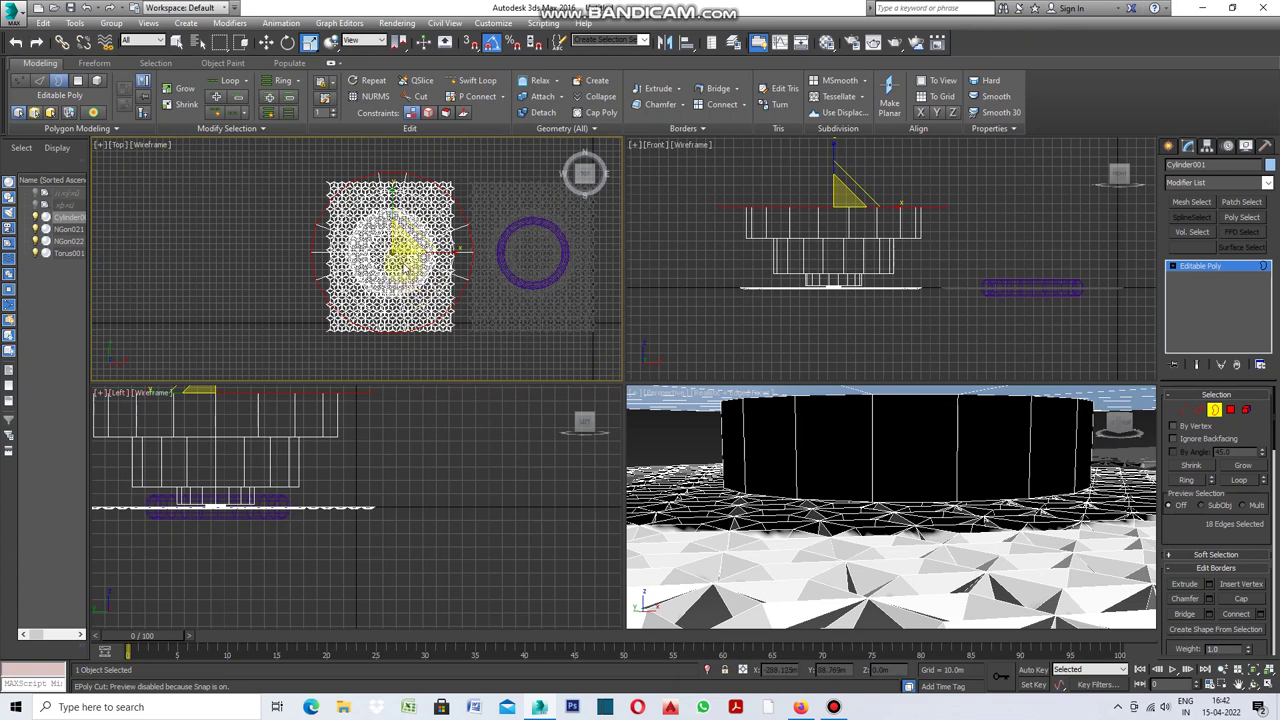
{"action": "scroll", "coordinate": [405, 266], "scroll_direction": "up", "scroll_amount": 2}
{"action": "key", "text": "w"}
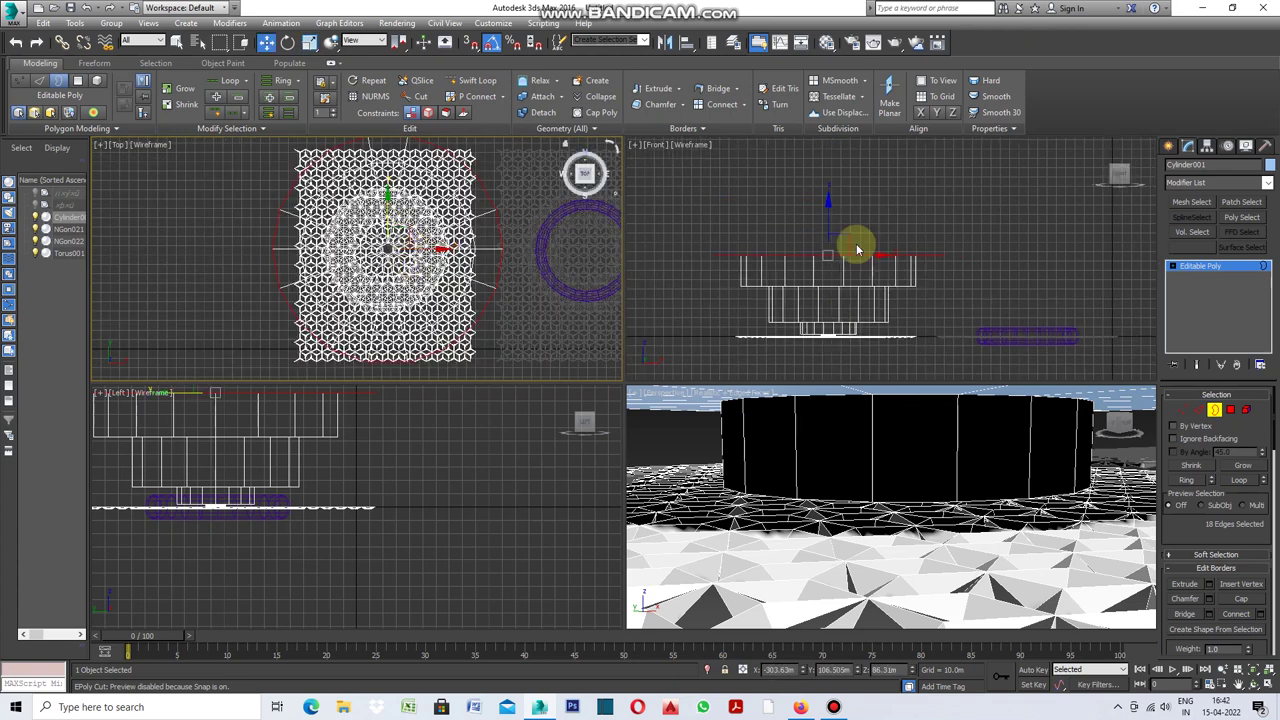
{"action": "left_click", "coordinate": [824, 212]}
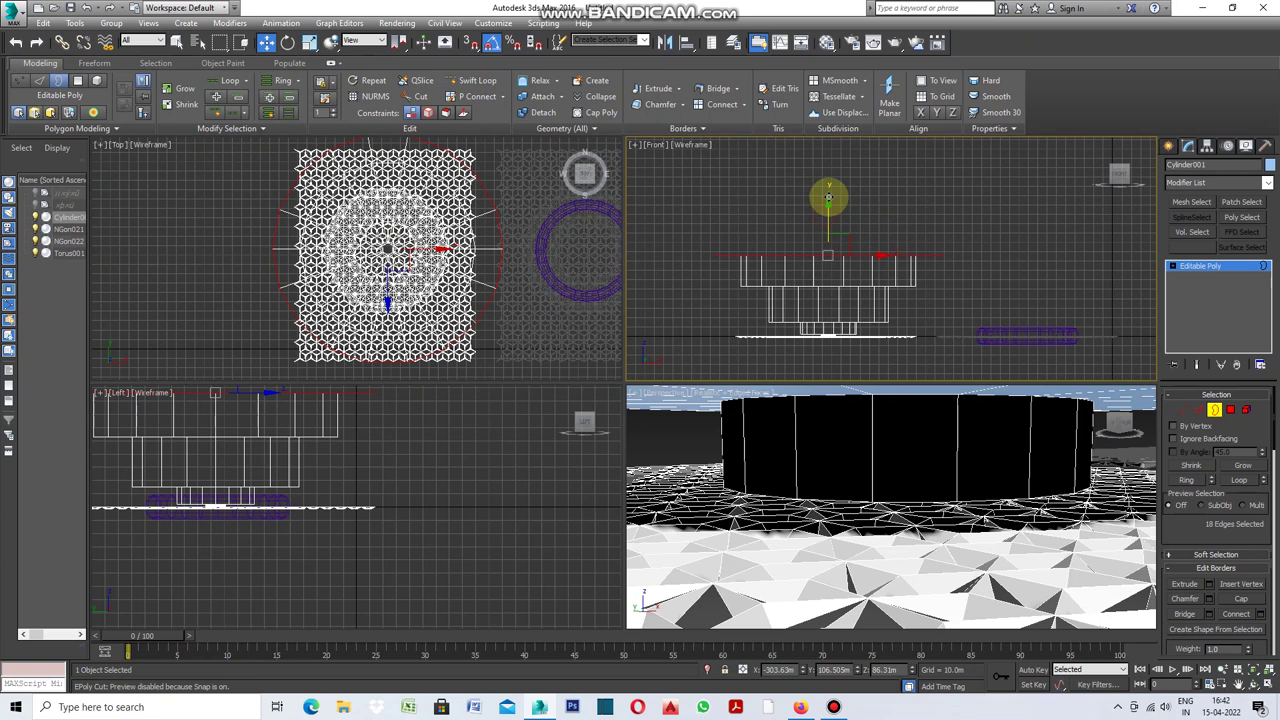
{"action": "left_click_drag", "start_coordinate": [826, 213], "coordinate": [834, 189], "text": "shift"}
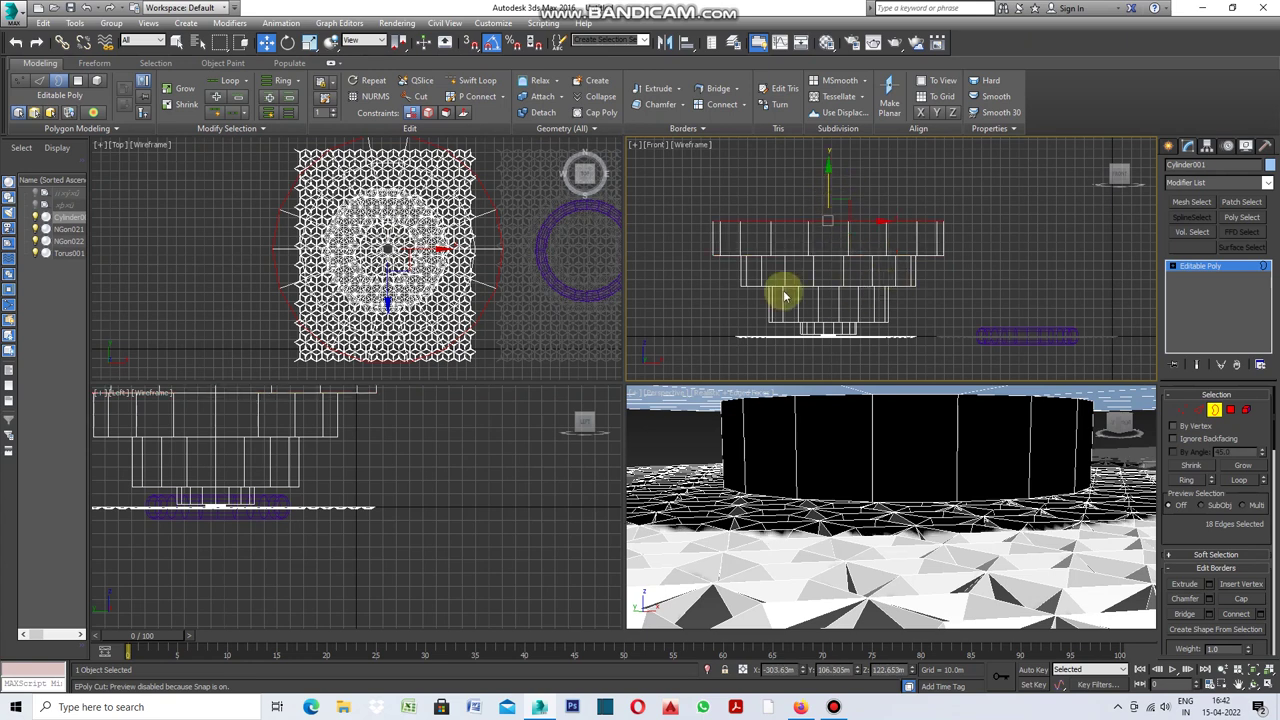
Enlarge the top rim outward and pull a copy upward into a flared lip
{"action": "scroll", "coordinate": [530, 235], "scroll_direction": "down", "scroll_amount": 2}
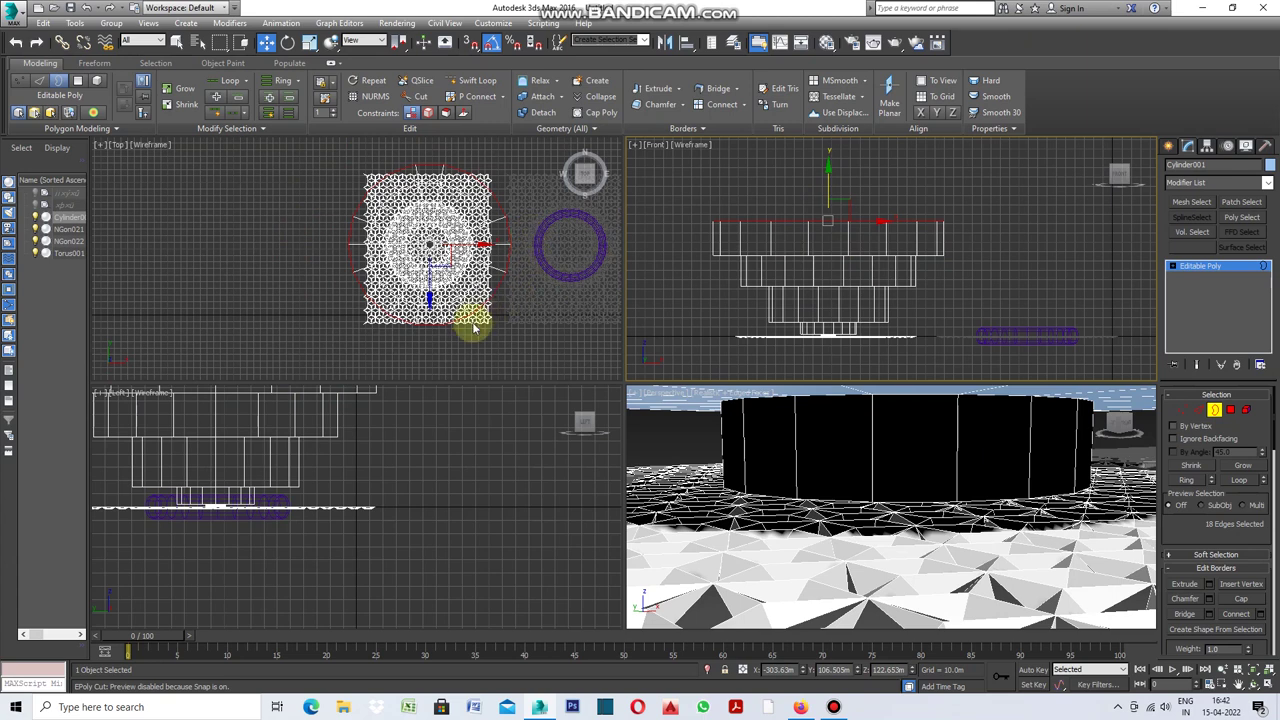
{"action": "left_click", "coordinate": [309, 42]}
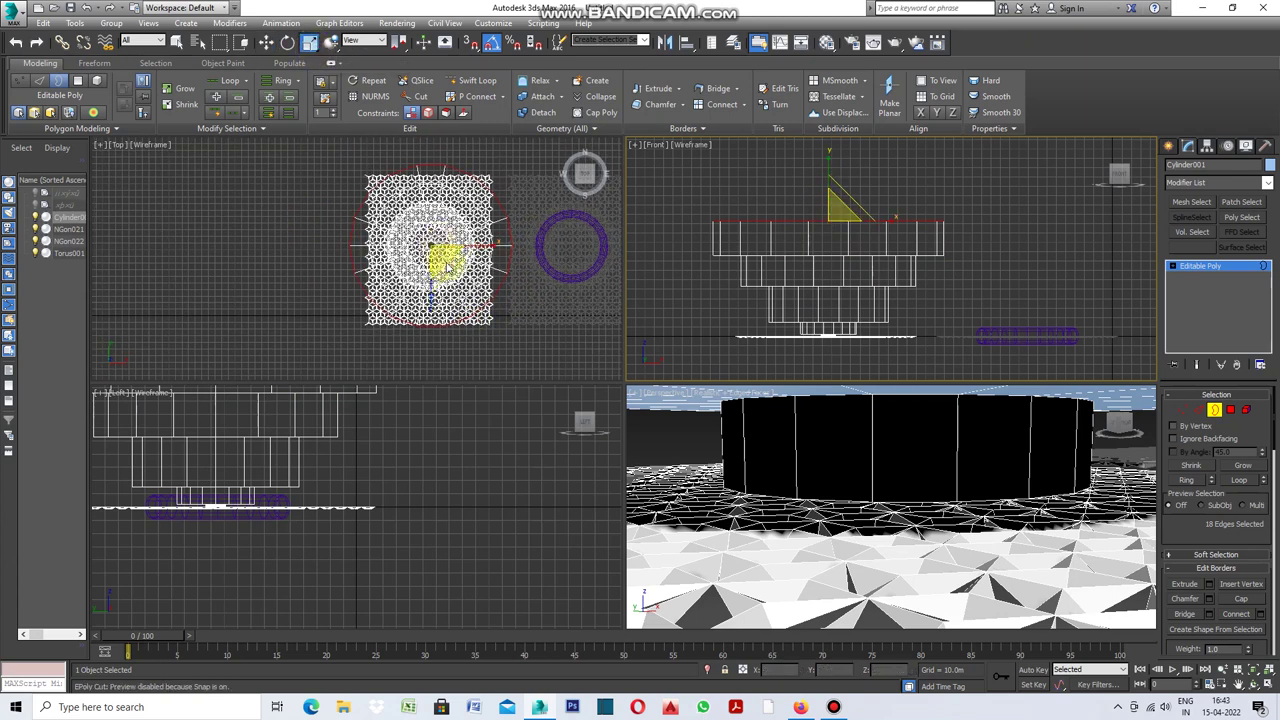
{"action": "left_click", "coordinate": [447, 262]}
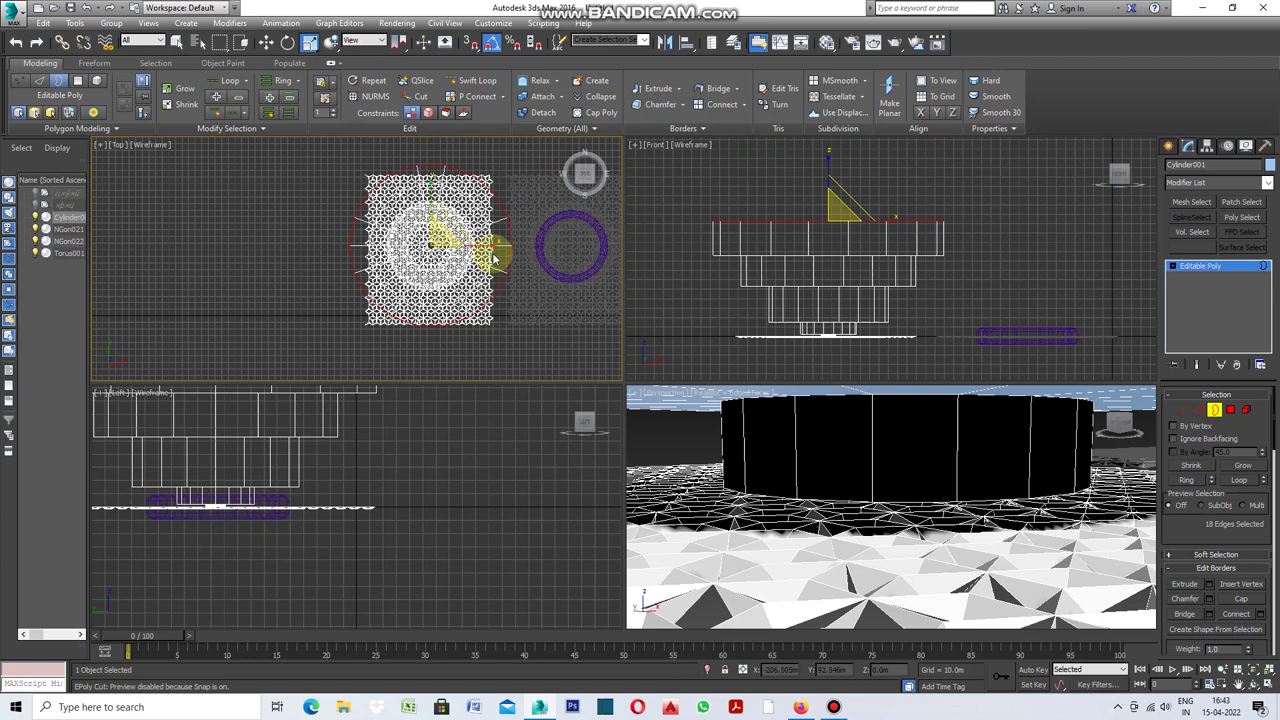
{"action": "mouse_move", "coordinate": [449, 233]}
{"action": "left_mouse_down"}
{"action": "mouse_move", "coordinate": [460, 213]}
{"action": "mouse_move", "coordinate": [474, 234]}
{"action": "left_mouse_up"}
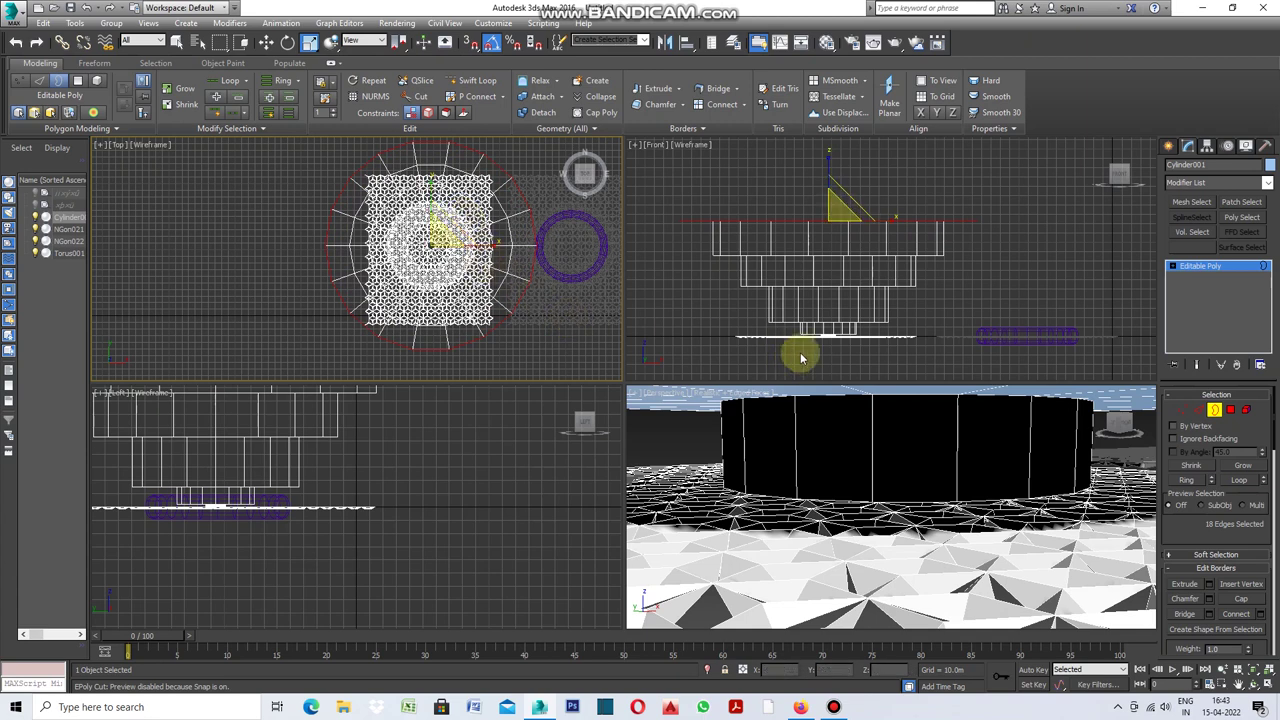
{"action": "key", "text": "w"}
{"action": "key", "text": "alt+w"}
{"action": "left_click_drag", "start_coordinate": [497, 266], "coordinate": [504, 182], "text": "shift"}
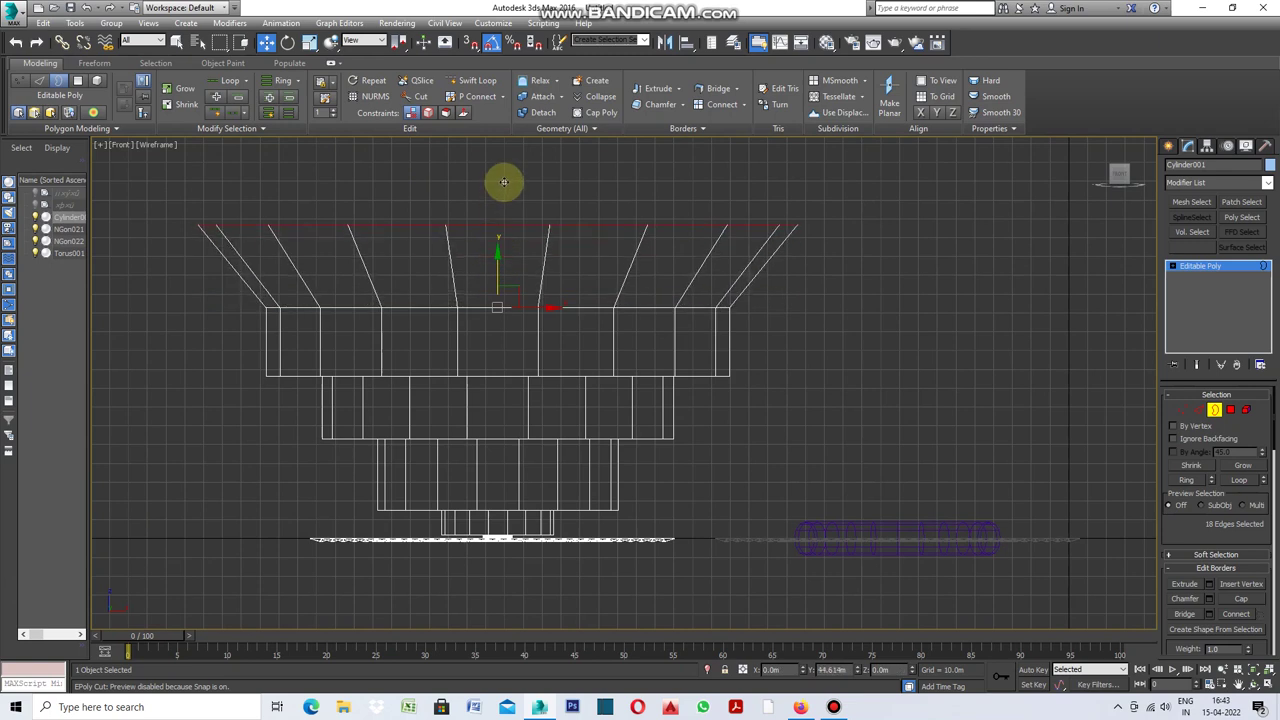
Select an edge loop on the flared top and raise it
{"action": "scroll", "coordinate": [680, 294], "scroll_direction": "down", "scroll_amount": 2}
{"action": "key", "text": "q"}
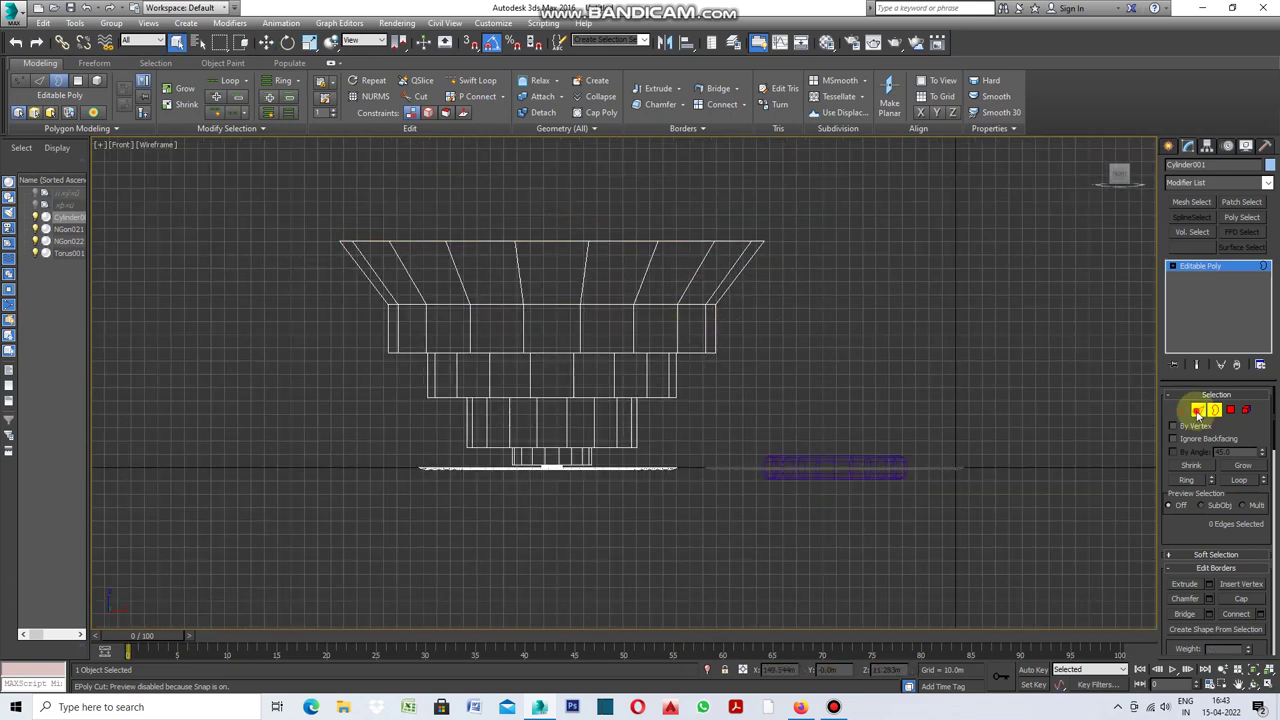
{"action": "left_click", "coordinate": [1198, 411]}
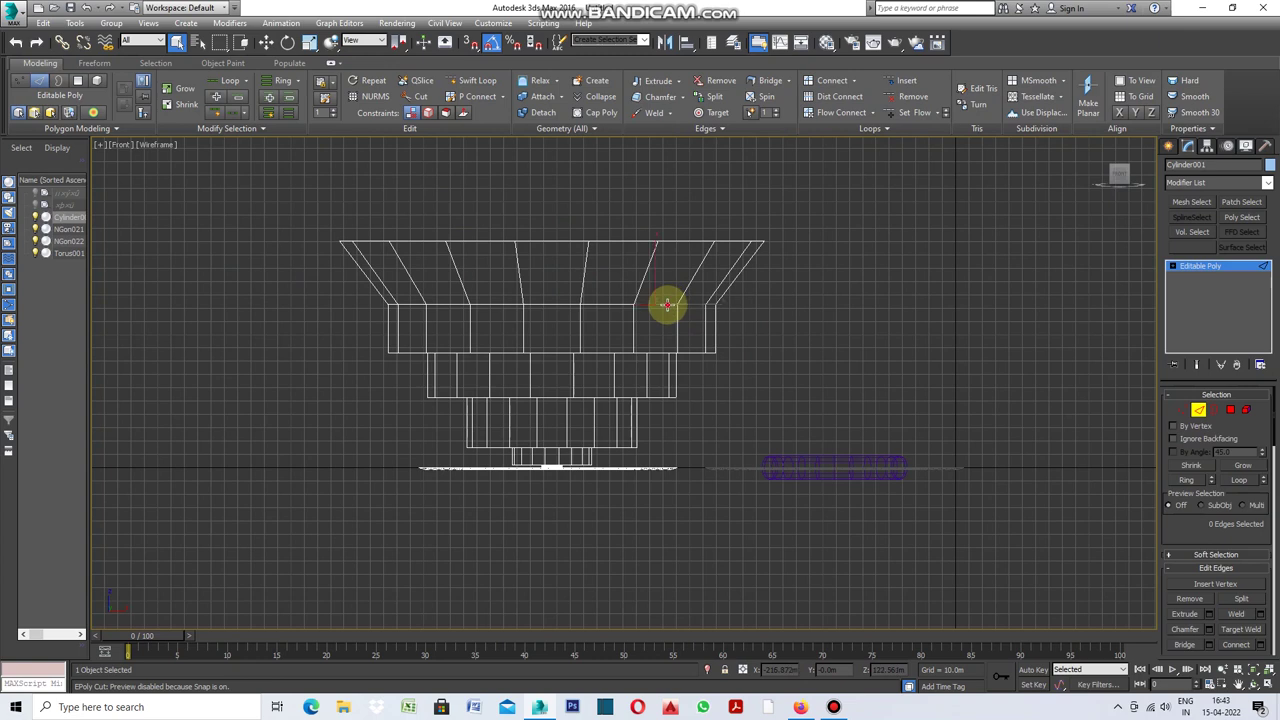
{"action": "left_click", "coordinate": [667, 305]}
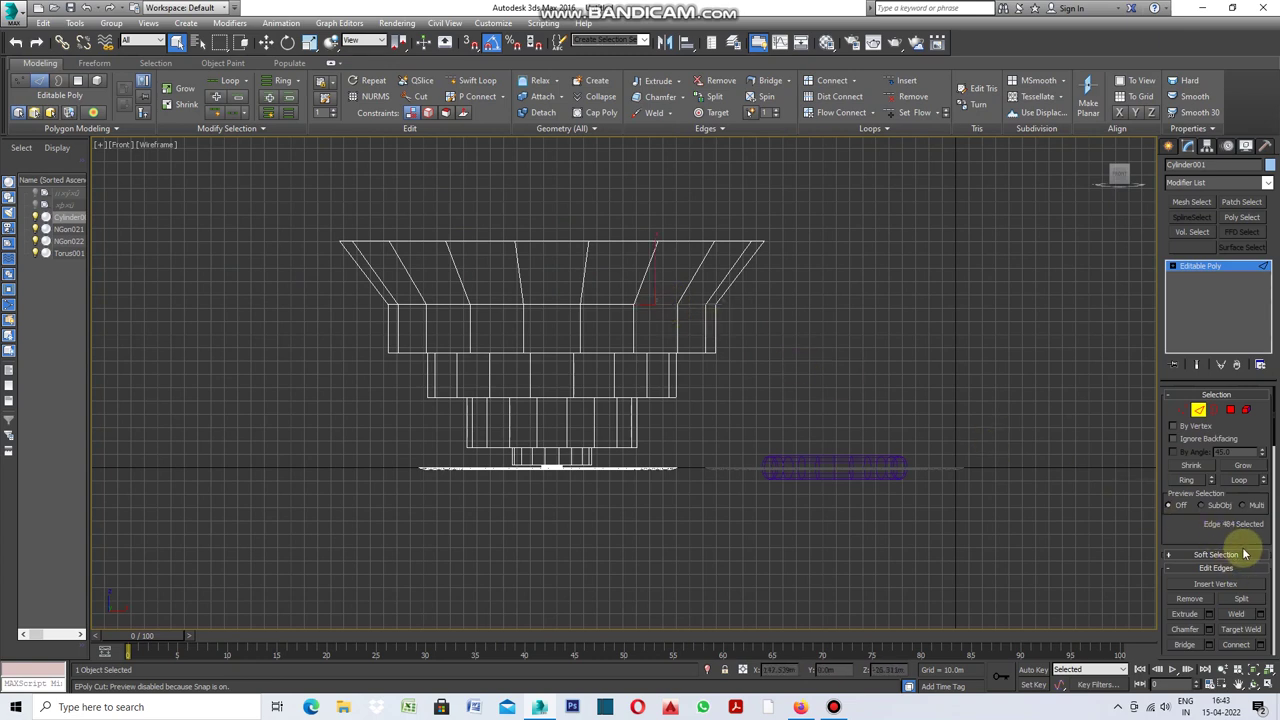
{"action": "left_click", "coordinate": [1240, 481]}
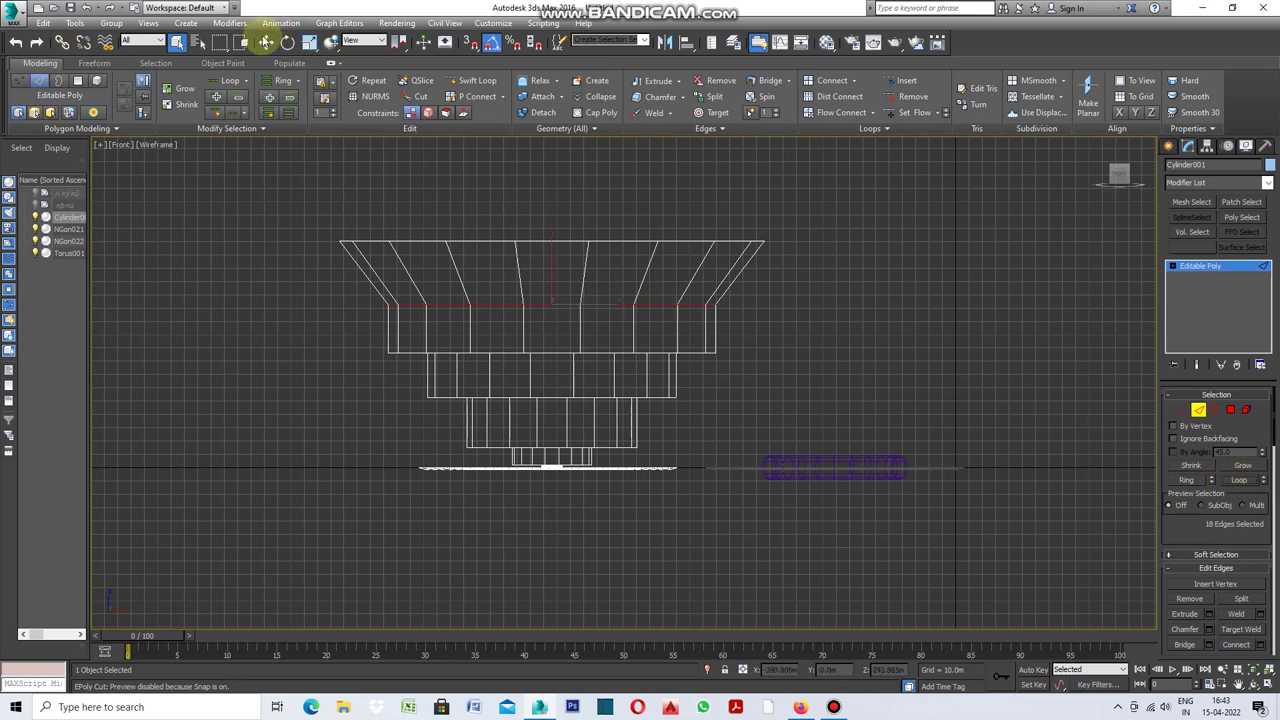
{"action": "left_click", "coordinate": [267, 44]}
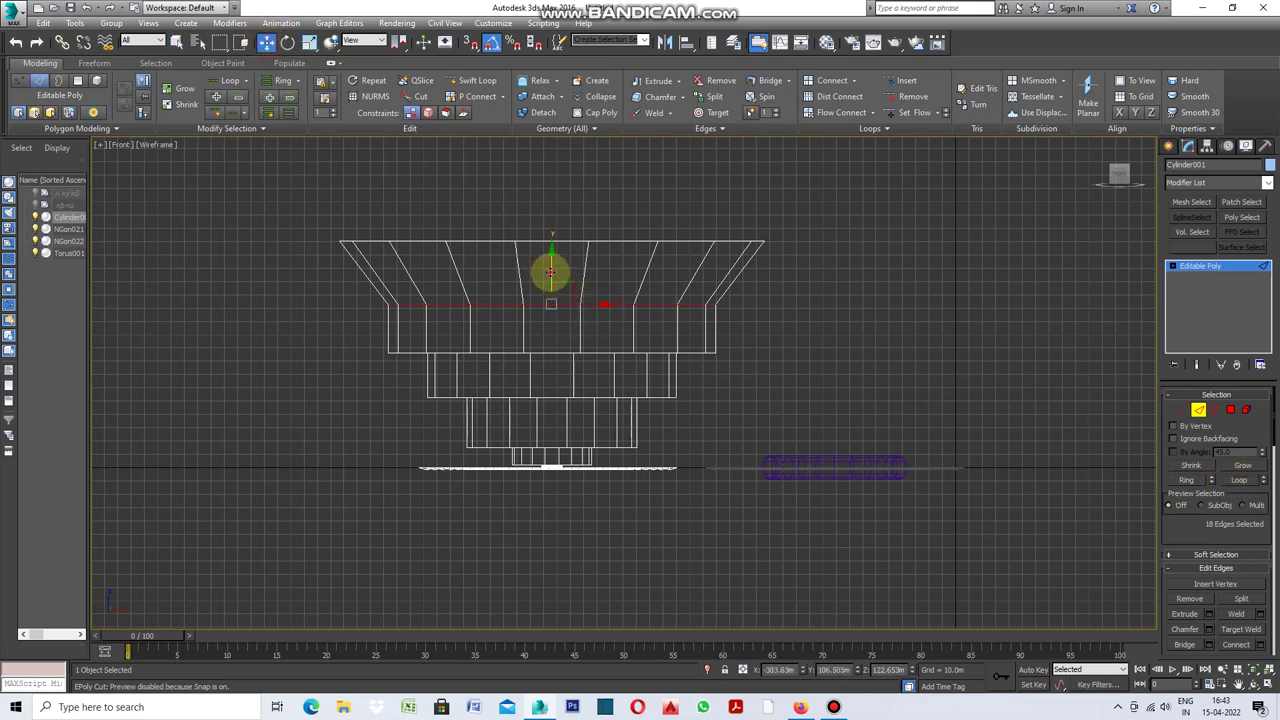
{"action": "left_click_drag", "start_coordinate": [550, 272], "coordinate": [562, 221]}
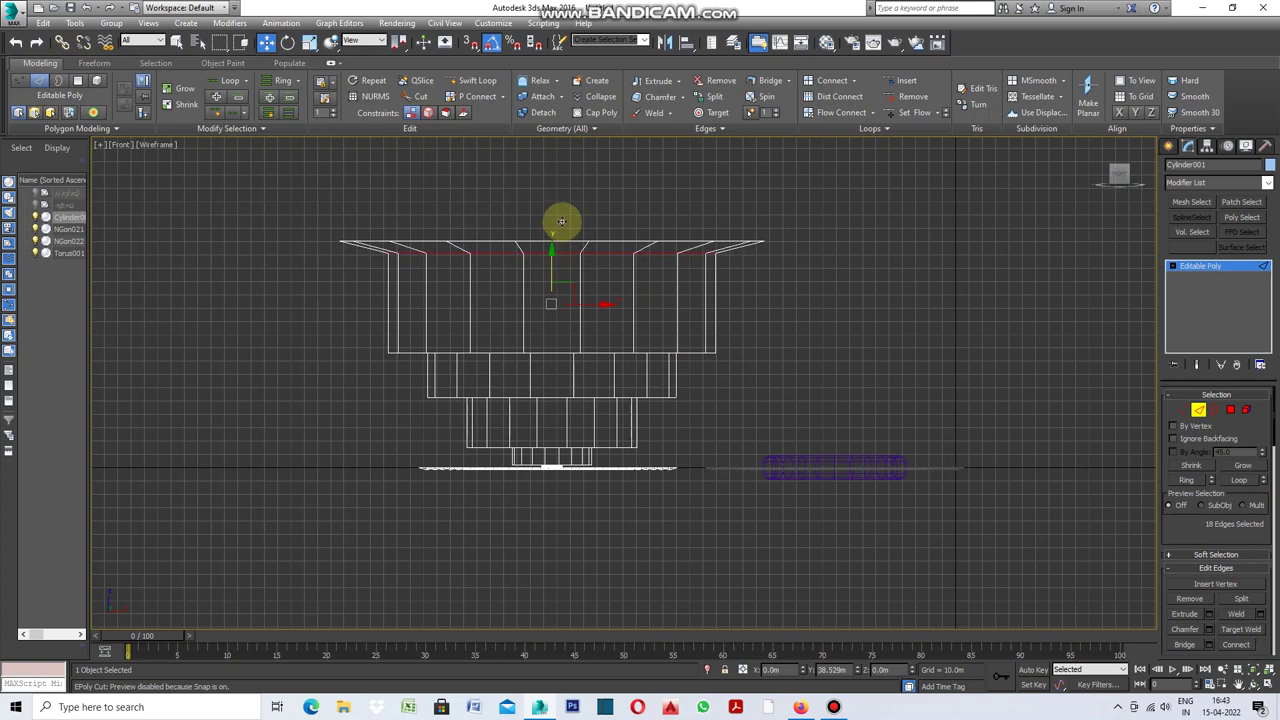
Raise a lower edge loop on the column so its sides flare outward
{"action": "left_click", "coordinate": [692, 352]}
{"action": "left_click", "coordinate": [1239, 480]}
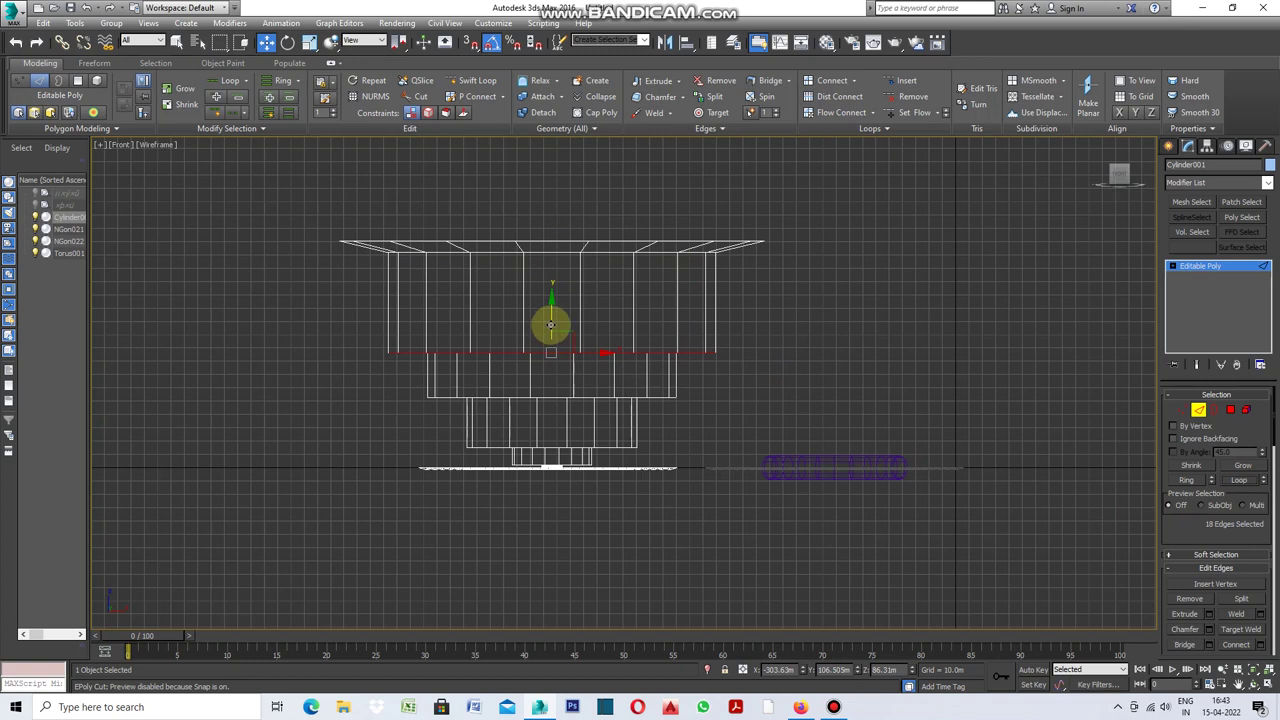
{"action": "left_click_drag", "start_coordinate": [550, 325], "coordinate": [578, 254]}
{"action": "key", "text": "t"}
{"action": "left_click", "coordinate": [310, 42]}
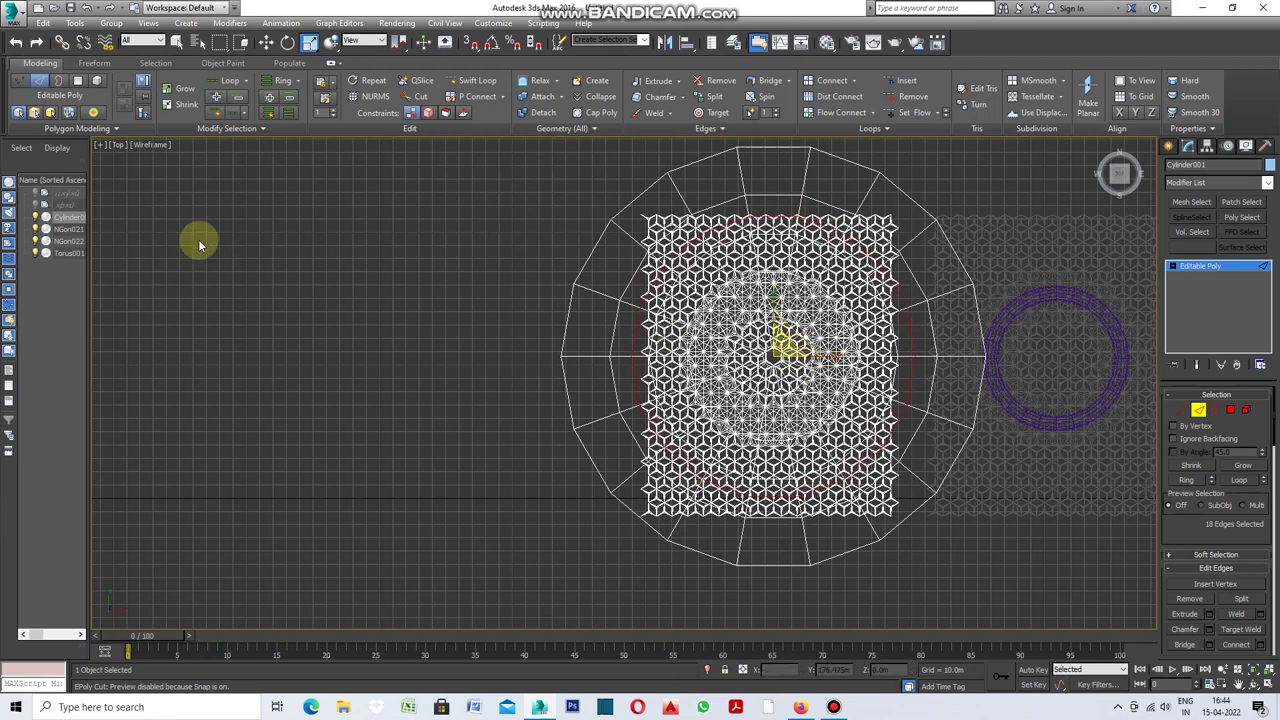
In the Front view, raise the selected ring slightly, then raise another wall loop
{"action": "key", "text": "f"}
{"action": "left_click", "coordinate": [266, 42]}
{"action": "left_click_drag", "start_coordinate": [551, 241], "coordinate": [554, 224]}
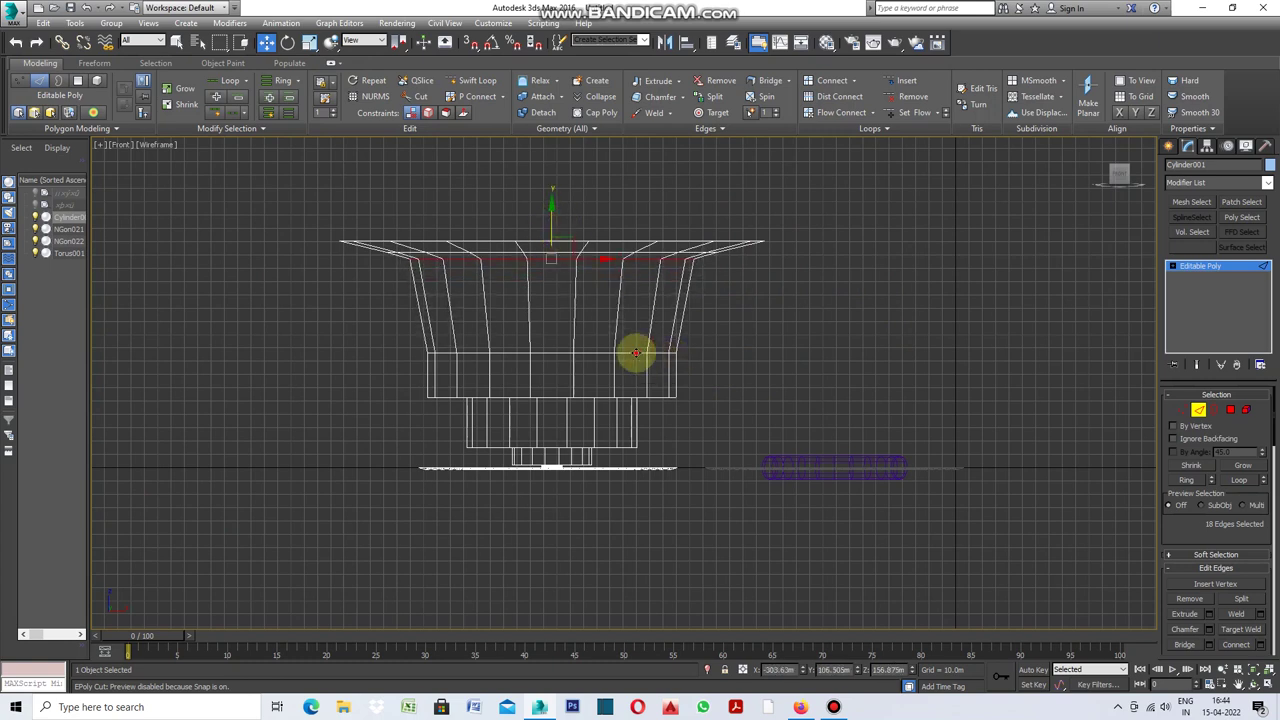
{"action": "left_click", "coordinate": [636, 352]}
{"action": "left_click", "coordinate": [1248, 486]}
{"action": "left_click_drag", "start_coordinate": [557, 323], "coordinate": [568, 250]}
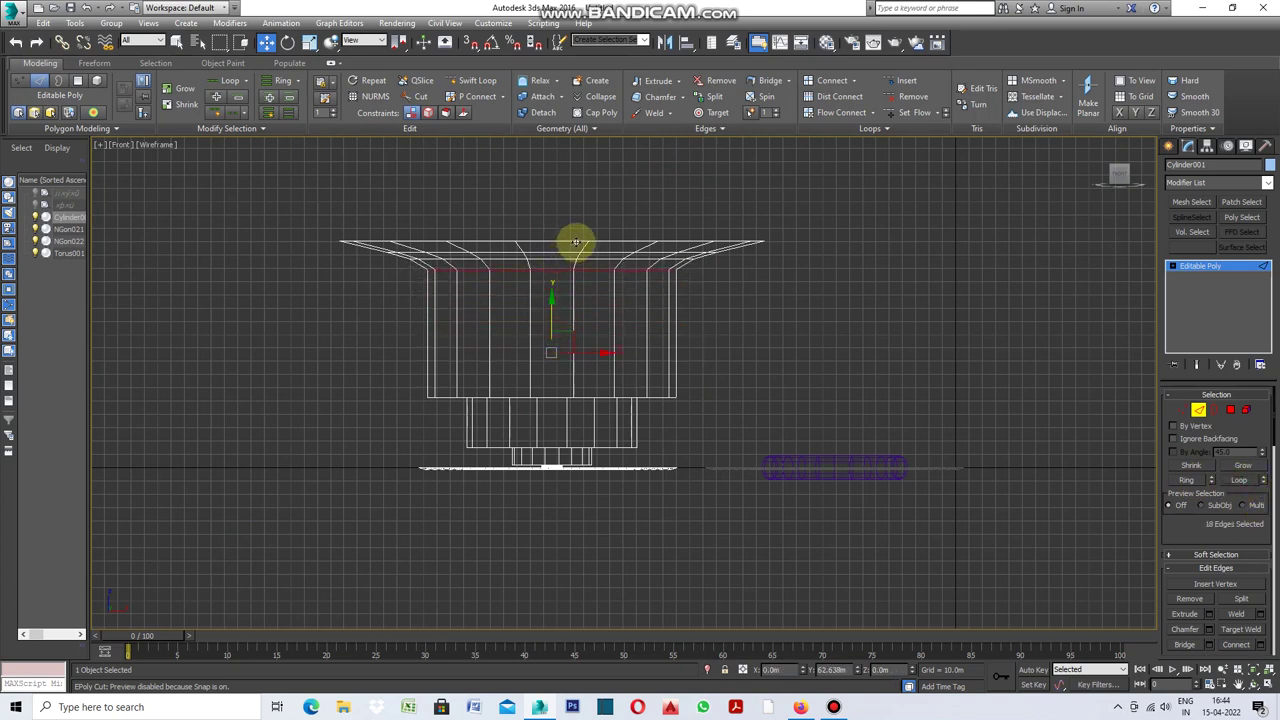
Raise a lower edge loop so the walls taper inward, then restore four viewports
{"action": "left_click", "coordinate": [740, 383]}
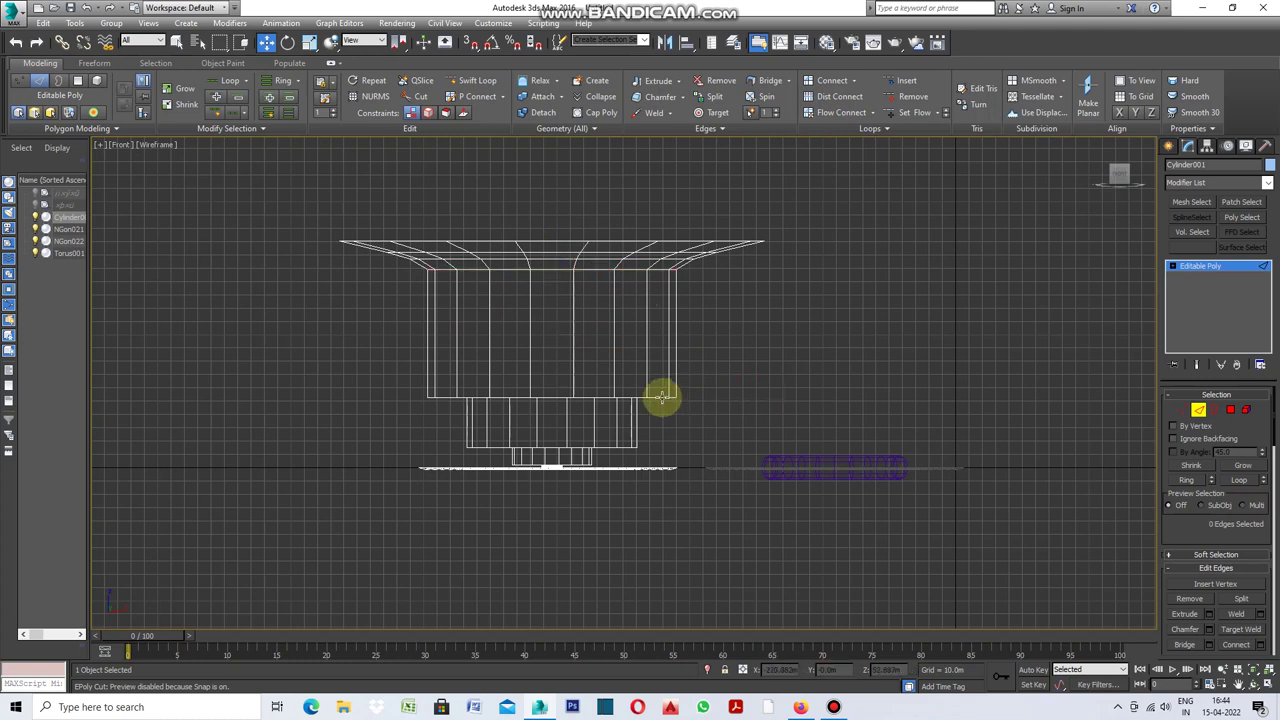
{"action": "left_click", "coordinate": [662, 397]}
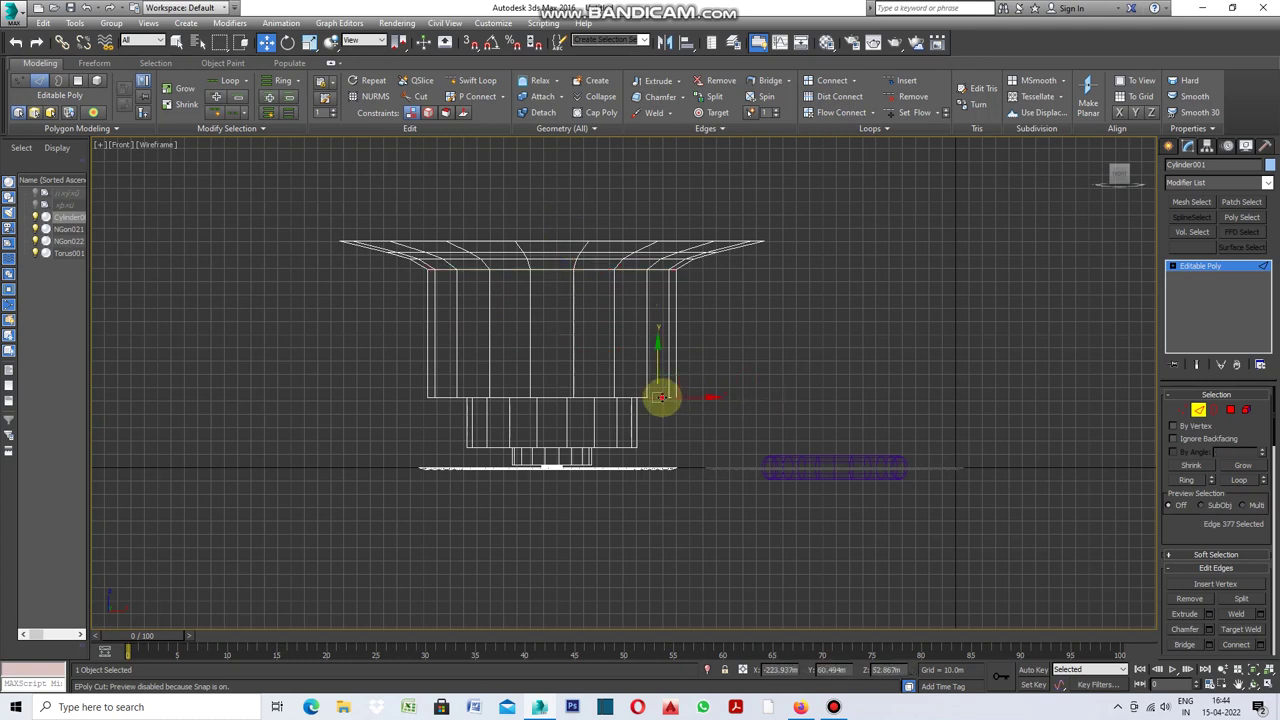
{"action": "left_click", "coordinate": [1241, 483]}
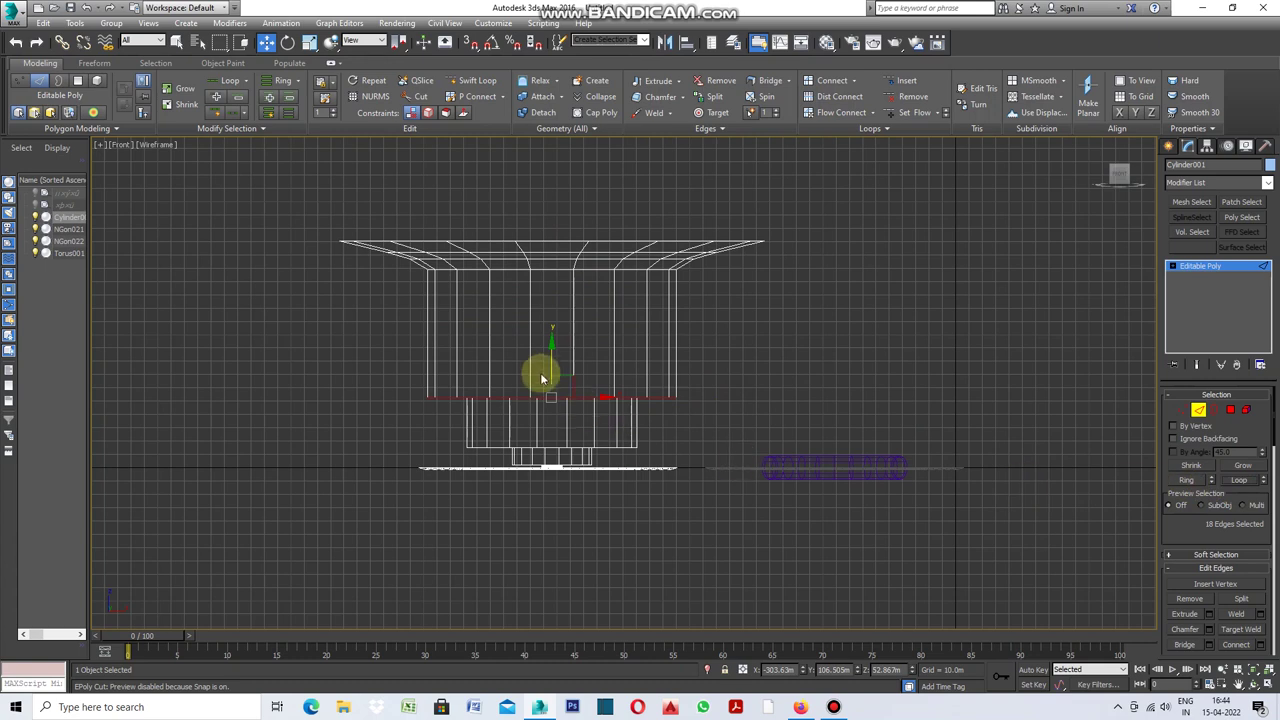
{"action": "left_click_drag", "start_coordinate": [552, 368], "coordinate": [577, 269]}
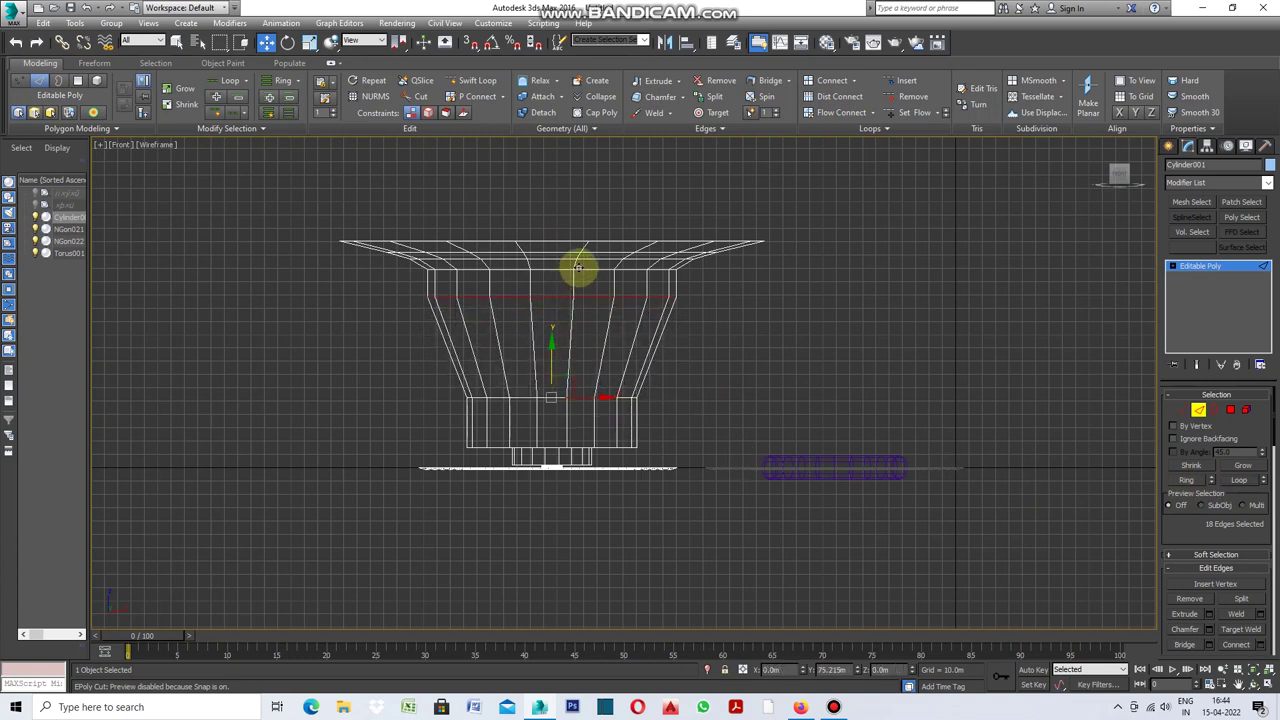
{"action": "left_click", "coordinate": [97, 146]}
{"action": "left_click", "coordinate": [124, 158]}
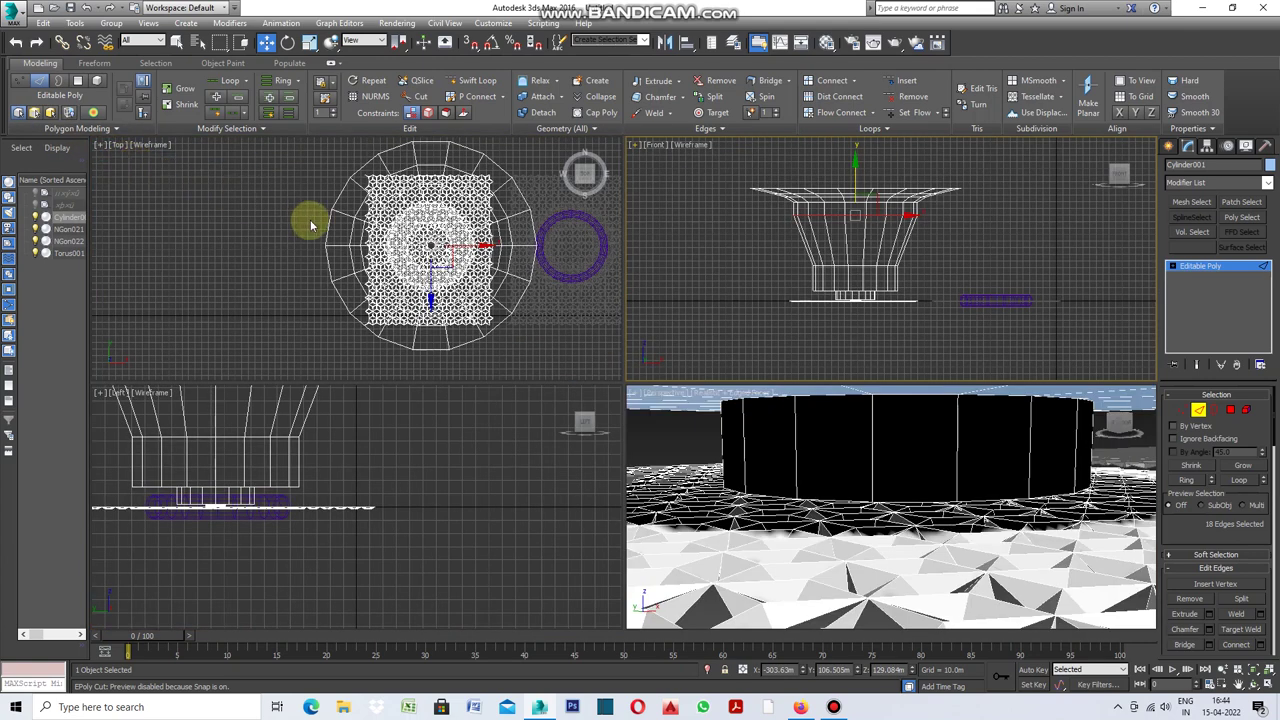
Nudge the selected edge ring slightly upward in the maximized Front view
{"action": "key", "text": "r"}
{"action": "left_click", "coordinate": [97, 146]}
{"action": "left_click", "coordinate": [124, 158]}
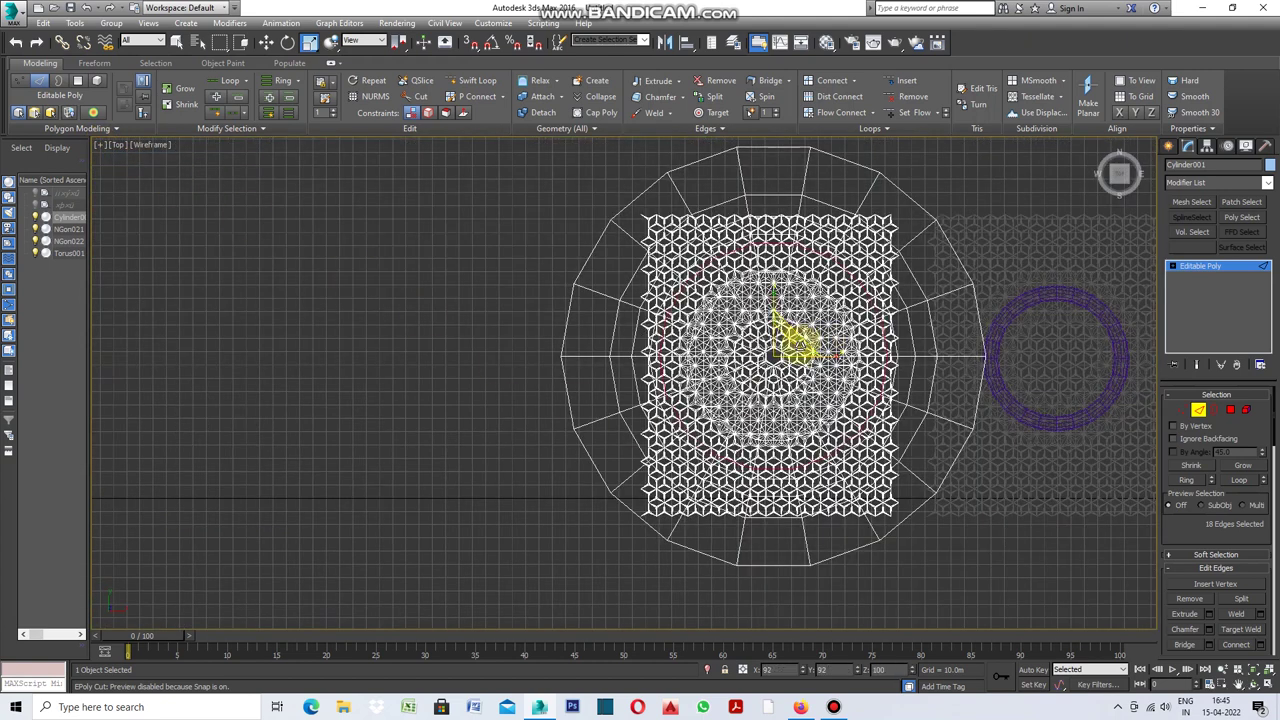
{"action": "left_click", "coordinate": [98, 145]}
{"action": "left_click", "coordinate": [131, 161]}
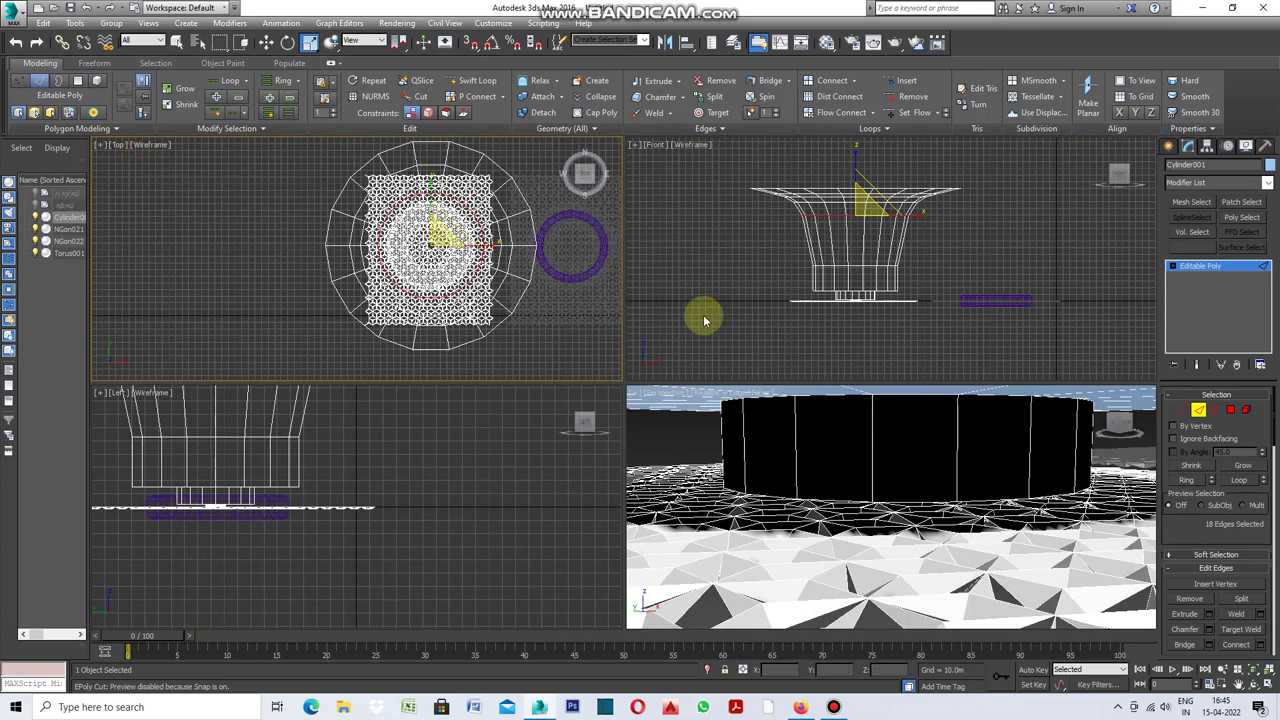
{"action": "left_click", "coordinate": [638, 148]}
{"action": "left_click", "coordinate": [680, 160]}
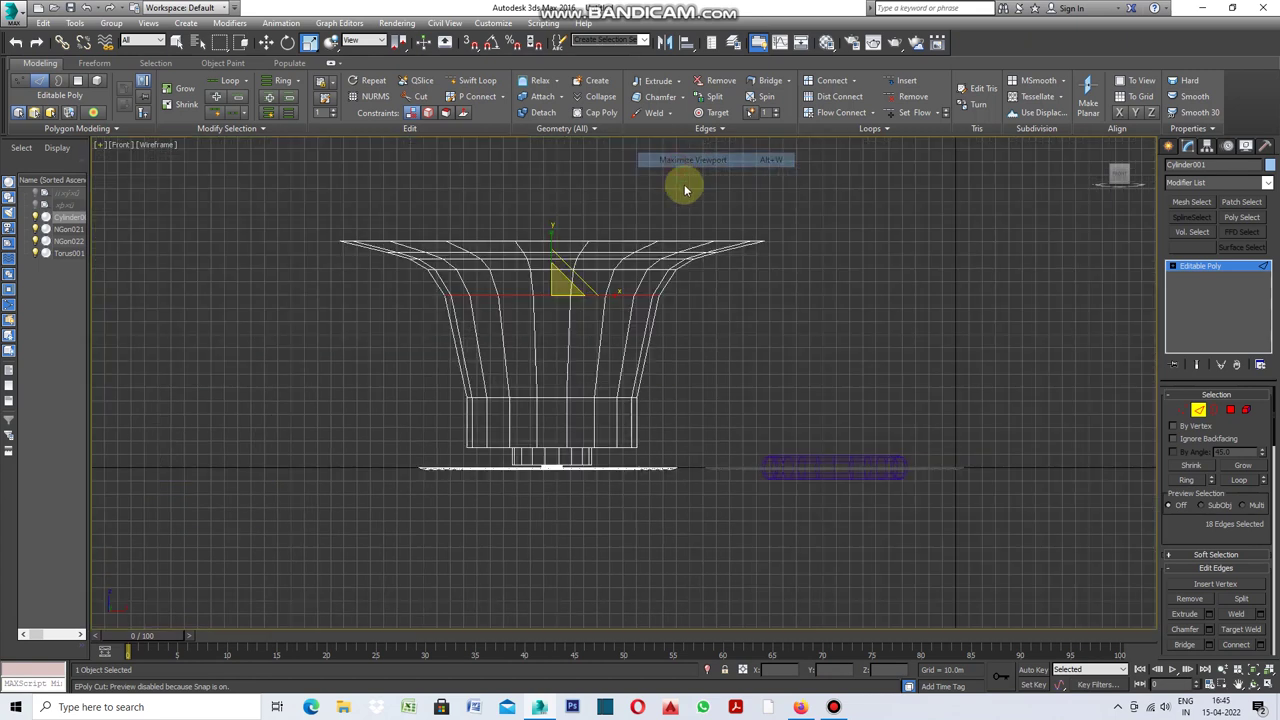
{"action": "left_click", "coordinate": [268, 44]}
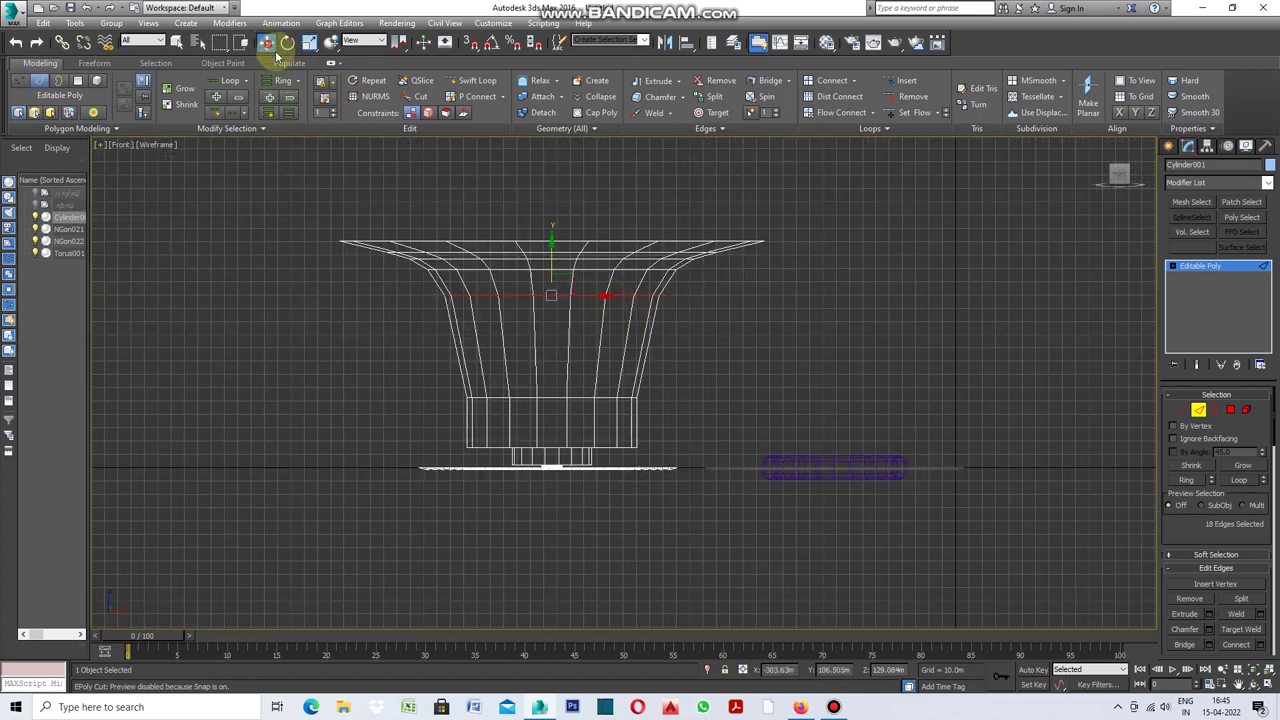
{"action": "left_click_drag", "start_coordinate": [552, 266], "coordinate": [556, 248]}
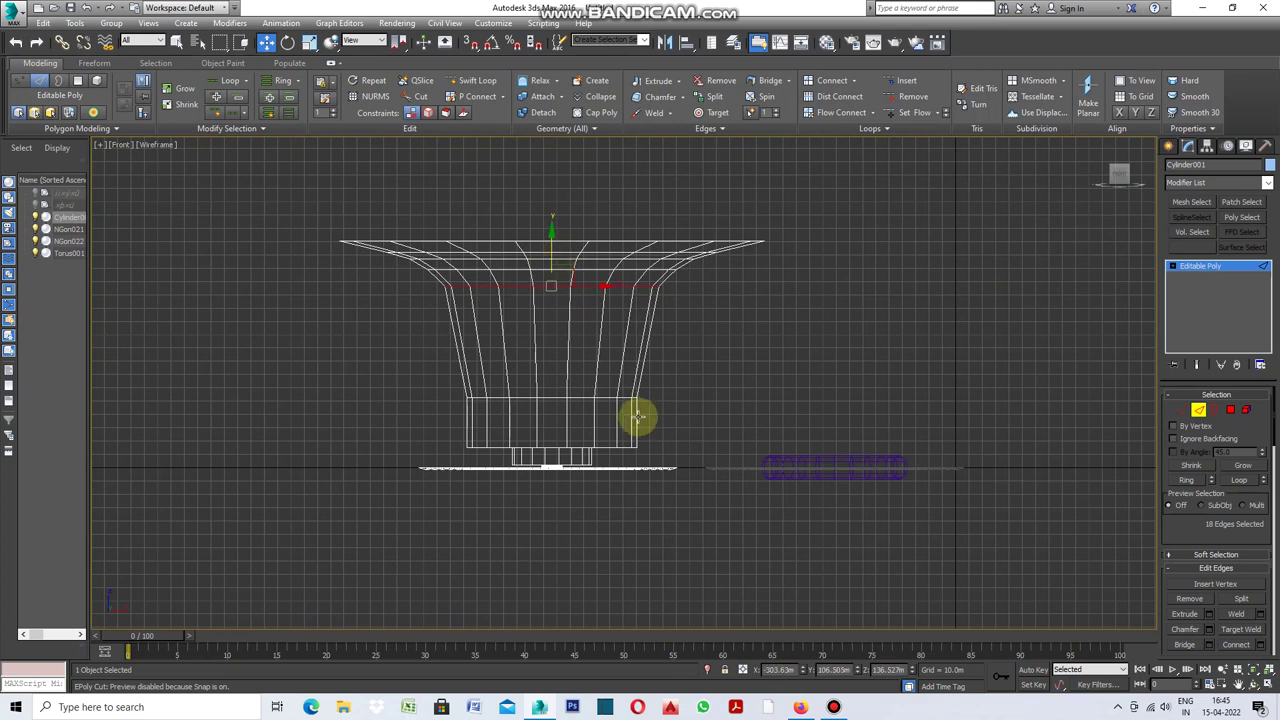
Raise a lower edge loop up the column, then restore the four-viewport layout
{"action": "left_click", "coordinate": [606, 397]}
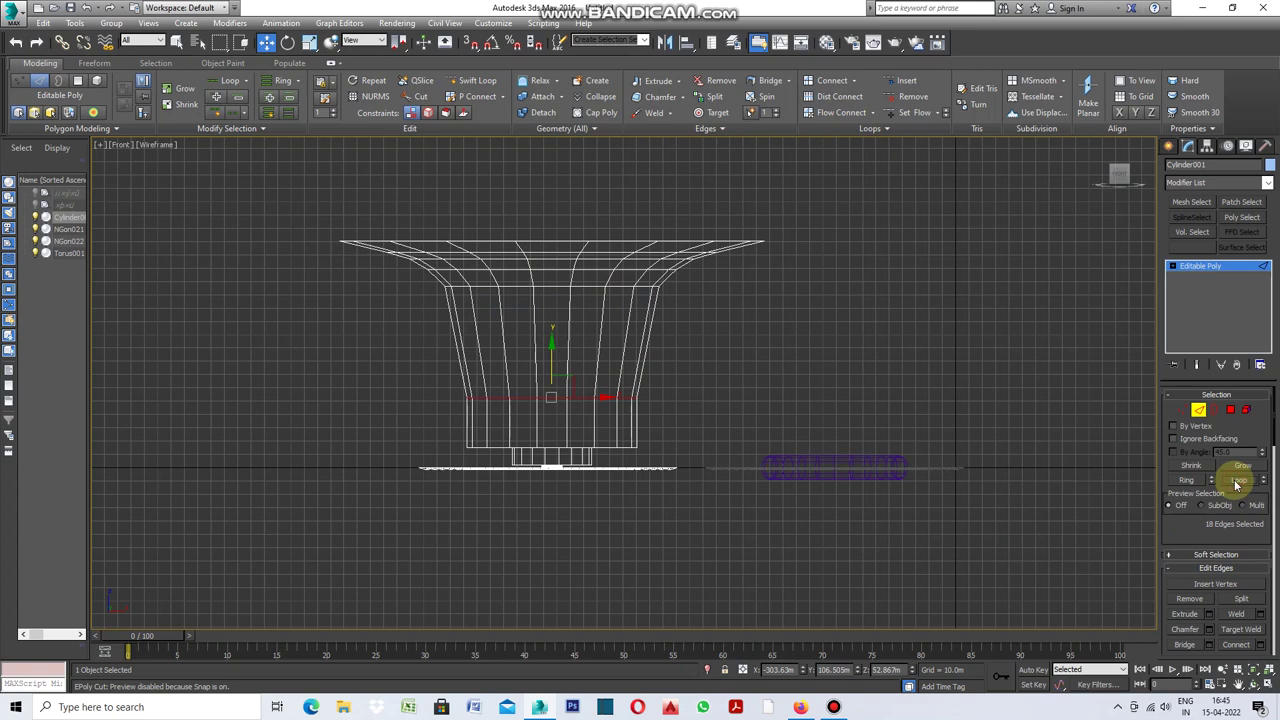
{"action": "left_click_drag", "start_coordinate": [551, 363], "coordinate": [558, 287]}
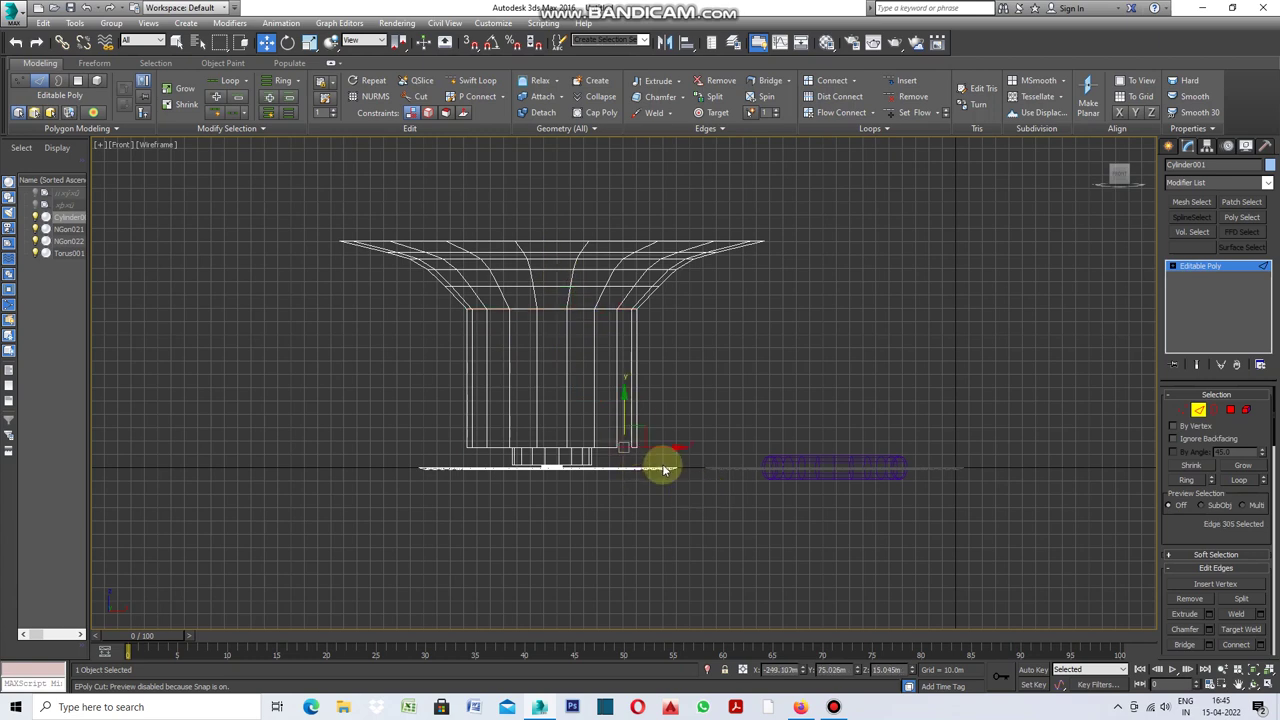
{"action": "left_click", "coordinate": [1238, 481]}
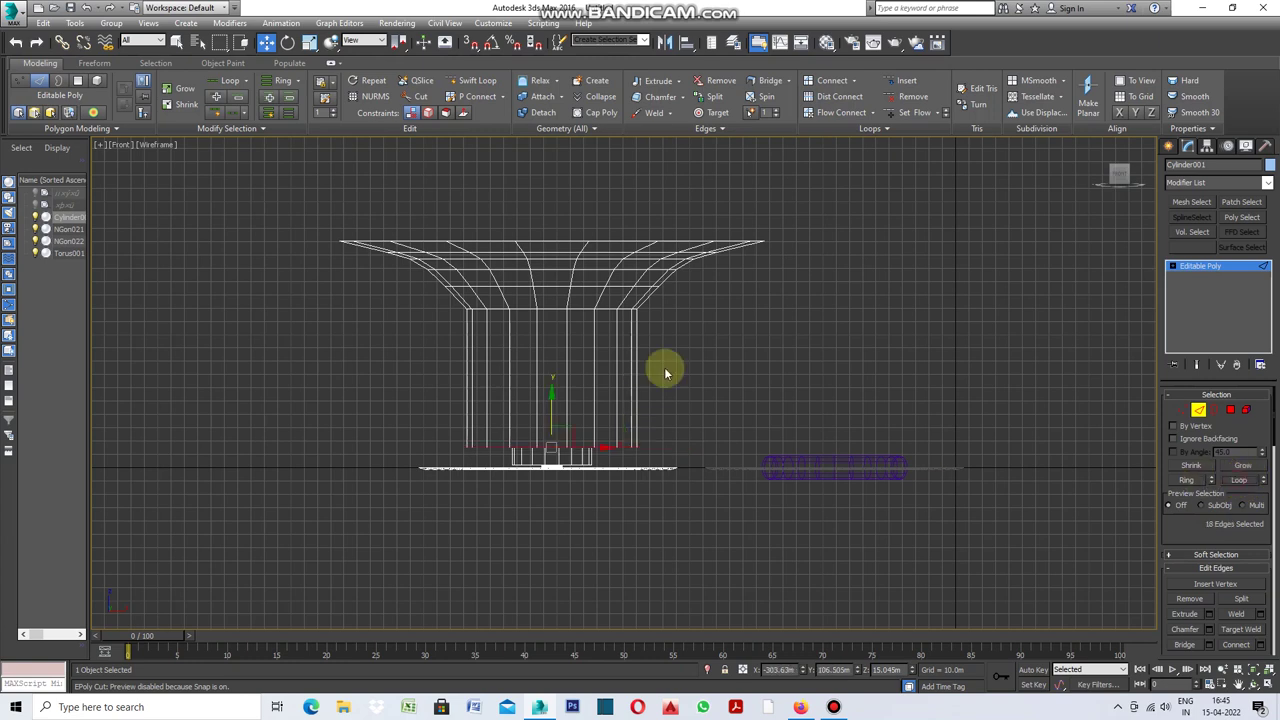
{"action": "left_click", "coordinate": [100, 145]}
{"action": "left_click", "coordinate": [118, 158]}
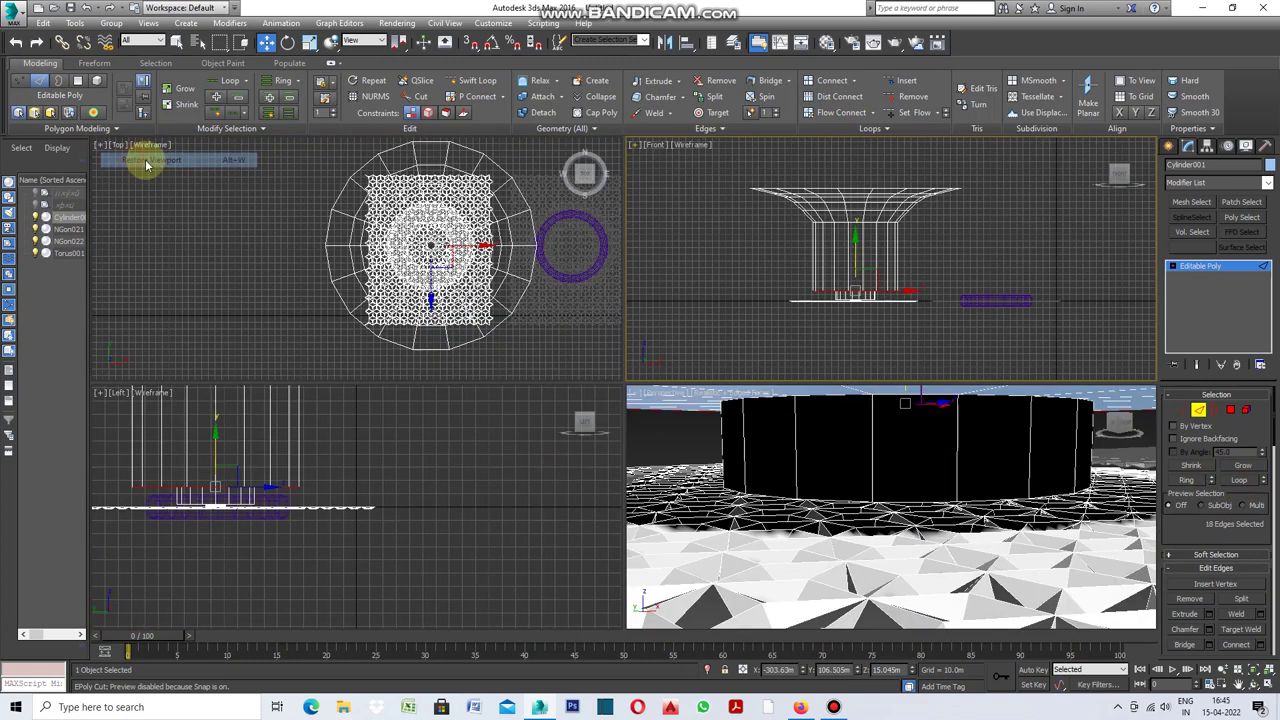
Shrink the selected edge ring to about 84 percent in the Top view
{"action": "left_click", "coordinate": [310, 42]}
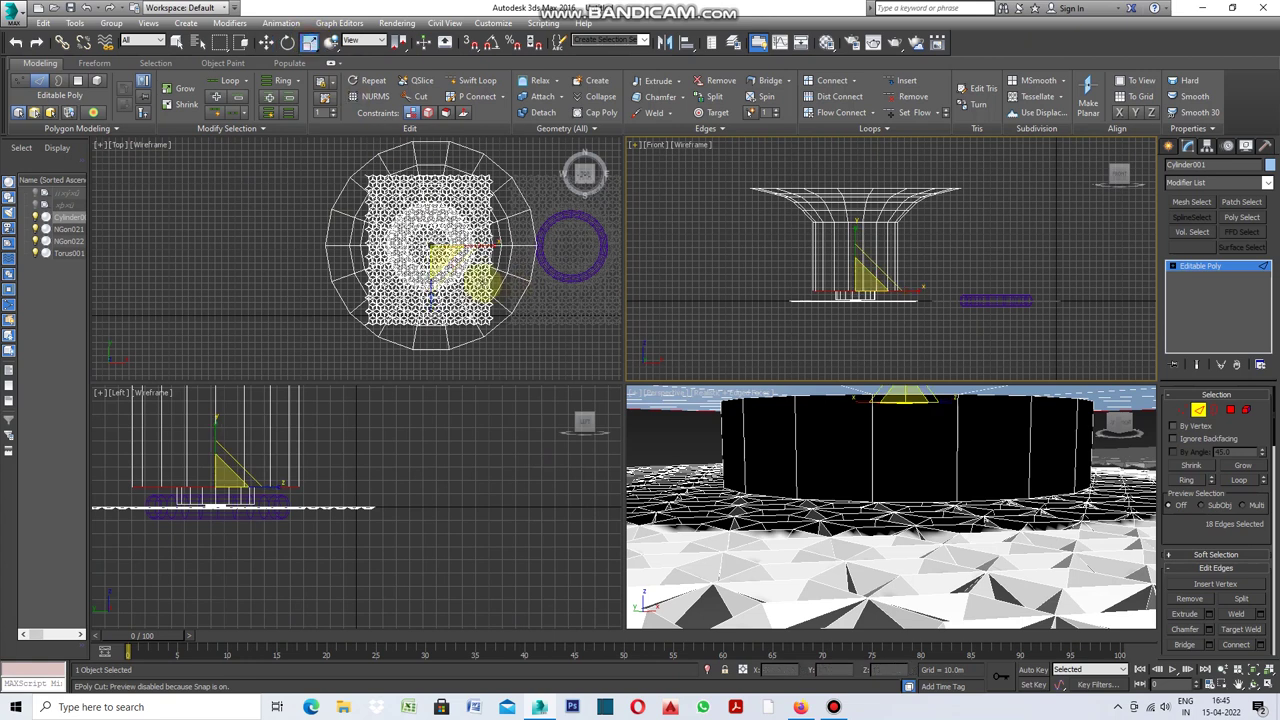
{"action": "left_click", "coordinate": [97, 146]}
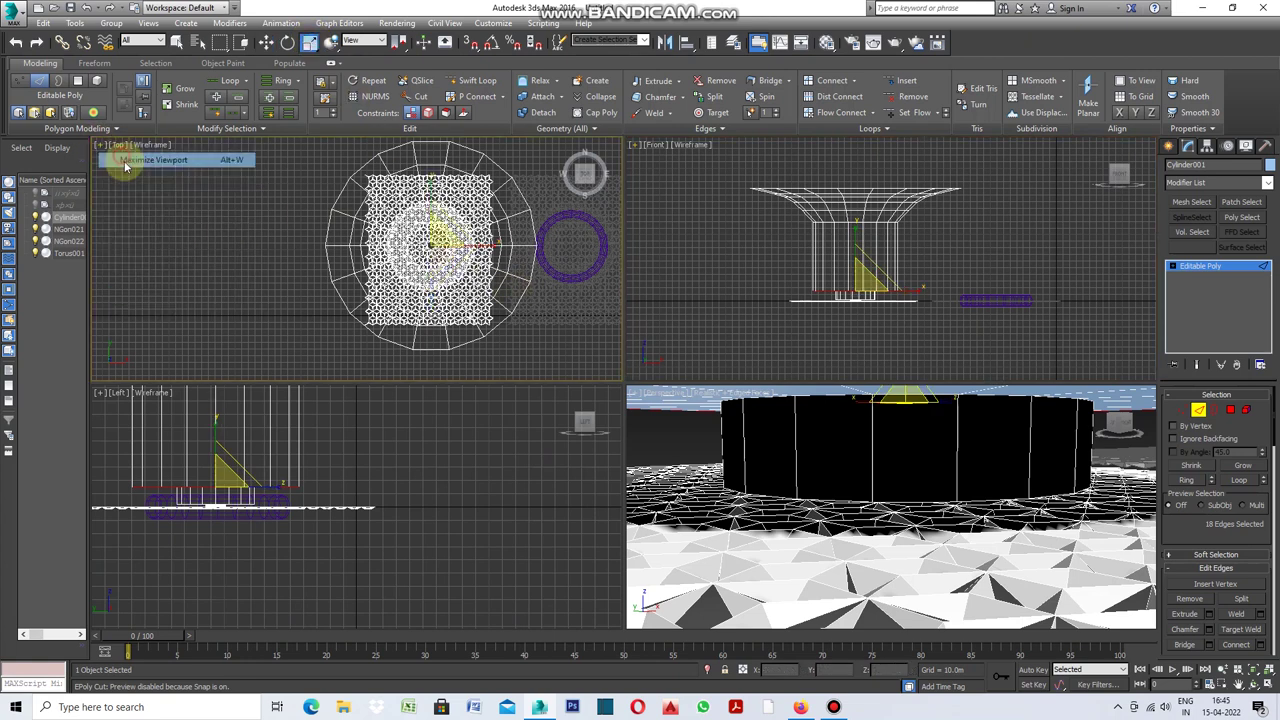
{"action": "left_click", "coordinate": [120, 157]}
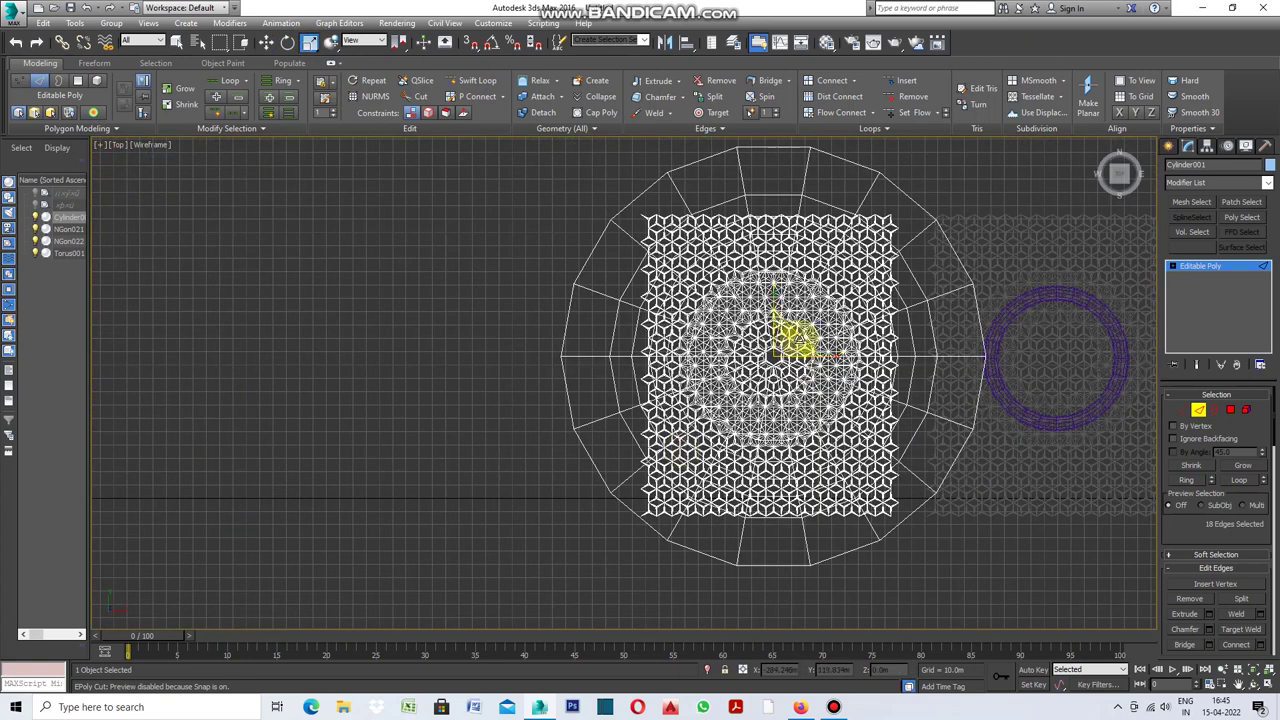
{"action": "left_click_drag", "start_coordinate": [797, 343], "coordinate": [799, 352]}
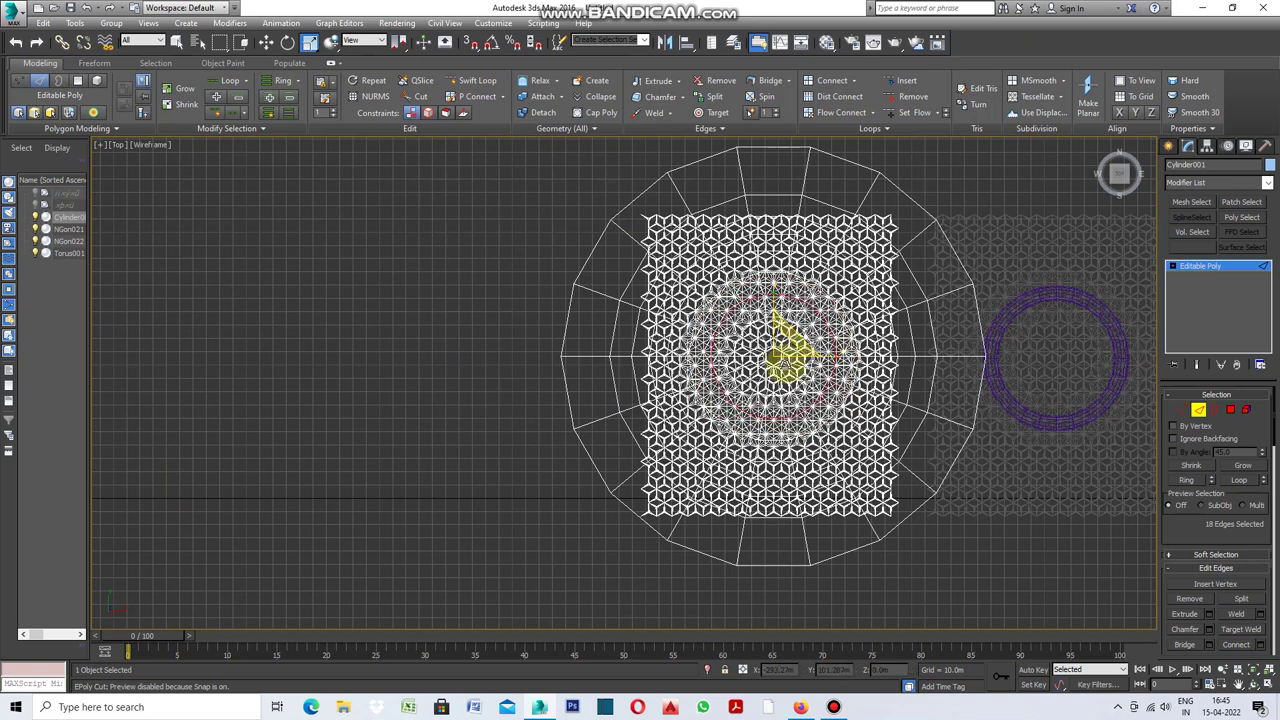
{"action": "left_click", "coordinate": [98, 146]}
{"action": "left_click", "coordinate": [140, 158]}
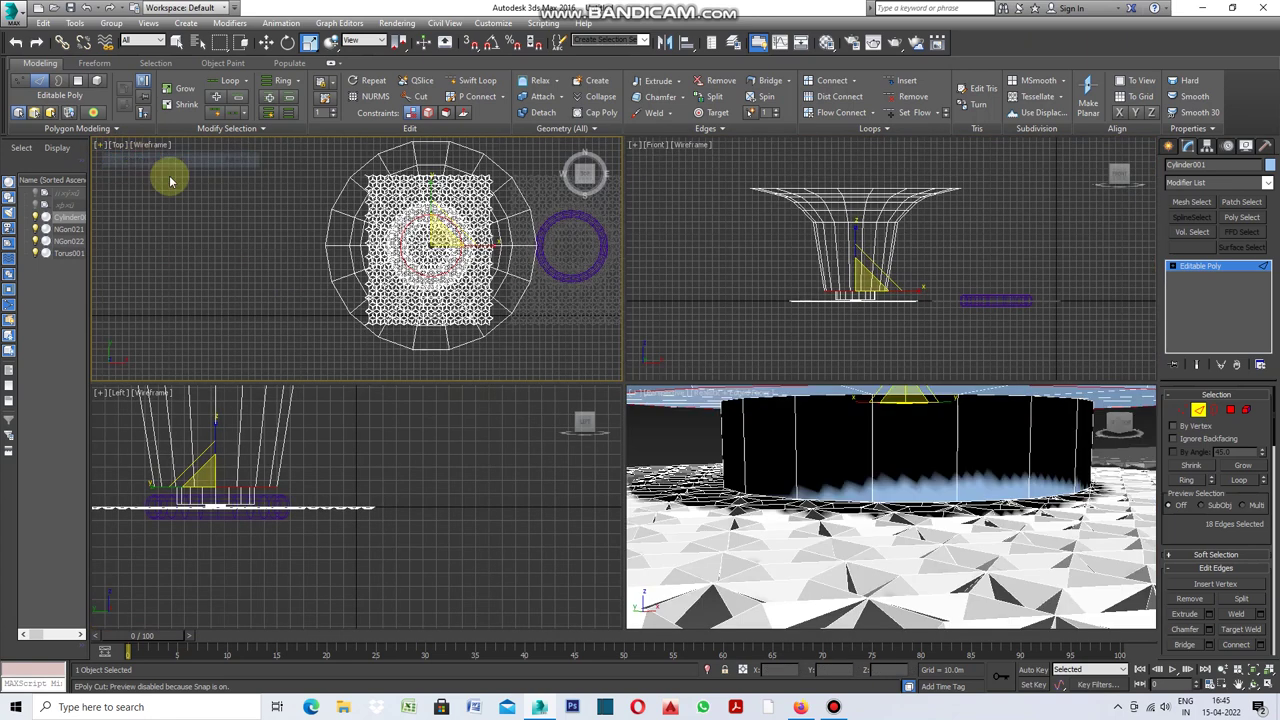
Raise the edge ring up the column in the Front view and select the base loop
{"action": "key", "text": "f"}
{"action": "key", "text": "alt+w"}
{"action": "left_click", "coordinate": [266, 42]}
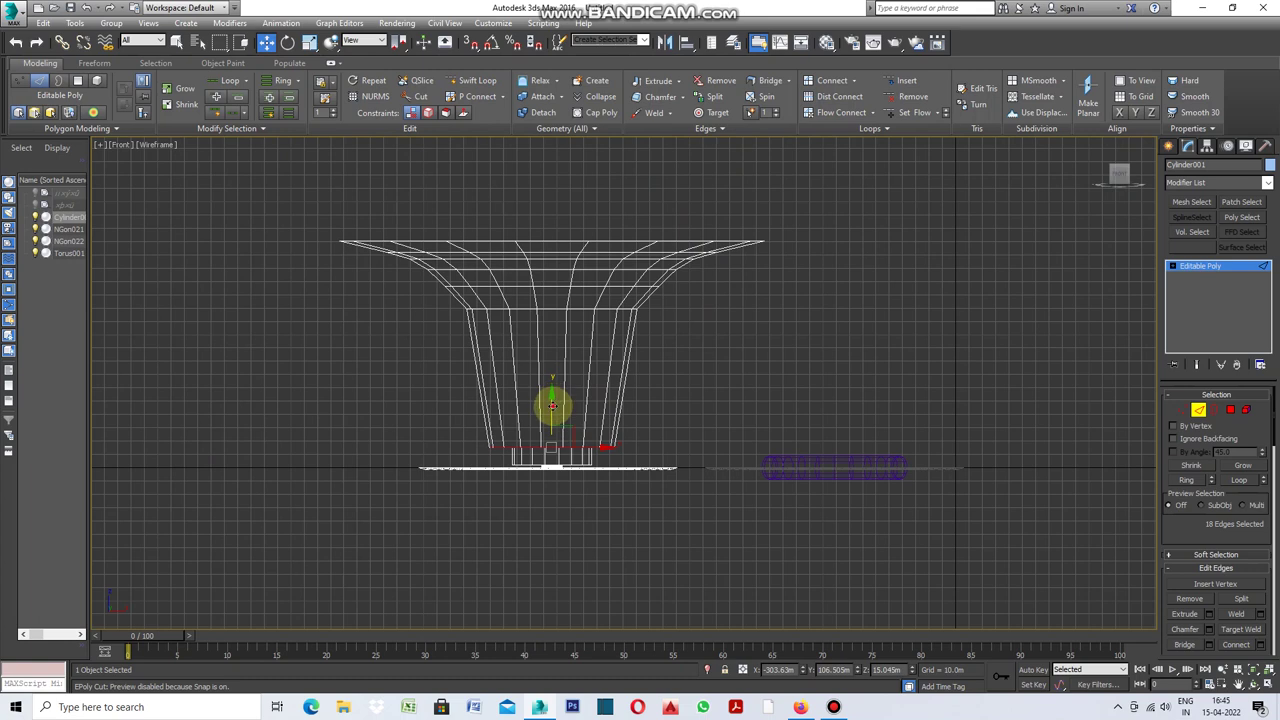
{"action": "left_click_drag", "start_coordinate": [552, 405], "coordinate": [572, 291]}
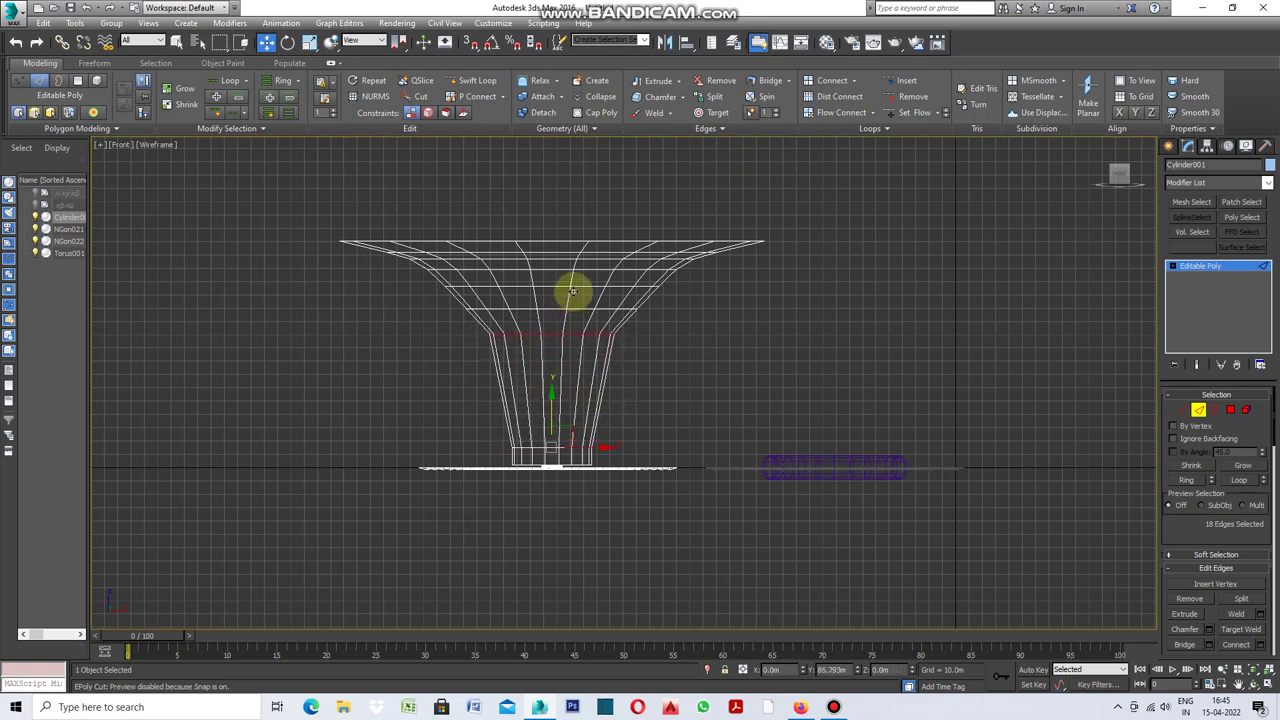
{"action": "left_click", "coordinate": [604, 473]}
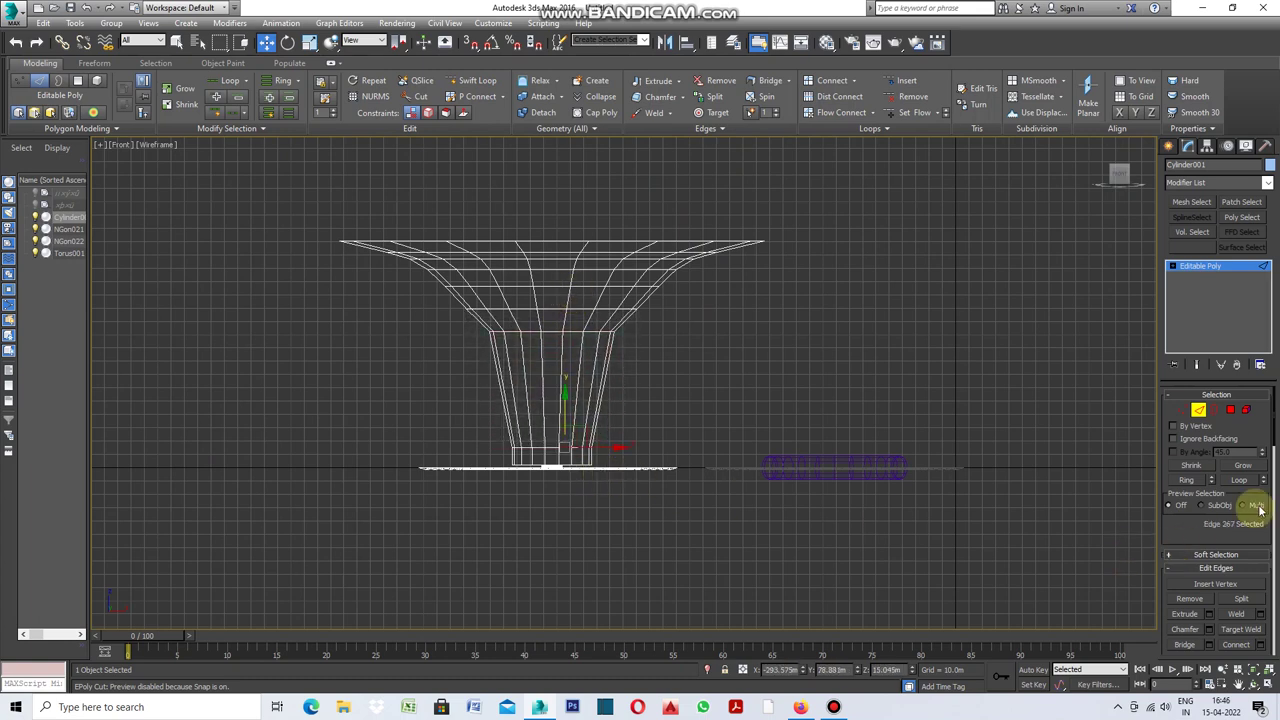
{"action": "left_click", "coordinate": [1241, 481]}
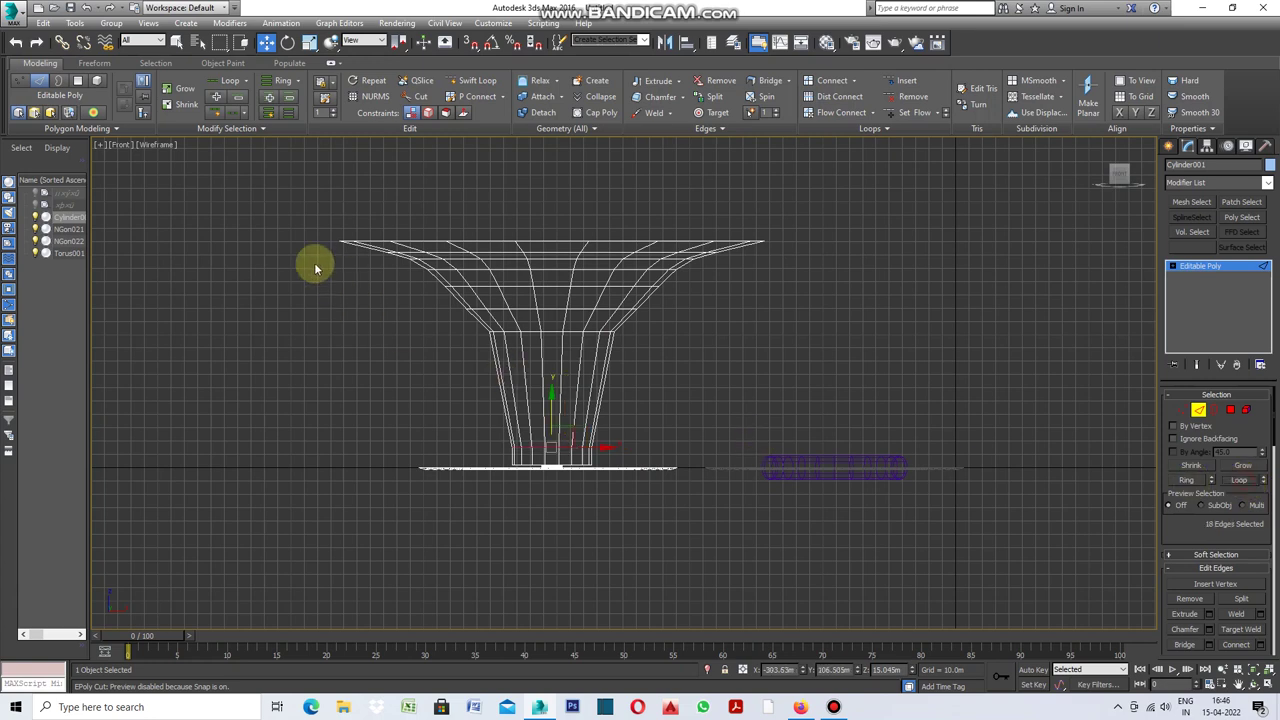
Scale the base edge loop inward in the Top view to pinch the stem
{"action": "left_click", "coordinate": [101, 148]}
{"action": "left_click", "coordinate": [131, 162]}
{"action": "left_click", "coordinate": [101, 148]}
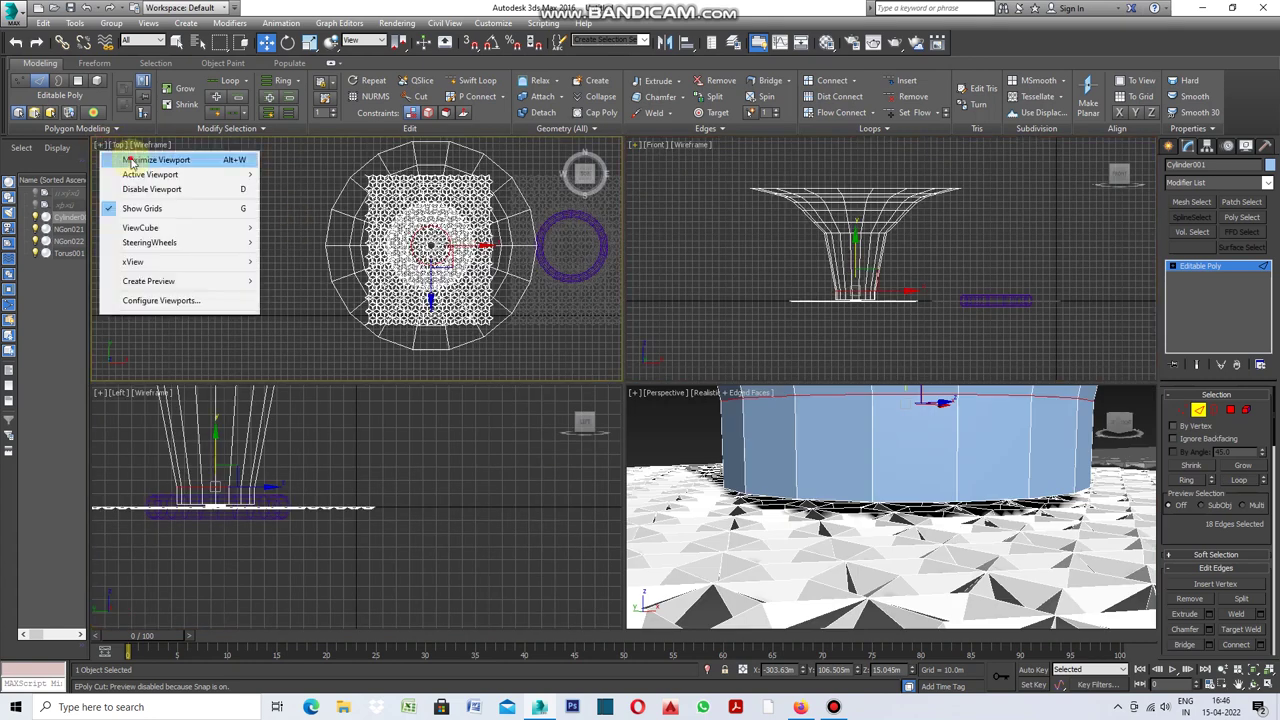
{"action": "left_click", "coordinate": [131, 160]}
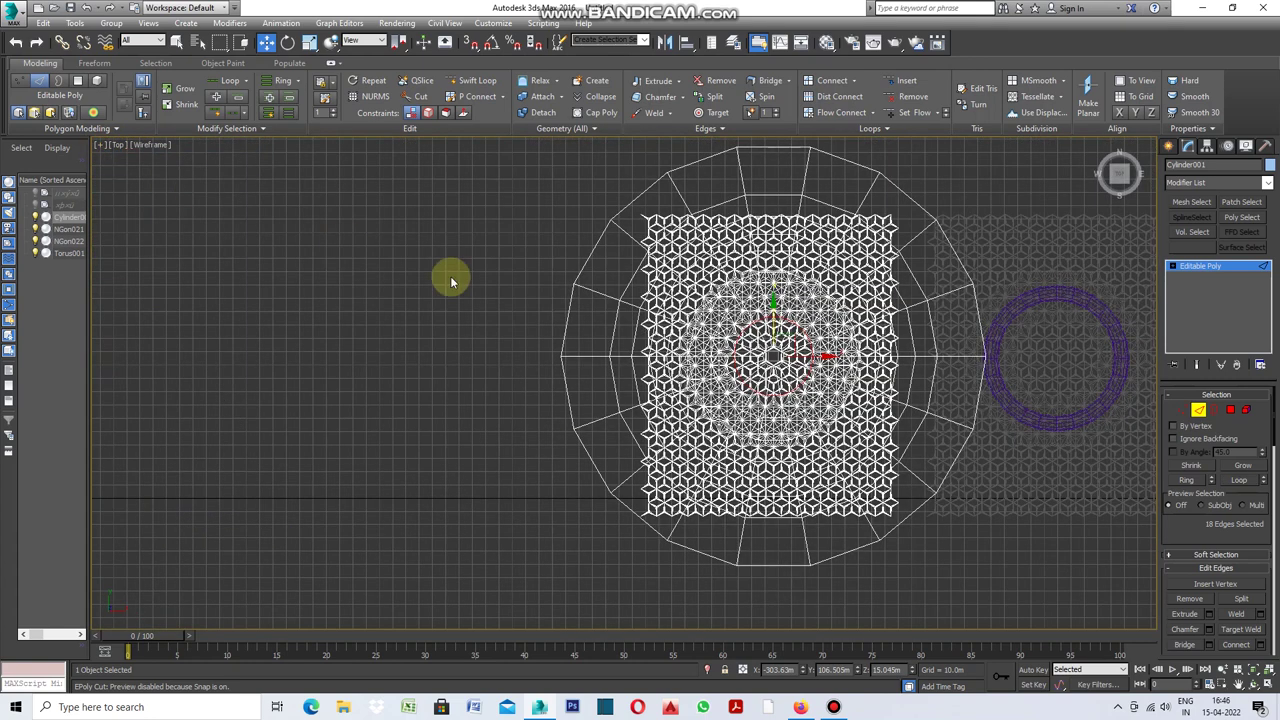
{"action": "left_click", "coordinate": [309, 45]}
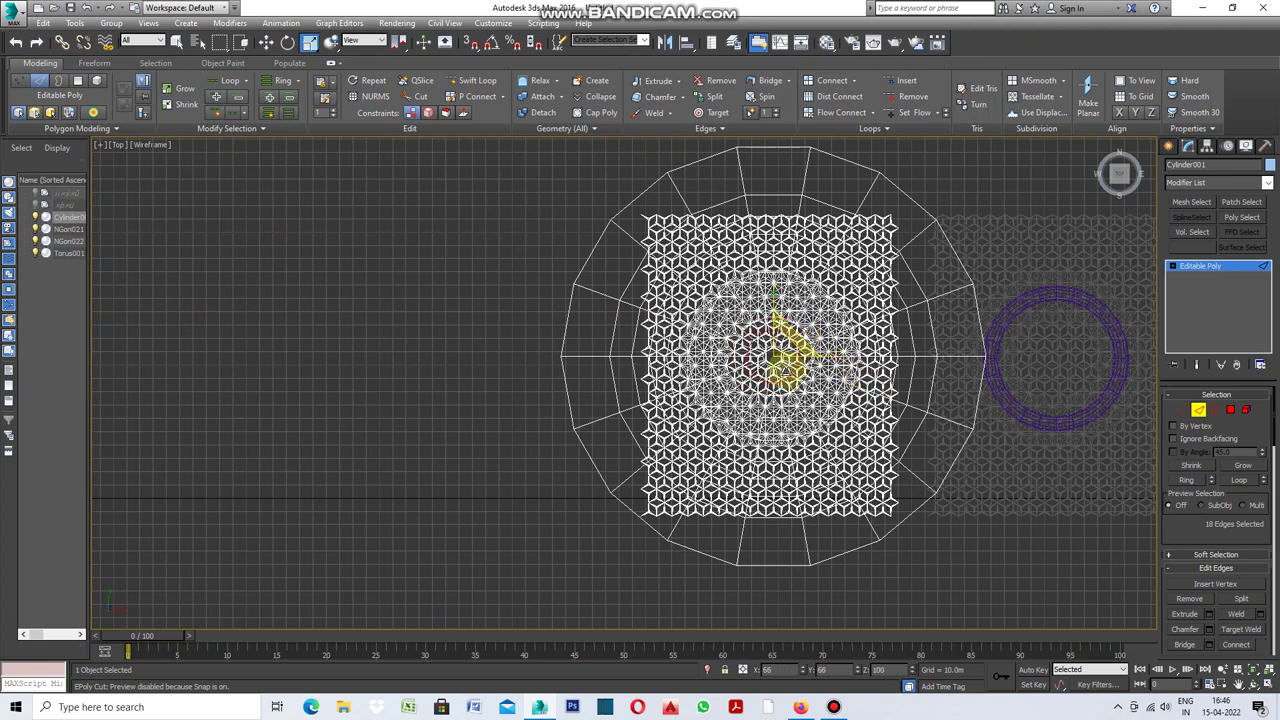
{"action": "left_click", "coordinate": [101, 148]}
{"action": "left_click", "coordinate": [140, 160]}
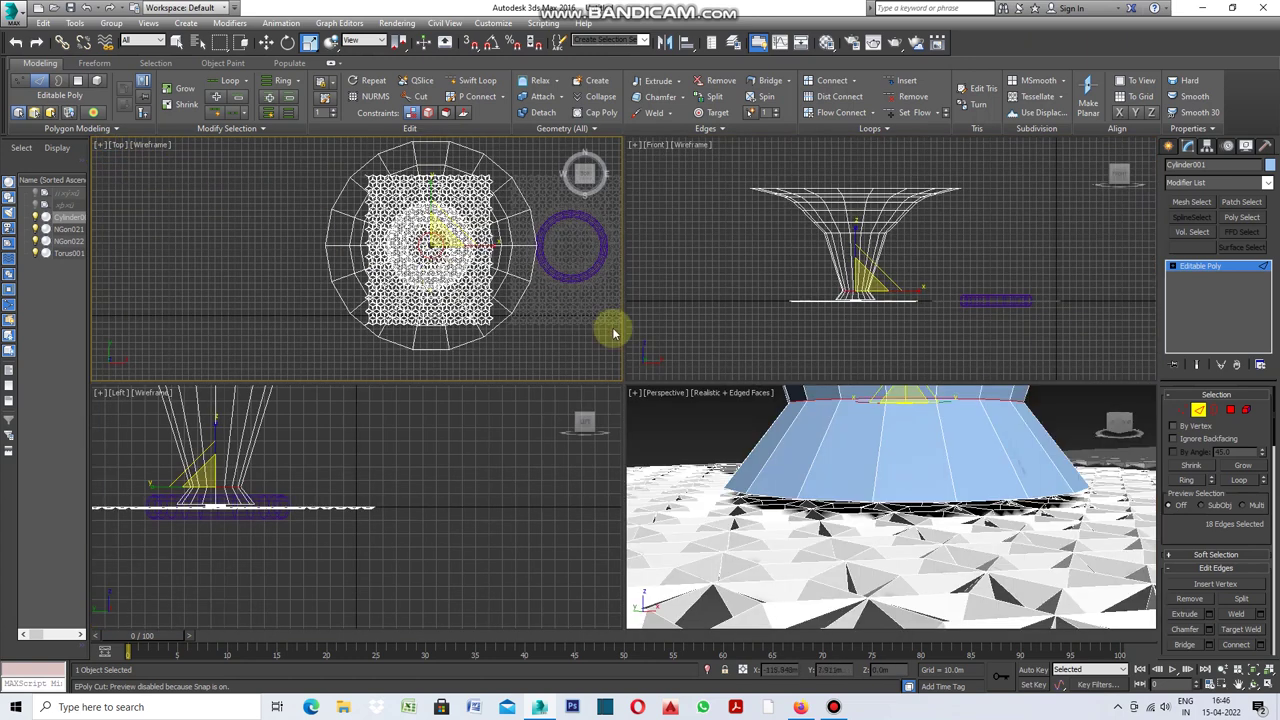
{"action": "key", "text": "alt+w"}
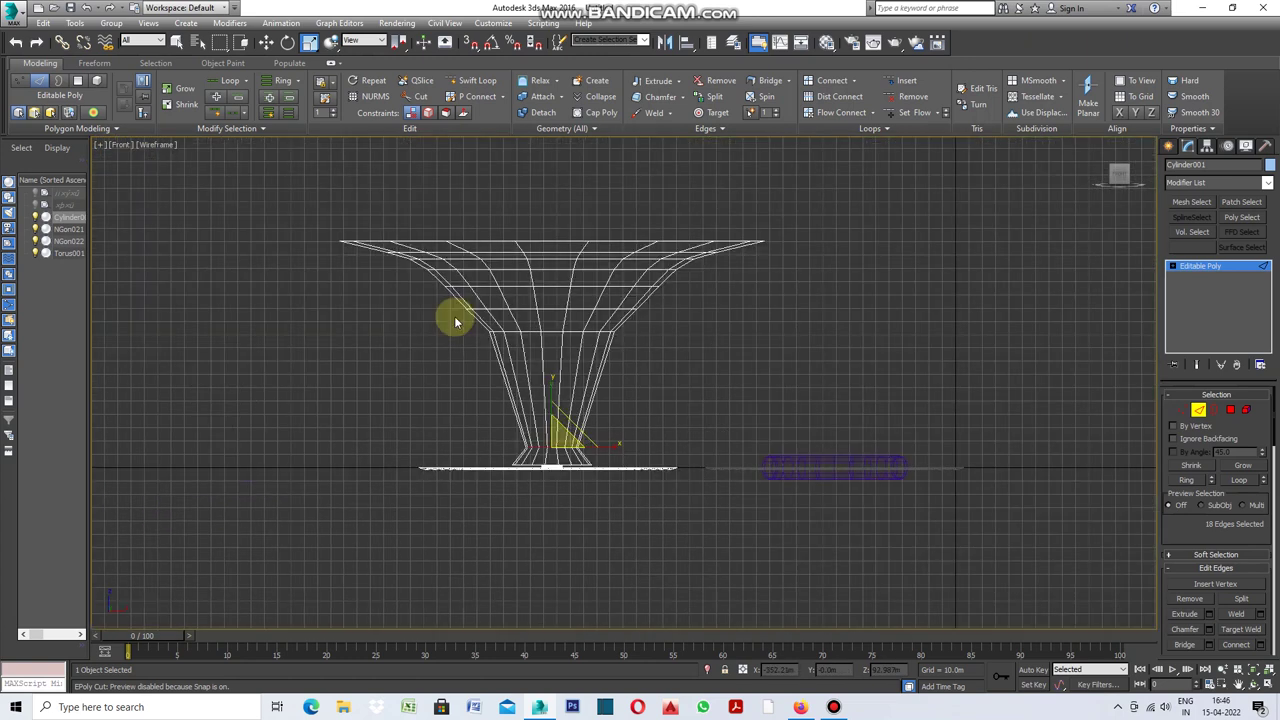
{"action": "left_click", "coordinate": [267, 44]}
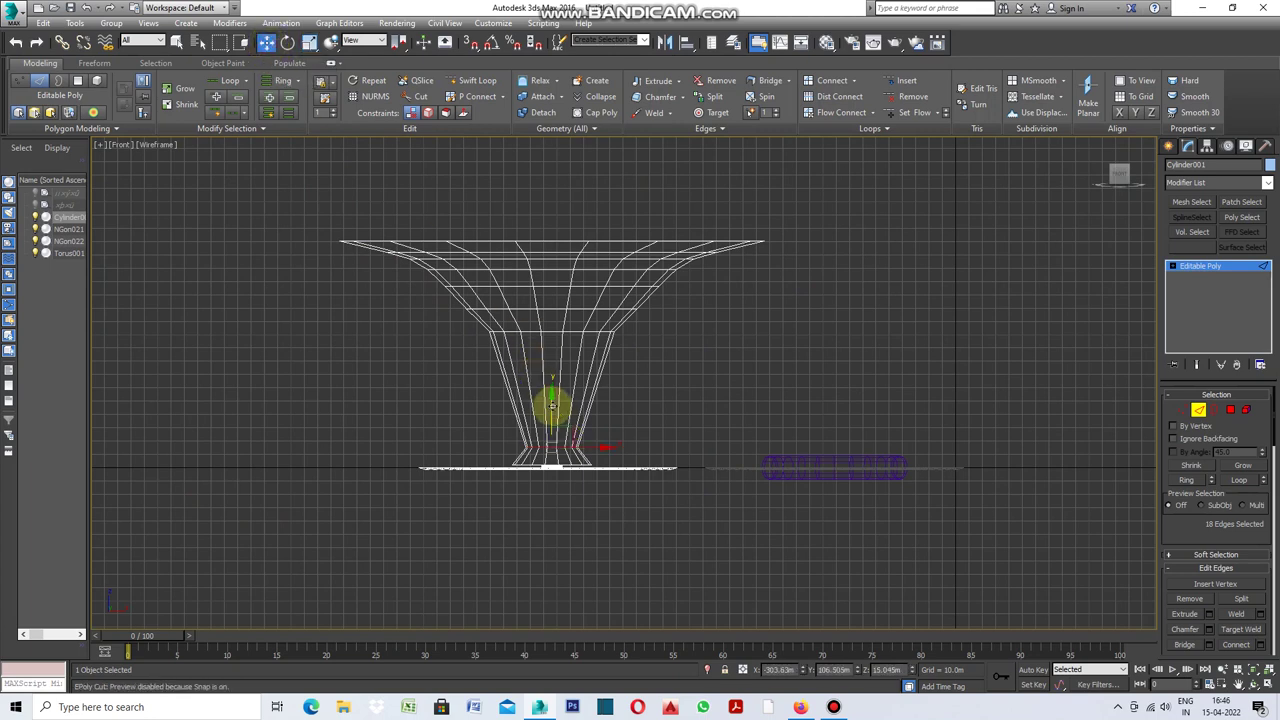
Move the neck ring further up and select the edge loop at the stem base
{"action": "left_click_drag", "start_coordinate": [552, 406], "coordinate": [550, 305]}
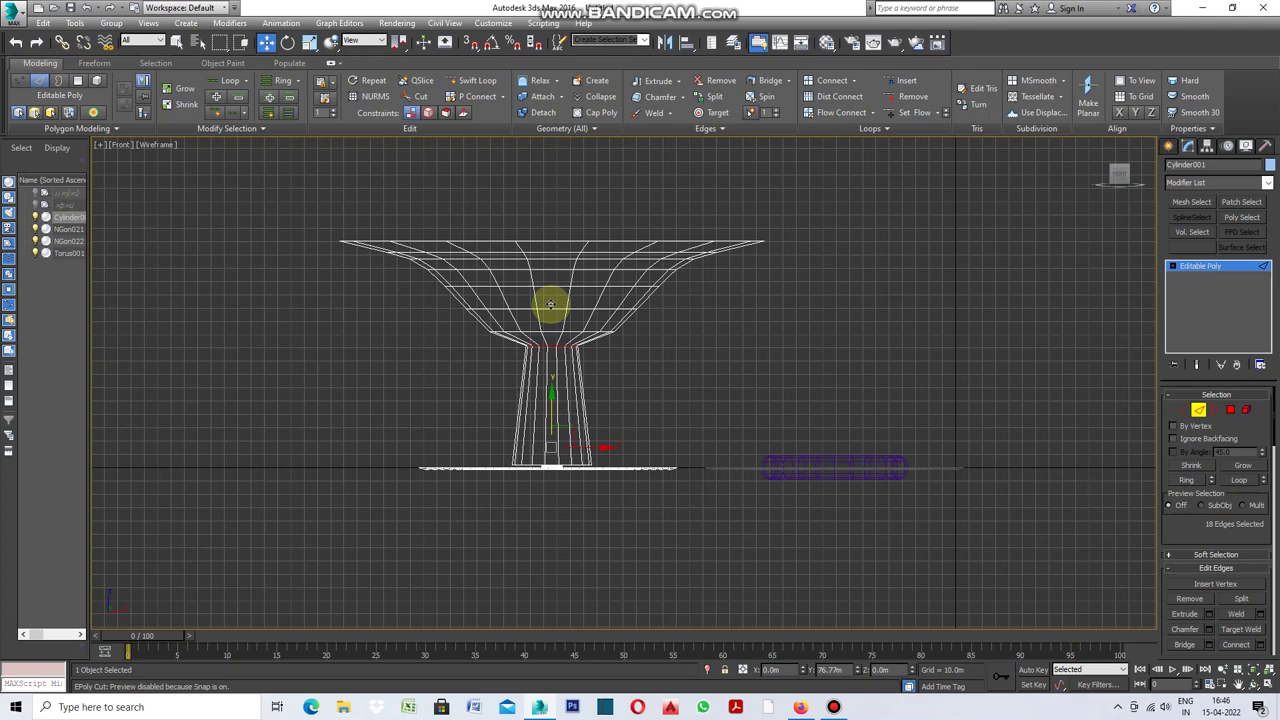
{"action": "left_click", "coordinate": [600, 400]}
{"action": "scroll", "coordinate": [600, 440], "scroll_direction": "up", "scroll_amount": 5}
{"action": "left_click", "coordinate": [605, 430]}
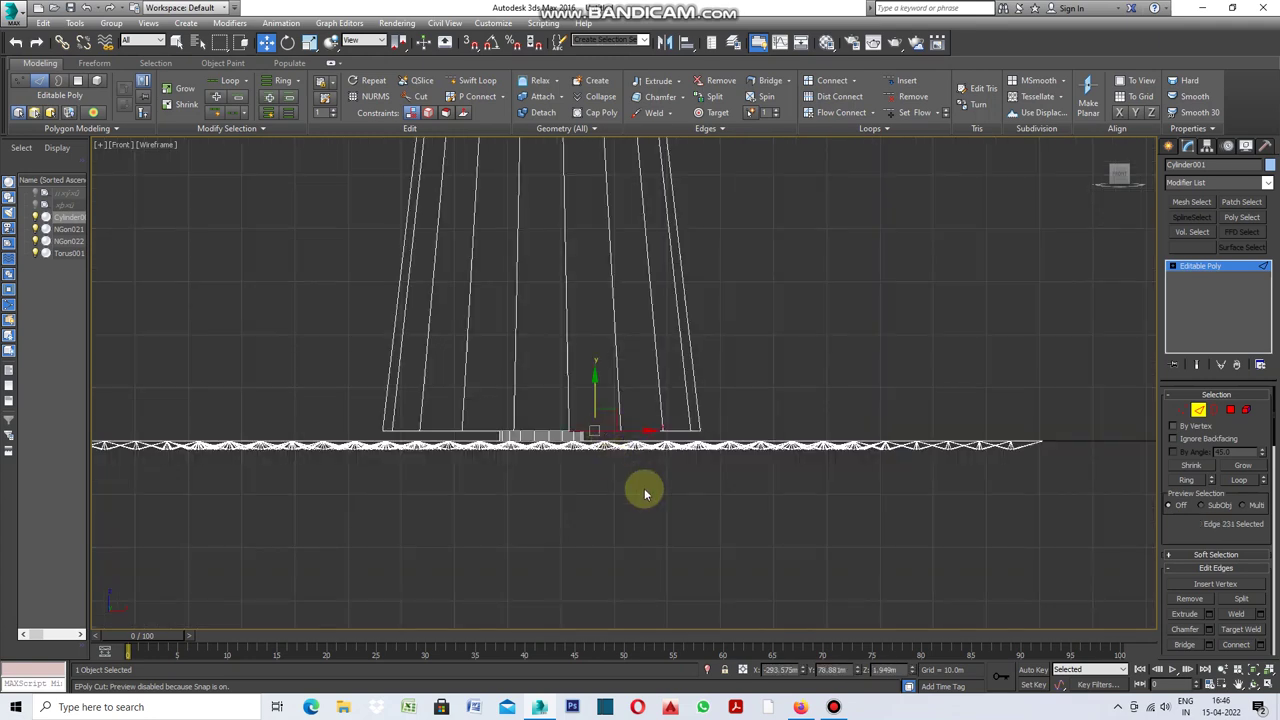
{"action": "scroll", "coordinate": [646, 489], "scroll_direction": "down", "scroll_amount": 2}
{"action": "left_click", "coordinate": [1241, 481]}
{"action": "scroll", "coordinate": [770, 580], "scroll_direction": "down", "scroll_amount": 3}
{"action": "key", "text": "t"}
{"action": "left_click", "coordinate": [309, 42]}
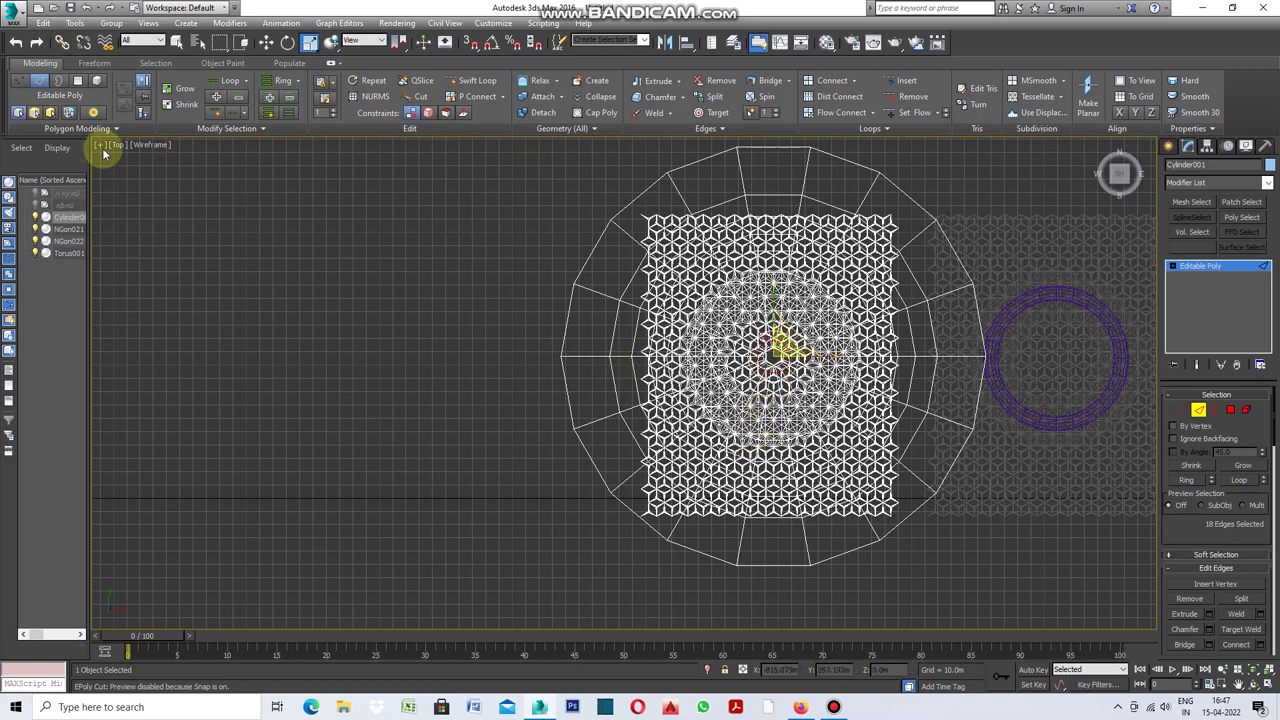
Raise the base edge loops in the Front view to lengthen the slender stem
{"action": "key", "text": "f"}
{"action": "left_click", "coordinate": [266, 42]}
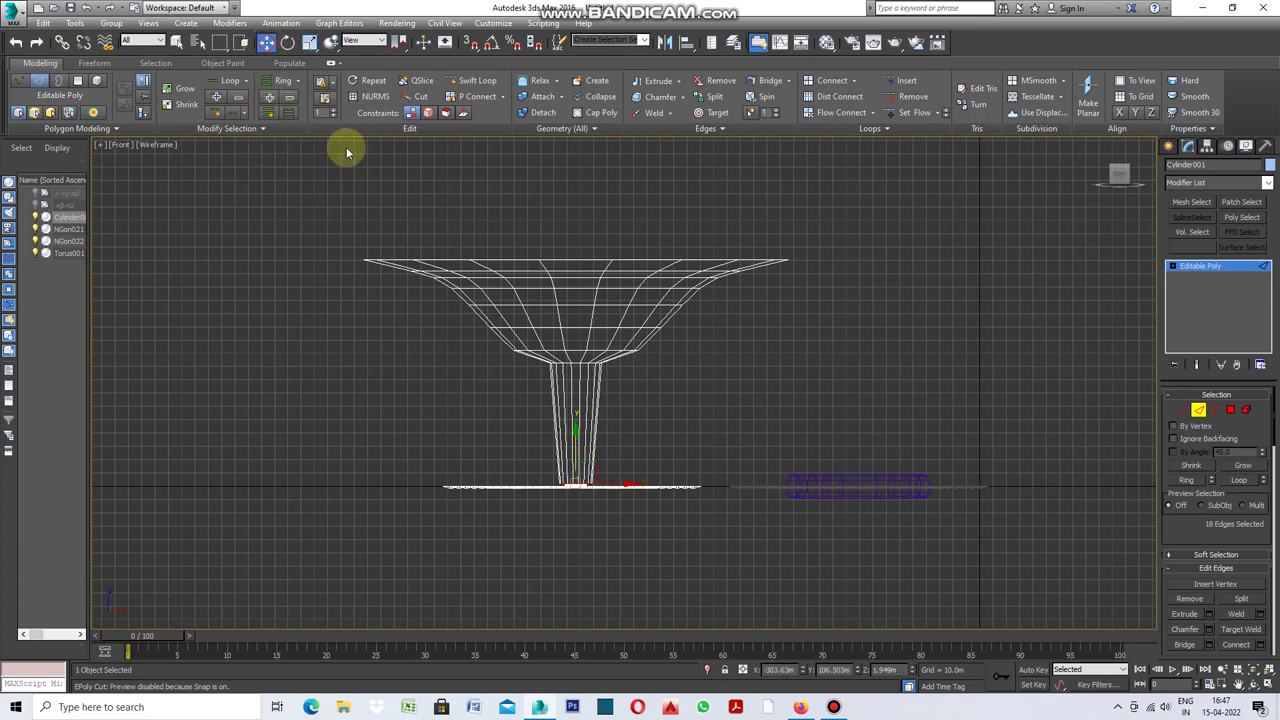
{"action": "left_click_drag", "start_coordinate": [576, 451], "coordinate": [591, 355]}
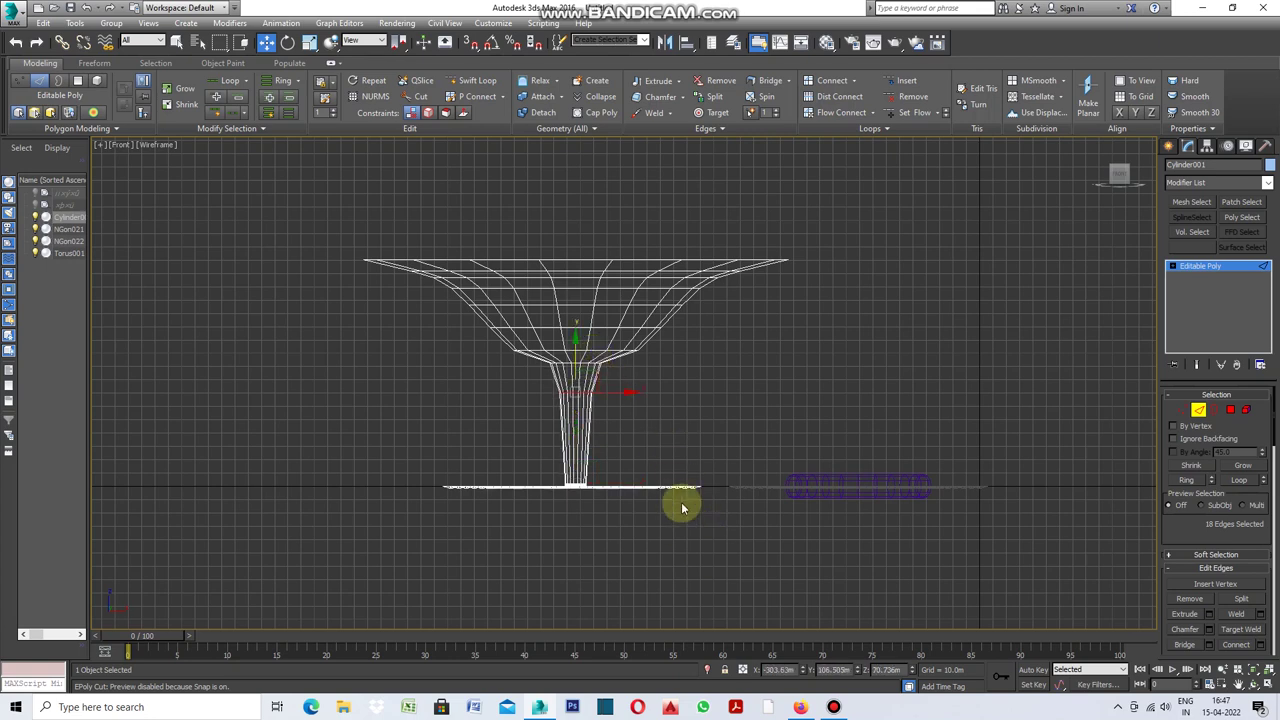
{"action": "scroll", "coordinate": [631, 466], "scroll_direction": "up", "scroll_amount": 5}
{"action": "left_click", "coordinate": [631, 466]}
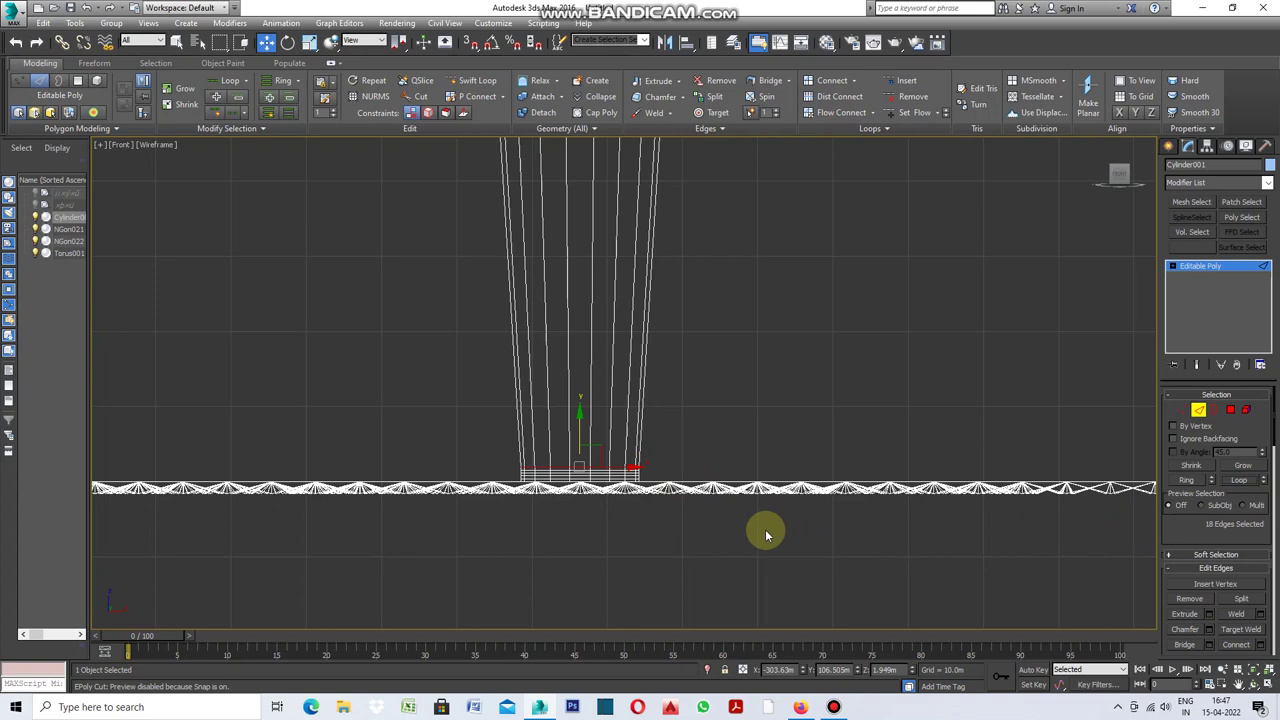
{"action": "scroll", "coordinate": [757, 531], "scroll_direction": "down", "scroll_amount": 2}
{"action": "scroll", "coordinate": [760, 538], "scroll_direction": "down", "scroll_amount": 2}
{"action": "left_click_drag", "start_coordinate": [754, 545], "coordinate": [731, 325]}
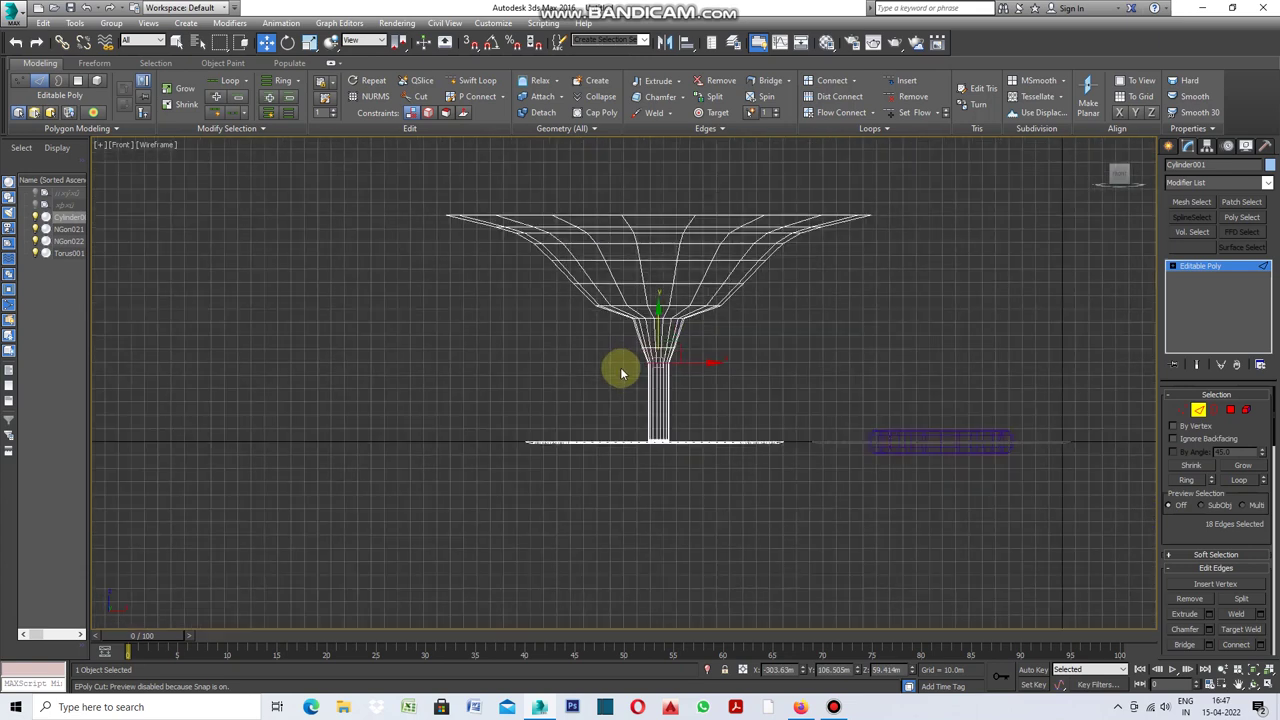
Add TurboSmooth to Cylinder001 with Isoline Display on, then restore the four-viewport layout
{"action": "scroll", "coordinate": [620, 366], "scroll_direction": "down", "scroll_amount": 2}
{"action": "scroll", "coordinate": [640, 375], "scroll_direction": "down", "scroll_amount": 2}
{"action": "left_click", "coordinate": [1168, 146]}
{"action": "left_click", "coordinate": [1188, 146]}
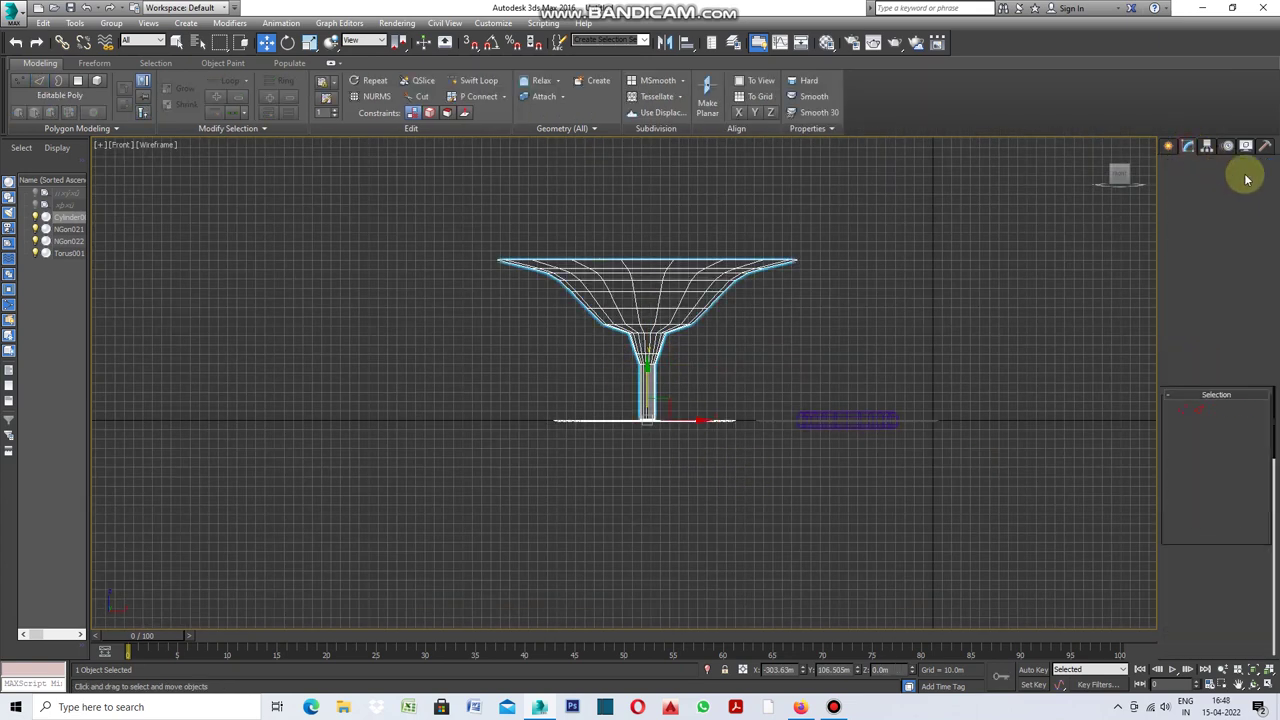
{"action": "left_click", "coordinate": [1267, 183]}
{"action": "scroll", "coordinate": [1250, 440], "scroll_direction": "down", "scroll_amount": 3}
{"action": "scroll", "coordinate": [1255, 455], "scroll_direction": "down", "scroll_amount": 4}
{"action": "scroll", "coordinate": [1255, 455], "scroll_direction": "down", "scroll_amount": 3}
{"action": "scroll", "coordinate": [1253, 456], "scroll_direction": "down", "scroll_amount": 2}
{"action": "scroll", "coordinate": [1252, 457], "scroll_direction": "down", "scroll_amount": 2}
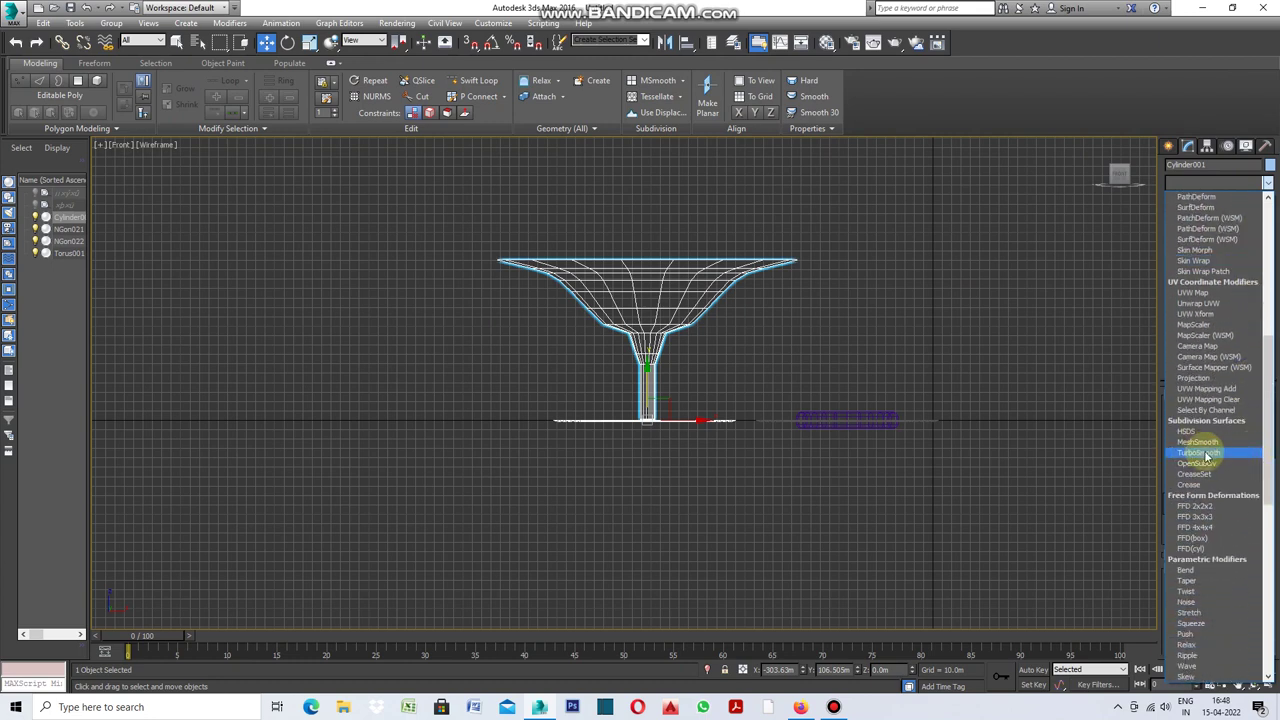
{"action": "left_click", "coordinate": [1206, 455]}
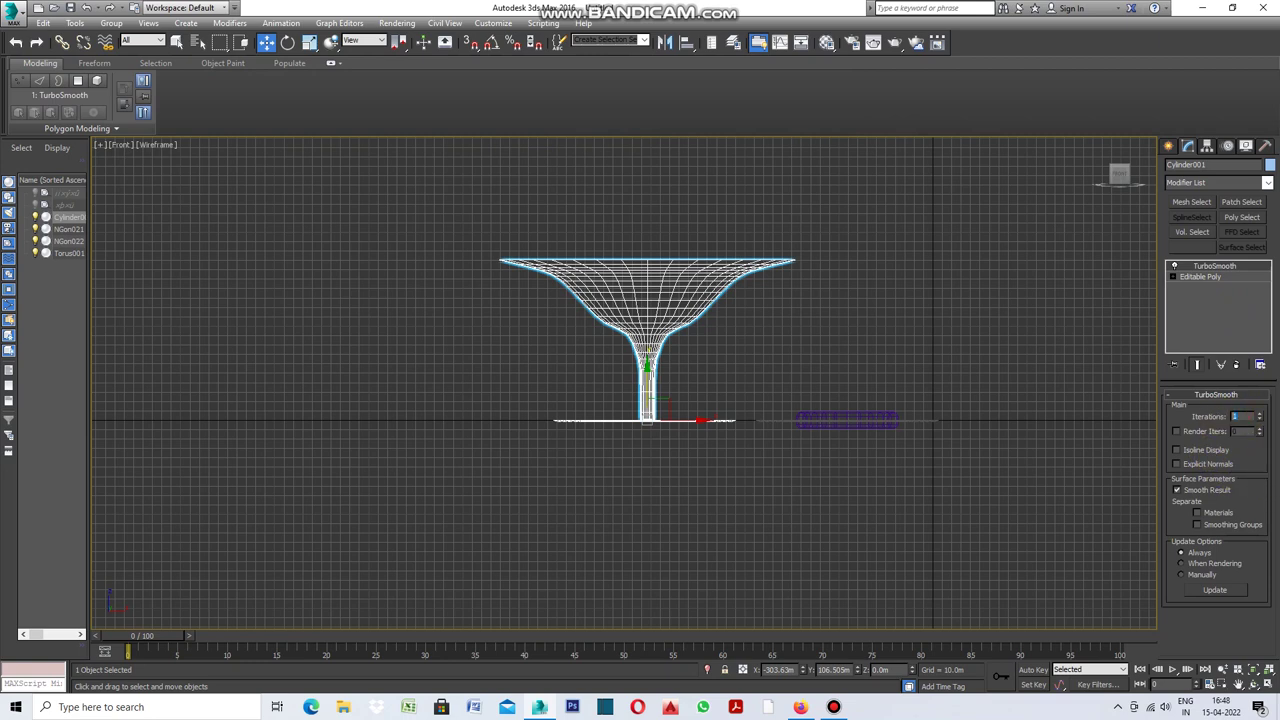
{"action": "left_click", "coordinate": [1177, 451]}
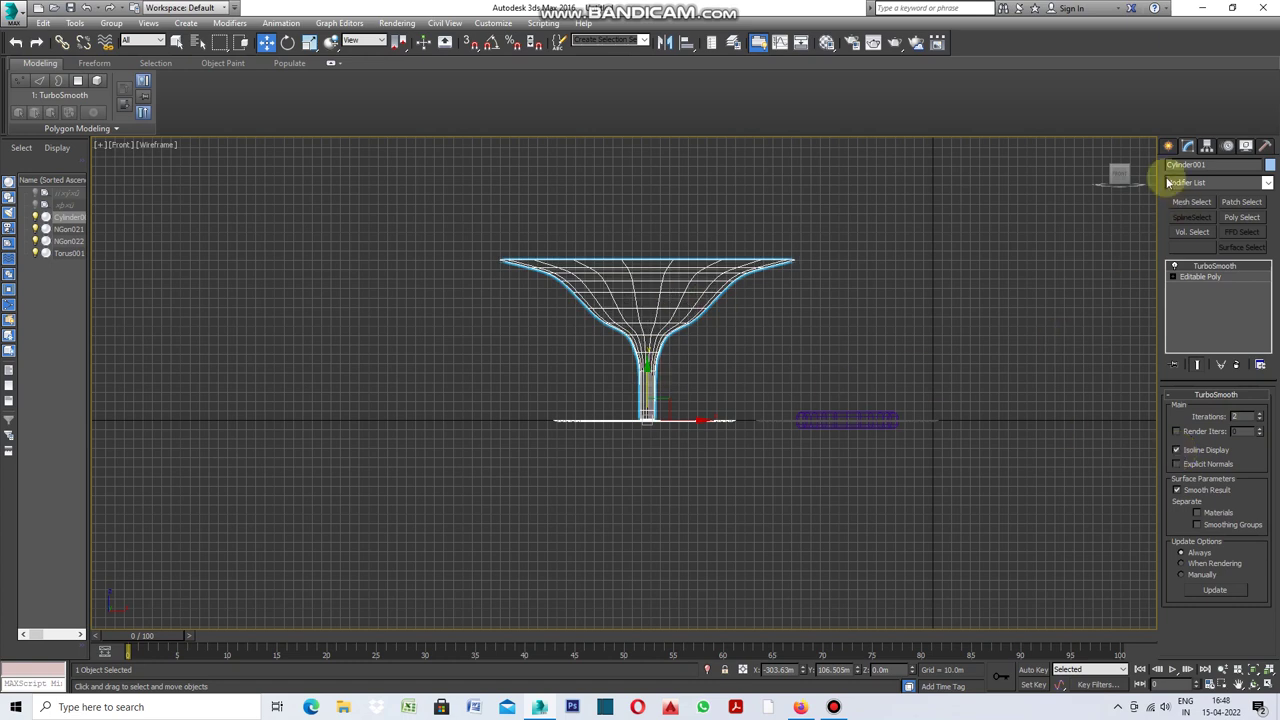
{"action": "key", "text": "alt+w"}
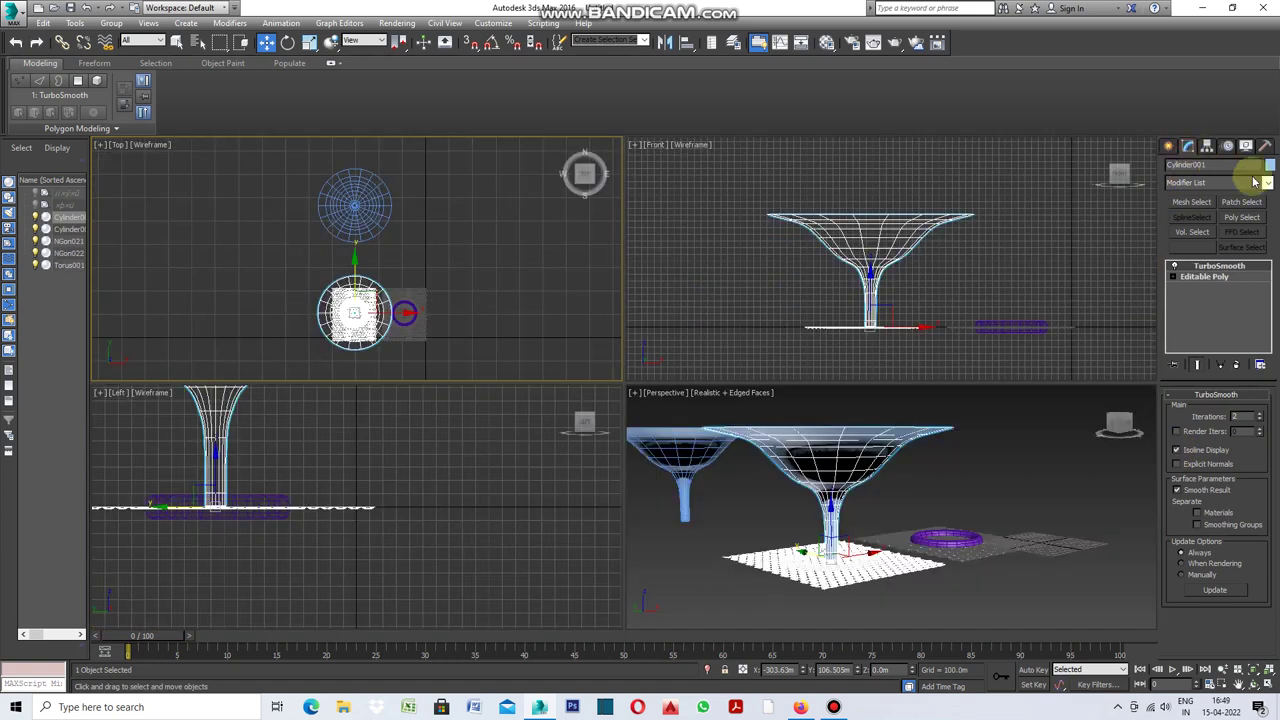
Add an XForm modifier to the column and set up uniform scaling in a maximized front view
{"action": "left_click", "coordinate": [1268, 183]}
{"action": "left_click_drag", "start_coordinate": [1268, 205], "coordinate": [1270, 478]}
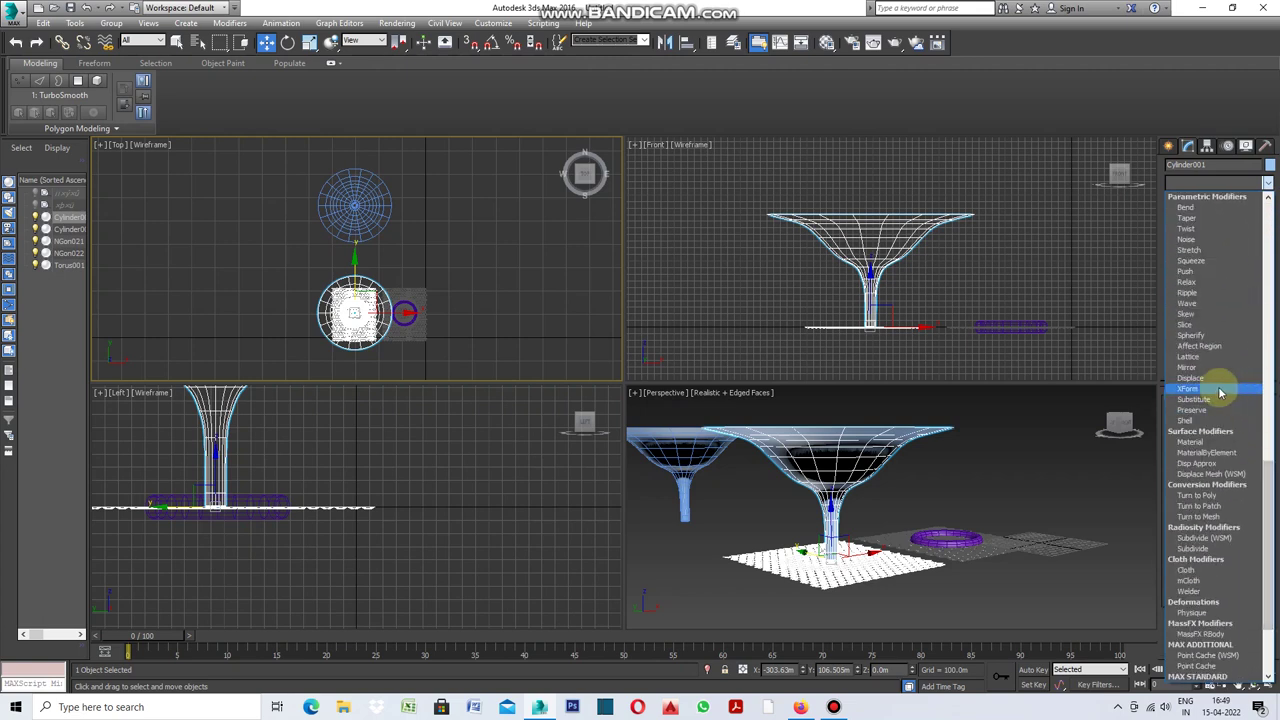
{"action": "left_click", "coordinate": [1196, 389]}
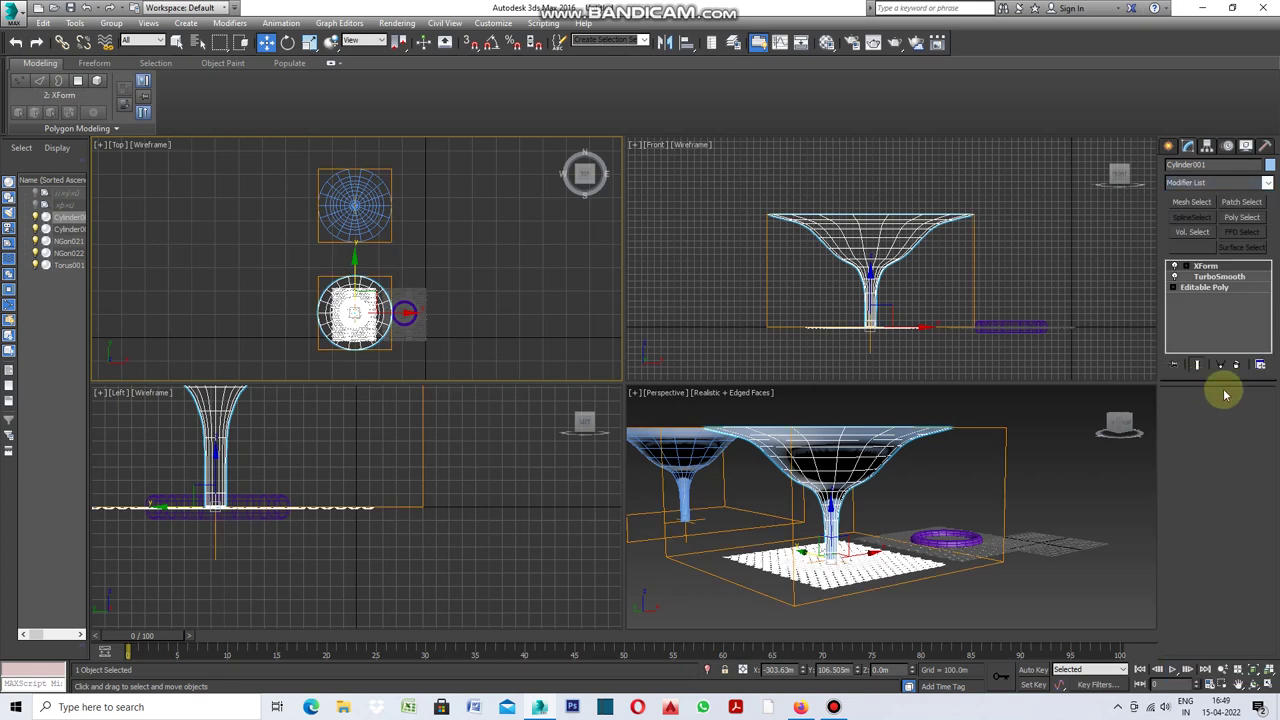
{"action": "key", "text": "alt+w"}
{"action": "left_click", "coordinate": [310, 46]}
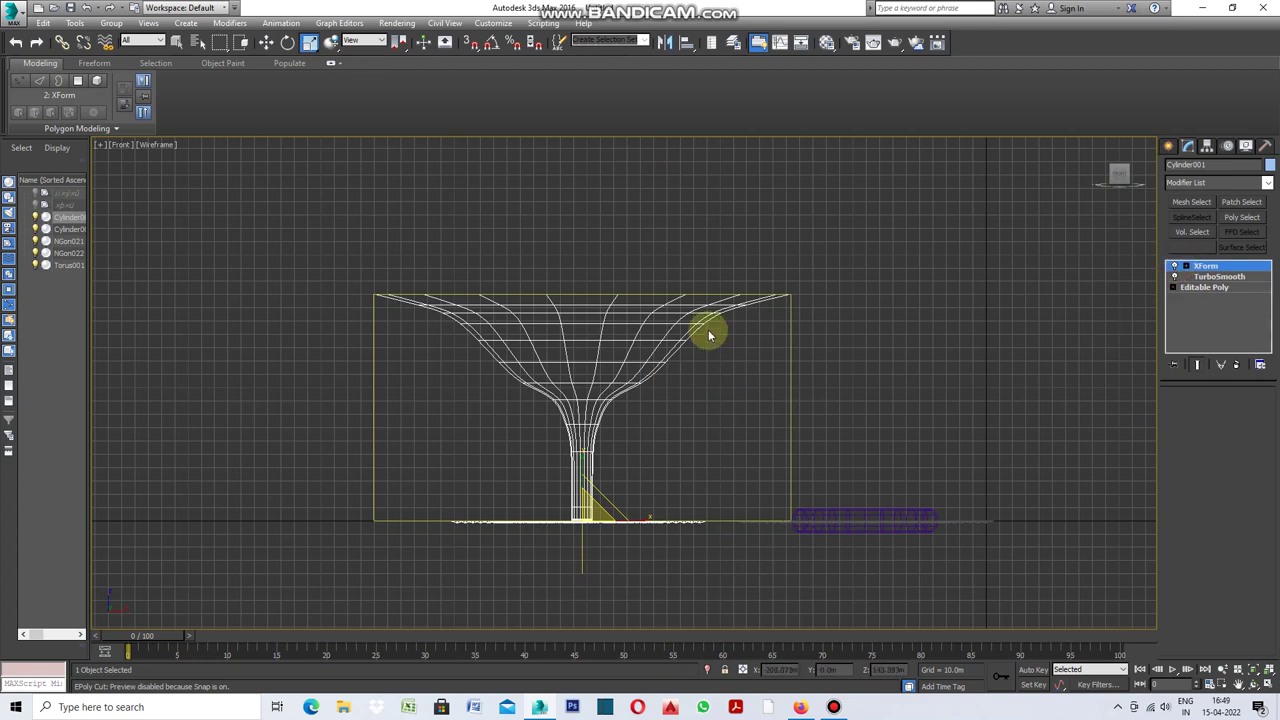
{"action": "scroll", "coordinate": [715, 330], "scroll_direction": "down", "scroll_amount": 2}
{"action": "scroll", "coordinate": [650, 462], "scroll_direction": "up", "scroll_amount": 2}
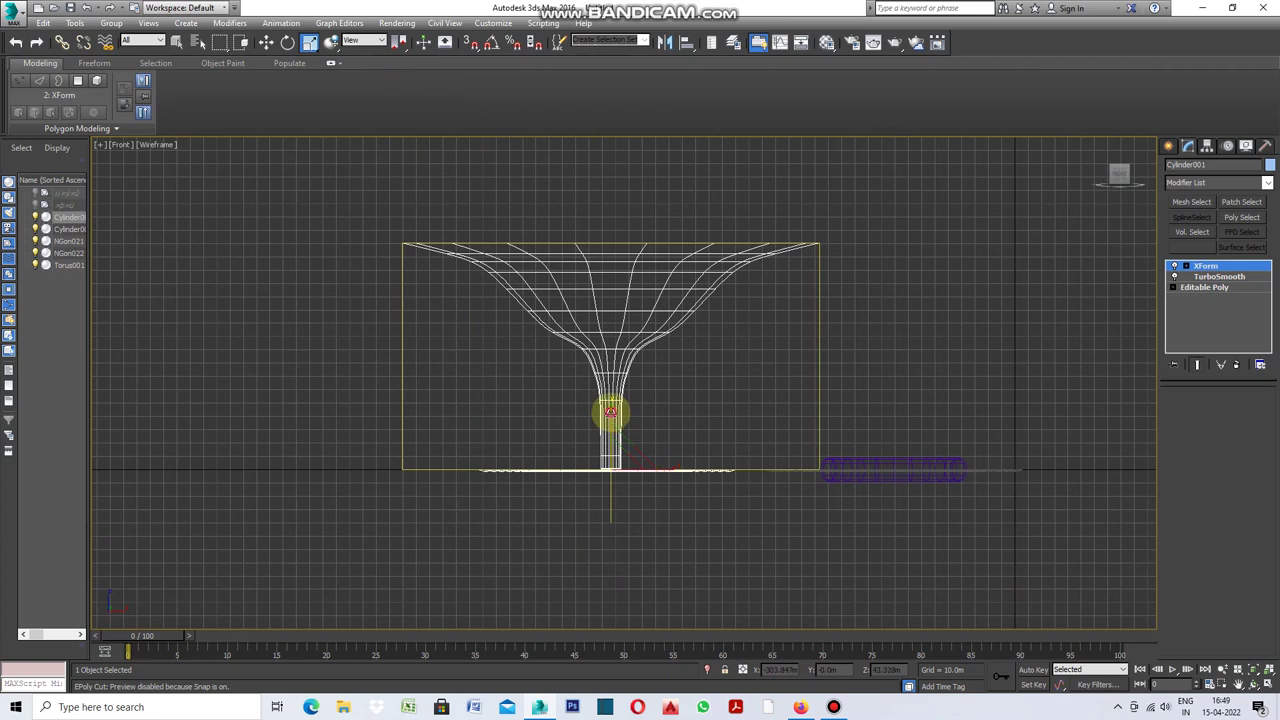
Scale the XForm vertically, squashing the column into a shallow dish, then a thin band
{"action": "left_click_drag", "start_coordinate": [610, 412], "coordinate": [623, 590]}
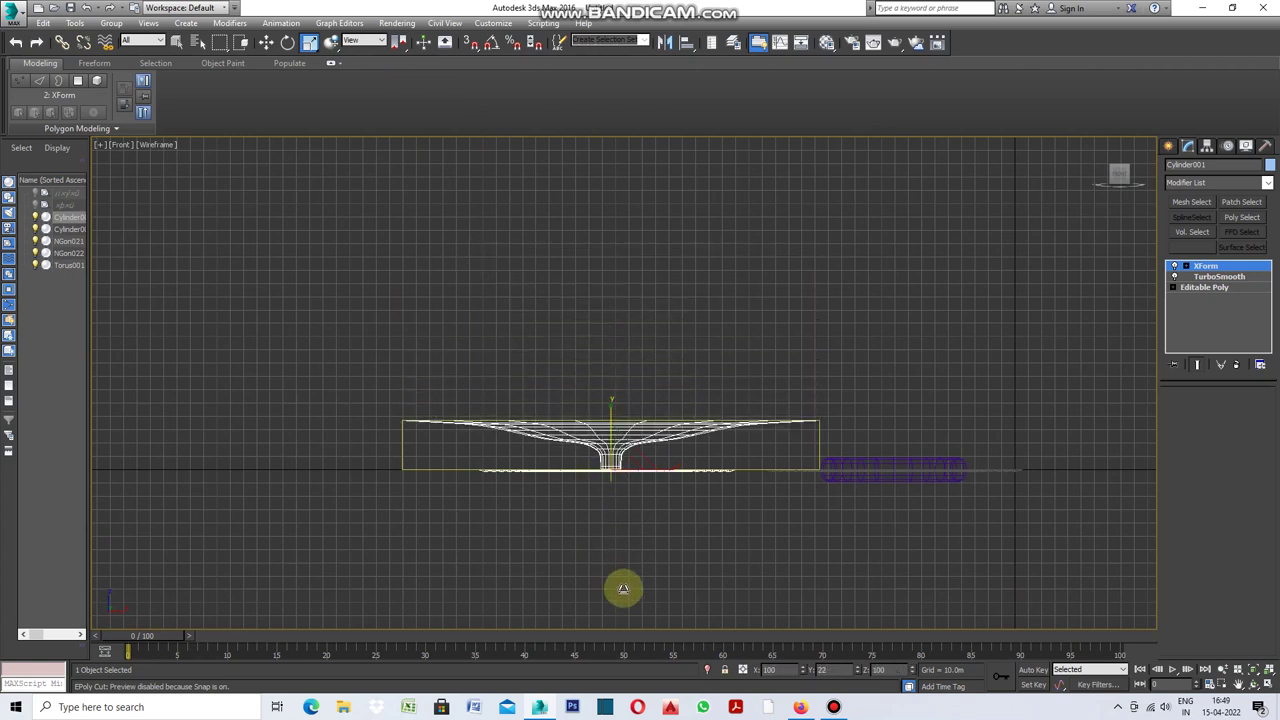
{"action": "scroll", "coordinate": [610, 525], "scroll_direction": "up", "scroll_amount": 4}
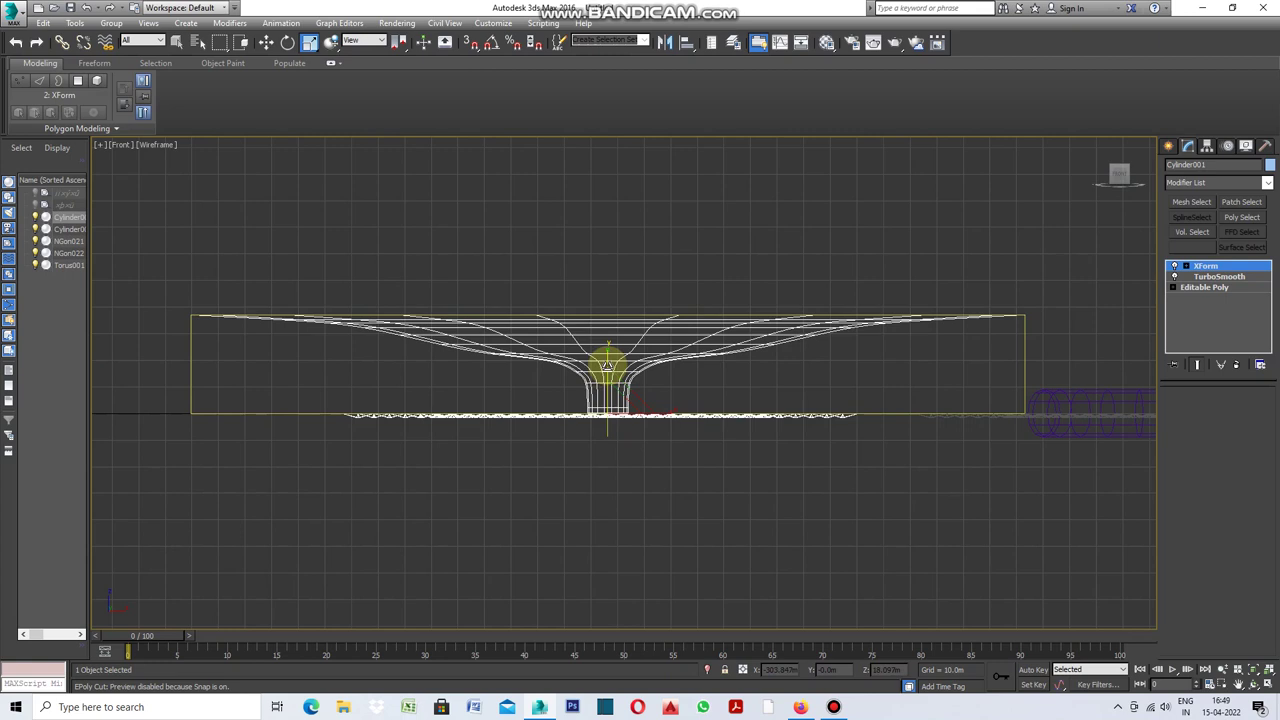
{"action": "left_click_drag", "start_coordinate": [607, 365], "coordinate": [611, 543]}
{"action": "scroll", "coordinate": [606, 466], "scroll_direction": "up", "scroll_amount": 4}
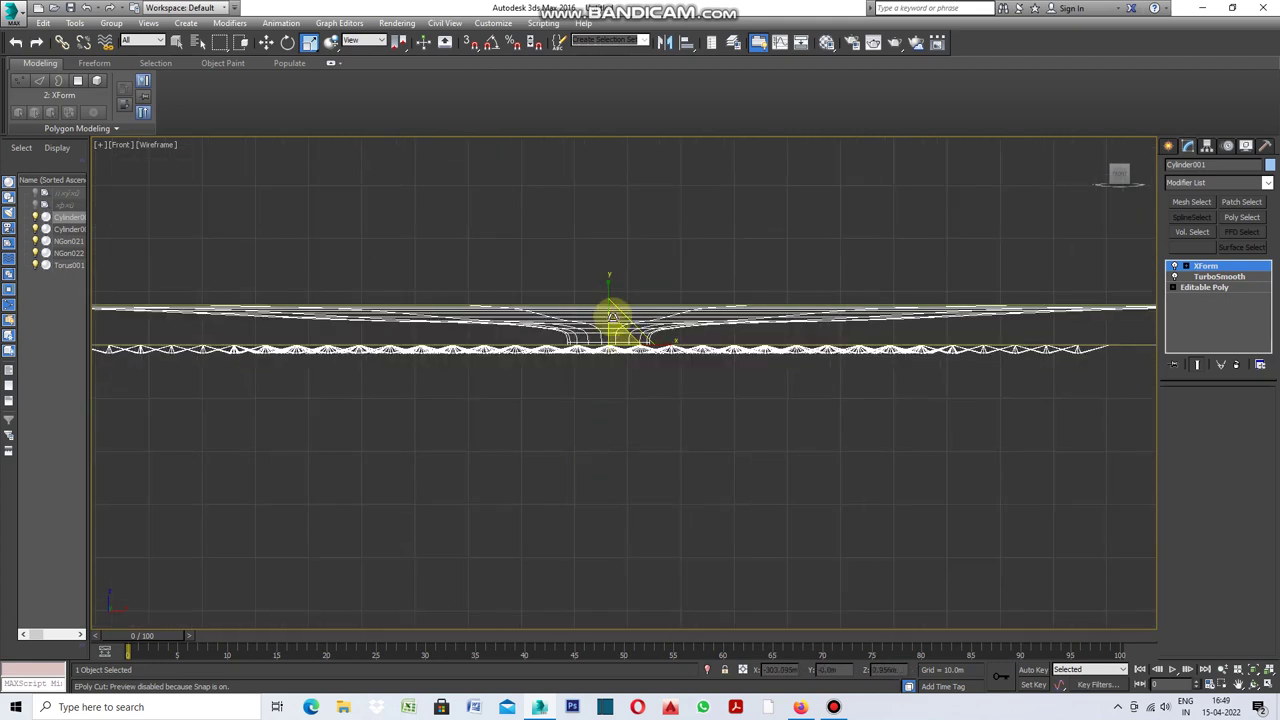
{"action": "left_click_drag", "start_coordinate": [603, 294], "coordinate": [623, 480]}
{"action": "scroll", "coordinate": [593, 345], "scroll_direction": "up", "scroll_amount": 2}
{"action": "scroll", "coordinate": [640, 330], "scroll_direction": "up", "scroll_amount": 3}
{"action": "scroll", "coordinate": [665, 318], "scroll_direction": "up", "scroll_amount": 3}
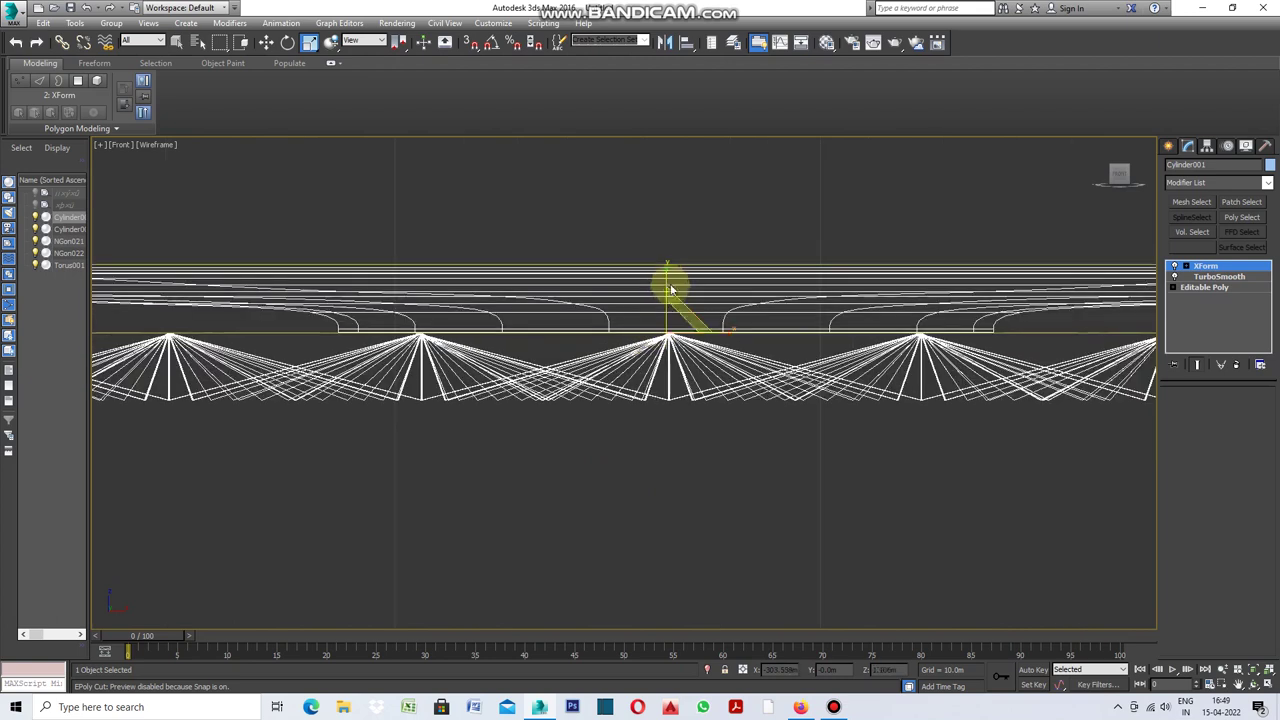
Keep squashing the band until the column is a thin horizontal strip
{"action": "left_click_drag", "start_coordinate": [665, 275], "coordinate": [666, 371]}
{"action": "scroll", "coordinate": [672, 337], "scroll_direction": "up", "scroll_amount": 4}
{"action": "mouse_move", "coordinate": [687, 305]}
{"action": "left_mouse_down"}
{"action": "mouse_move", "coordinate": [686, 288]}
{"action": "mouse_move", "coordinate": [663, 294]}
{"action": "mouse_move", "coordinate": [677, 466]}
{"action": "mouse_move", "coordinate": [687, 360]}
{"action": "left_mouse_up"}
{"action": "mouse_move", "coordinate": [666, 269]}
{"action": "left_mouse_down"}
{"action": "mouse_move", "coordinate": [666, 491]}
{"action": "mouse_move", "coordinate": [669, 325]}
{"action": "left_mouse_up"}
{"action": "left_click_drag", "start_coordinate": [663, 251], "coordinate": [663, 400]}
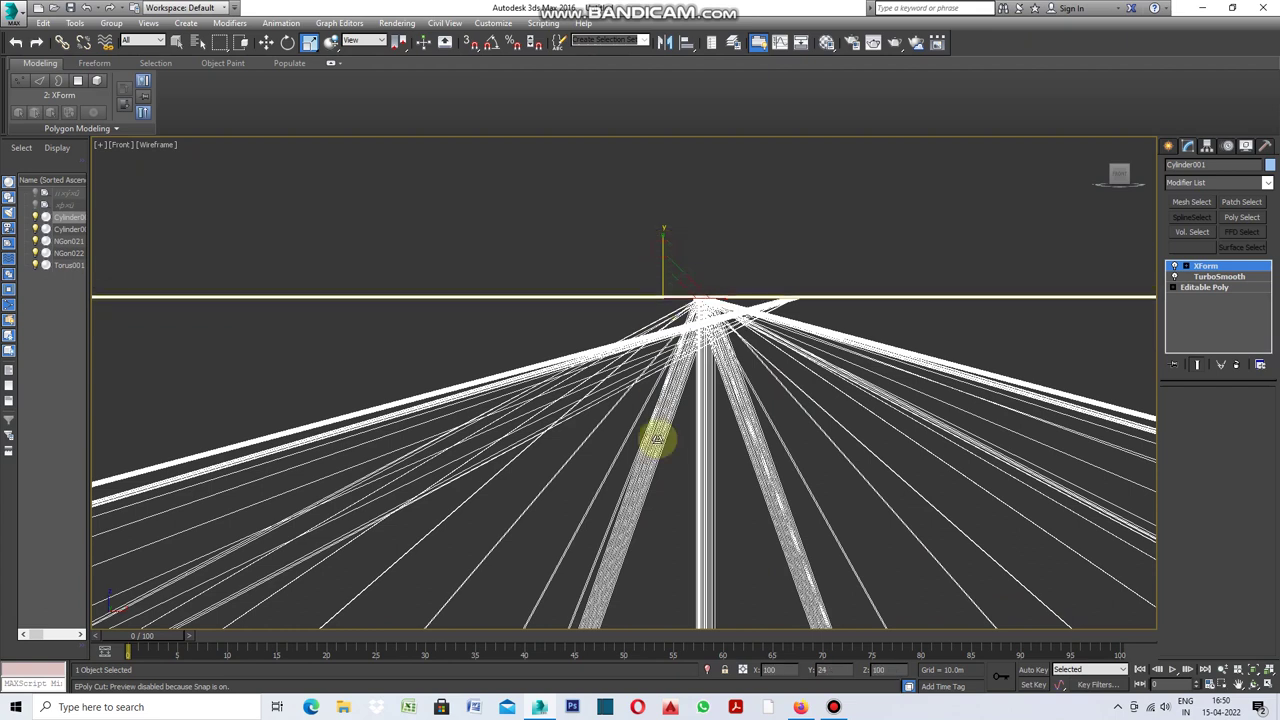
{"action": "left_click_drag", "start_coordinate": [664, 247], "coordinate": [648, 440]}
{"action": "left_click_drag", "start_coordinate": [663, 257], "coordinate": [680, 441]}
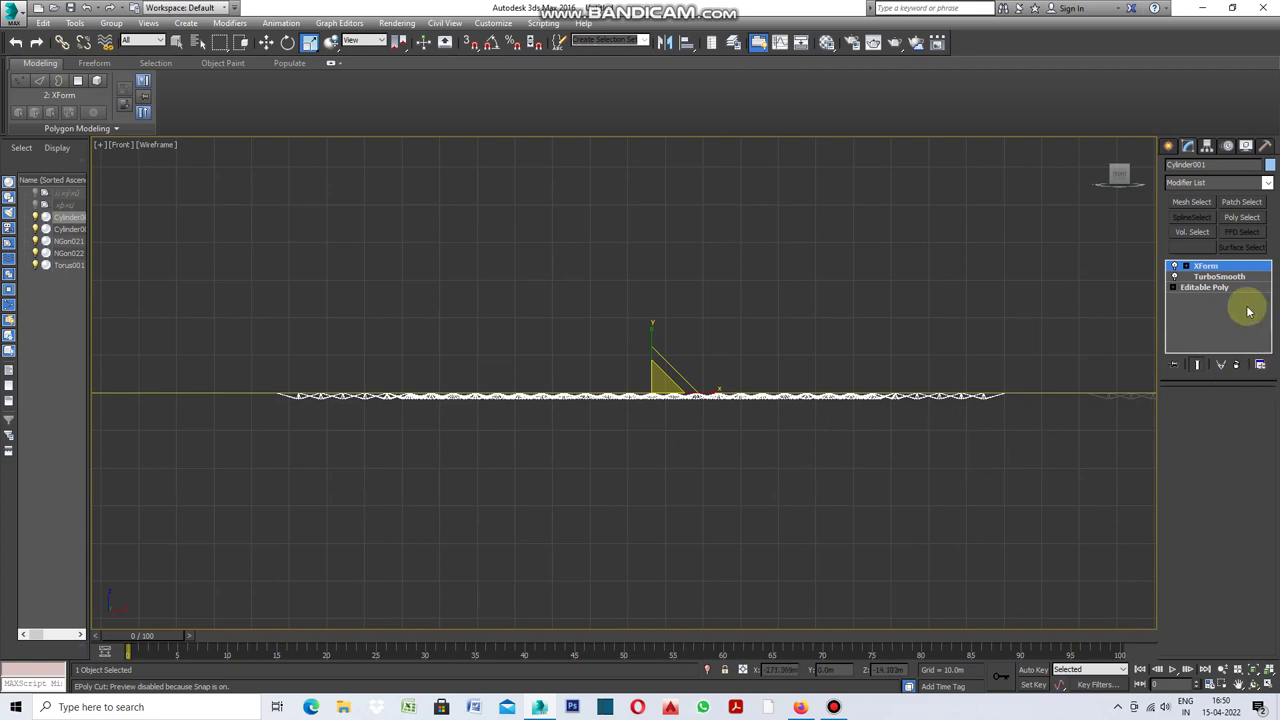
Toggle the XForm on and off to compare flattened and full trumpet shapes, leaving it on
{"action": "left_click", "coordinate": [1174, 266]}
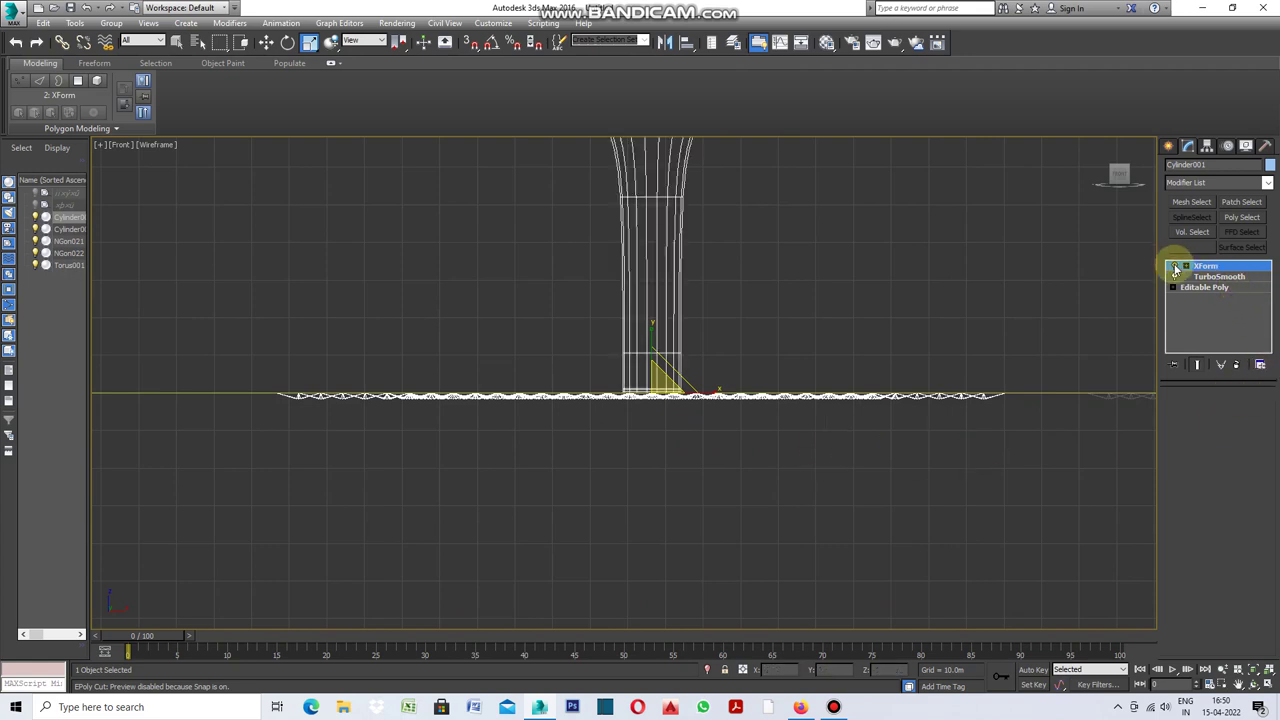
{"action": "scroll", "coordinate": [838, 485], "scroll_direction": "down", "scroll_amount": 5}
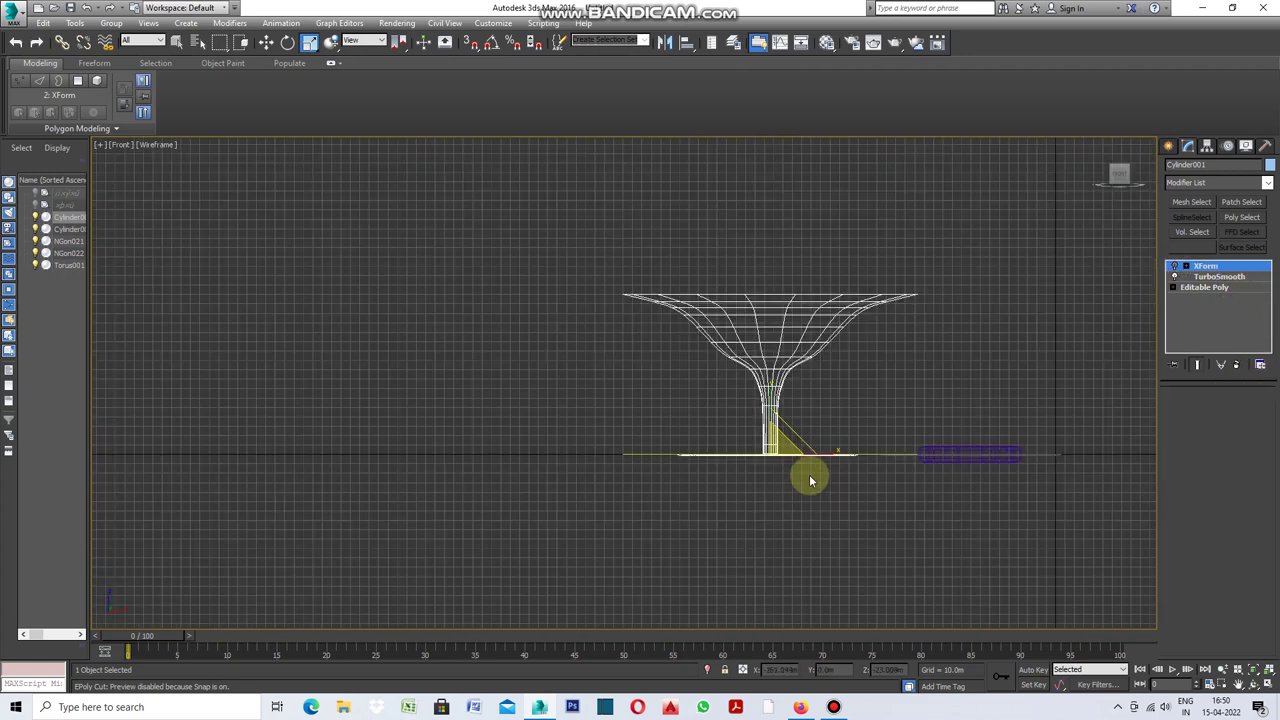
{"action": "left_click", "coordinate": [1174, 267]}
{"action": "left_click", "coordinate": [1174, 266]}
{"action": "left_click", "coordinate": [1174, 266]}
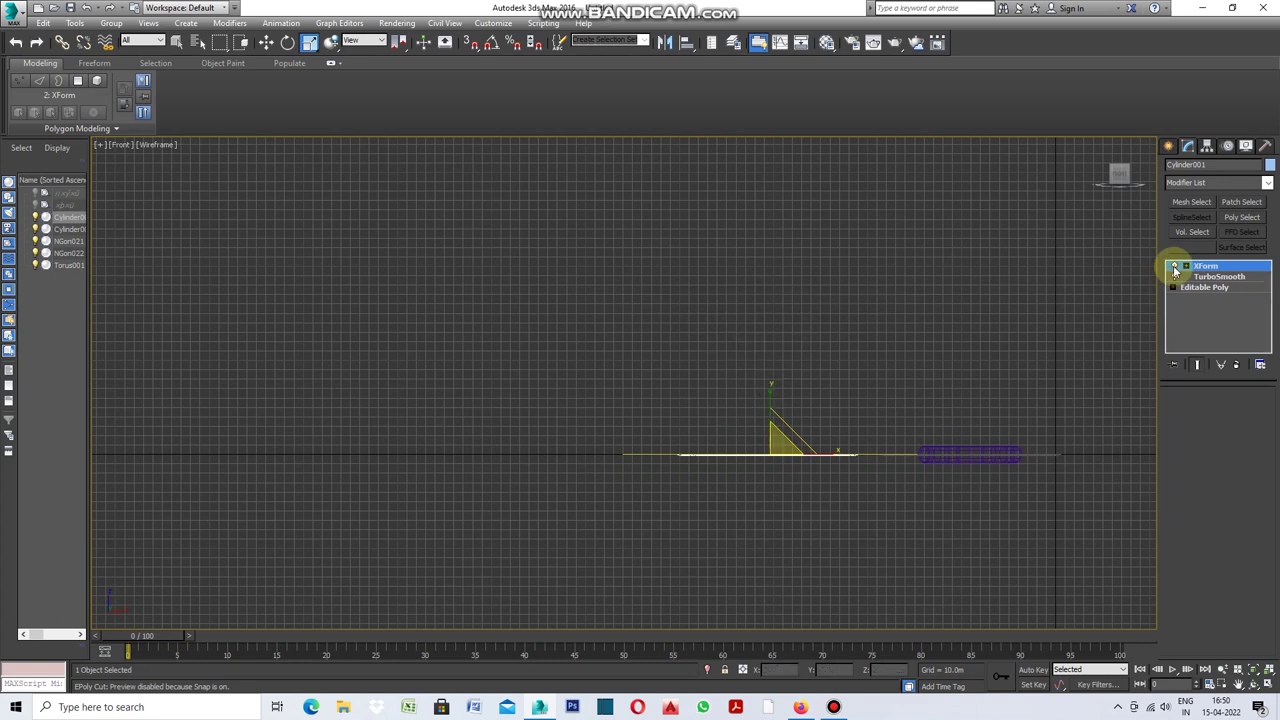
{"action": "left_click", "coordinate": [1174, 267]}
{"action": "left_click", "coordinate": [1174, 267]}
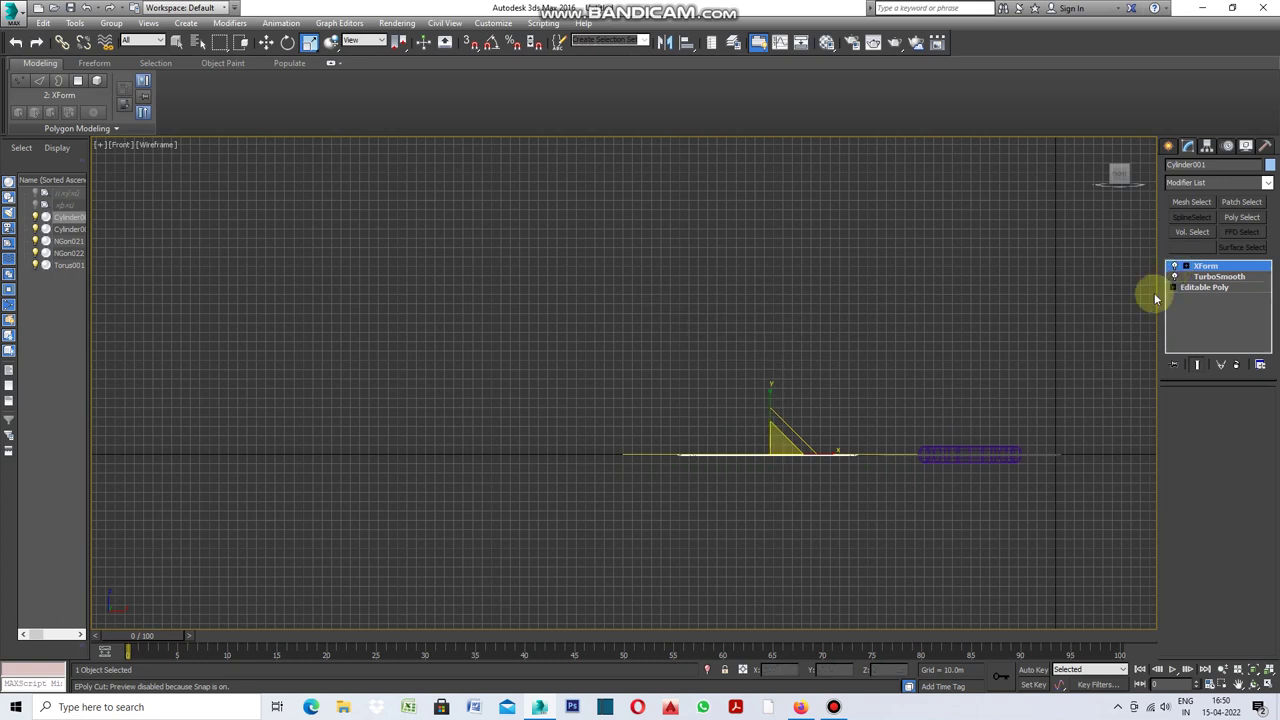
Restore the four views, then select the triangular pattern mesh in an enlarged front view
{"action": "left_click", "coordinate": [1168, 147]}
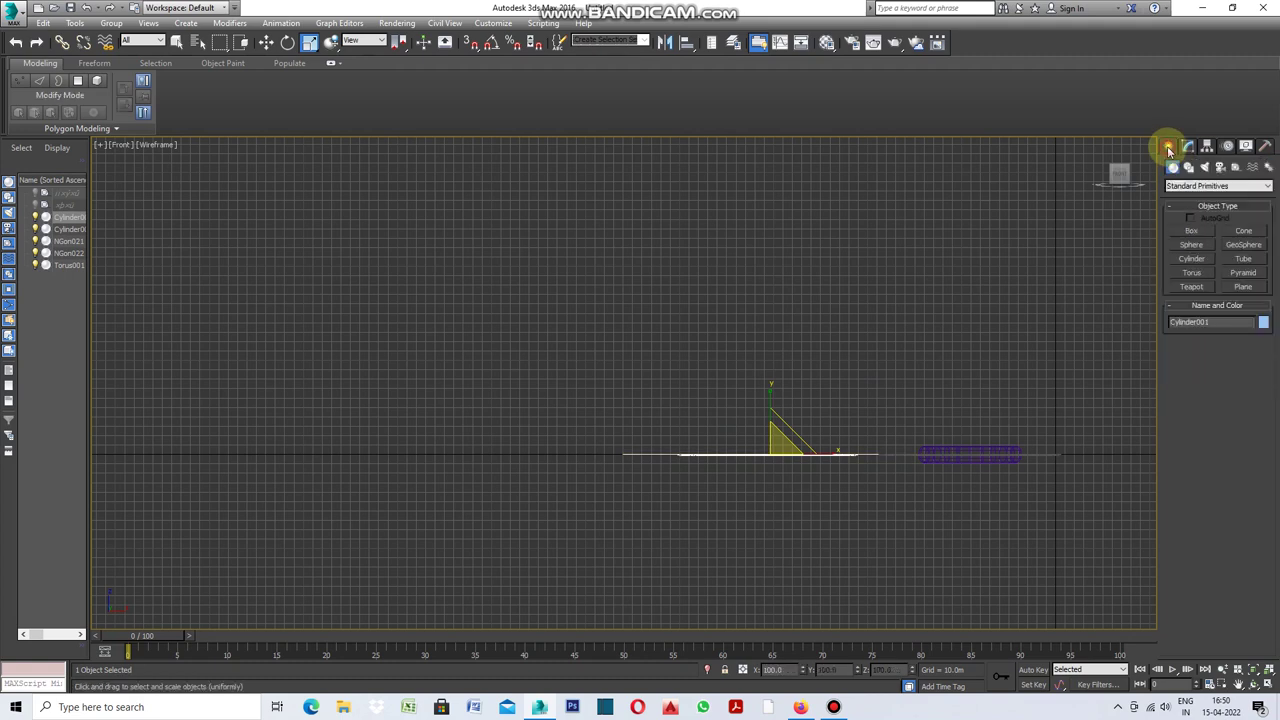
{"action": "key", "text": "alt+w"}
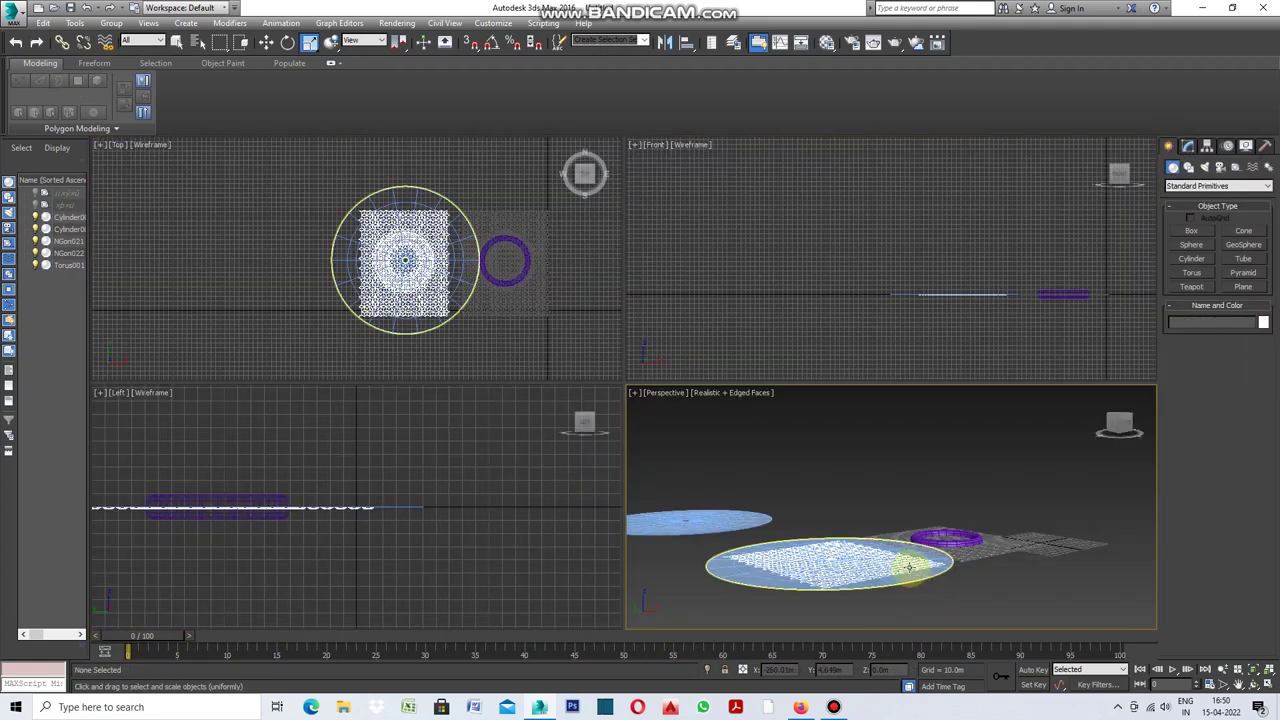
{"action": "left_click", "coordinate": [908, 566]}
{"action": "key", "text": "alt+w"}
{"action": "left_click", "coordinate": [1188, 146]}
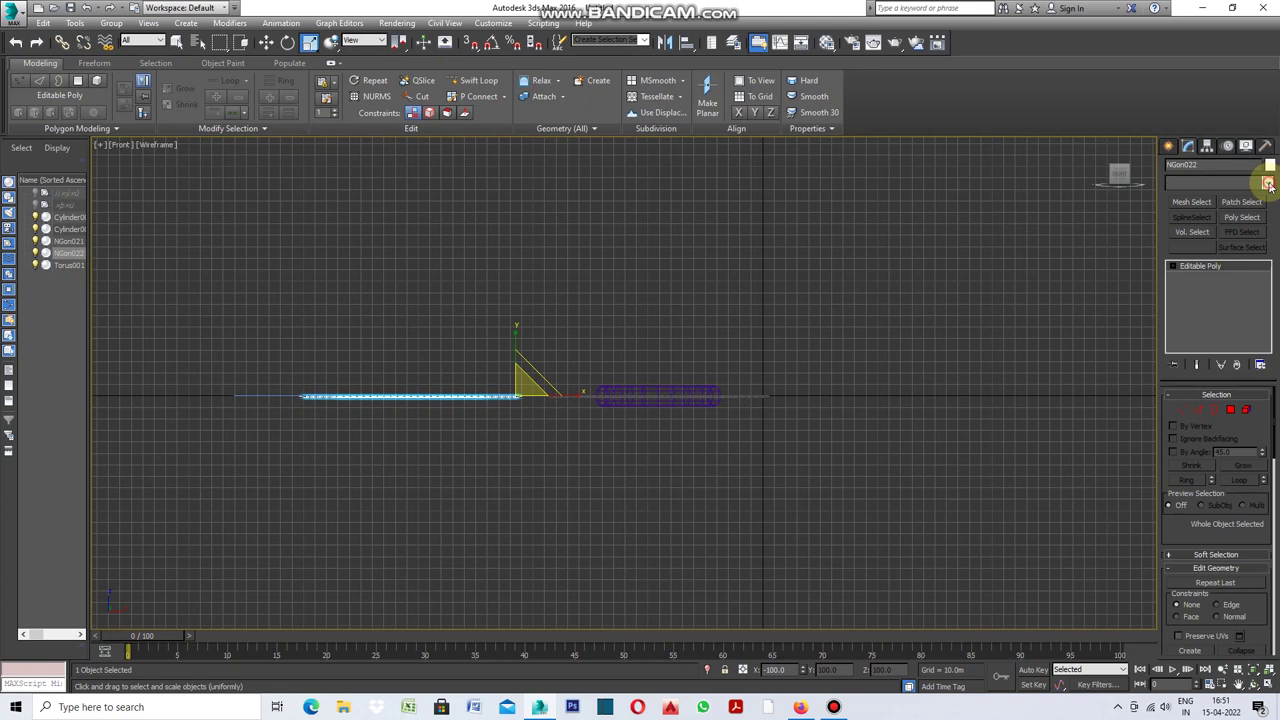
Add a Skin Wrap modifier to the triangular pattern mesh and return to four views
{"action": "left_click", "coordinate": [1268, 183]}
{"action": "left_click_drag", "start_coordinate": [1268, 200], "coordinate": [1268, 323]}
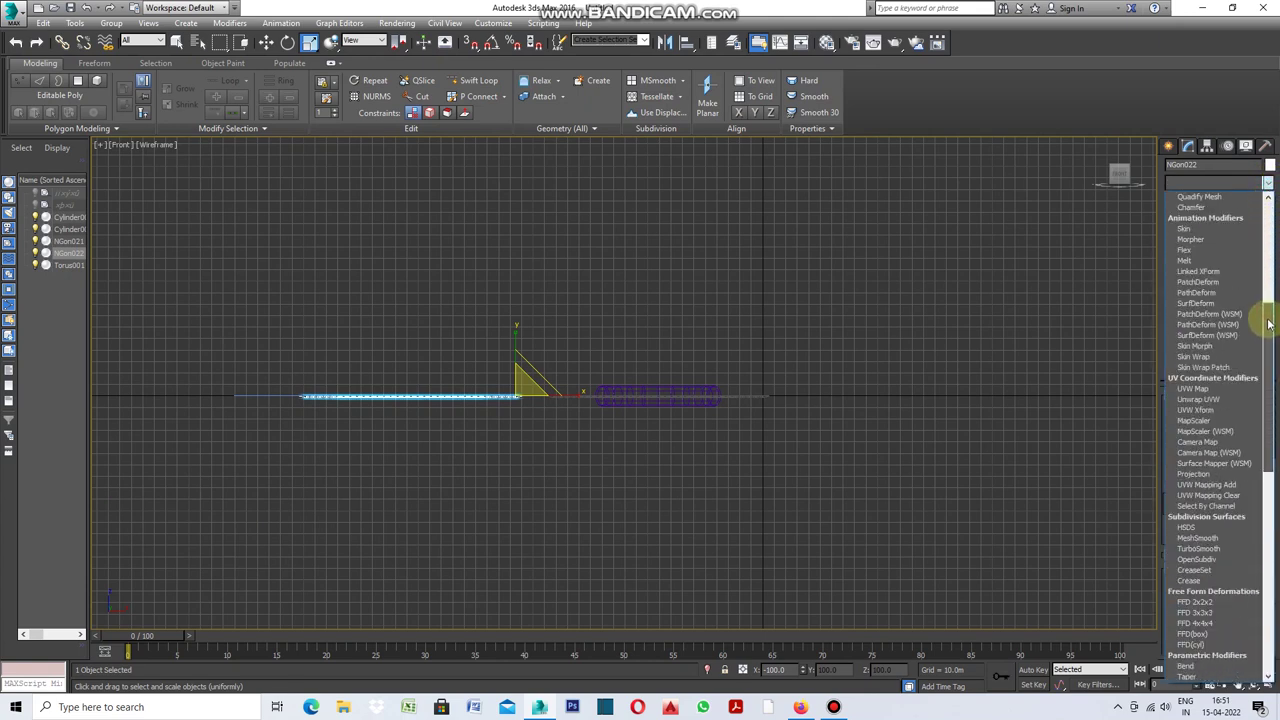
{"action": "left_click", "coordinate": [1200, 357]}
{"action": "left_click", "coordinate": [100, 147]}
{"action": "left_click", "coordinate": [122, 158]}
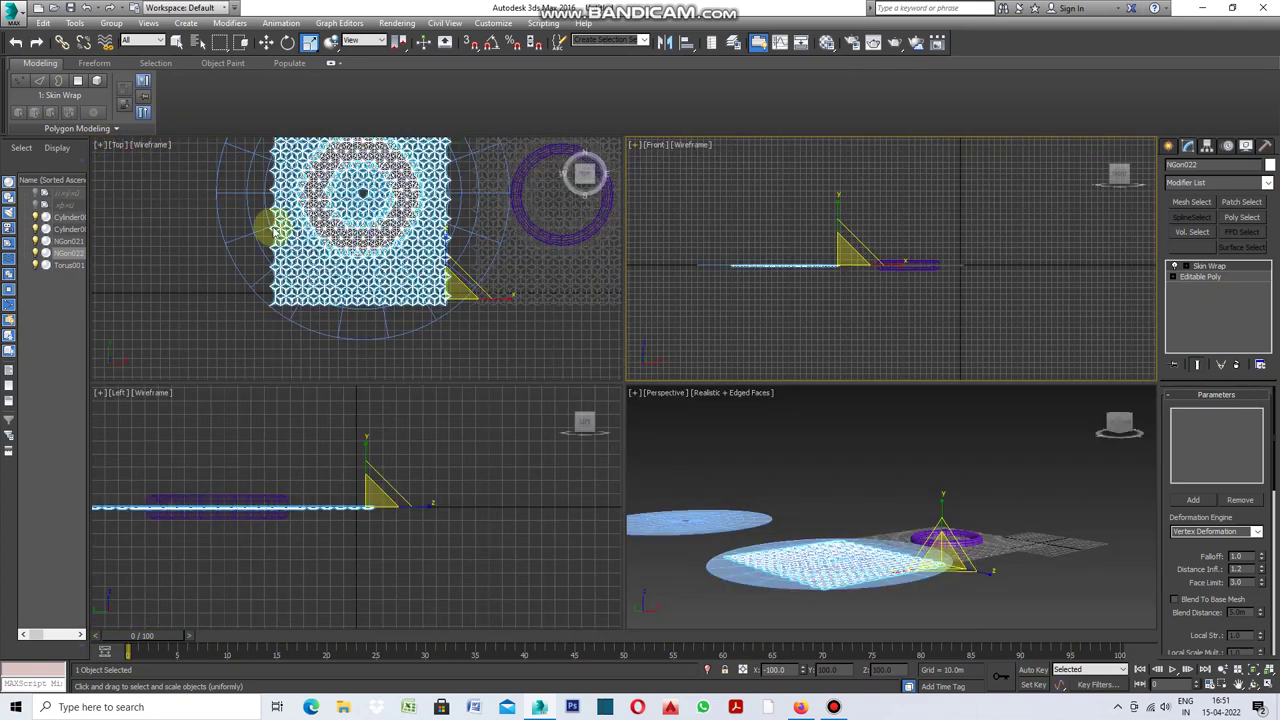
Turn on Weight All Points for the Skin Wrap while viewing it in an enlarged perspective view
{"action": "right_click", "coordinate": [636, 403]}
{"action": "left_click", "coordinate": [636, 395]}
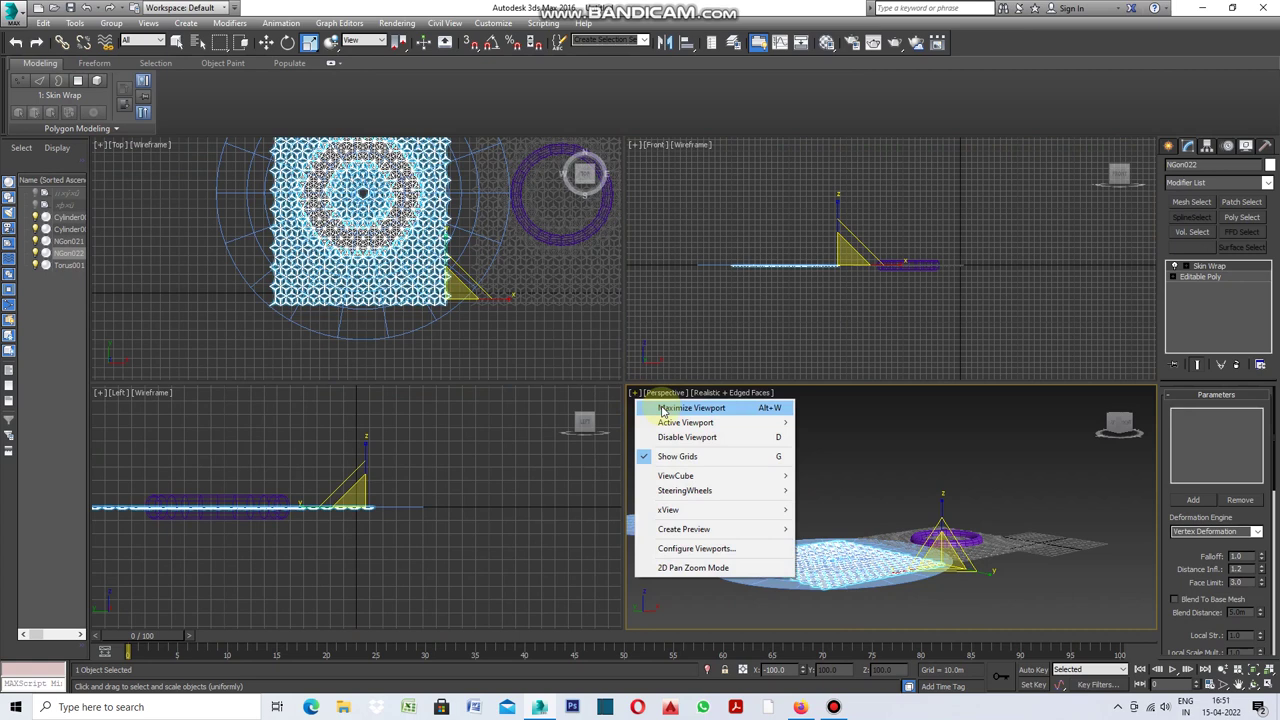
{"action": "left_click", "coordinate": [665, 409]}
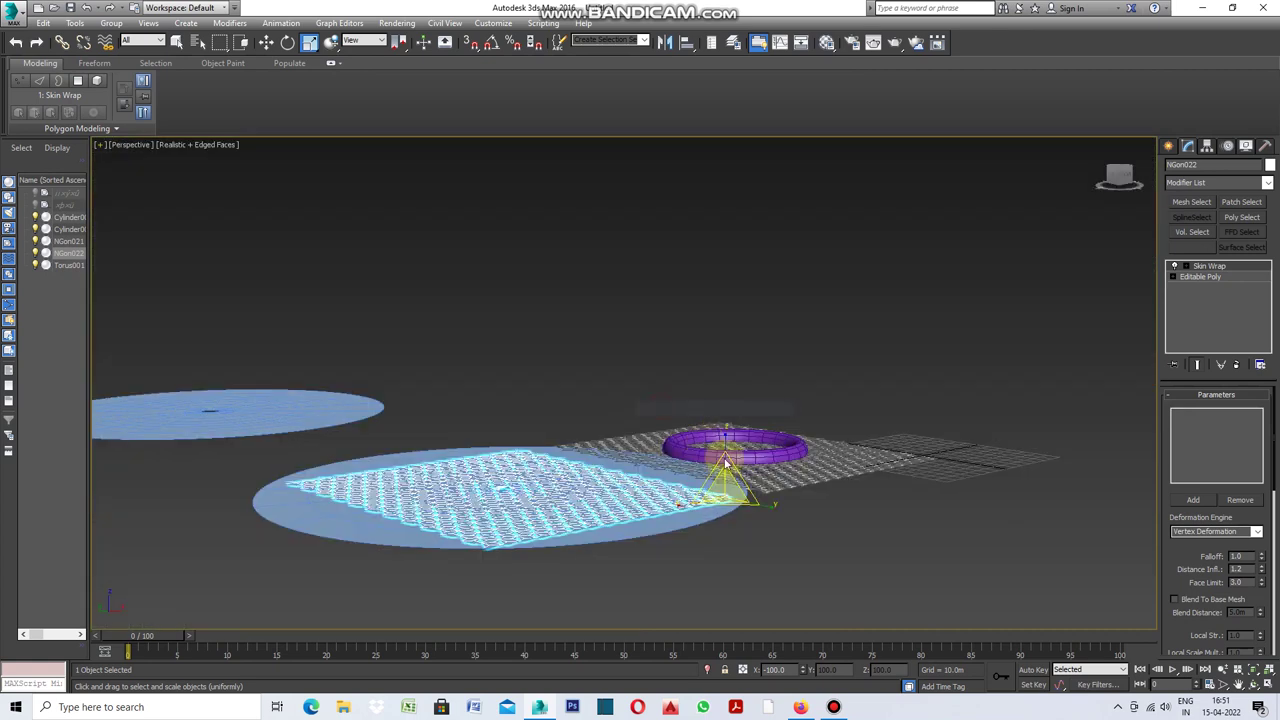
{"action": "left_click", "coordinate": [1254, 686]}
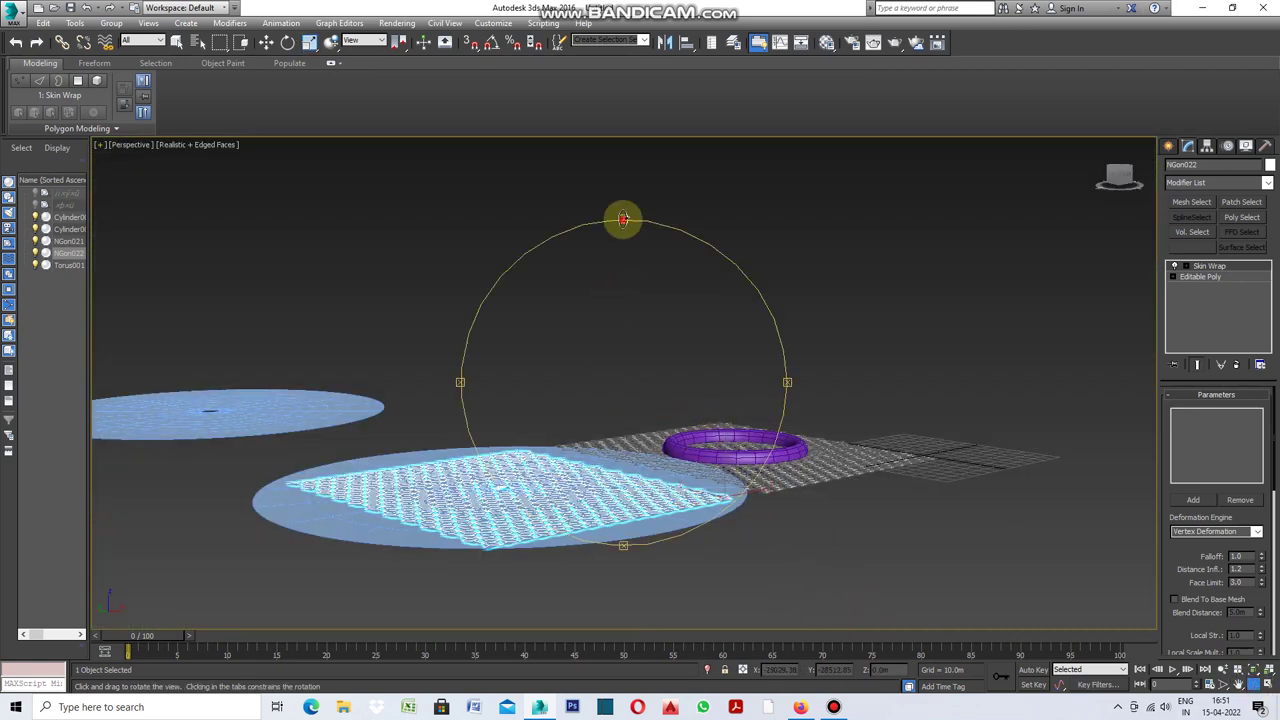
{"action": "left_click_drag", "start_coordinate": [622, 218], "coordinate": [629, 237]}
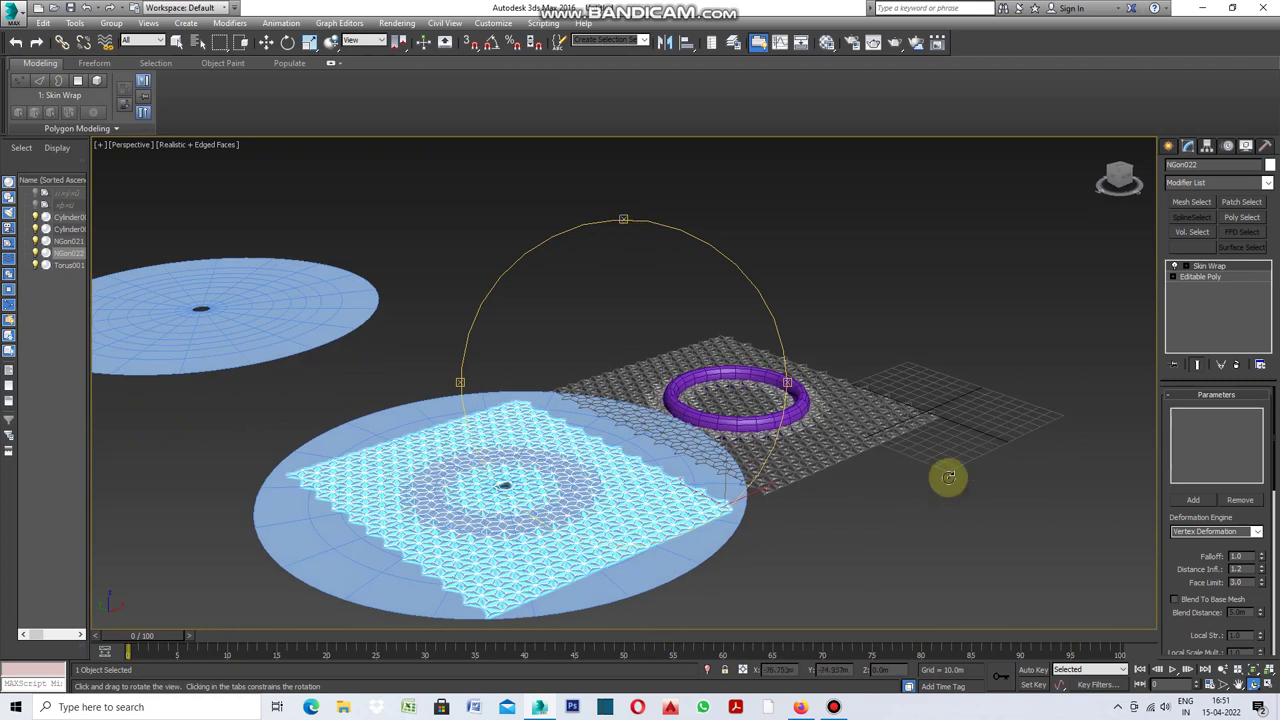
{"action": "scroll", "coordinate": [948, 477], "scroll_direction": "down", "scroll_amount": 4}
{"action": "scroll", "coordinate": [775, 514], "scroll_direction": "up", "scroll_amount": 2}
{"action": "scroll", "coordinate": [778, 512], "scroll_direction": "up", "scroll_amount": 3}
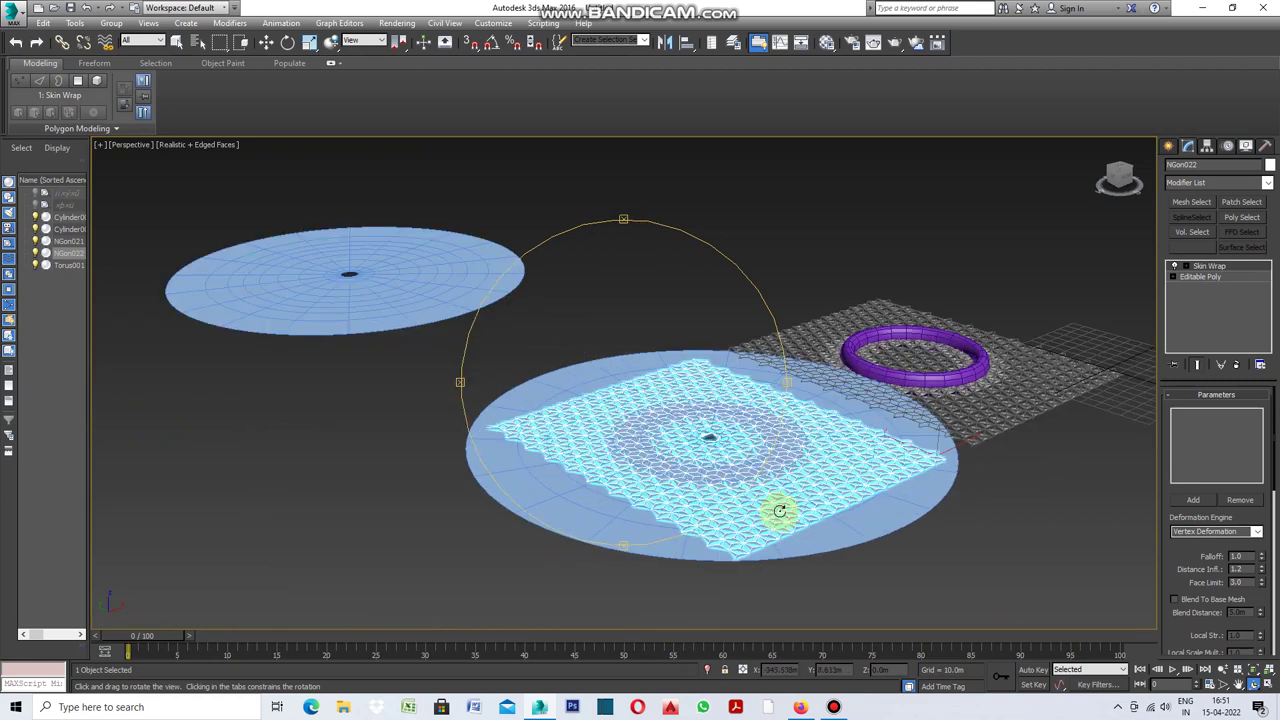
{"action": "scroll", "coordinate": [779, 511], "scroll_direction": "up", "scroll_amount": 2}
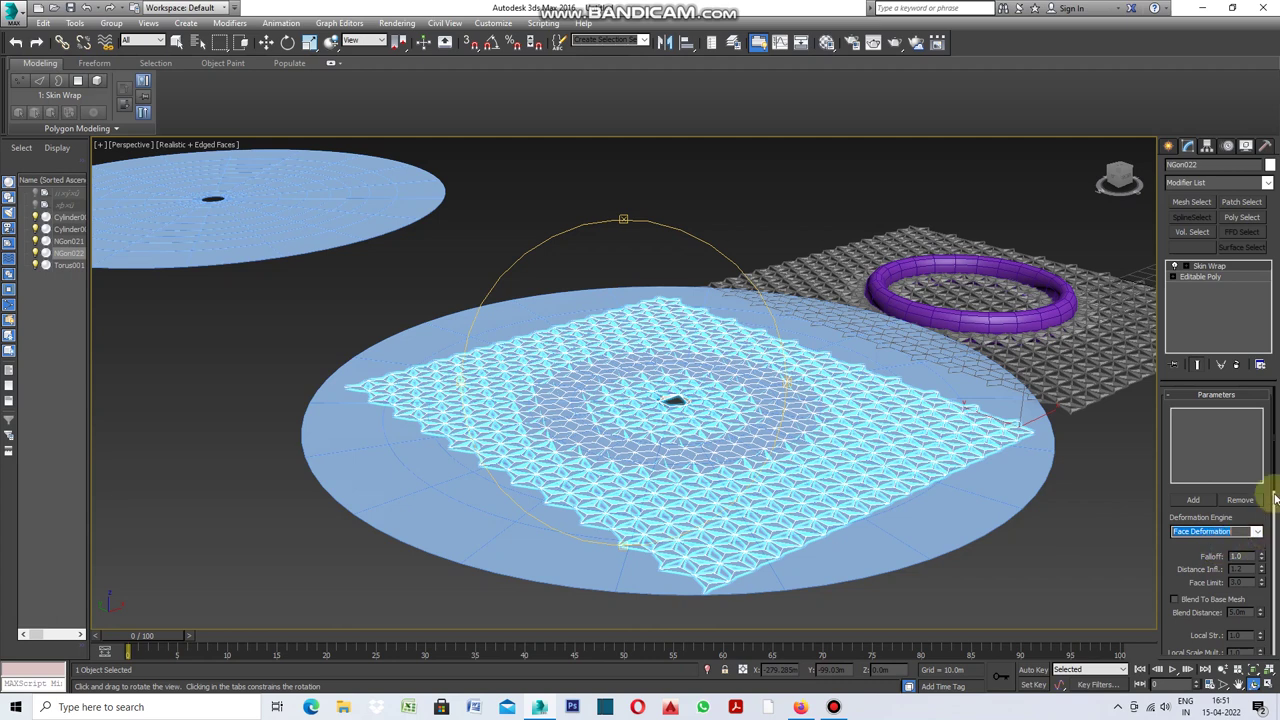
{"action": "left_click_drag", "start_coordinate": [1274, 480], "coordinate": [1274, 556]}
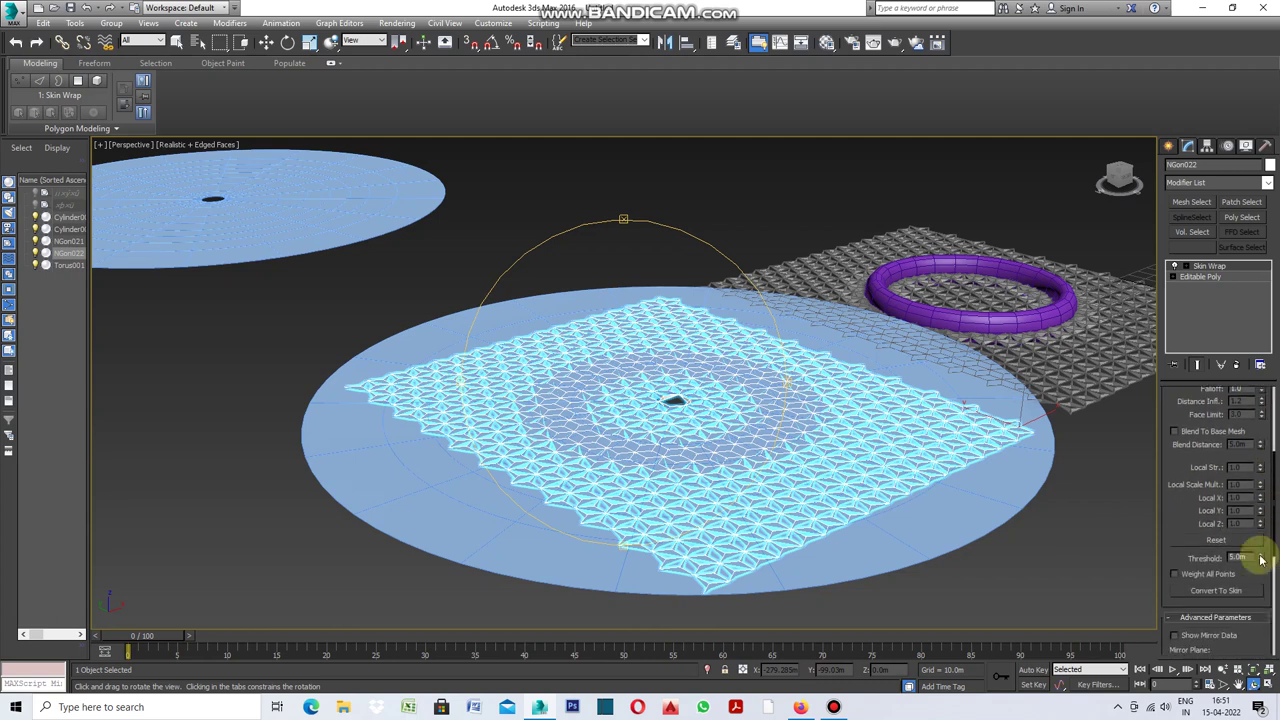
{"action": "left_click", "coordinate": [1175, 578]}
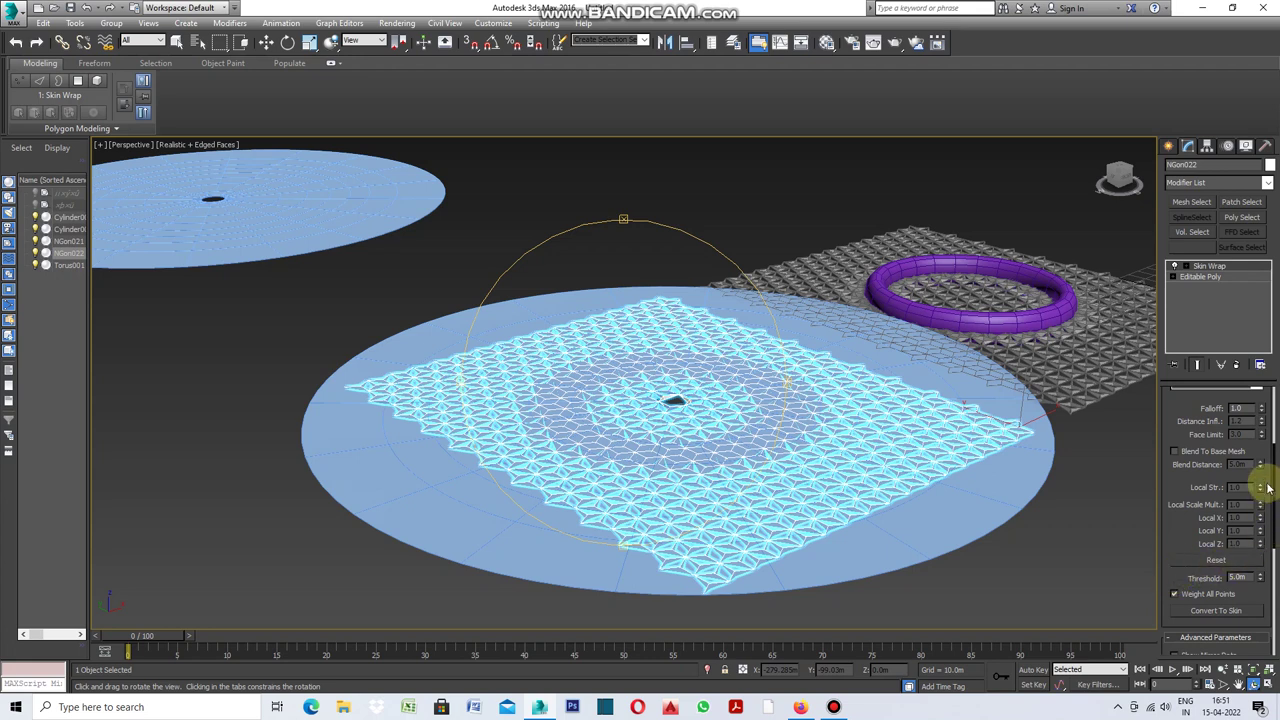
{"action": "left_click_drag", "start_coordinate": [1274, 482], "coordinate": [1277, 404]}
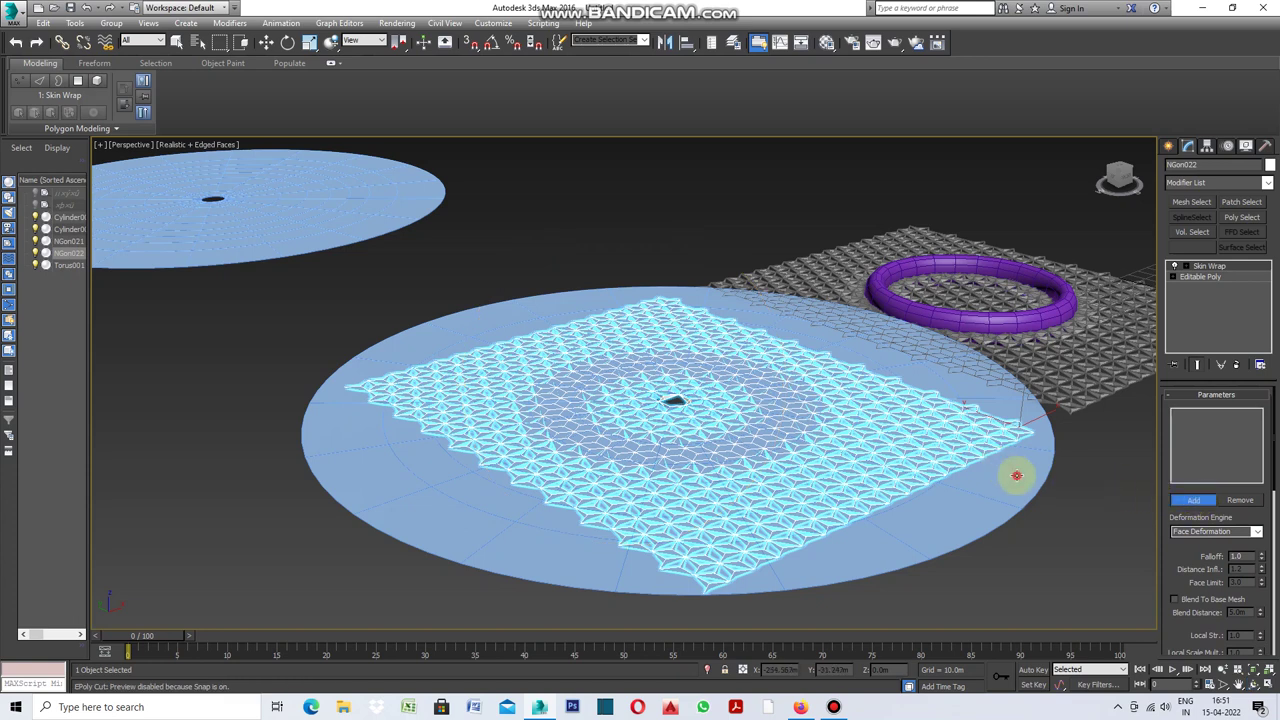
Disable the column's XForm so the wrapped lattice rises into the full-height trumpet funnel
{"action": "left_click", "coordinate": [1235, 265]}
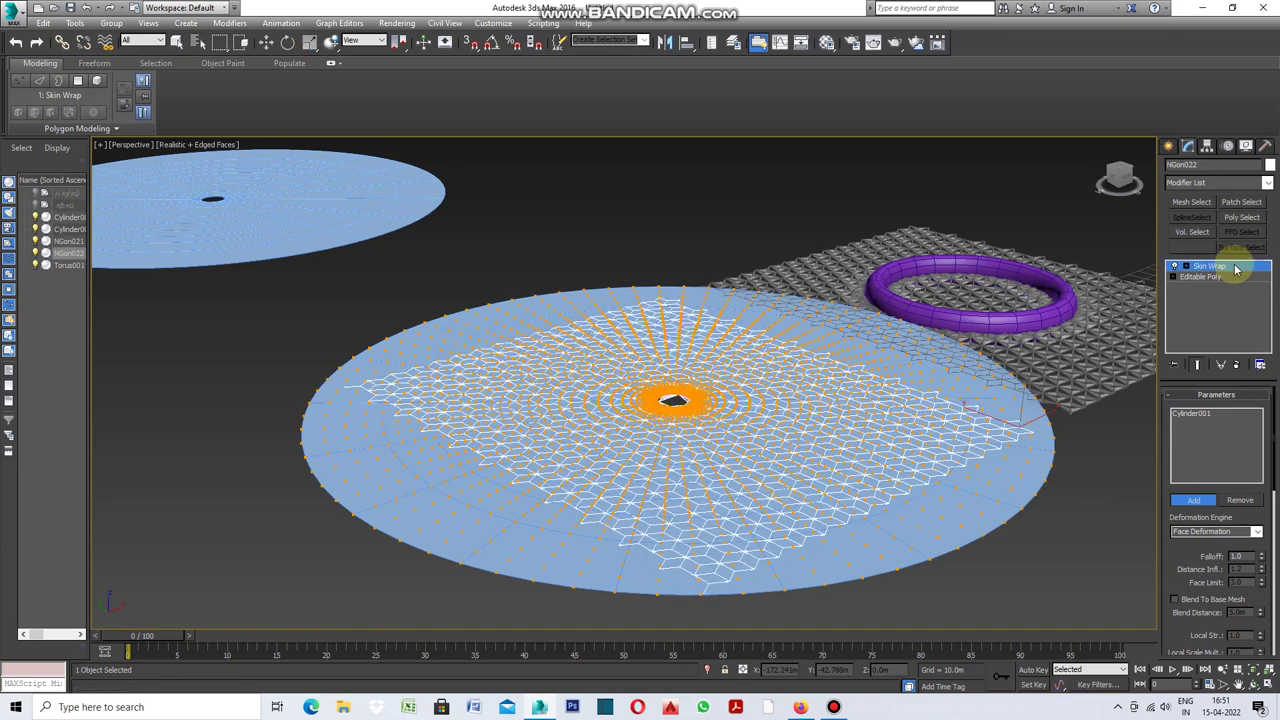
{"action": "scroll", "coordinate": [952, 520], "scroll_direction": "up", "scroll_amount": 3}
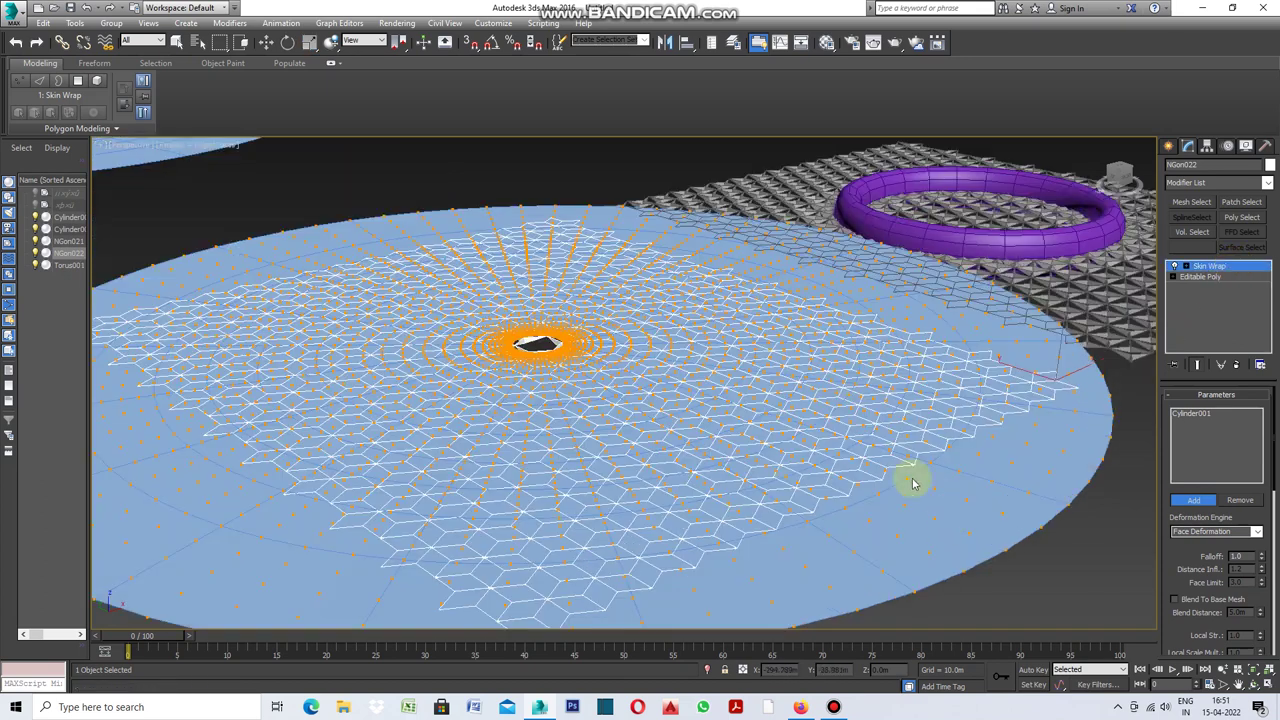
{"action": "scroll", "coordinate": [864, 458], "scroll_direction": "down", "scroll_amount": 3}
{"action": "scroll", "coordinate": [830, 462], "scroll_direction": "up", "scroll_amount": 3}
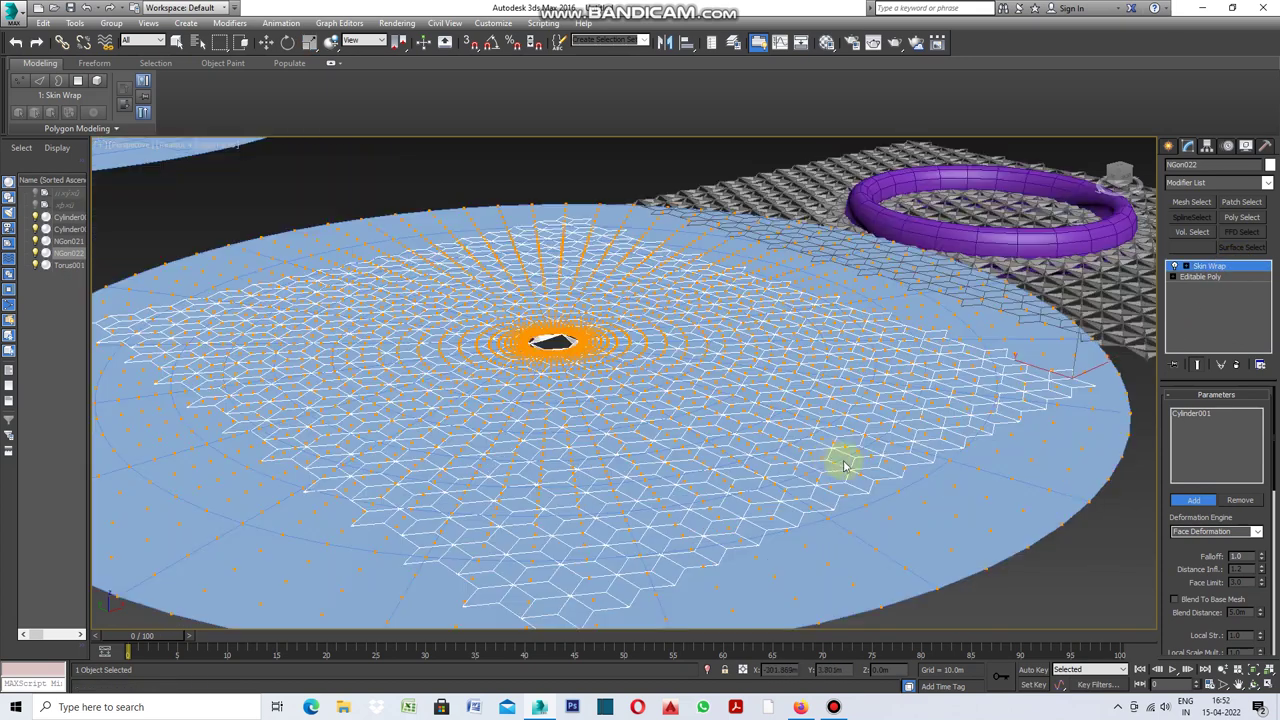
{"action": "left_click", "coordinate": [1190, 149]}
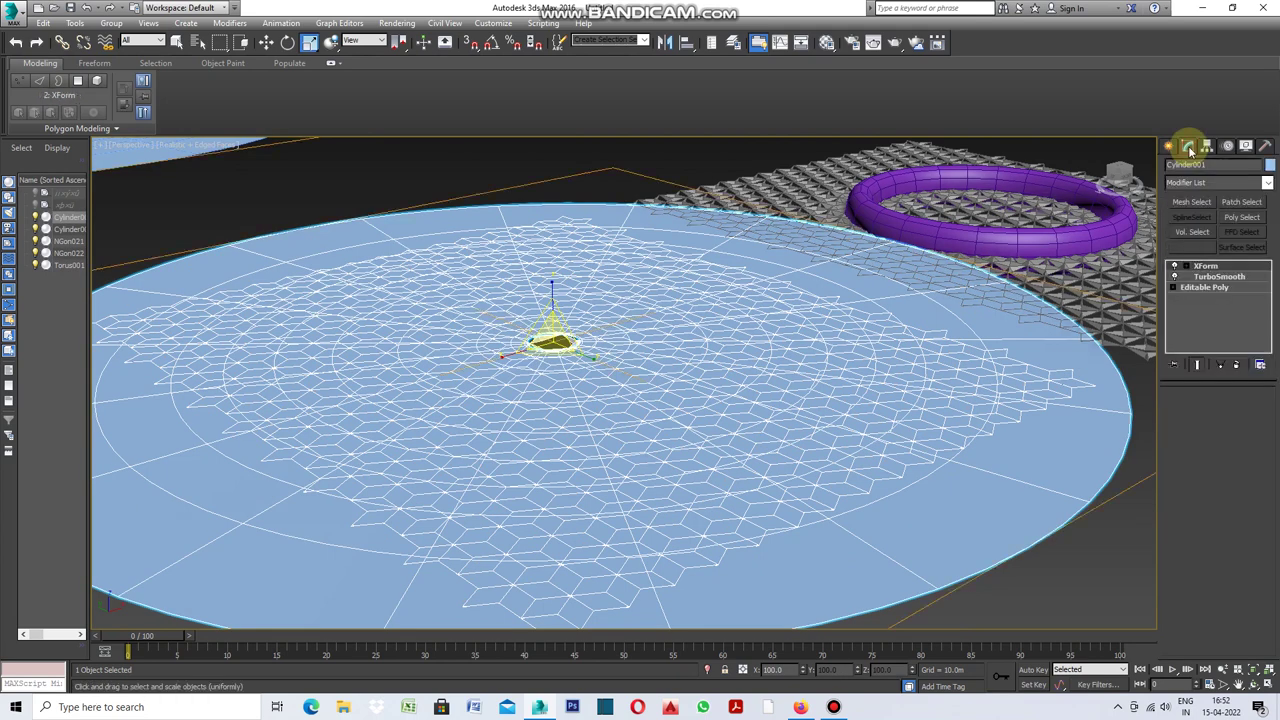
{"action": "left_click", "coordinate": [1210, 266]}
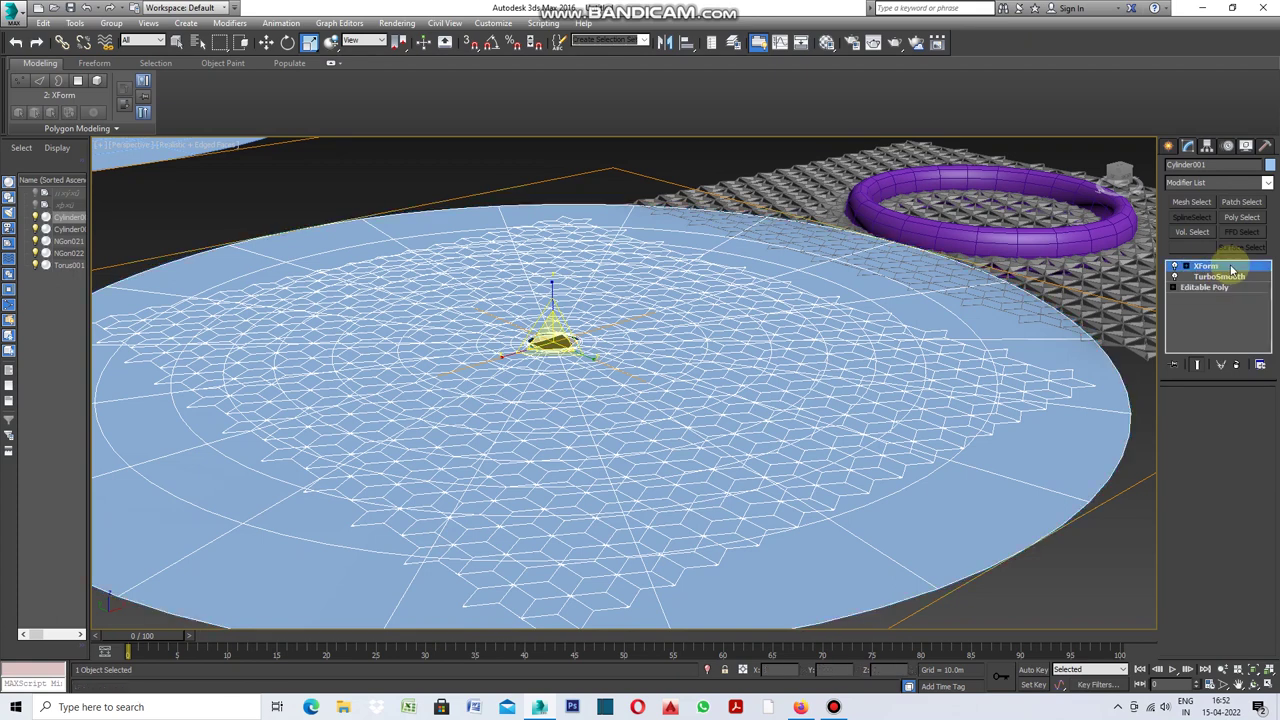
{"action": "scroll", "coordinate": [875, 393], "scroll_direction": "down", "scroll_amount": 3}
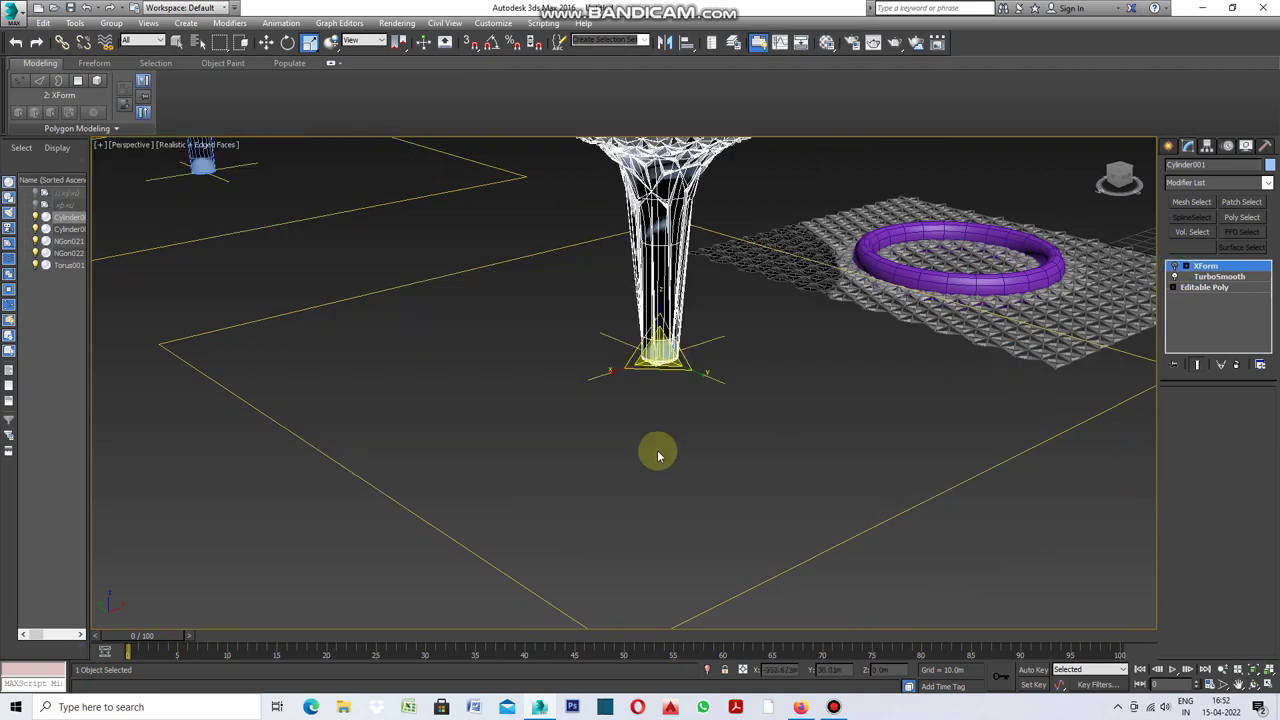
{"action": "scroll", "coordinate": [652, 462], "scroll_direction": "down", "scroll_amount": 3}
{"action": "scroll", "coordinate": [642, 468], "scroll_direction": "down", "scroll_amount": 2}
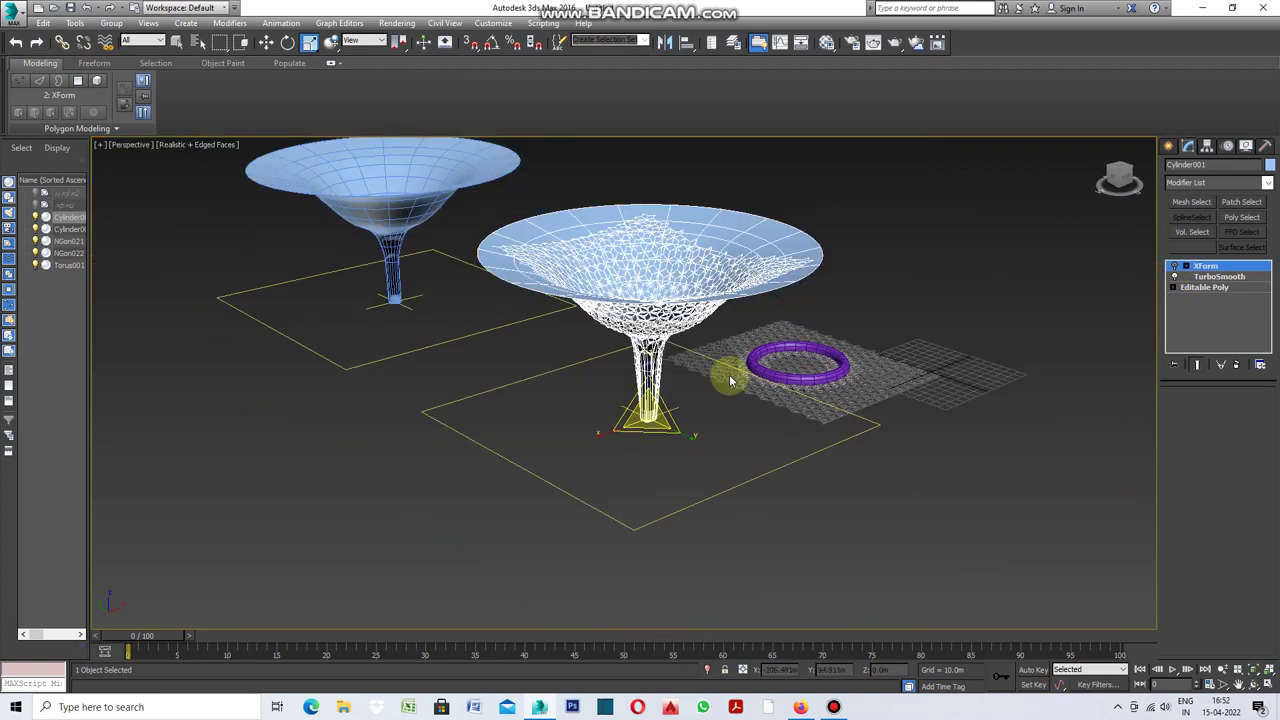
{"action": "left_click", "coordinate": [1252, 688]}
{"action": "mouse_move", "coordinate": [471, 391]}
{"action": "left_mouse_down"}
{"action": "mouse_move", "coordinate": [720, 383]}
{"action": "mouse_move", "coordinate": [469, 380]}
{"action": "left_mouse_up"}
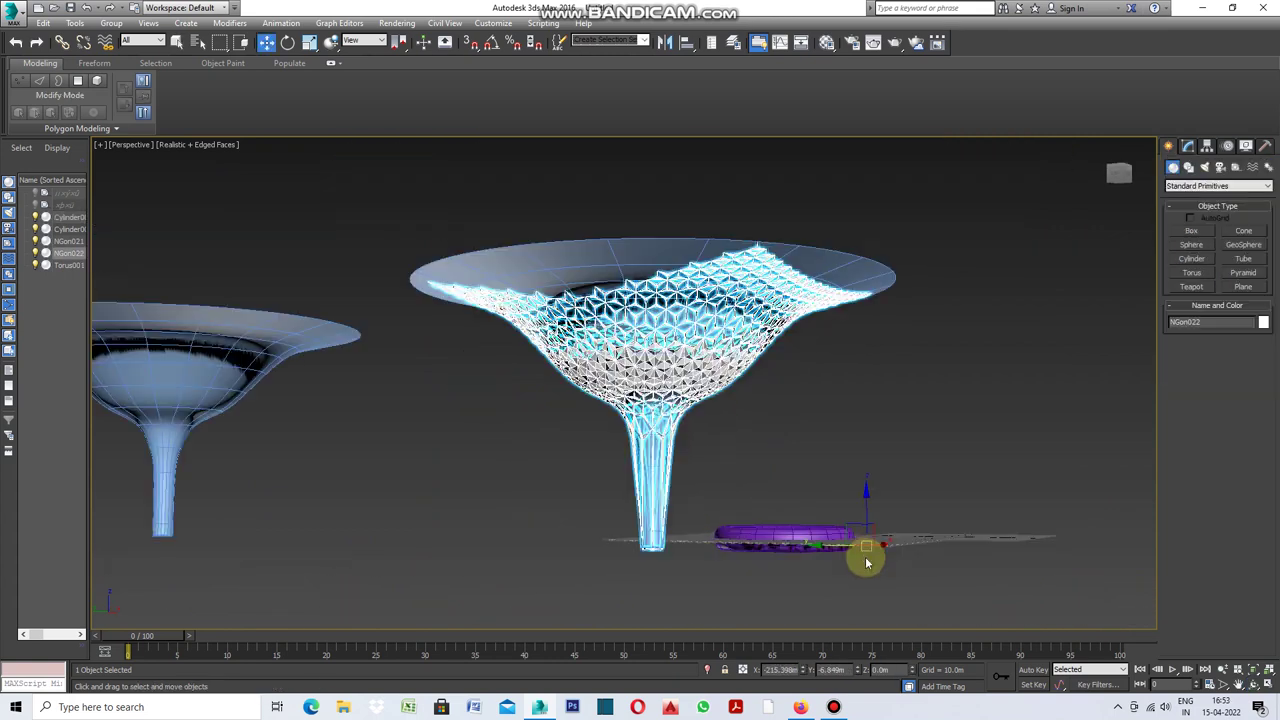
Move the lattice funnel along X away from the solid column and orbit in to inspect it
{"action": "left_click_drag", "start_coordinate": [839, 545], "coordinate": [1160, 546]}
{"action": "scroll", "coordinate": [587, 407], "scroll_direction": "down", "scroll_amount": 4}
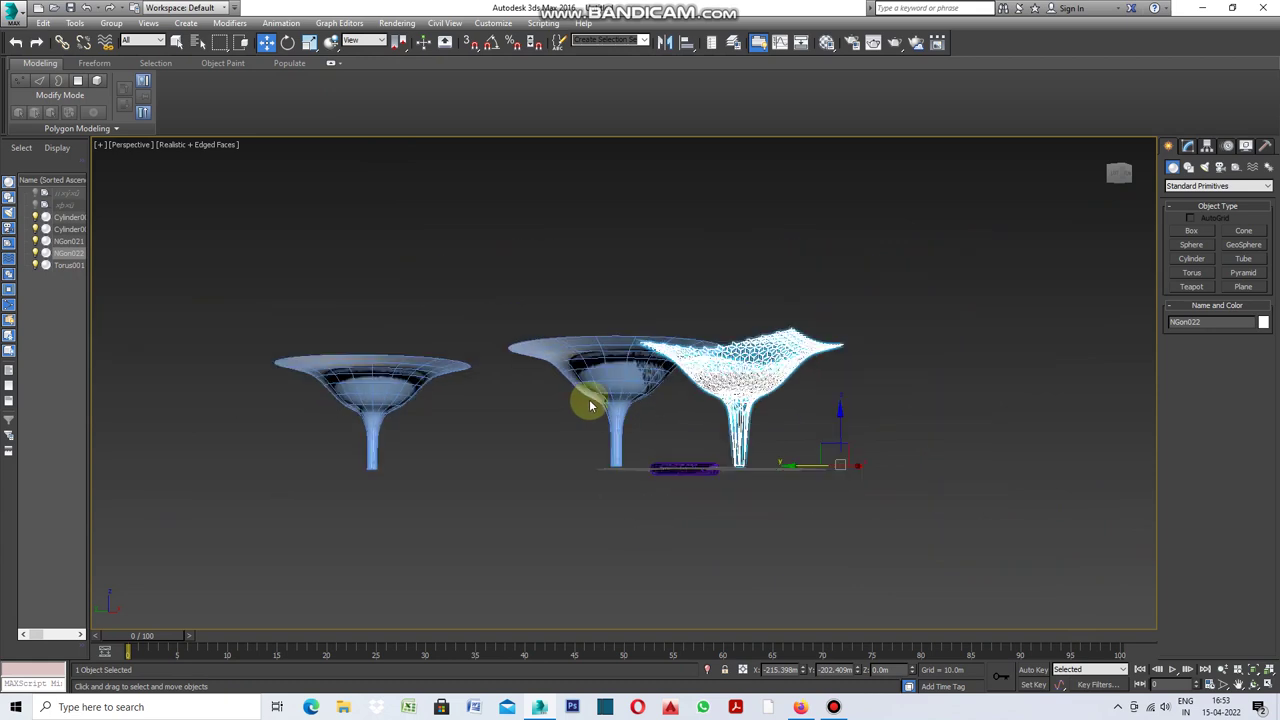
{"action": "scroll", "coordinate": [779, 414], "scroll_direction": "up", "scroll_amount": 2}
{"action": "left_click_drag", "start_coordinate": [853, 495], "coordinate": [1134, 517]}
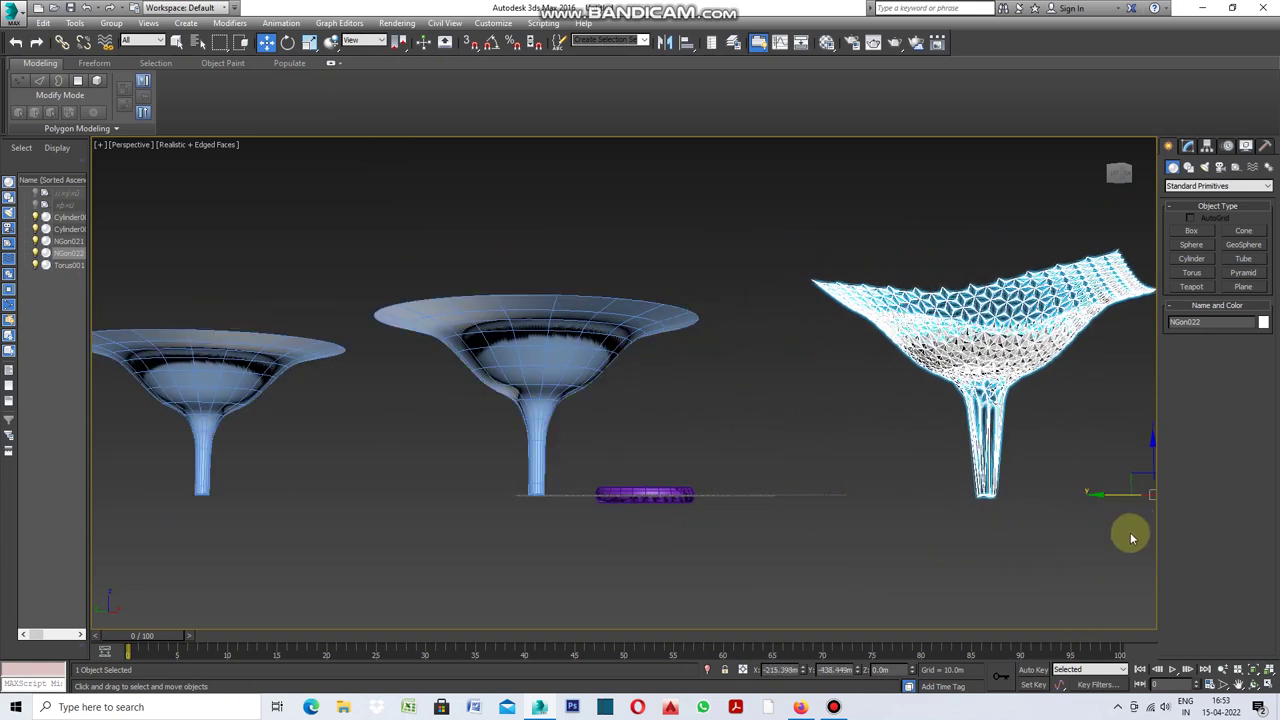
{"action": "scroll", "coordinate": [787, 425], "scroll_direction": "up", "scroll_amount": 3}
{"action": "mouse_move", "coordinate": [800, 440]}
{"action": "middle_mouse_down", "text": "alt"}
{"action": "mouse_move", "coordinate": [777, 400]}
{"action": "mouse_move", "coordinate": [749, 389]}
{"action": "mouse_move", "coordinate": [671, 377]}
{"action": "mouse_move", "coordinate": [600, 398]}
{"action": "mouse_move", "coordinate": [392, 375]}
{"action": "middle_mouse_up", "text": "alt"}
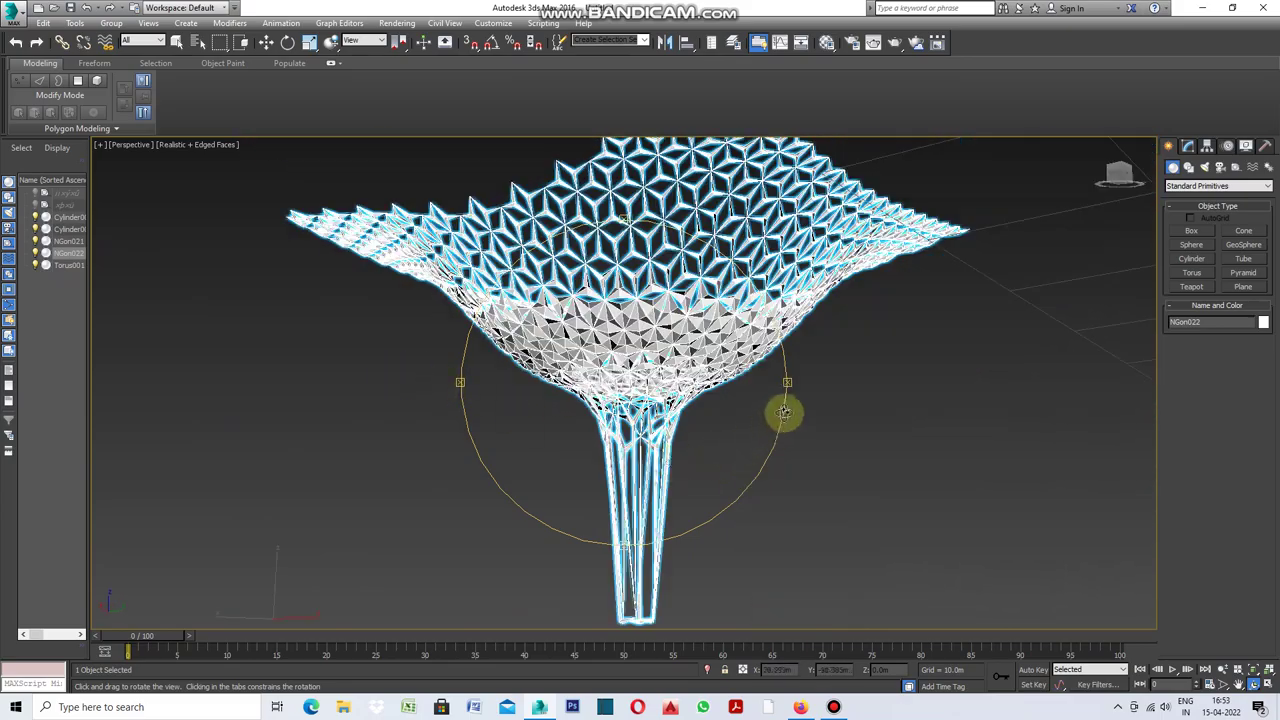
{"action": "mouse_move", "coordinate": [781, 388]}
{"action": "middle_mouse_down", "text": "alt"}
{"action": "mouse_move", "coordinate": [718, 374]}
{"action": "mouse_move", "coordinate": [664, 323]}
{"action": "mouse_move", "coordinate": [580, 323]}
{"action": "mouse_move", "coordinate": [563, 343]}
{"action": "mouse_move", "coordinate": [594, 418]}
{"action": "mouse_move", "coordinate": [623, 443]}
{"action": "mouse_move", "coordinate": [695, 463]}
{"action": "mouse_move", "coordinate": [766, 449]}
{"action": "mouse_move", "coordinate": [823, 380]}
{"action": "mouse_move", "coordinate": [985, 398]}
{"action": "middle_mouse_up", "text": "alt"}
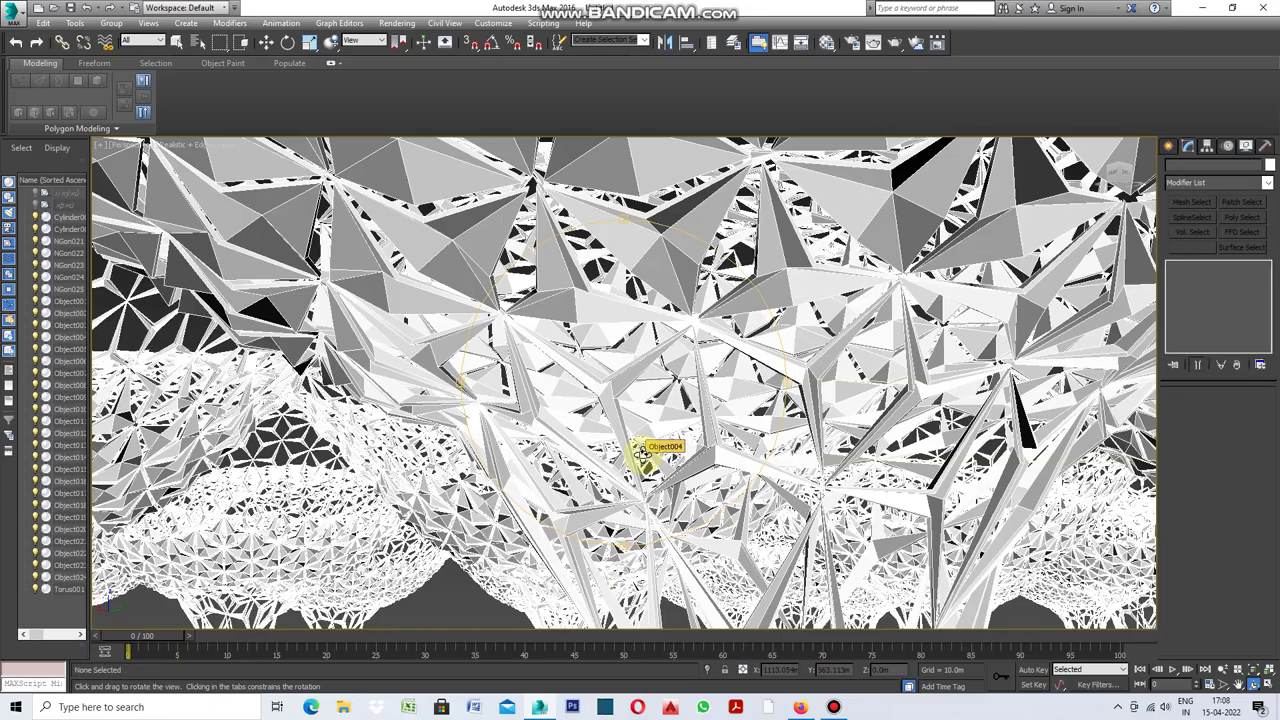
Zoom through the perspective view to survey the arranged star-lattice canopy funnels
{"action": "scroll", "coordinate": [643, 453], "scroll_direction": "down", "scroll_amount": 5}
{"action": "scroll", "coordinate": [643, 453], "scroll_direction": "down", "scroll_amount": 4}
{"action": "scroll", "coordinate": [643, 453], "scroll_direction": "up", "scroll_amount": 4}
{"action": "scroll", "coordinate": [643, 453], "scroll_direction": "up", "scroll_amount": 5}
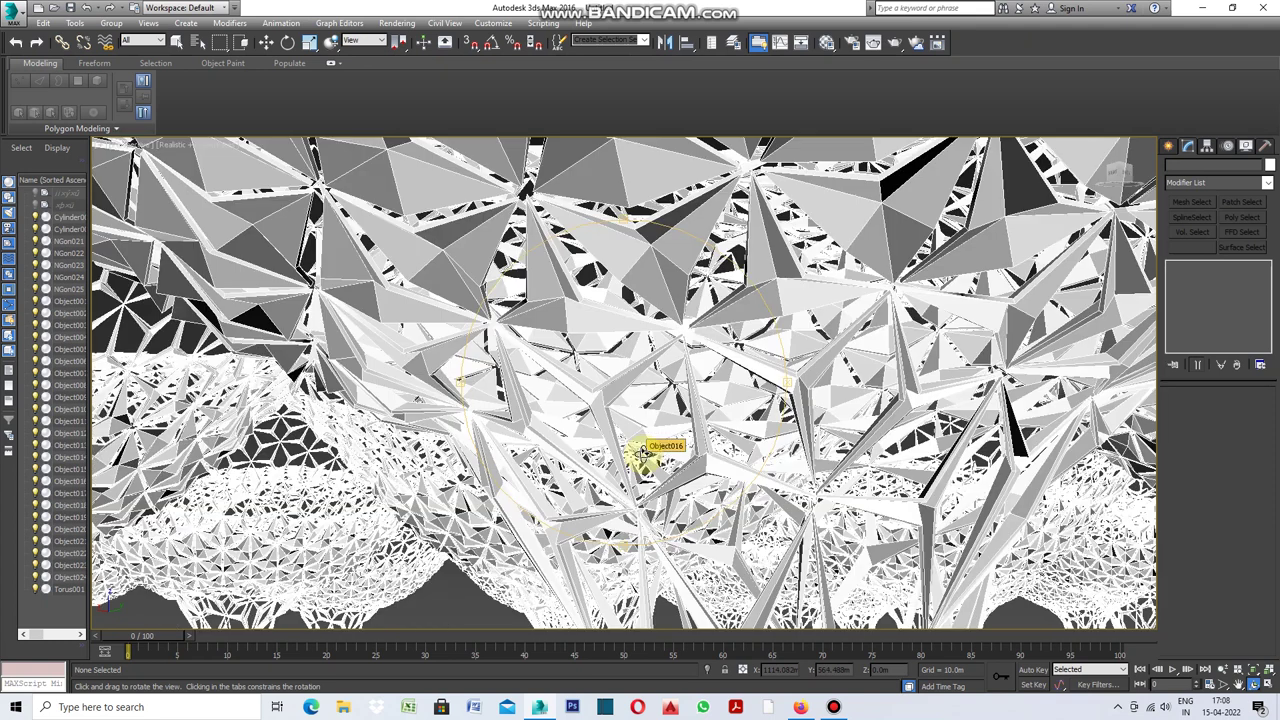